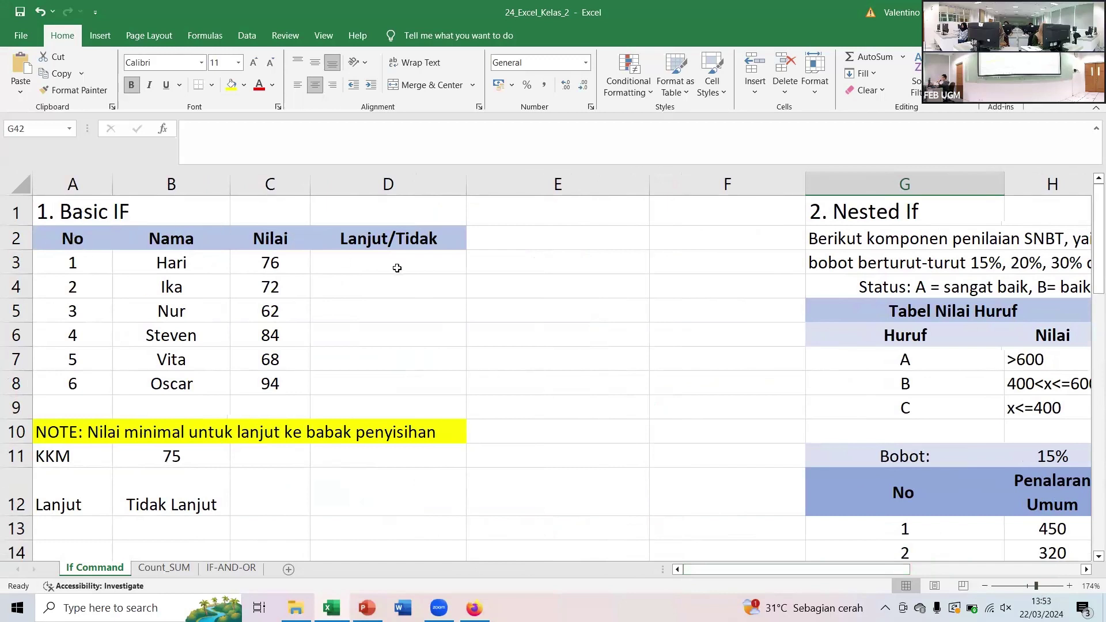
- Start an IF formula in D3 whose logical test checks C3>=75
{"action": "left_click", "coordinate": [397, 268]}
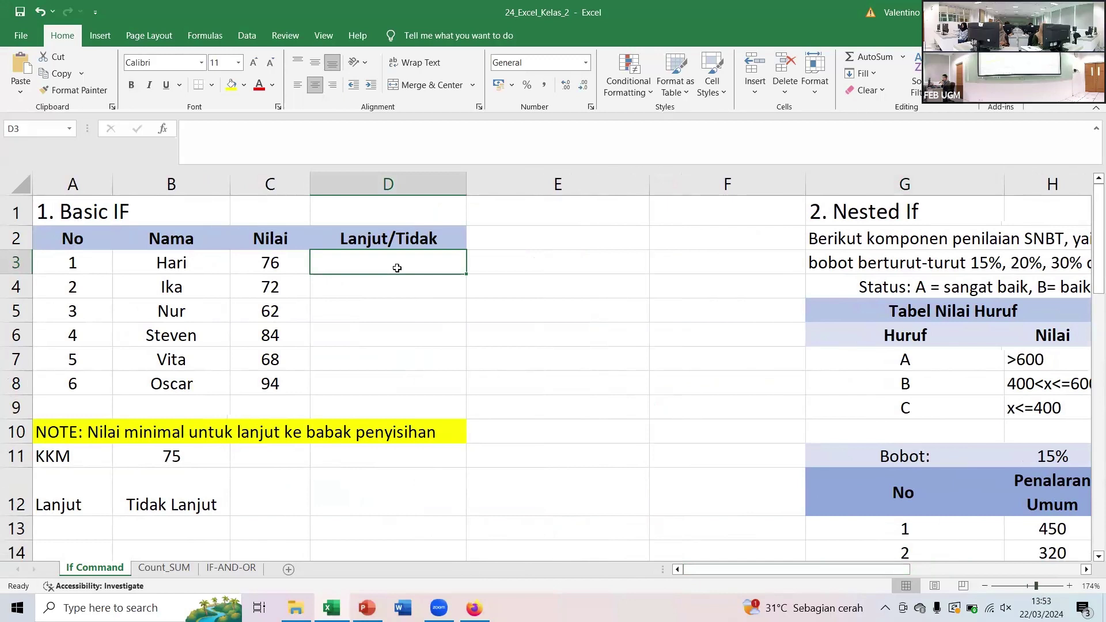
{"action": "type", "text": "="}
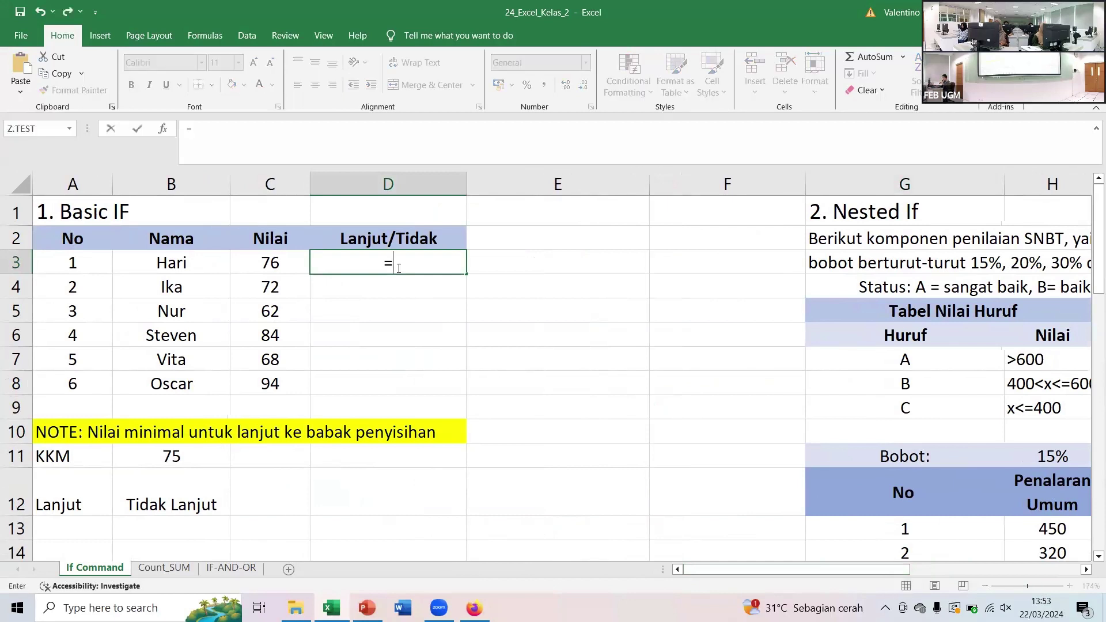
{"action": "type", "text": "IF"}
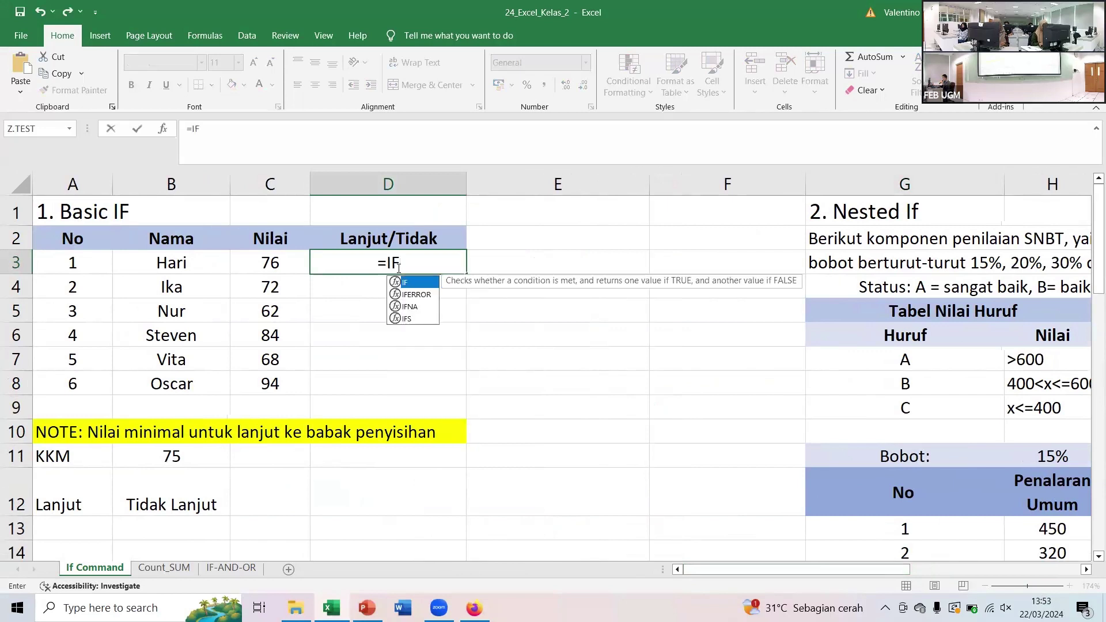
{"action": "type", "text": "("}
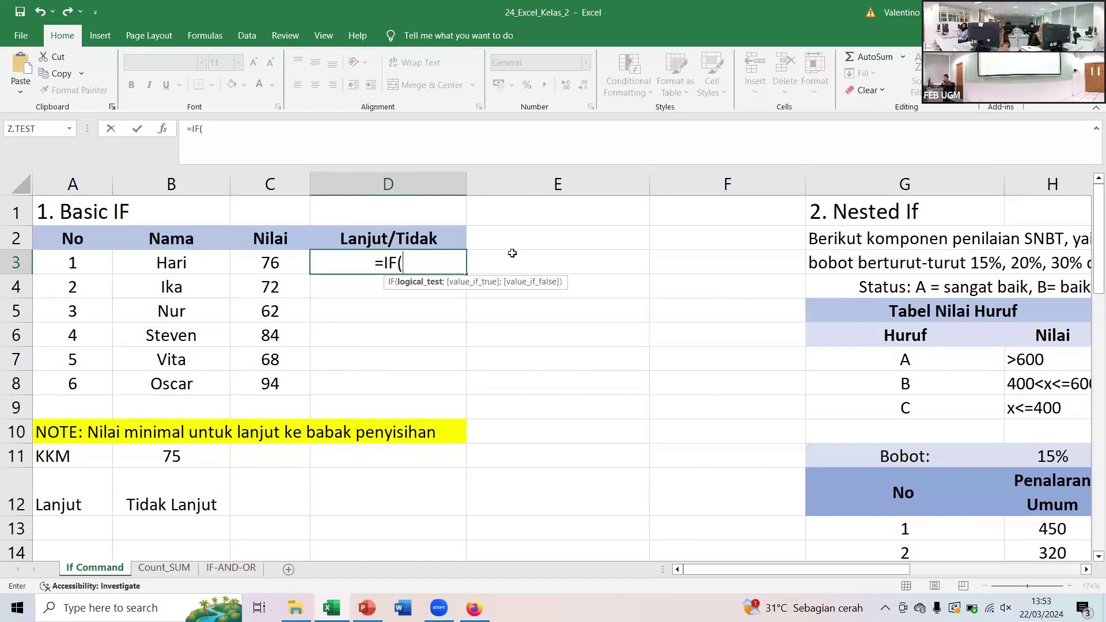
{"action": "left_click", "coordinate": [272, 264]}
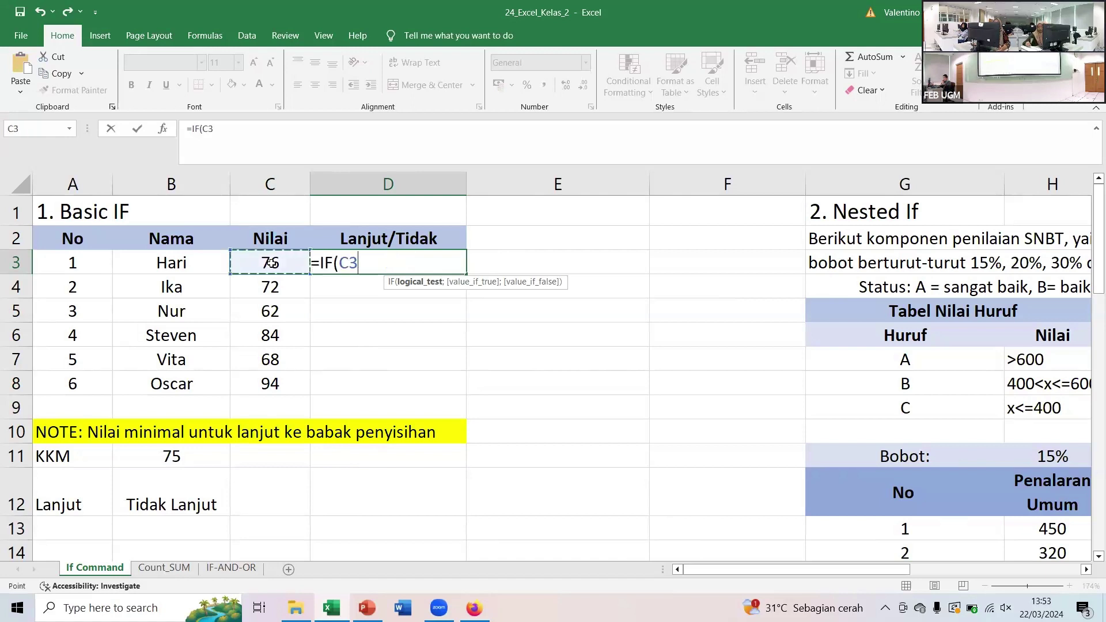
{"action": "type", "text": ">"}
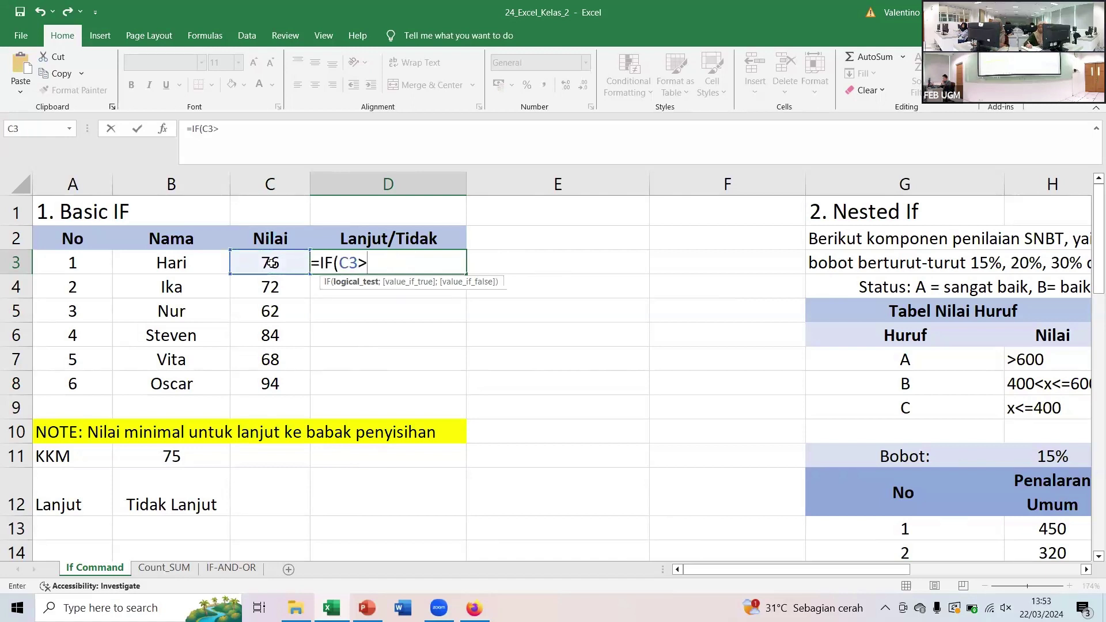
{"action": "type", "text": "=75"}
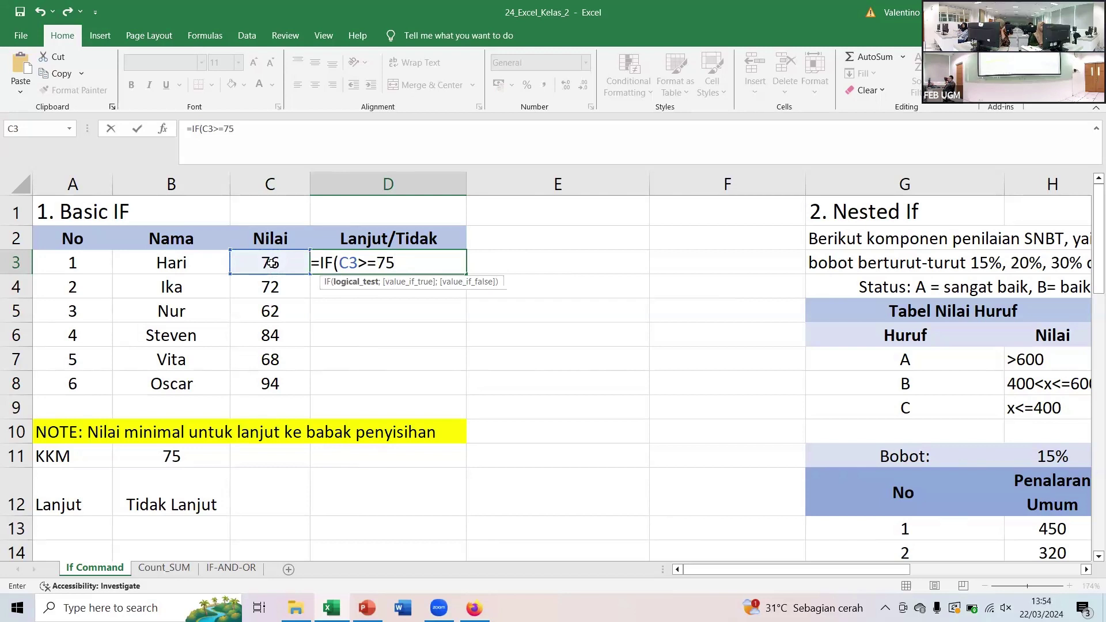
- Add "LANJUT" as the value-if-true argument of the IF formula in D3
{"action": "type", "text": ";"}
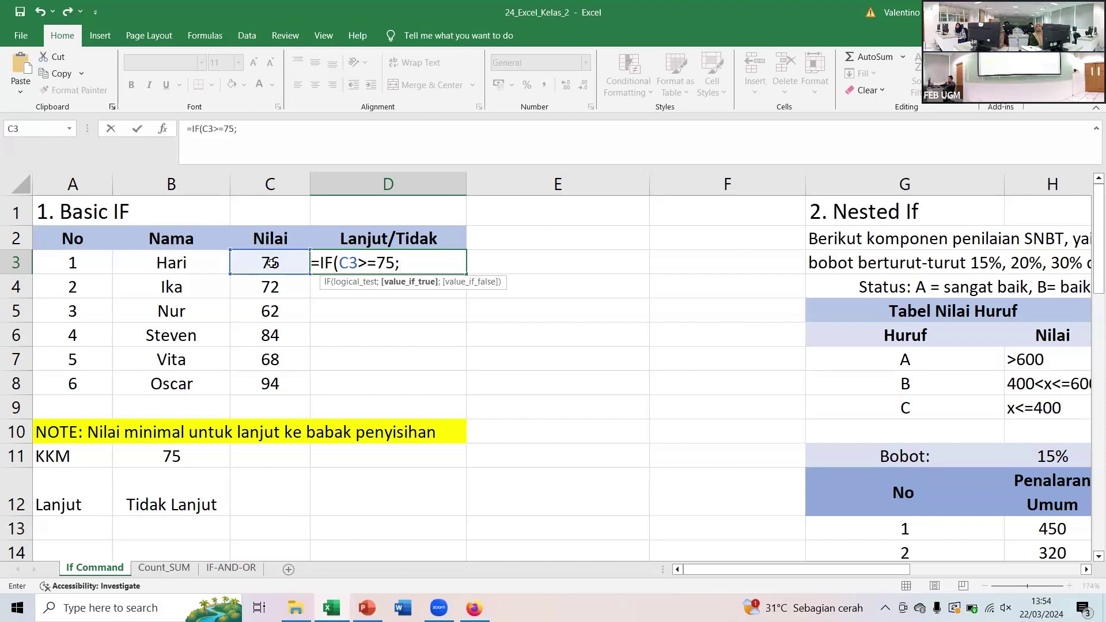
{"action": "type", "text": "\"LANJU"}
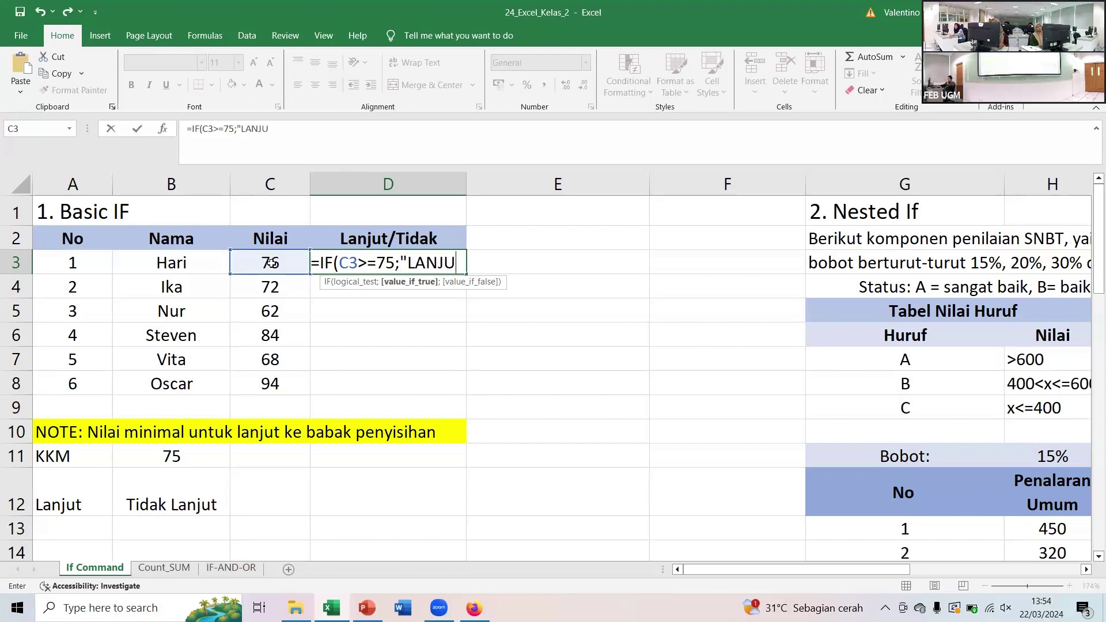
{"action": "type", "text": "T"}
{"action": "type", "text": "\""}
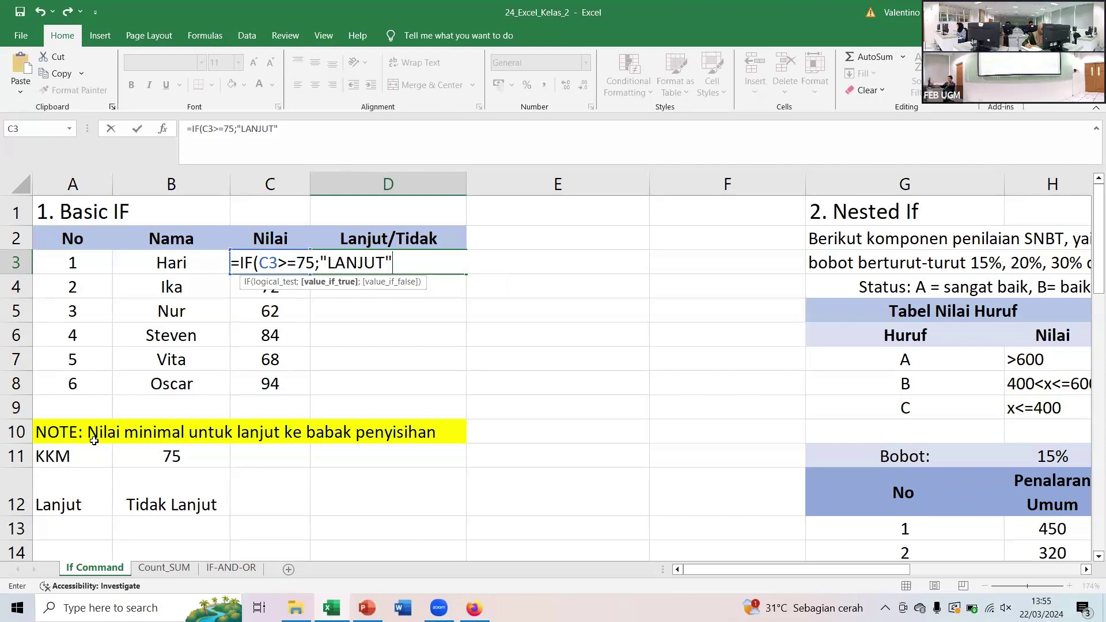
- Add "TIDAK LANJUT" as the value-if-false argument and complete the IF formula in D3
{"action": "type", "text": ";"}
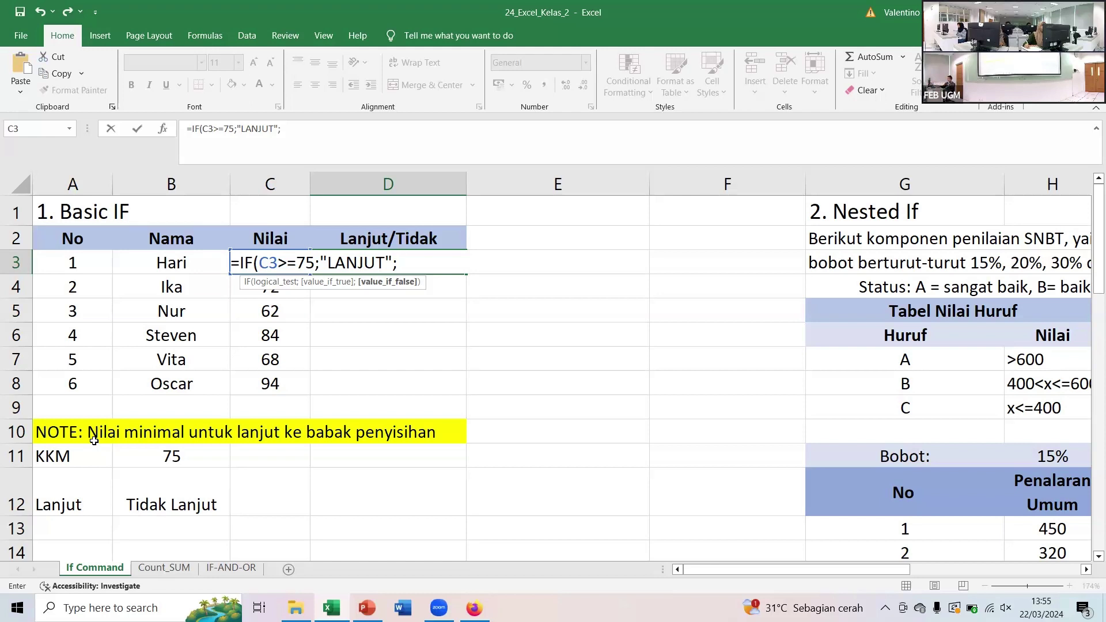
{"action": "type", "text": "'"}
{"action": "key", "text": "BackSpace"}
{"action": "type", "text": "\""}
{"action": "type", "text": "TID"}
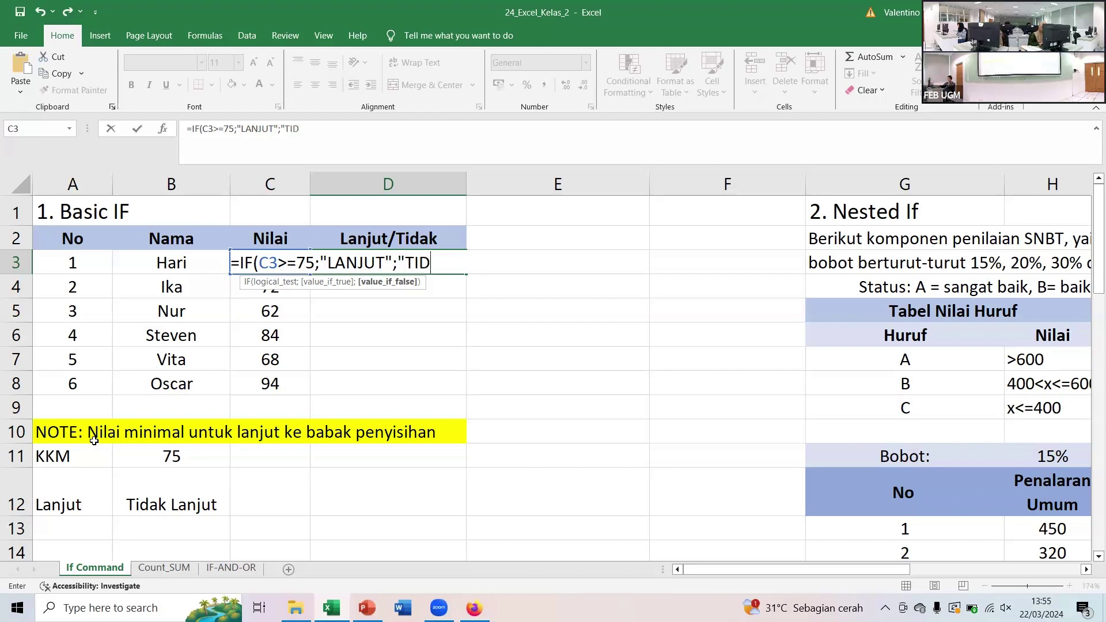
{"action": "type", "text": "AK LANJUT"}
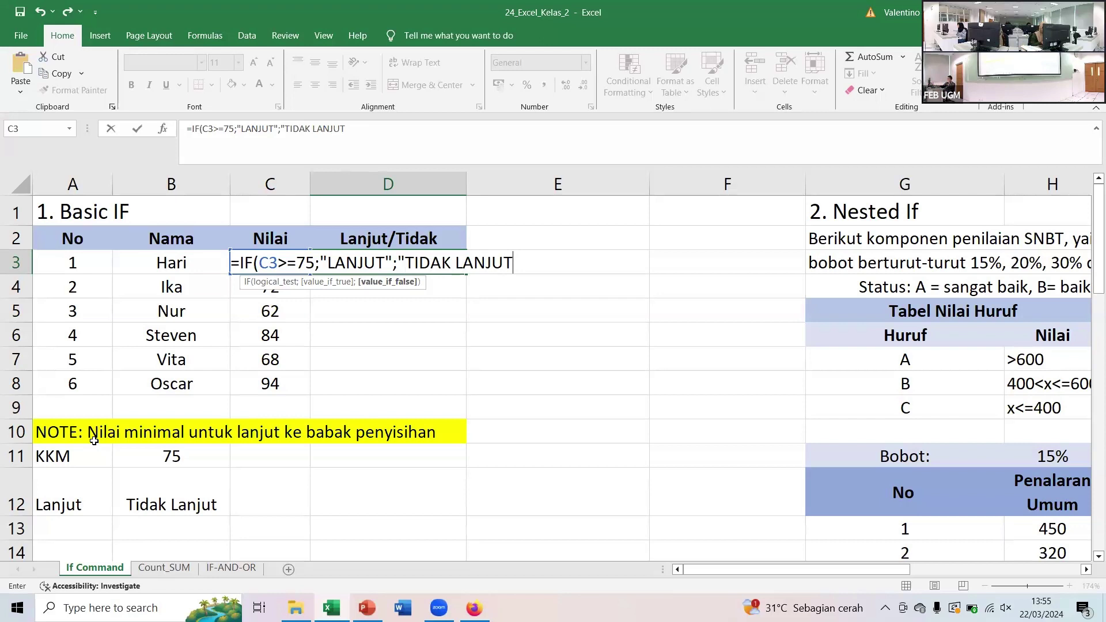
{"action": "type", "text": "\")"}
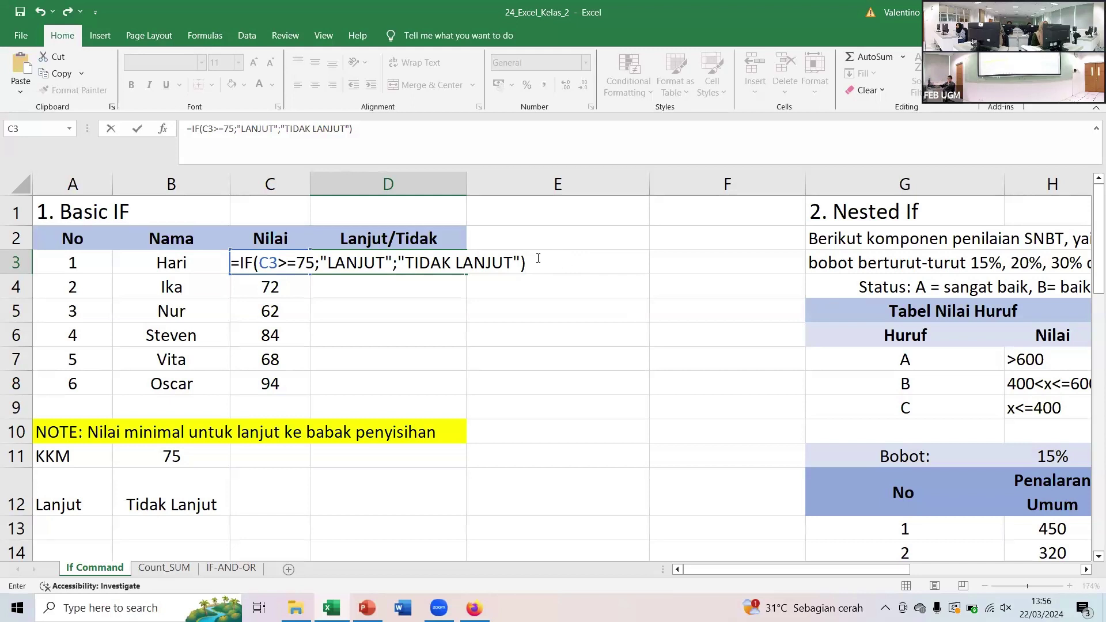
{"action": "key", "text": "Return"}
{"action": "key", "text": "Up"}
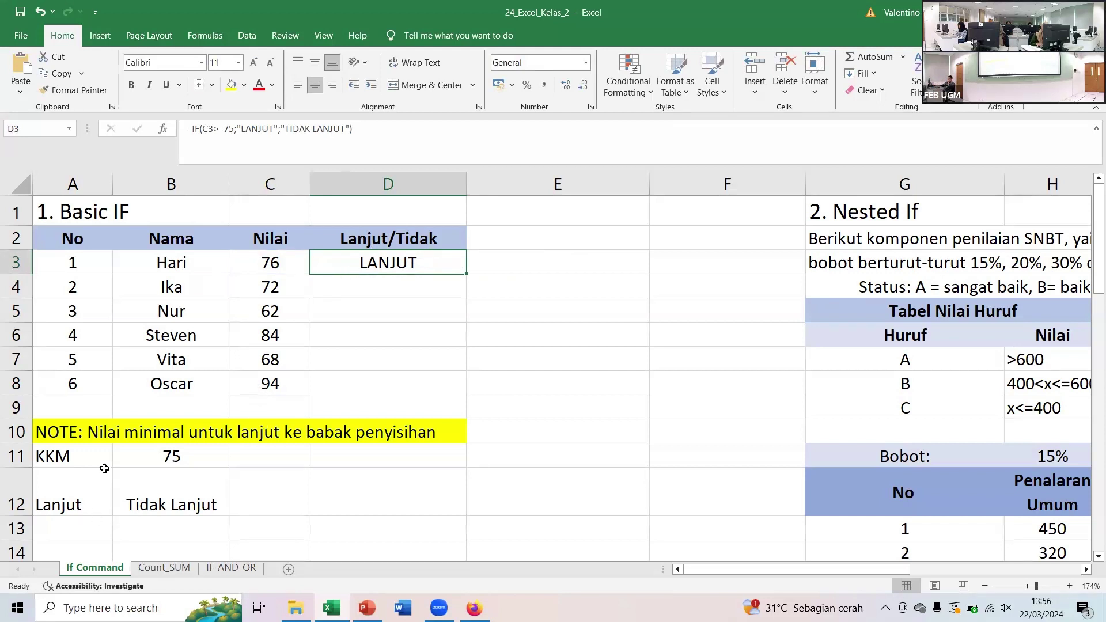
- Replace the fixed 75 in the D3 formula's logical test with a reference to the KKM cell B11
{"action": "left_click", "coordinate": [152, 455]}
{"action": "left_click", "coordinate": [150, 493]}
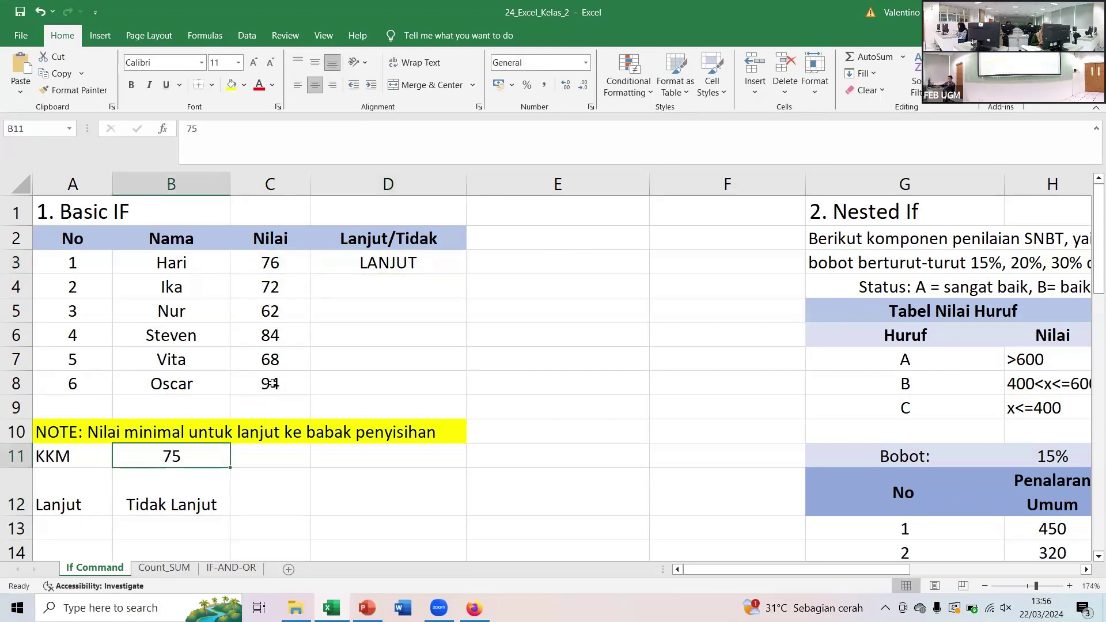
{"action": "double_click", "coordinate": [378, 263]}
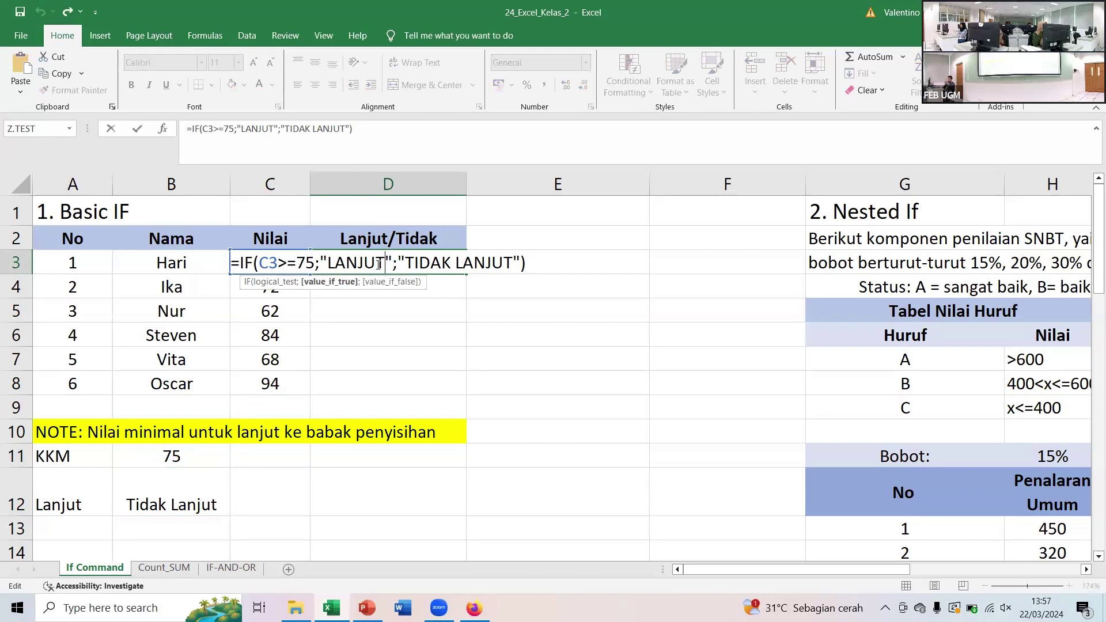
{"action": "left_click", "coordinate": [310, 261]}
{"action": "key", "text": "Left"}
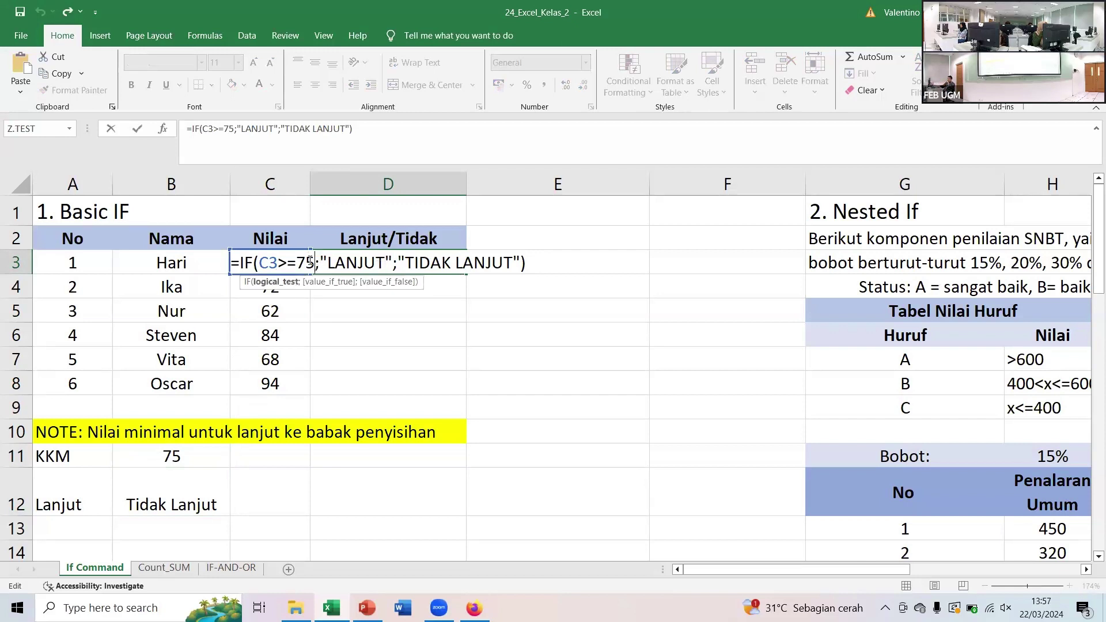
{"action": "key", "text": "BackSpace"}
{"action": "key", "text": "BackSpace"}
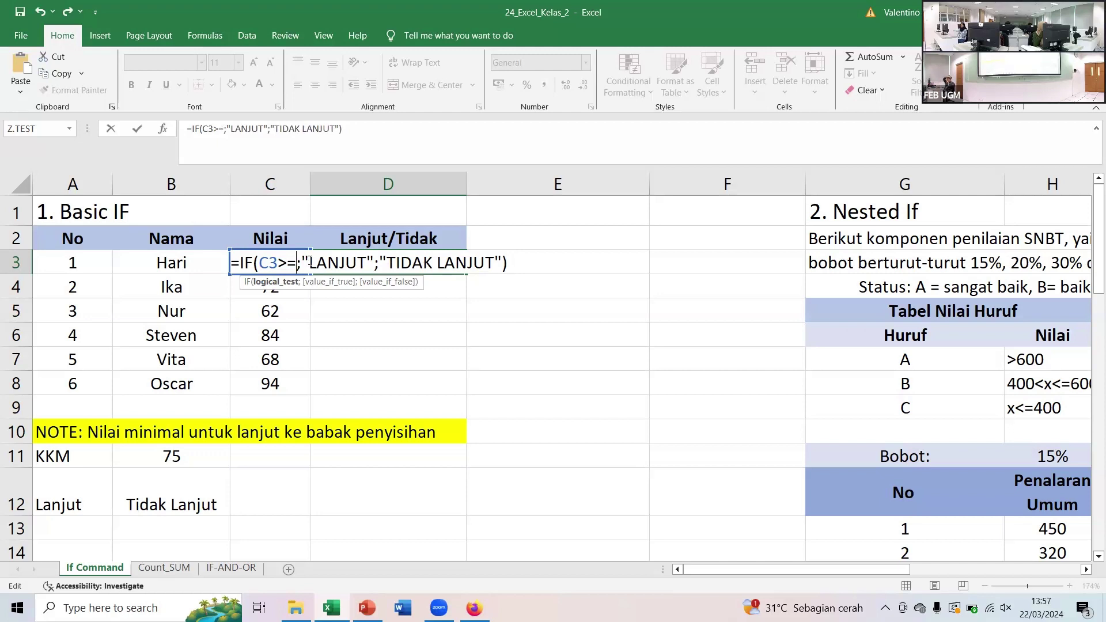
{"action": "left_click", "coordinate": [164, 456]}
{"action": "left_click", "coordinate": [545, 263]}
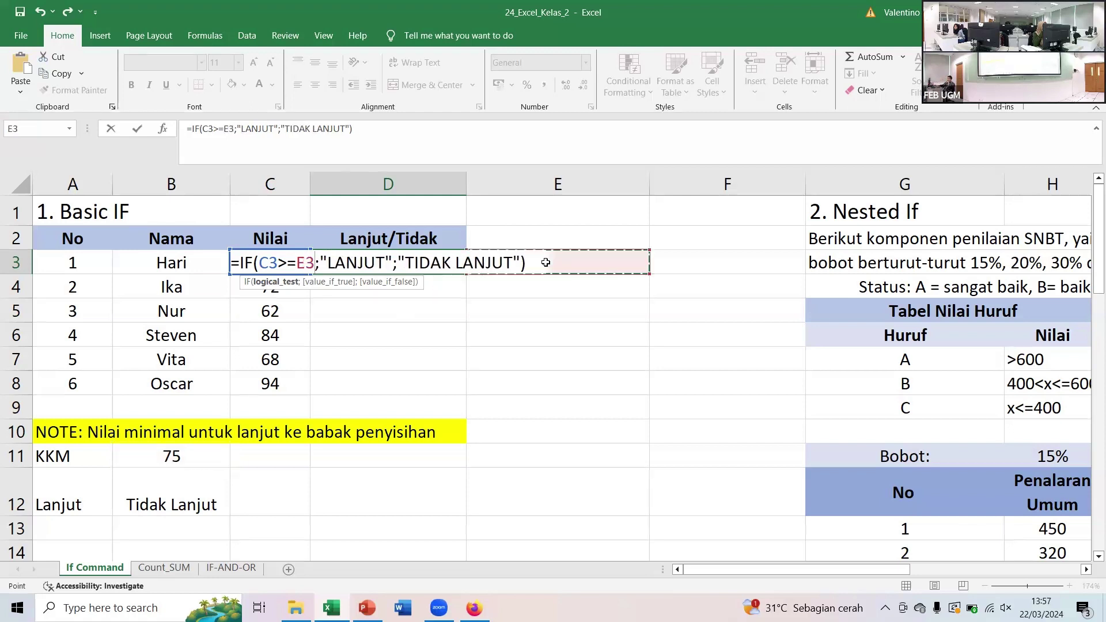
{"action": "key", "text": "BackSpace"}
{"action": "key", "text": "BackSpace"}
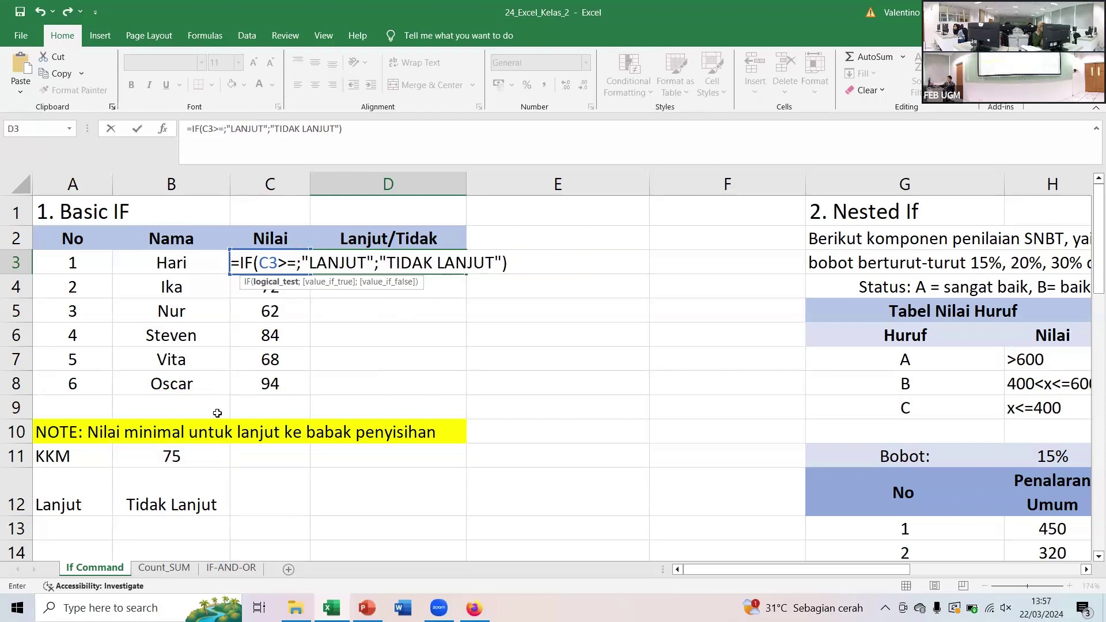
{"action": "left_click", "coordinate": [184, 455]}
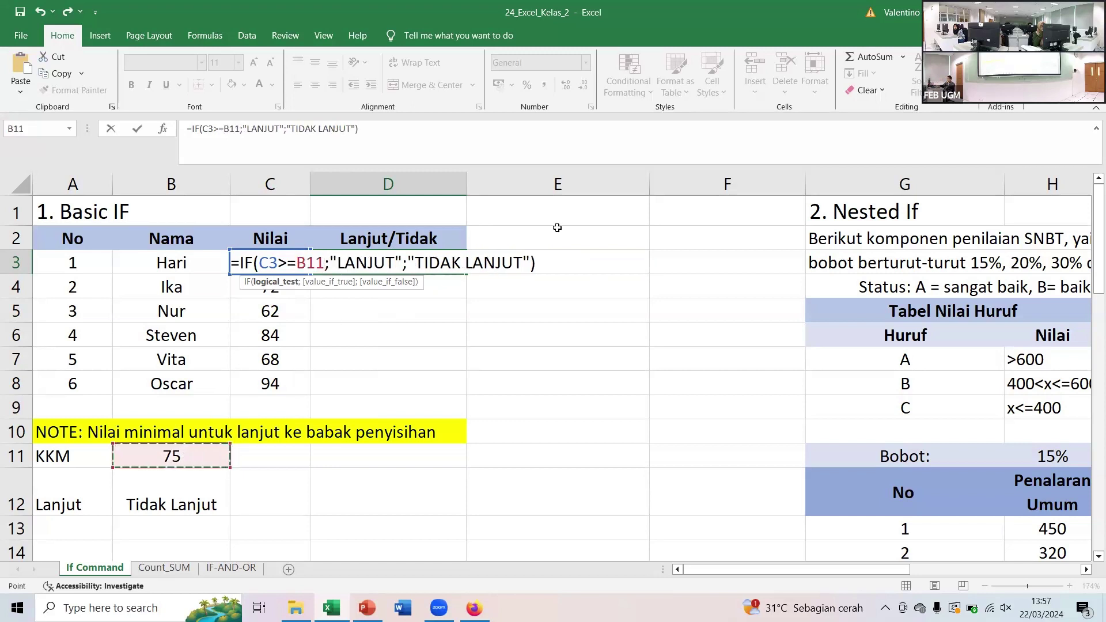
{"action": "left_click", "coordinate": [536, 260]}
{"action": "key", "text": "Return"}
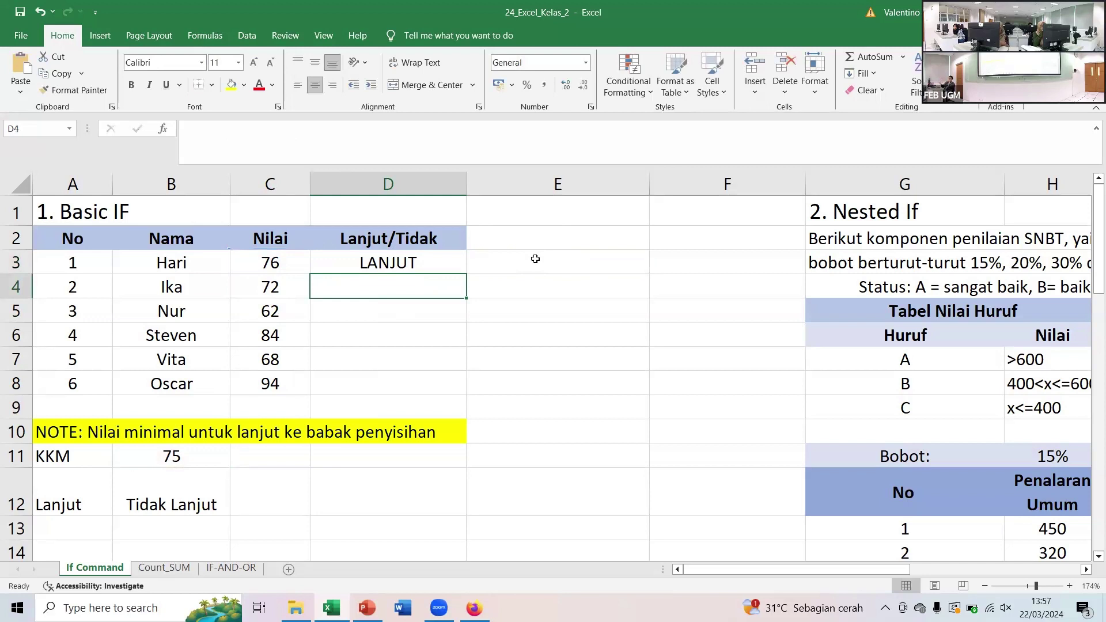
- Set the KKM minimum score in B11 to 80 to test the D3 formula
{"action": "key", "text": "Down"}
{"action": "key", "text": "Down"}
{"action": "key", "text": "Down"}
{"action": "key", "text": "Down"}
{"action": "key", "text": "Down"}
{"action": "key", "text": "Down"}
{"action": "key", "text": "Left"}
{"action": "key", "text": "Left"}
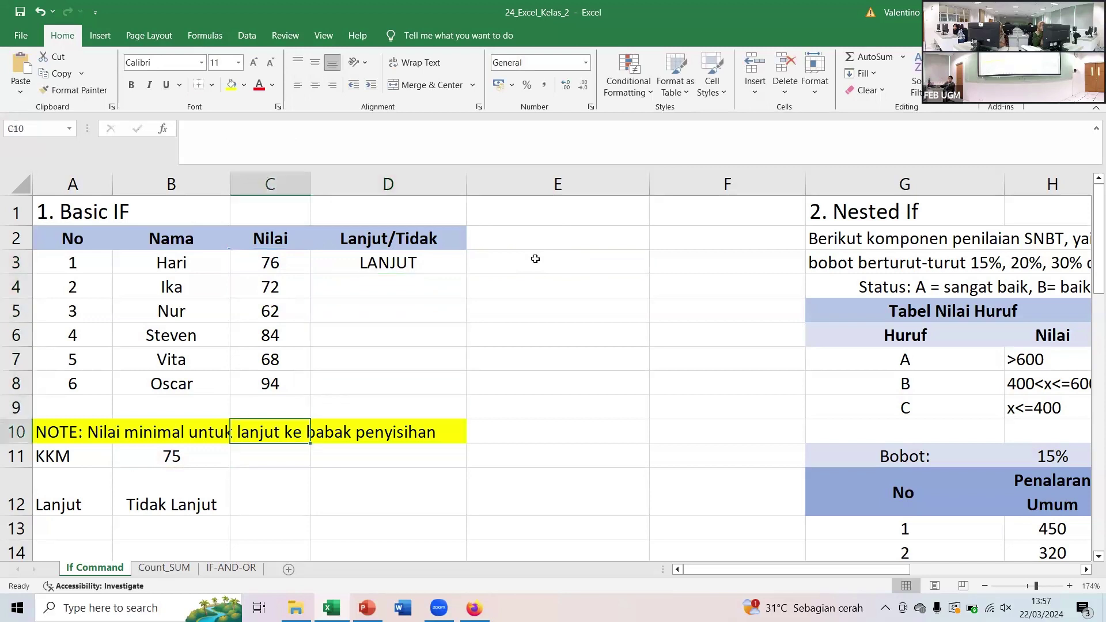
{"action": "key", "text": "Down"}
{"action": "type", "text": "80"}
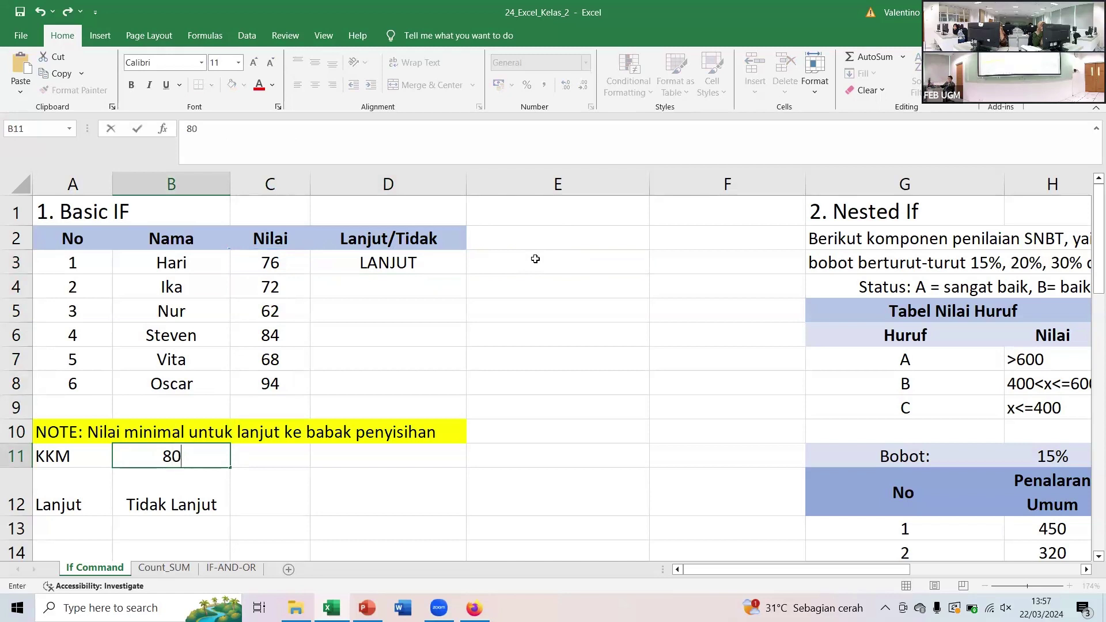
{"action": "key", "text": "Return"}
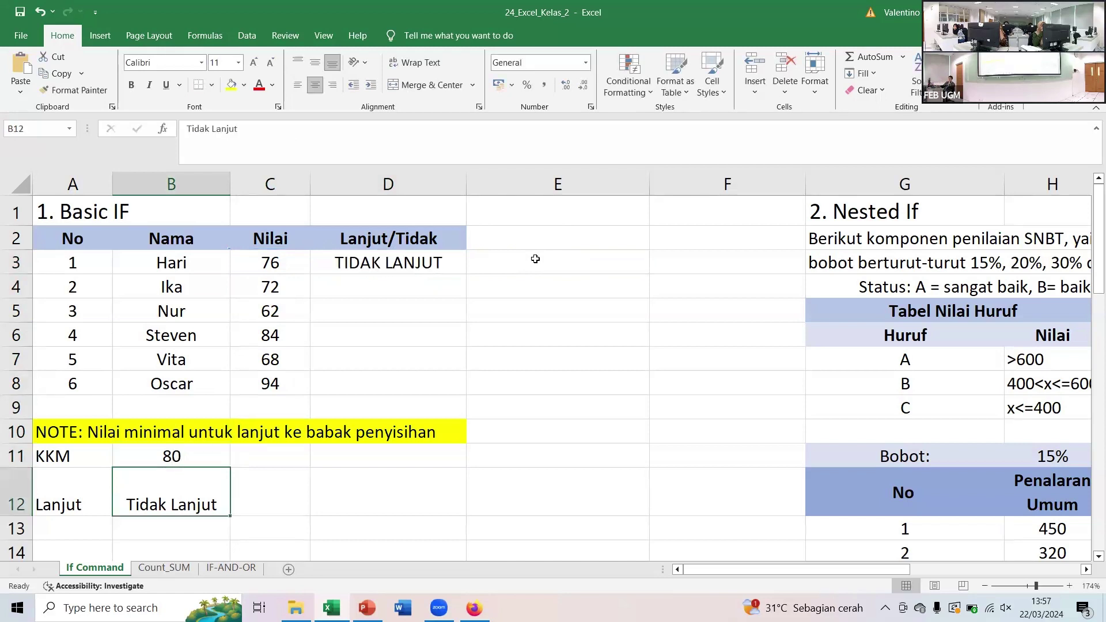
- Restore the KKM minimum score in B11 to 75
{"action": "key", "text": "Up"}
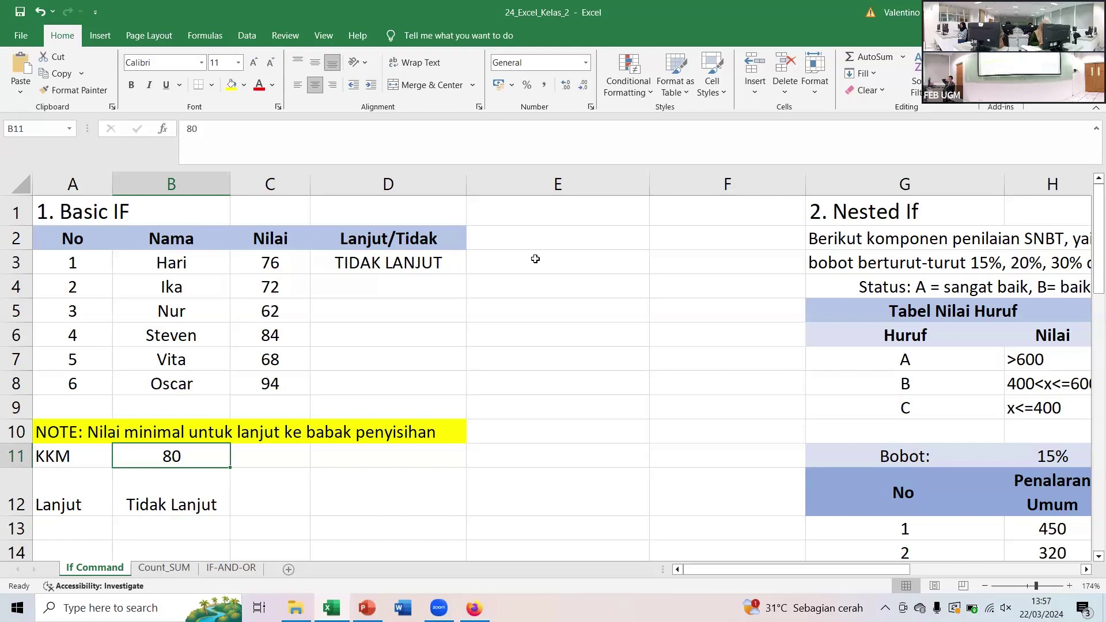
{"action": "key", "text": "Down"}
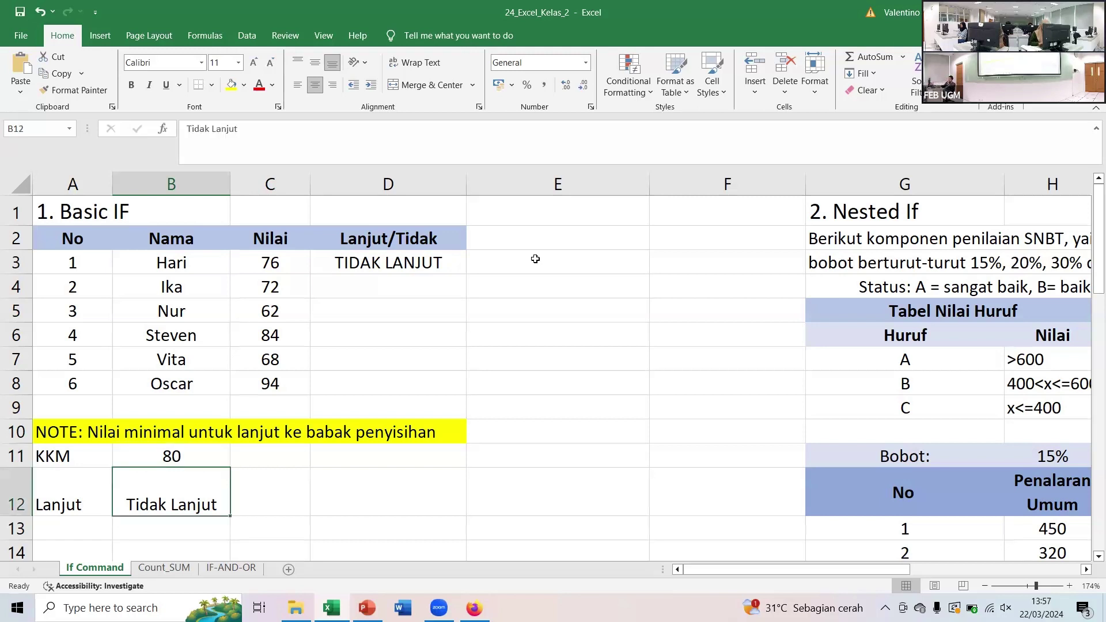
{"action": "key", "text": "Up"}
{"action": "type", "text": "75"}
{"action": "key", "text": "Return"}
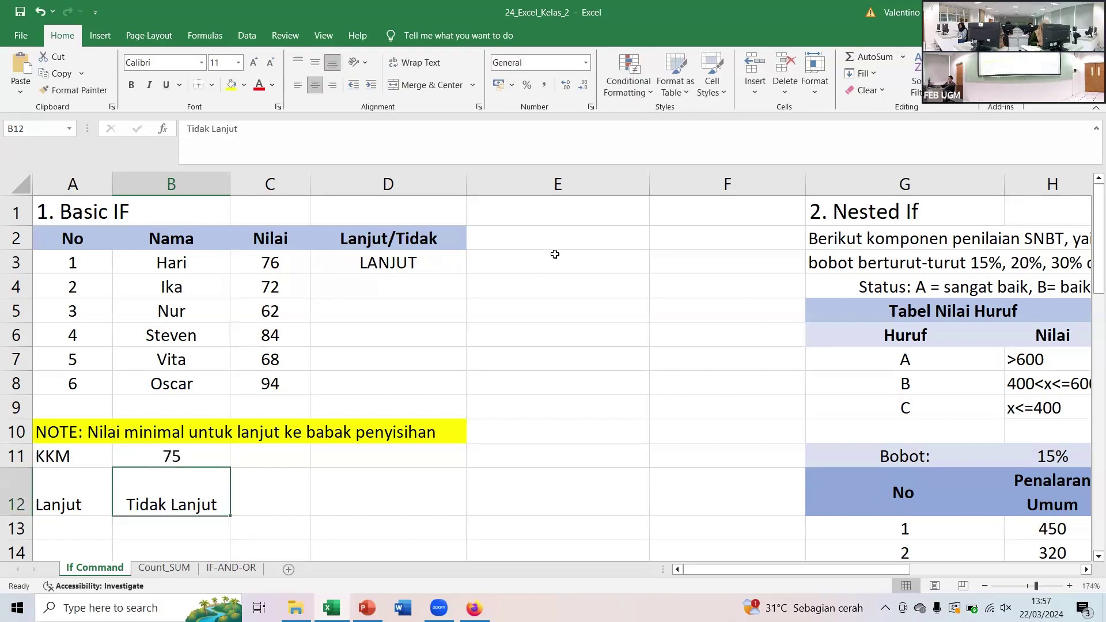
- Replace the "LANJUT" text in the D3 formula with a reference to cell A12
{"action": "double_click", "coordinate": [415, 257]}
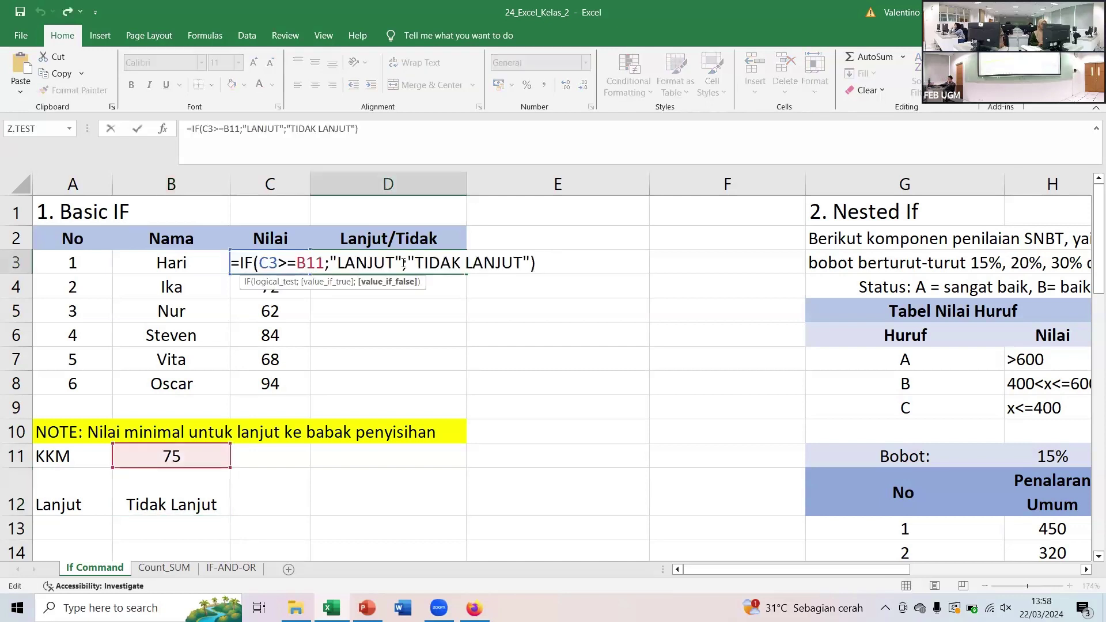
{"action": "left_click", "coordinate": [405, 259]}
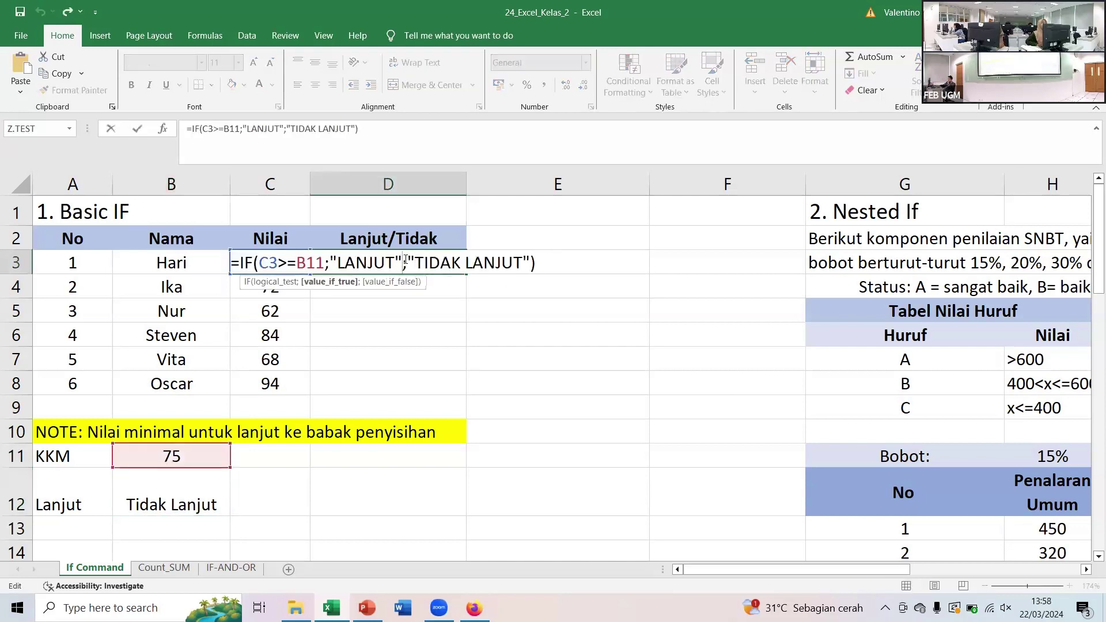
{"action": "key", "text": "BackSpace"}
{"action": "key", "text": "BackSpace"}
{"action": "key", "text": "BackSpace"}
{"action": "key", "text": "BackSpace"}
{"action": "key", "text": "BackSpace"}
{"action": "key", "text": "BackSpace"}
{"action": "key", "text": "BackSpace"}
{"action": "key", "text": "BackSpace"}
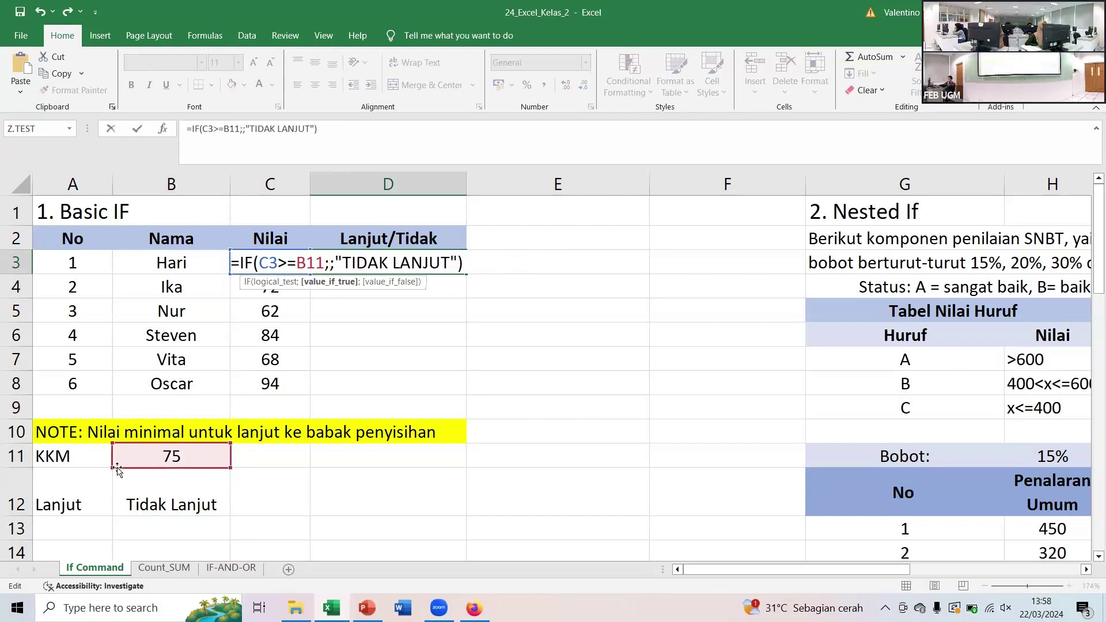
{"action": "left_click", "coordinate": [79, 495]}
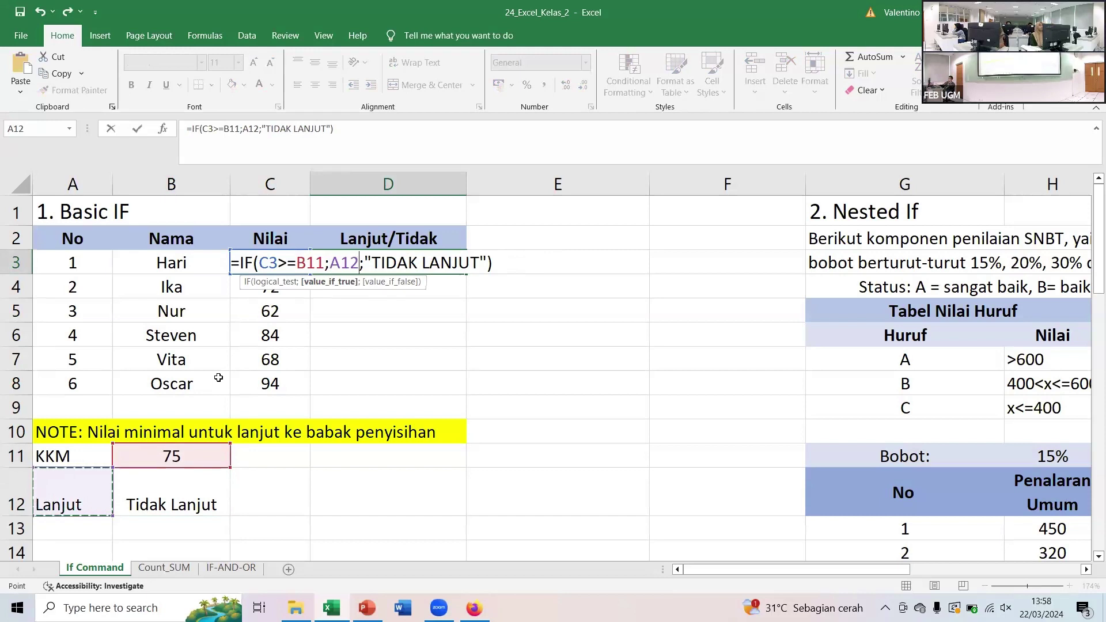
- Replace the "TIDAK LANJUT" text in the D3 formula with a reference to cell B12
{"action": "left_click_drag", "start_coordinate": [364, 263], "coordinate": [475, 258]}
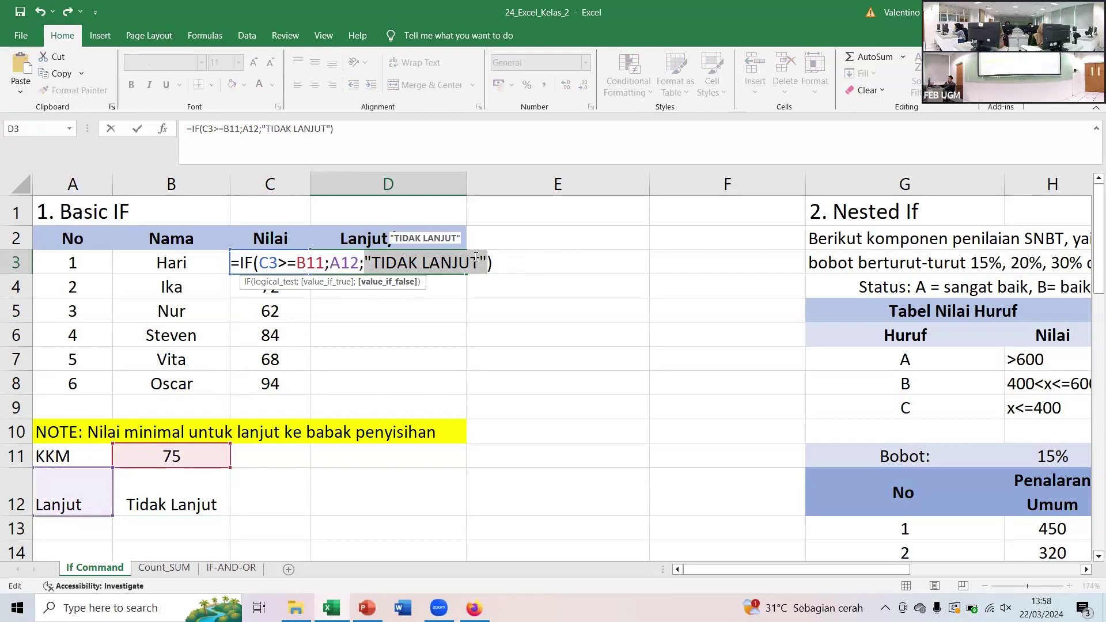
{"action": "key", "text": "BackSpace"}
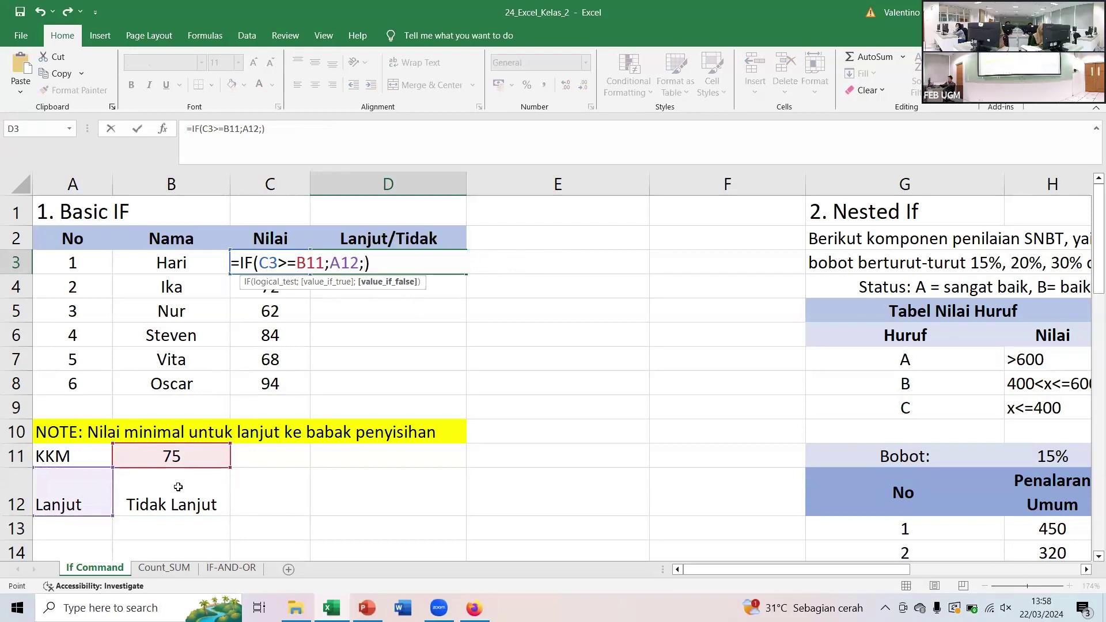
{"action": "left_click", "coordinate": [178, 487]}
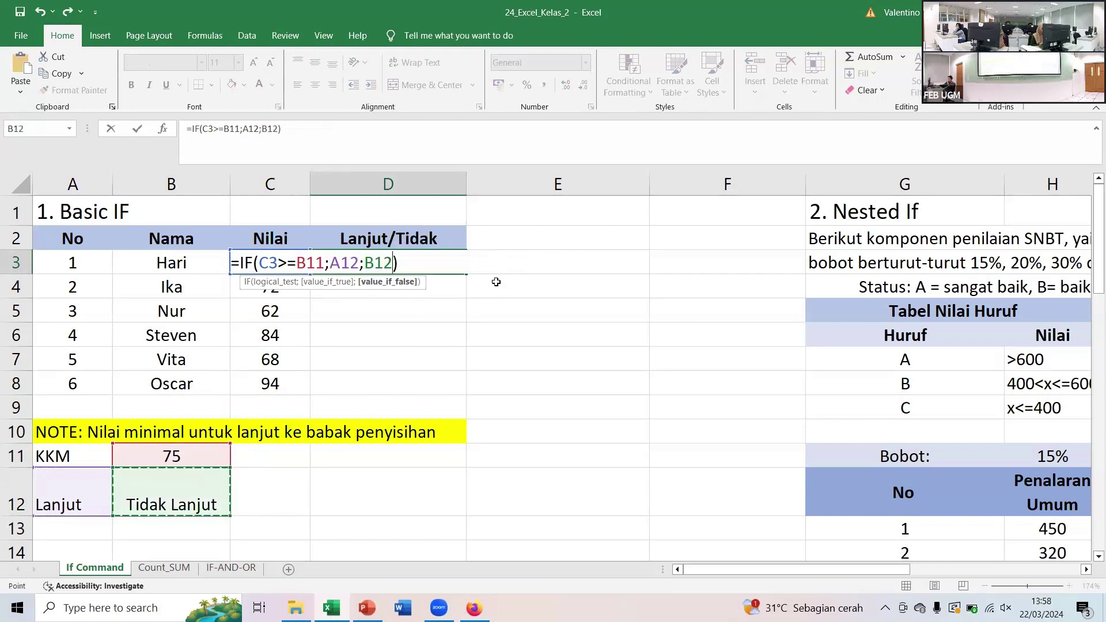
{"action": "key", "text": "Return"}
{"action": "left_click", "coordinate": [399, 262]}
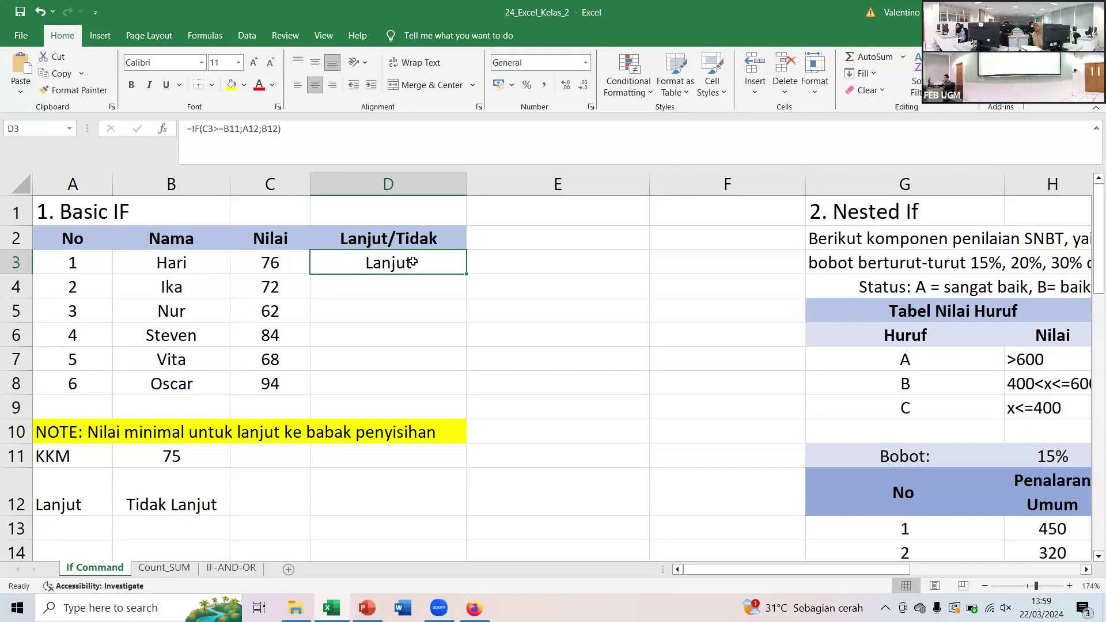
- Copy the IF formula from D3 into the adjacent cell E3
{"action": "left_click", "coordinate": [517, 260]}
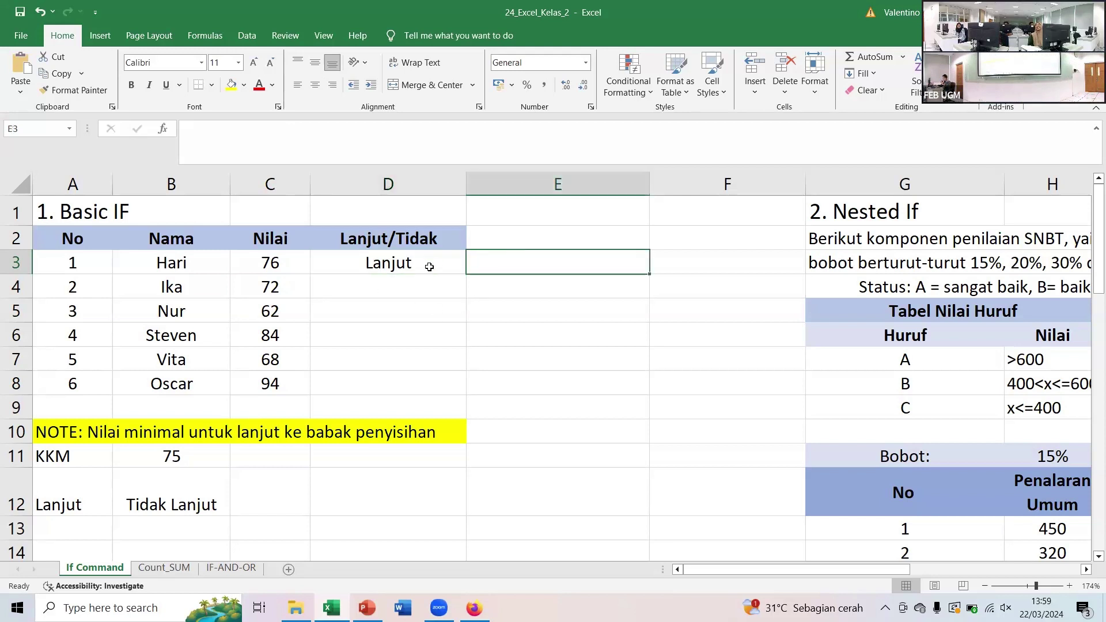
{"action": "left_click", "coordinate": [426, 266]}
{"action": "key", "text": "ctrl+c"}
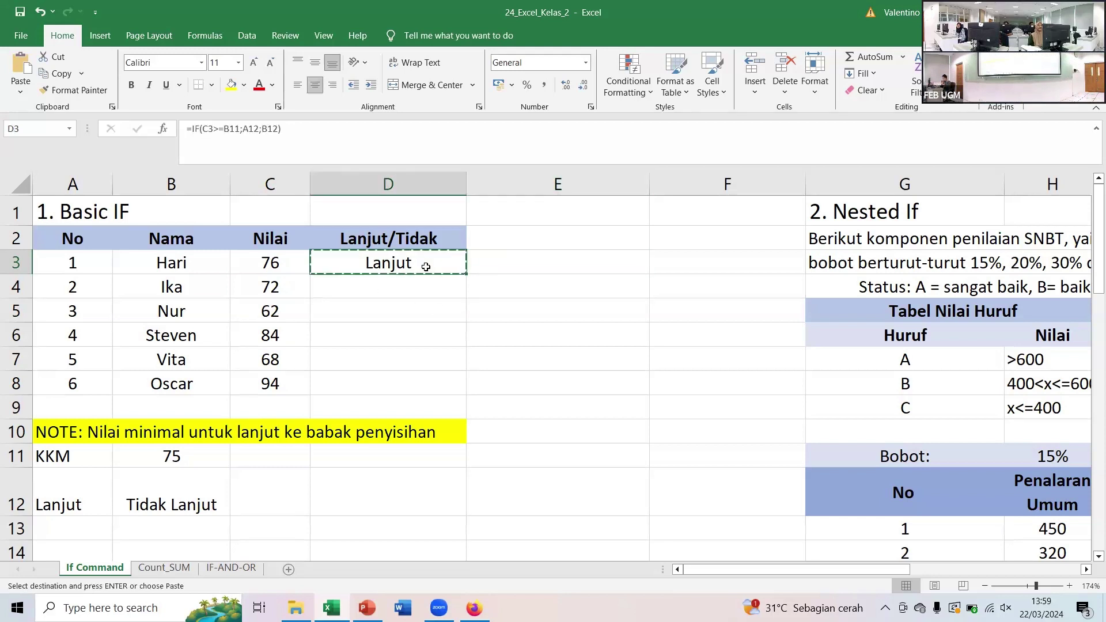
{"action": "left_click", "coordinate": [584, 253]}
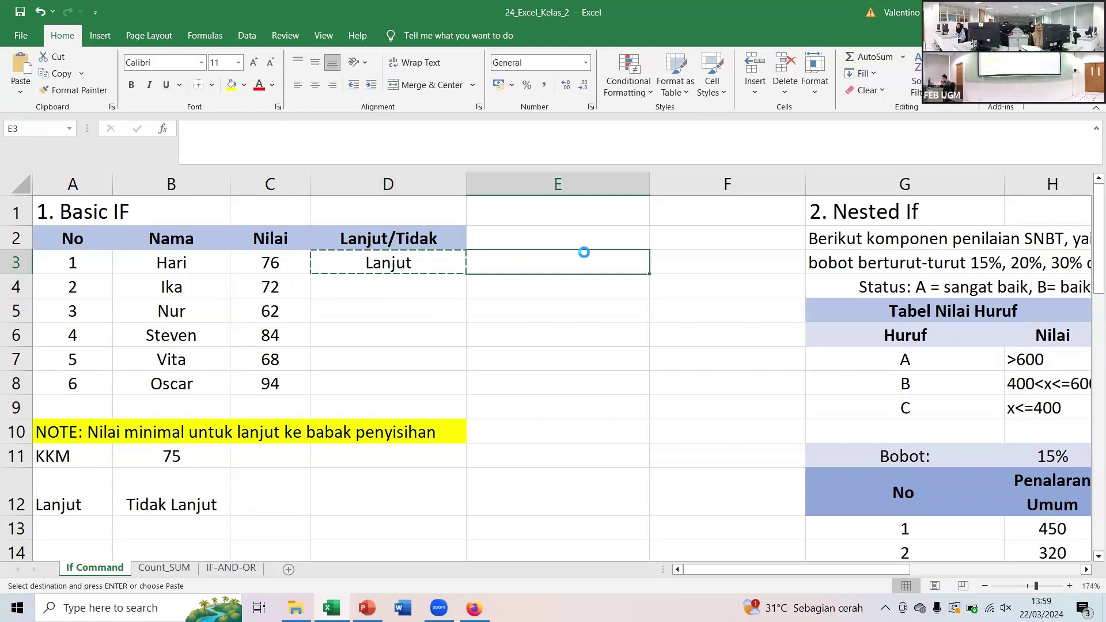
{"action": "key", "text": "ctrl+v"}
- Change the E3 formula's logical test to refer to score cell C3 and use the < operator
{"action": "double_click", "coordinate": [570, 262]}
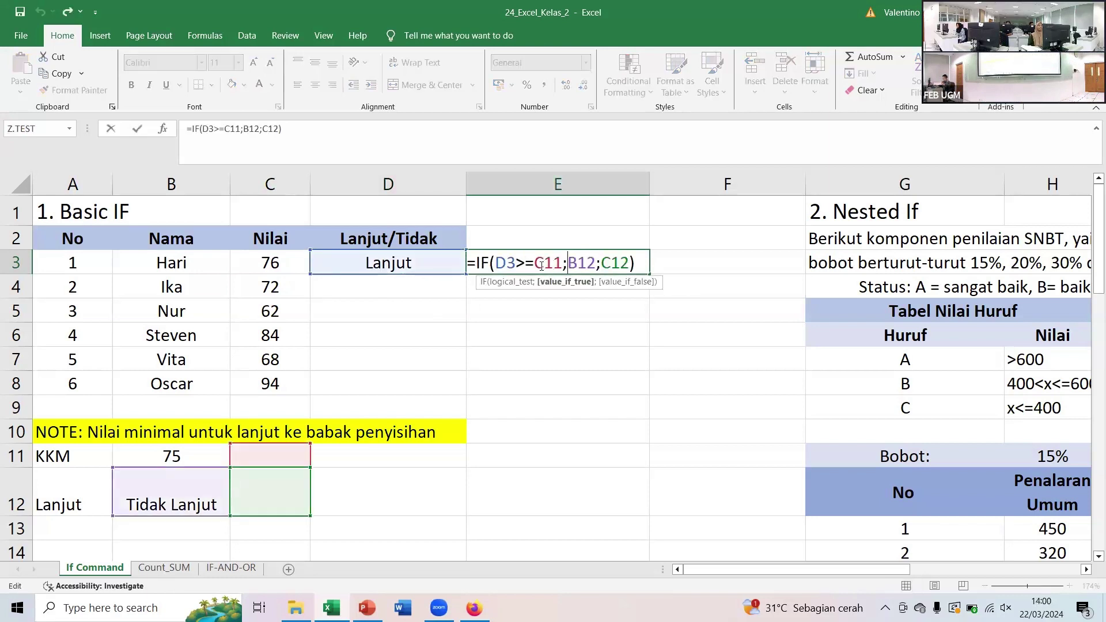
{"action": "left_click", "coordinate": [506, 263]}
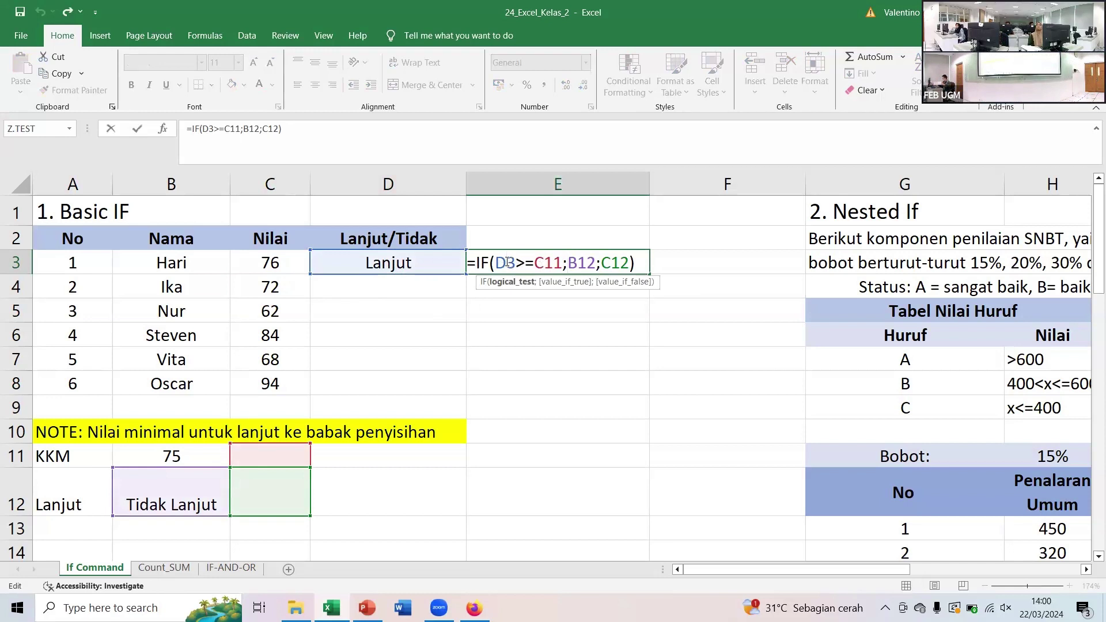
{"action": "key", "text": "BackSpace"}
{"action": "type", "text": "C"}
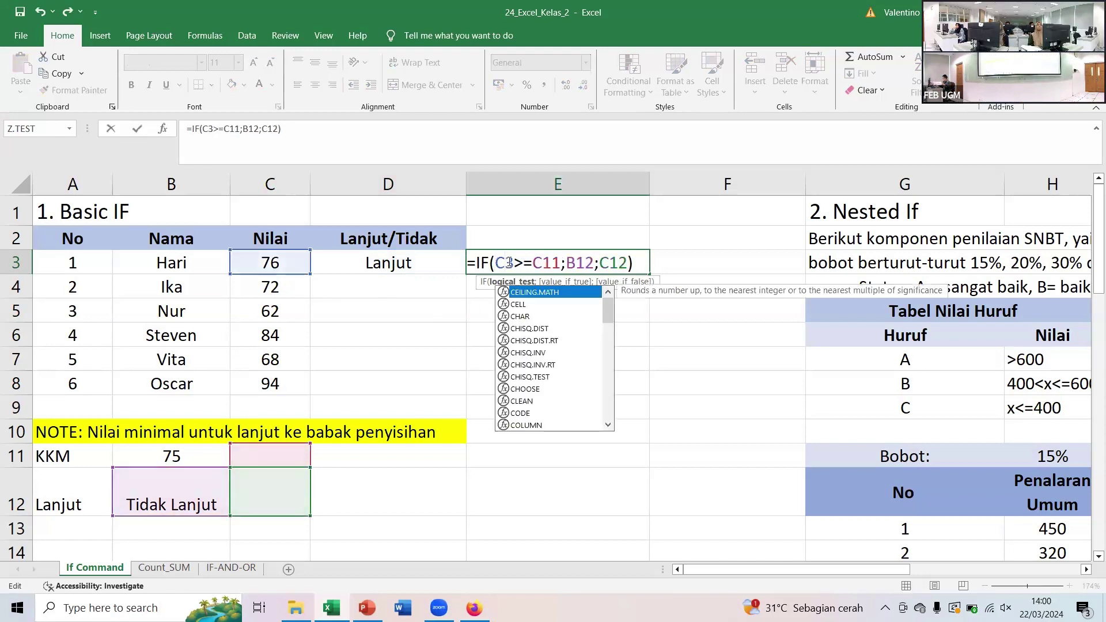
{"action": "left_click", "coordinate": [531, 262]}
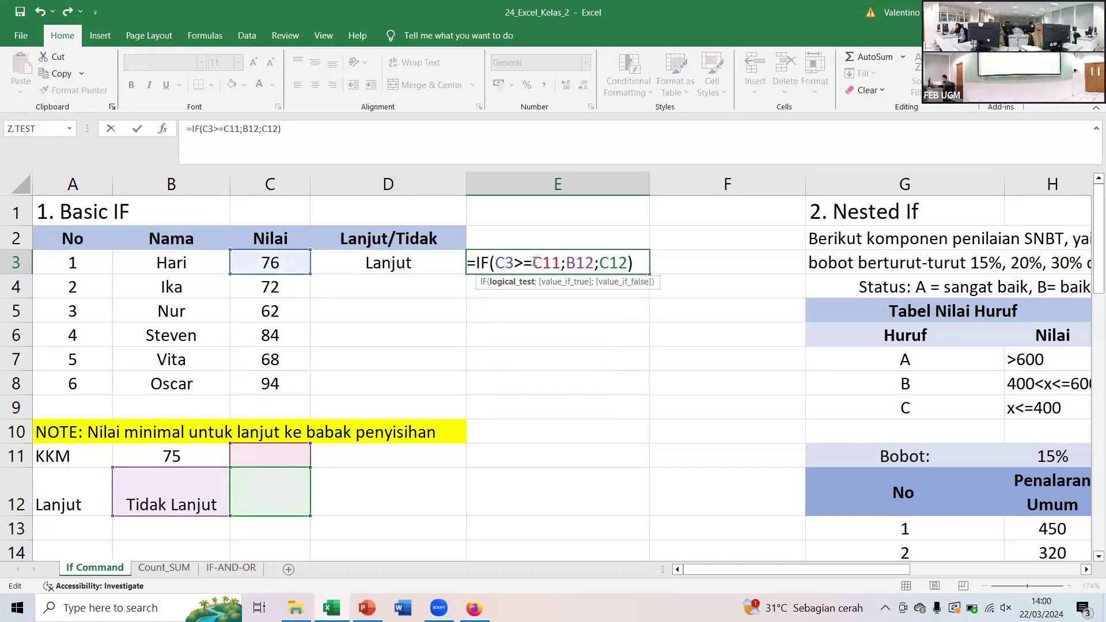
{"action": "key", "text": "BackSpace"}
{"action": "key", "text": "BackSpace"}
{"action": "type", "text": "<"}
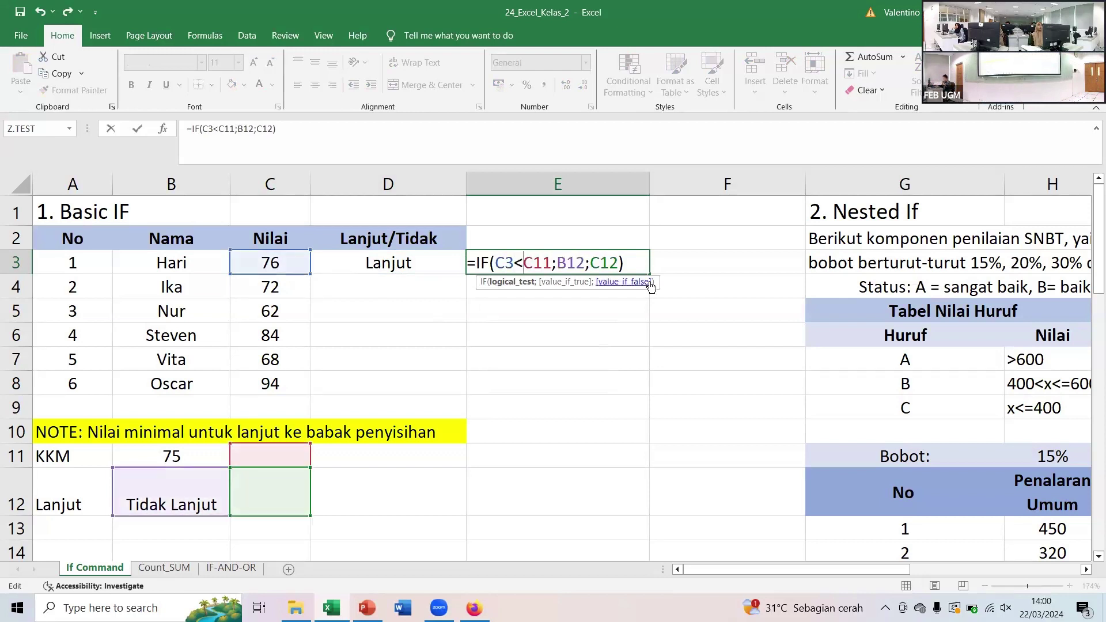
- Delete the value-if-true and value-if-false arguments and the closing parenthesis from the E3 formula
{"action": "left_click", "coordinate": [633, 255]}
{"action": "key", "text": "BackSpace"}
{"action": "key", "text": "BackSpace"}
{"action": "key", "text": "BackSpace"}
{"action": "key", "text": "BackSpace"}
{"action": "key", "text": "BackSpace"}
{"action": "key", "text": "BackSpace"}
{"action": "key", "text": "BackSpace"}
{"action": "key", "text": "BackSpace"}
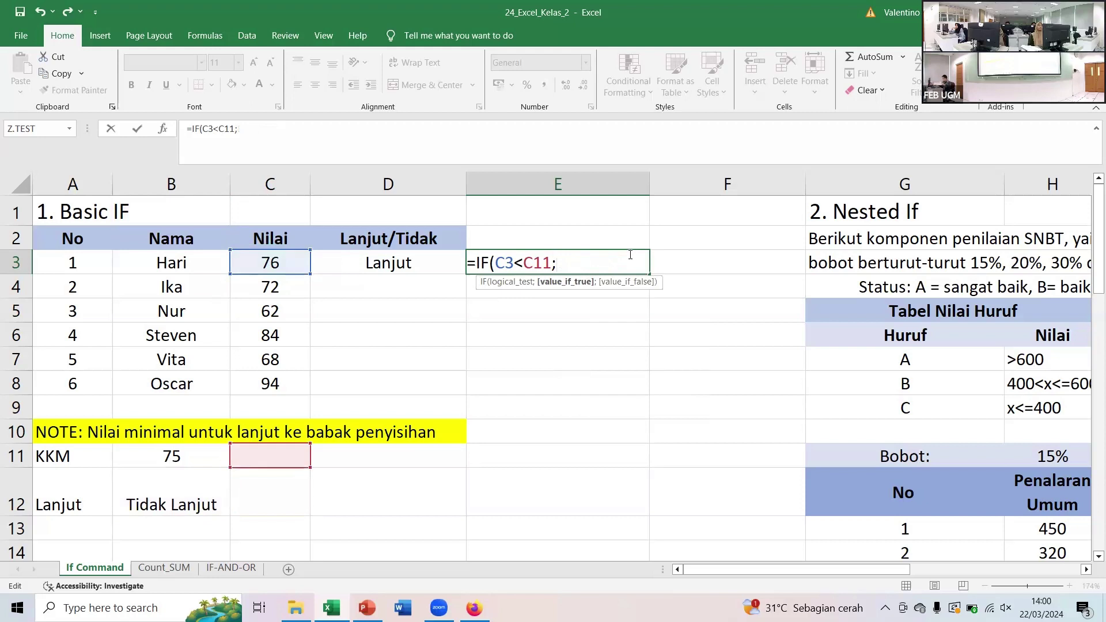
- Change the comparison reference in the E3 formula's logical test to the KKM cell B11
{"action": "left_click", "coordinate": [533, 263]}
{"action": "key", "text": "BackSpace"}
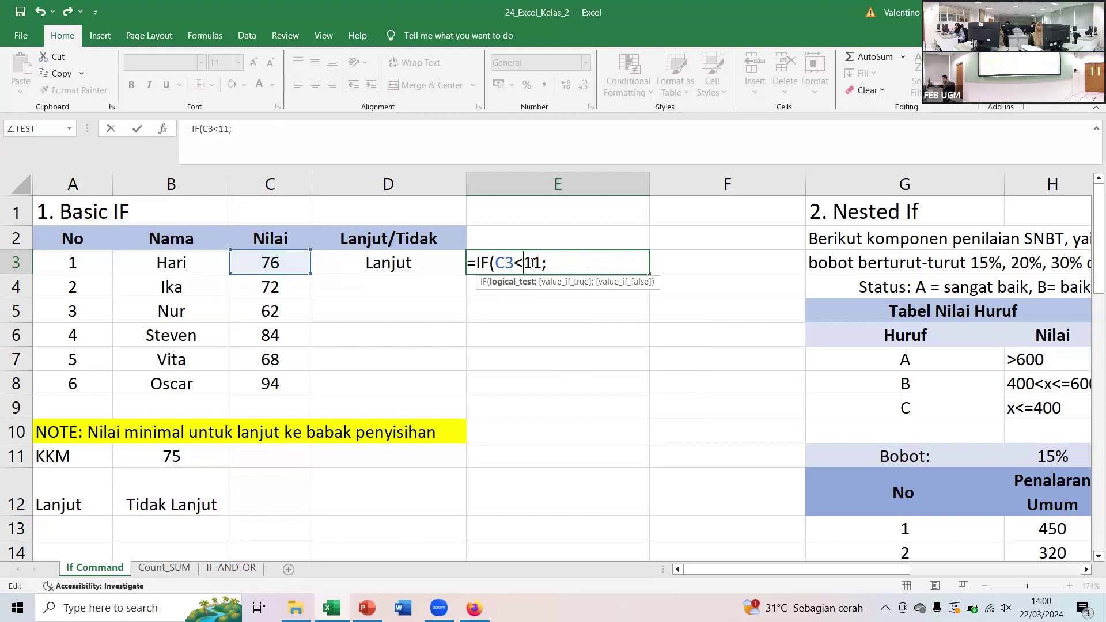
{"action": "type", "text": "B"}
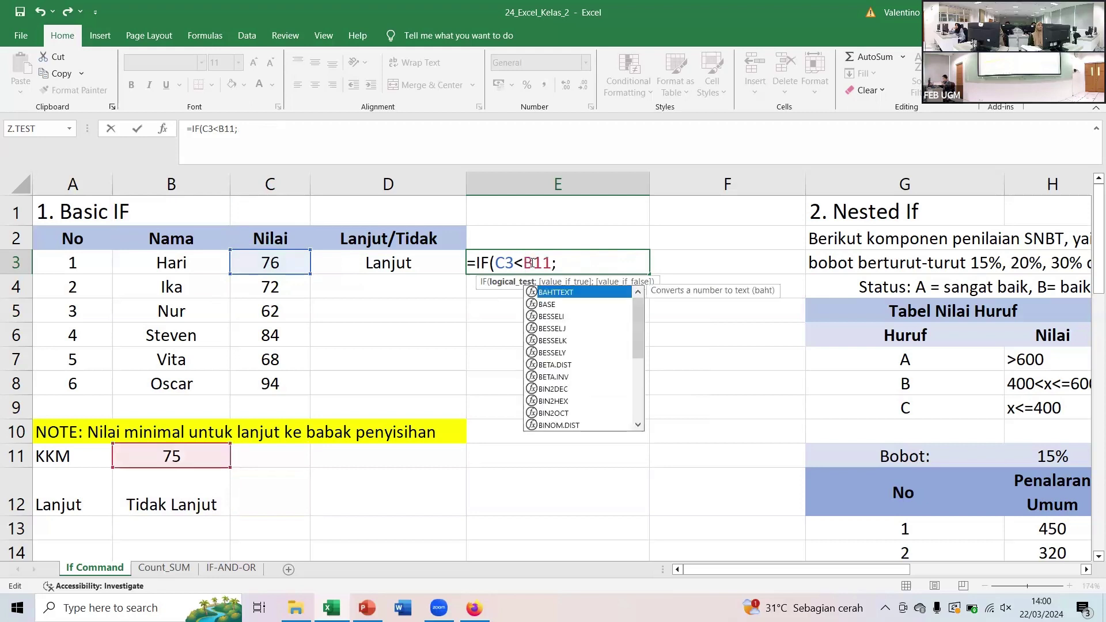
- Complete the E3 formula with A12 as the value if true and B12 as the value if false
{"action": "left_click", "coordinate": [573, 260]}
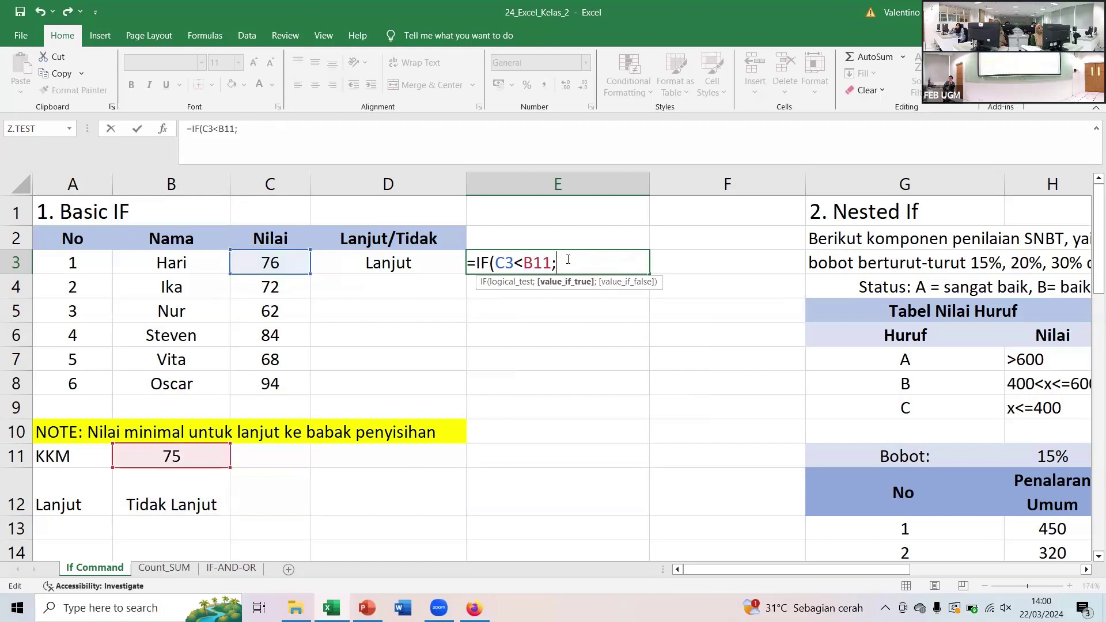
{"action": "left_click", "coordinate": [67, 501]}
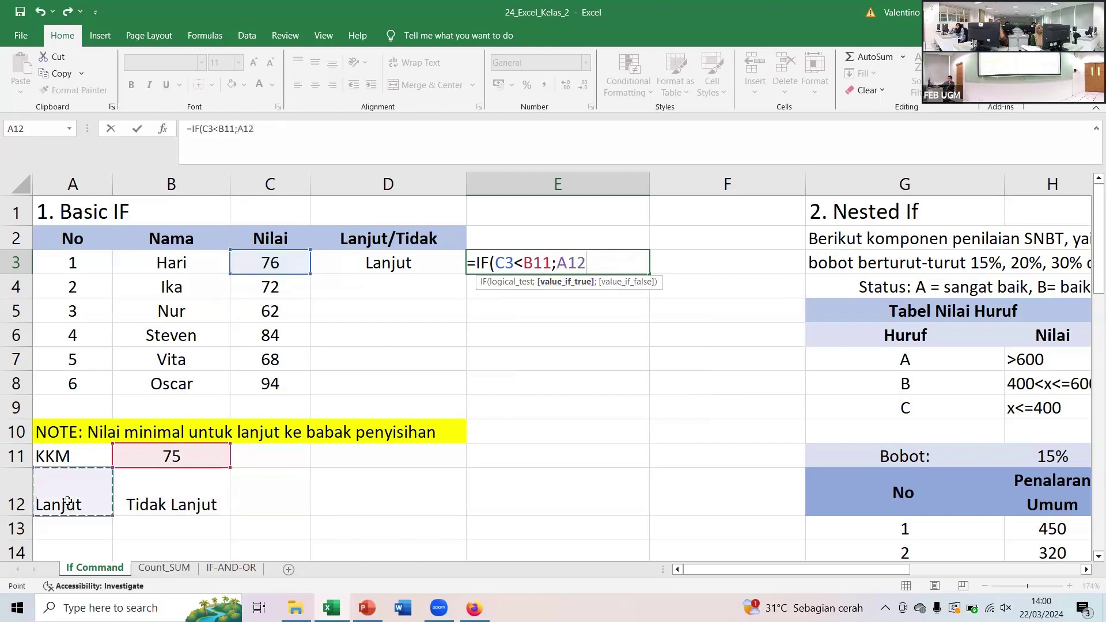
{"action": "type", "text": ";"}
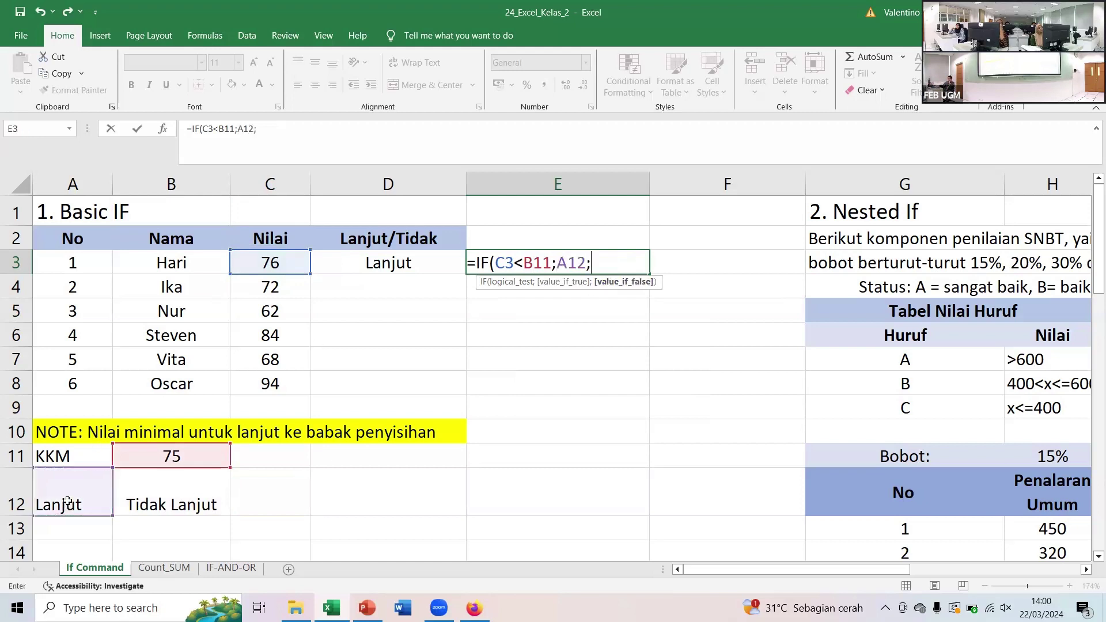
{"action": "left_click", "coordinate": [140, 499]}
{"action": "type", "text": ")"}
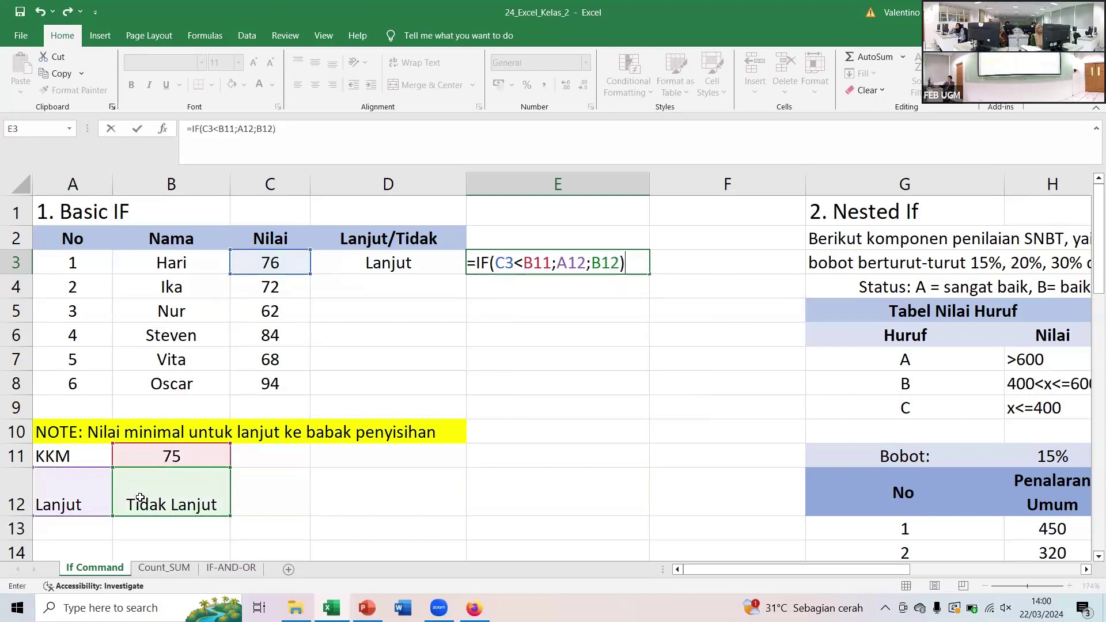
{"action": "key", "text": "Return"}
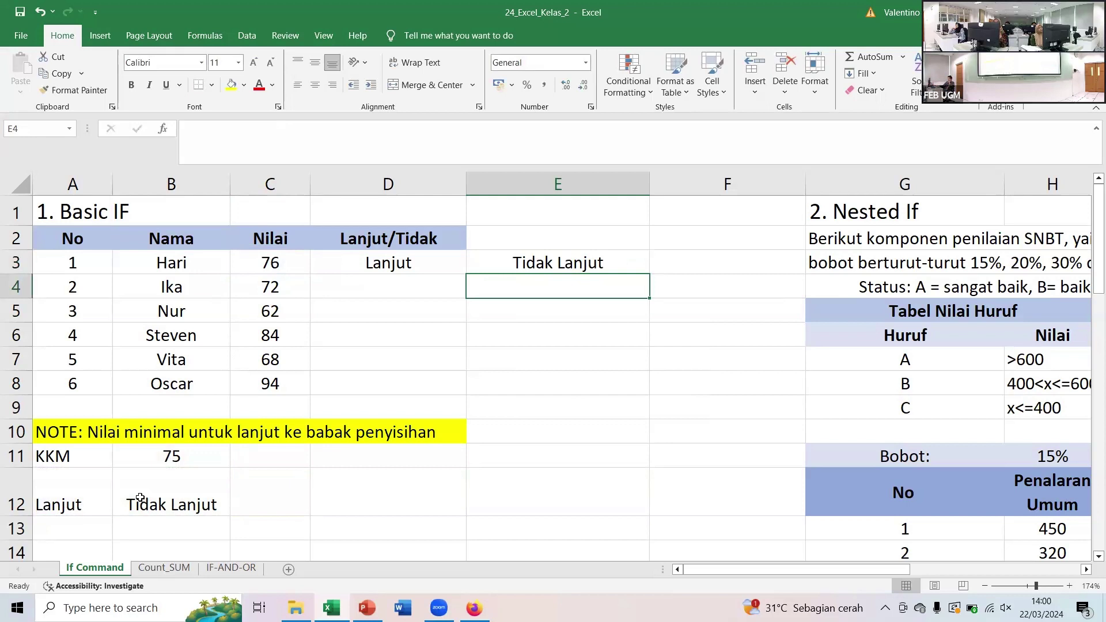
{"action": "key", "text": "Up"}
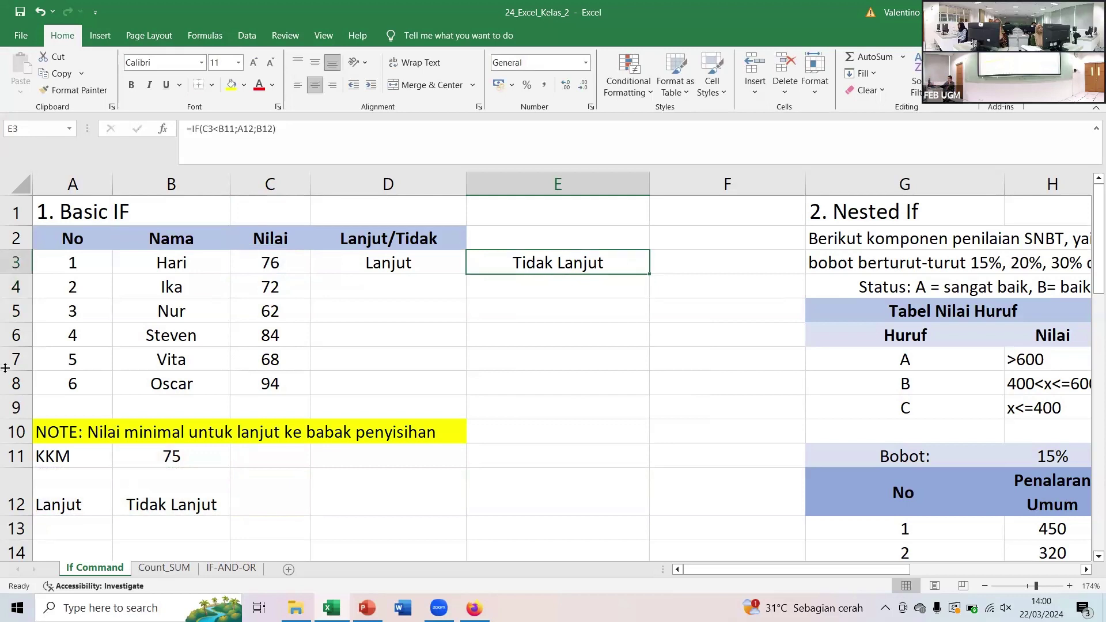
{"action": "key", "text": "alt+Tab"}
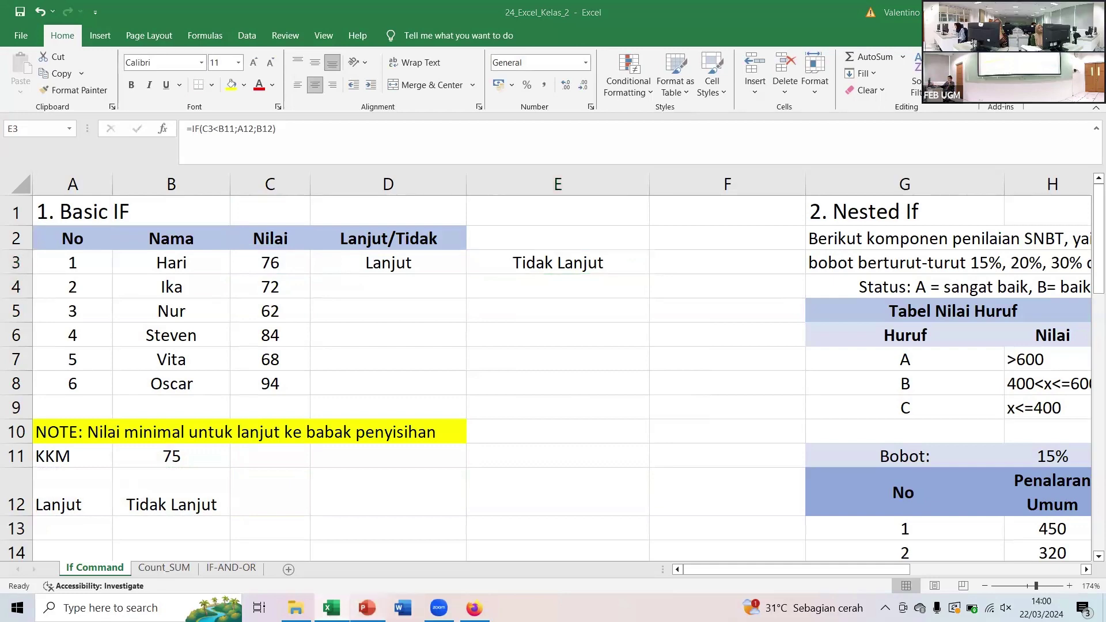
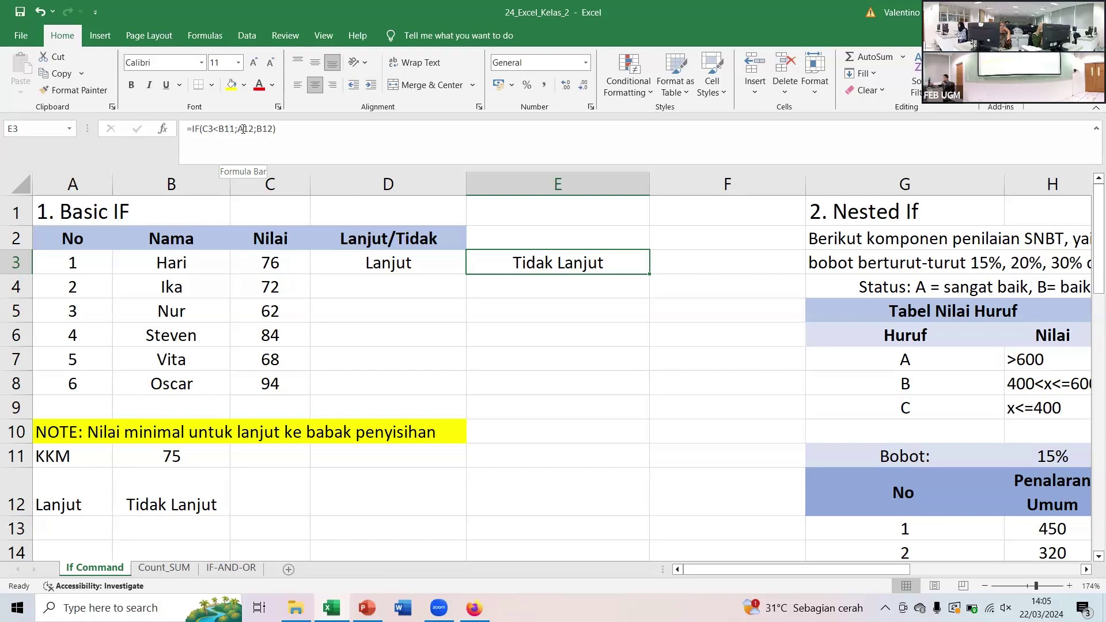
- Swap the outputs in the E3 formula so that B12 is the value if true and A12 the value if false
{"action": "left_click", "coordinate": [242, 128]}
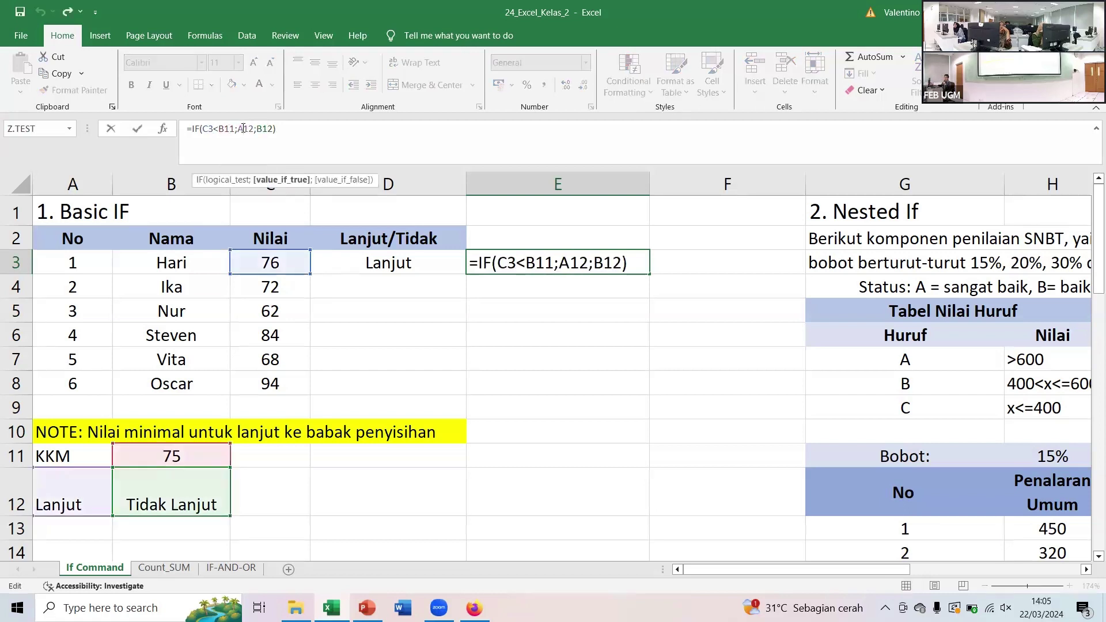
{"action": "key", "text": "BackSpace"}
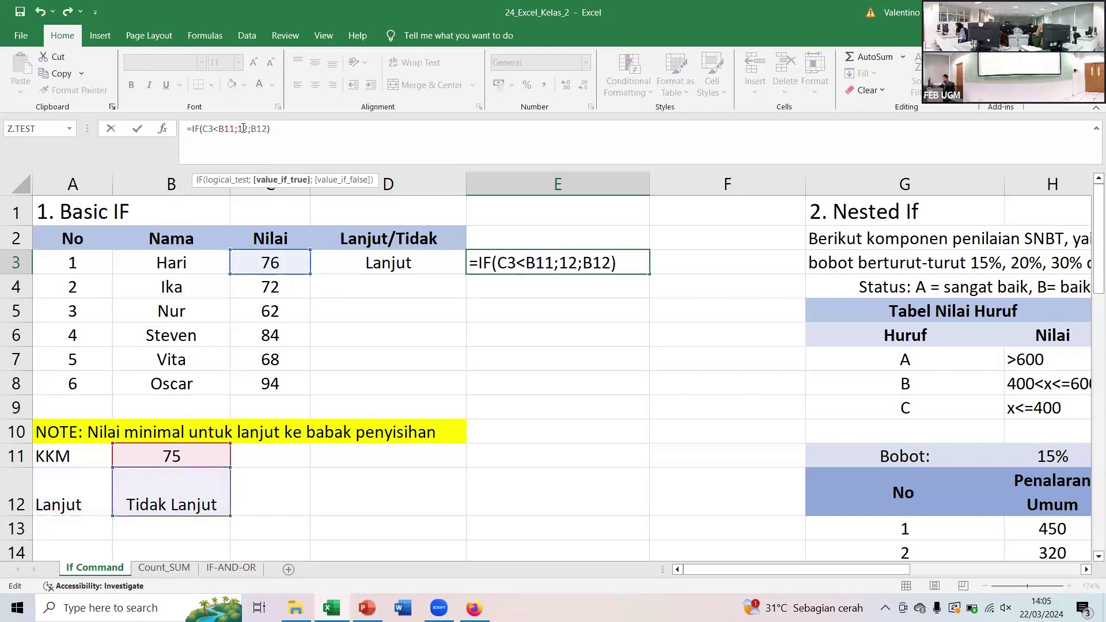
{"action": "type", "text": "B"}
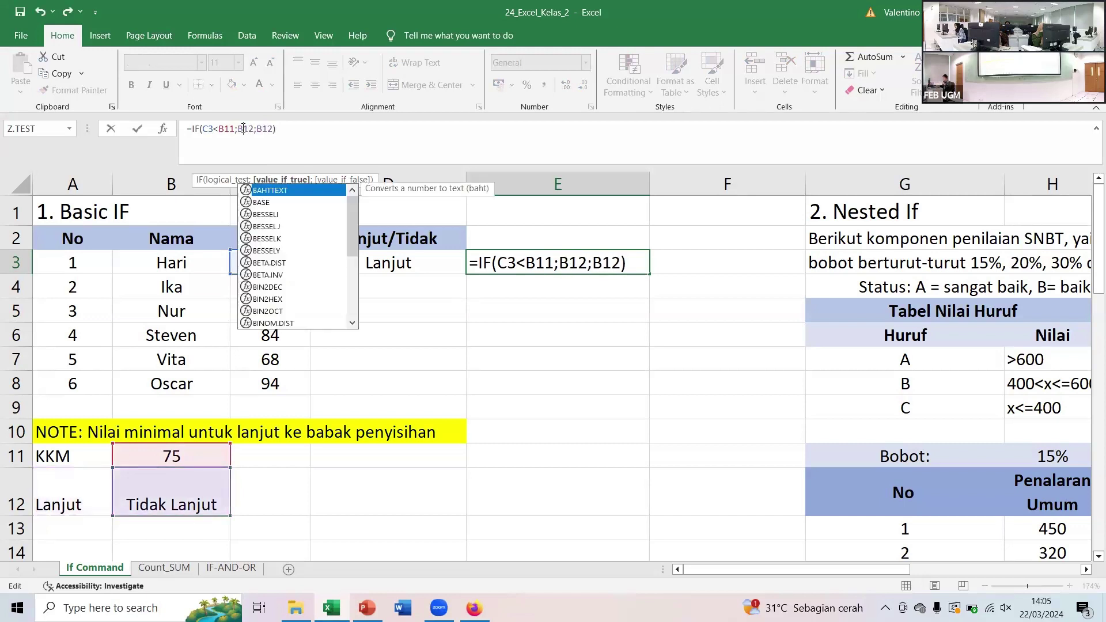
{"action": "left_click", "coordinate": [258, 129]}
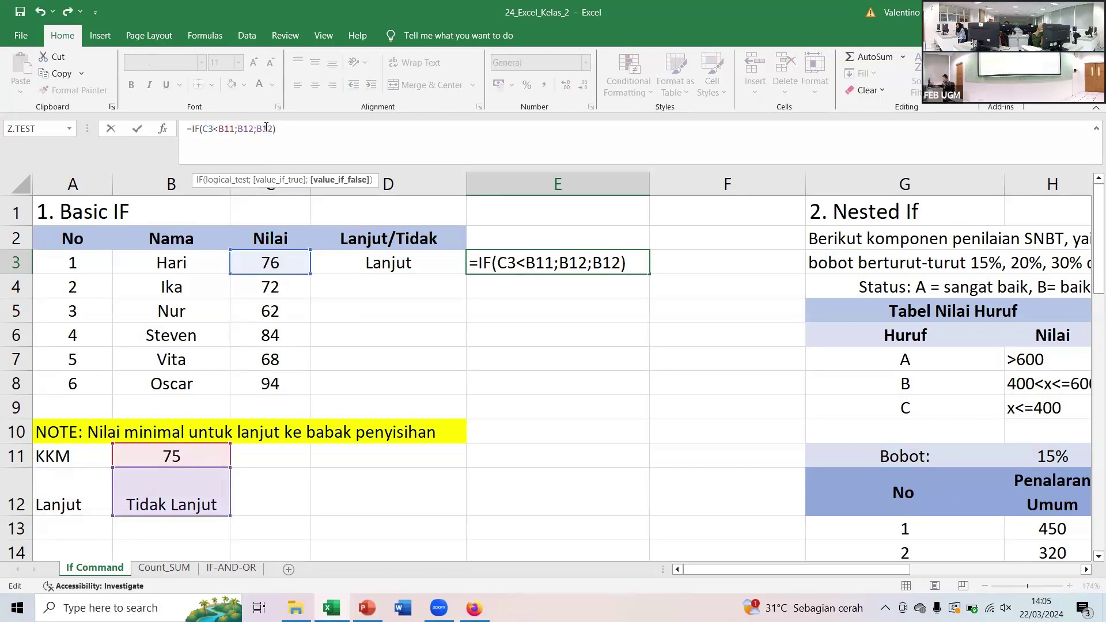
{"action": "key", "text": "Delete"}
{"action": "type", "text": "A"}
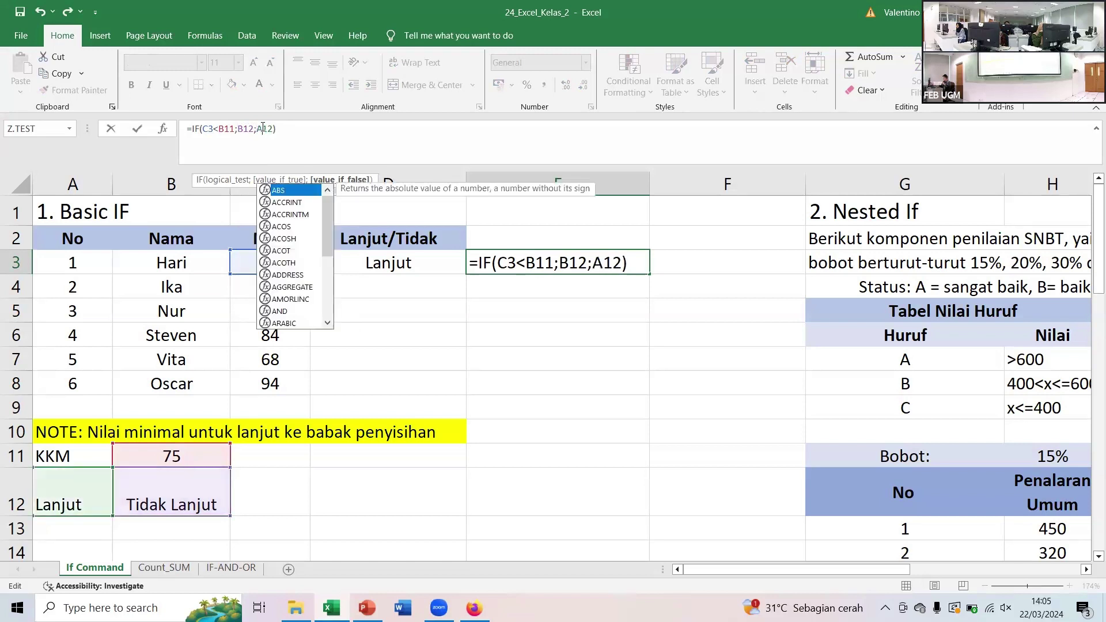
{"action": "left_click", "coordinate": [279, 129]}
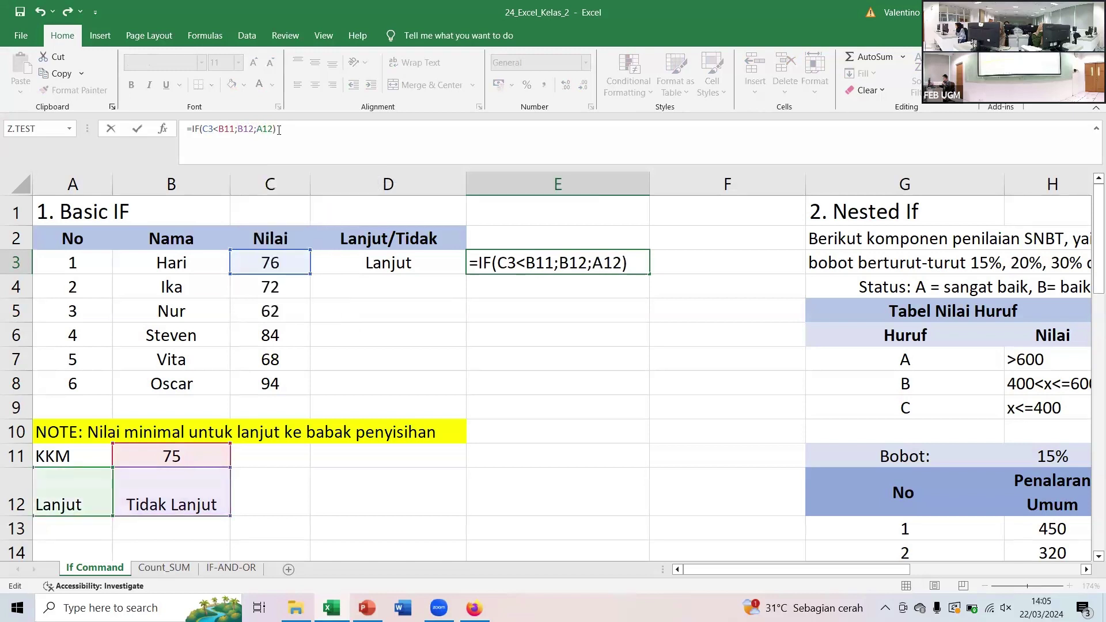
{"action": "key", "text": "Return"}
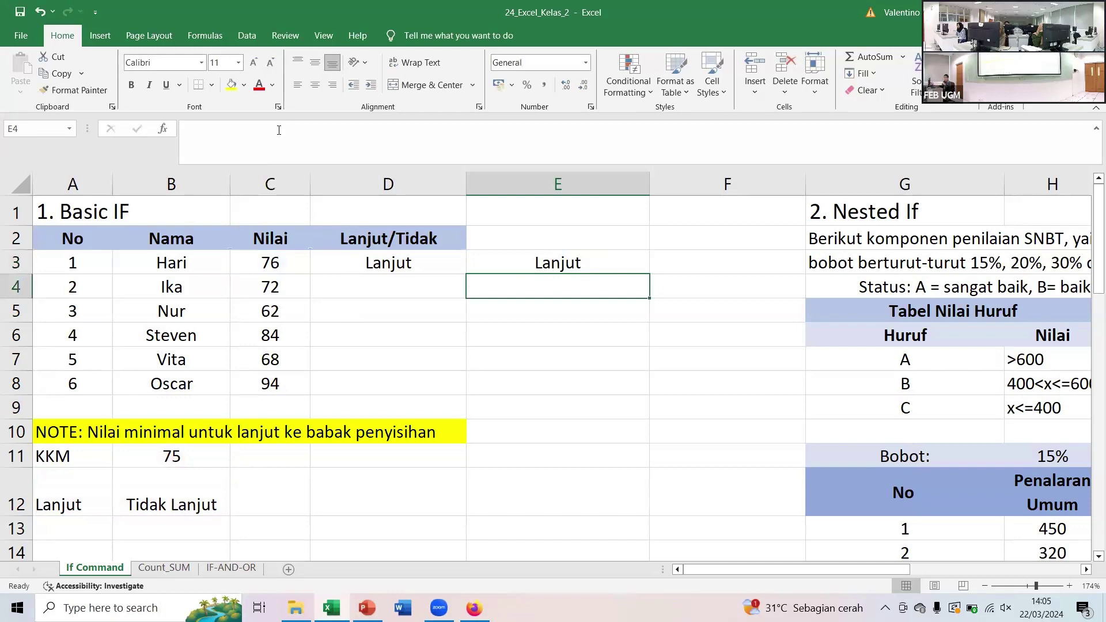
{"action": "key", "text": "Up"}
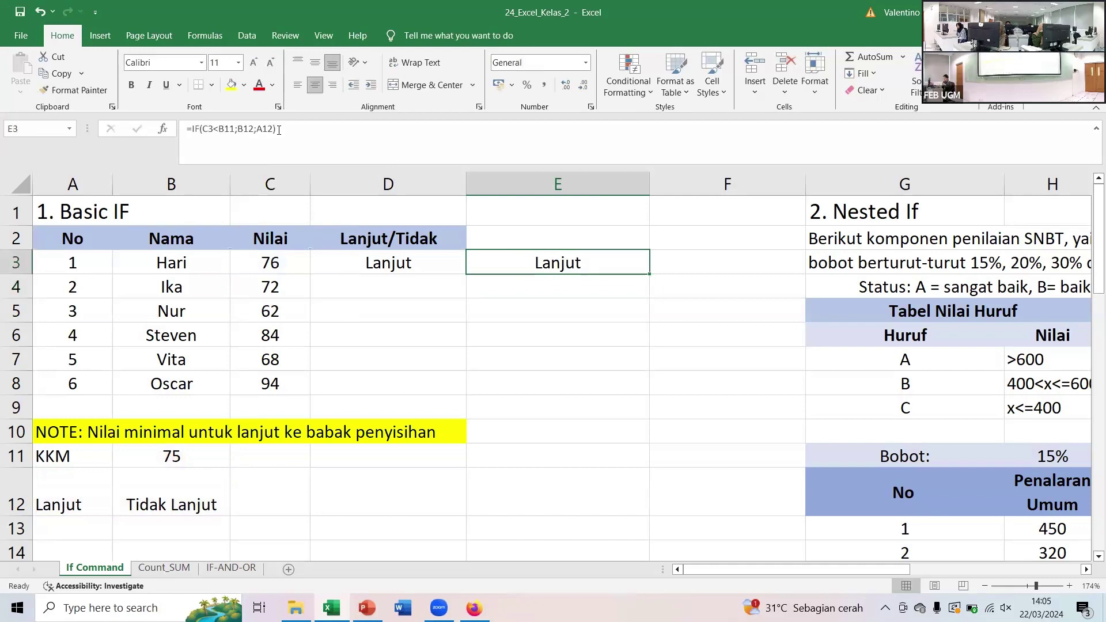
- Review the IF decision diagram slide in PowerPoint and return to the Excel workbook
{"action": "left_click", "coordinate": [367, 608]}
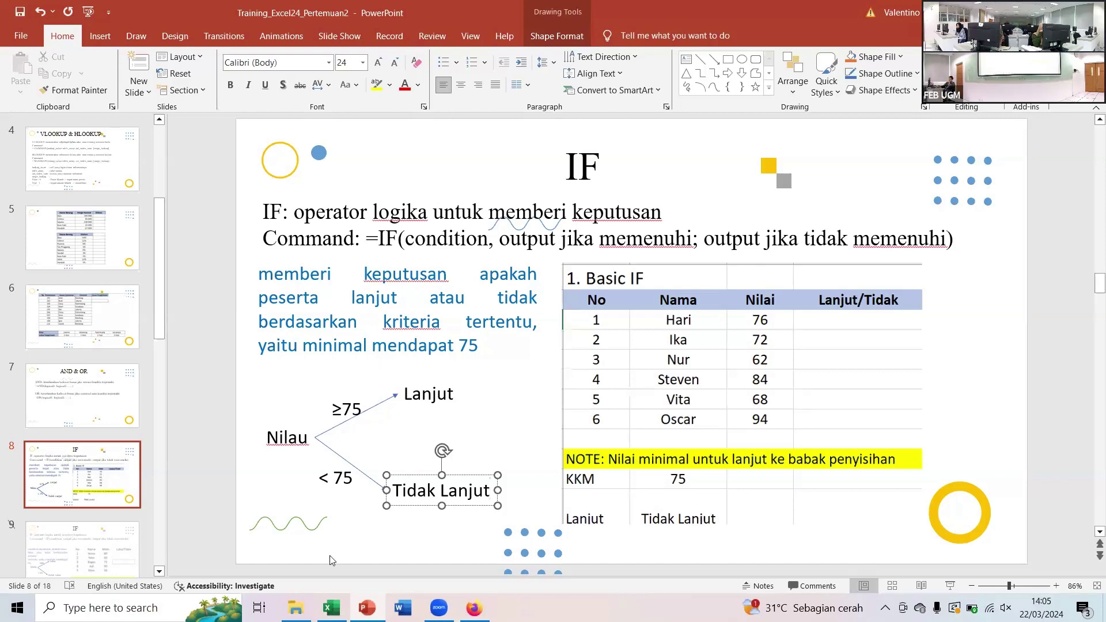
{"action": "left_click", "coordinate": [332, 608]}
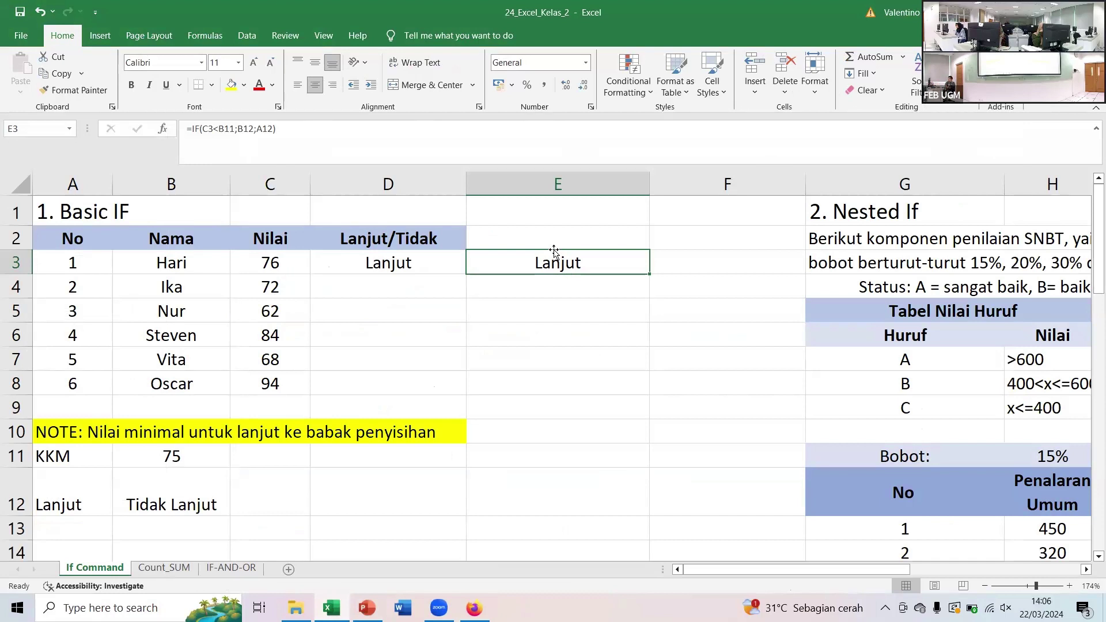
- Fill the D3 formula down through D8 for the remaining participants
{"action": "left_click", "coordinate": [397, 266]}
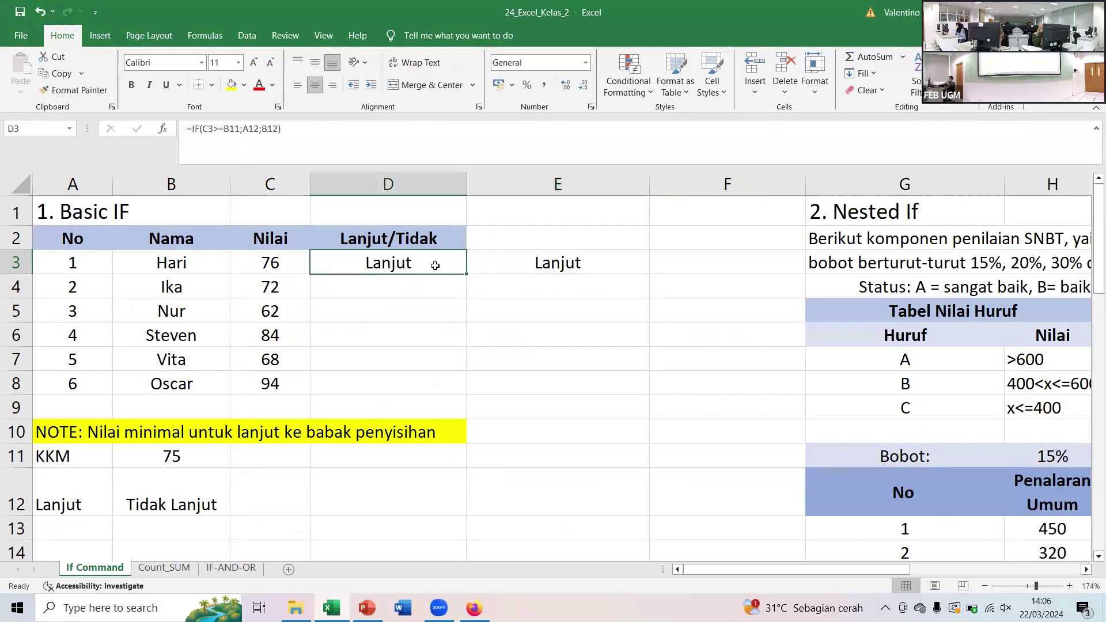
{"action": "left_click_drag", "start_coordinate": [466, 274], "coordinate": [456, 390]}
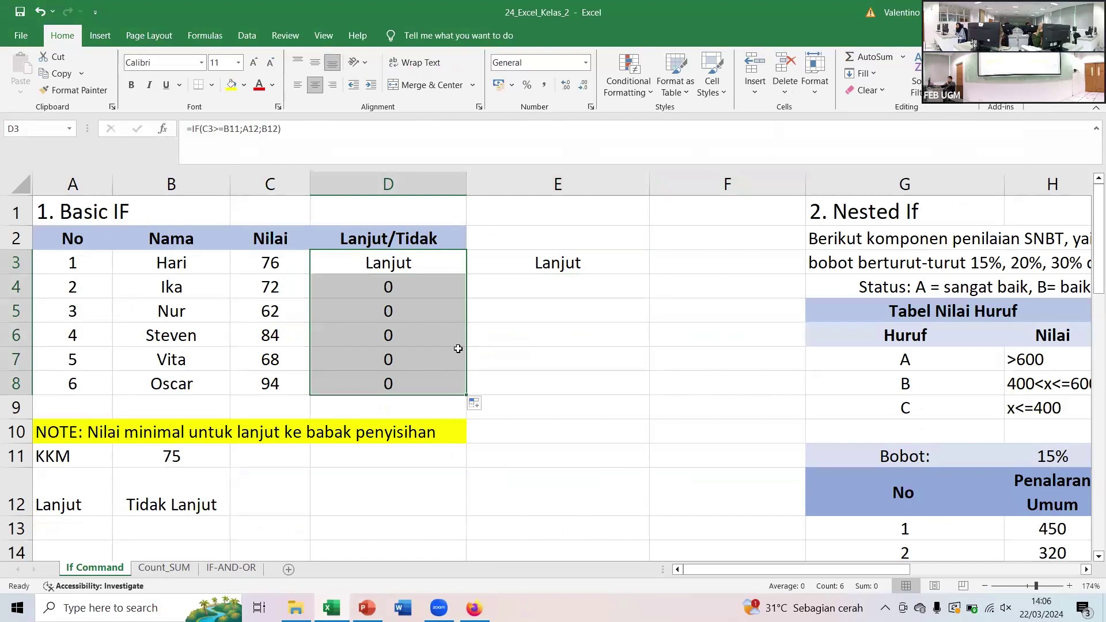
- Undo the fill down column D and make the B11, A12 and B12 references in the D3 formula absolute
{"action": "key", "text": "ctrl+z"}
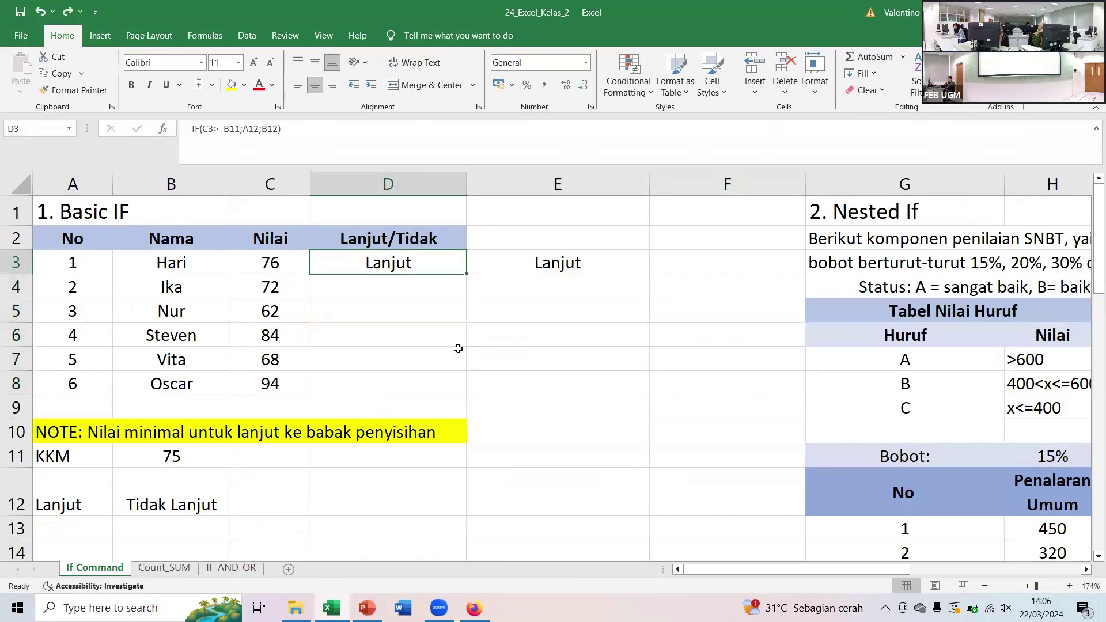
{"action": "double_click", "coordinate": [390, 254]}
{"action": "left_click", "coordinate": [298, 259]}
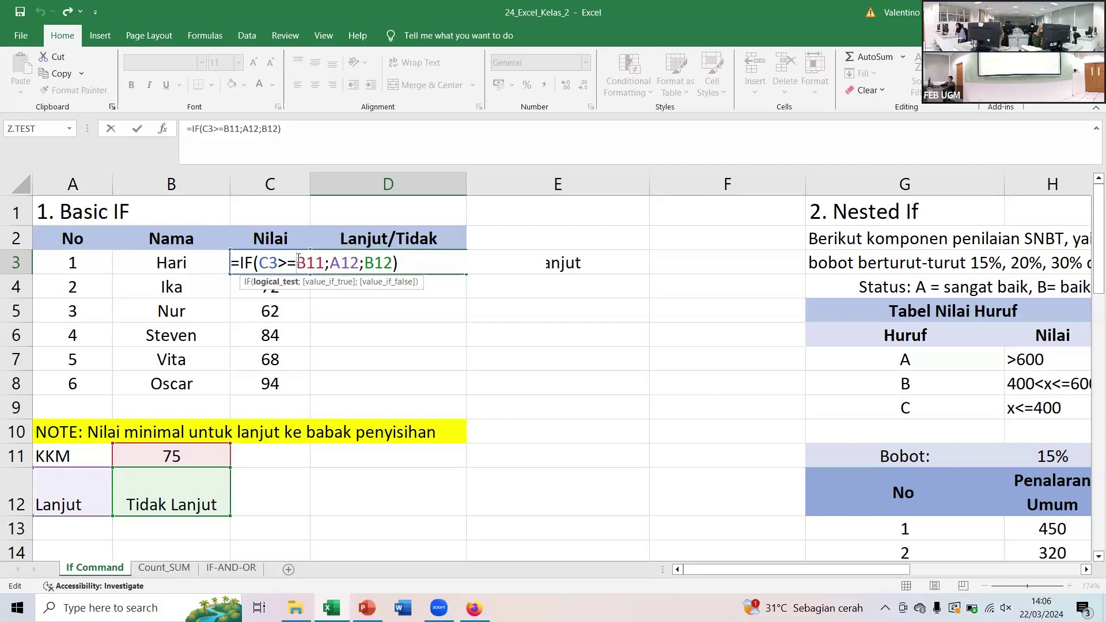
{"action": "key", "text": "F4"}
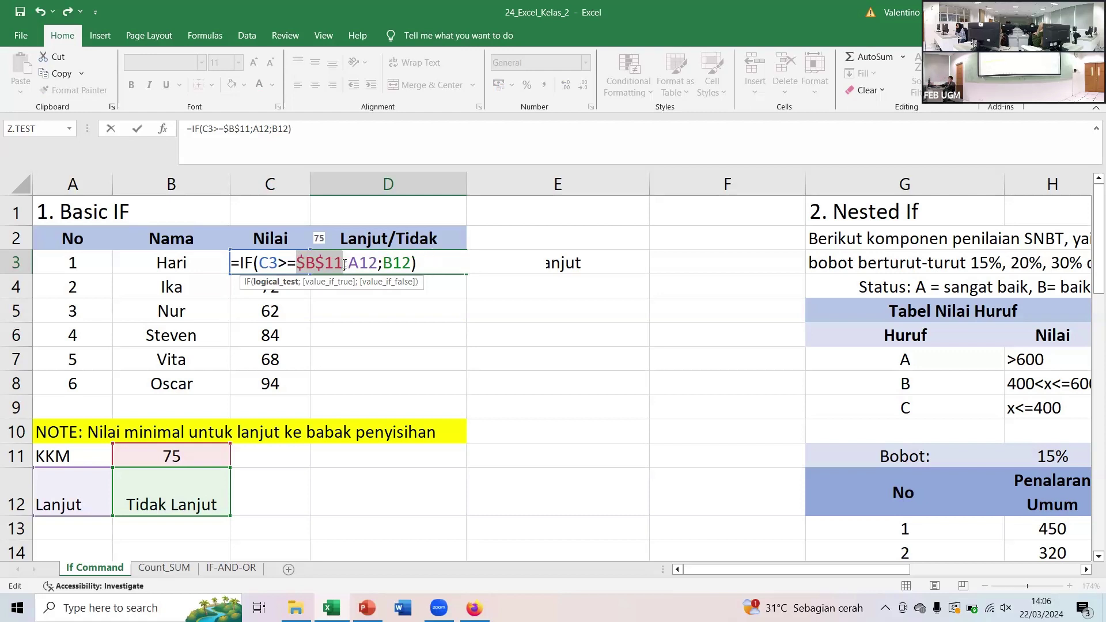
{"action": "key", "text": "Right"}
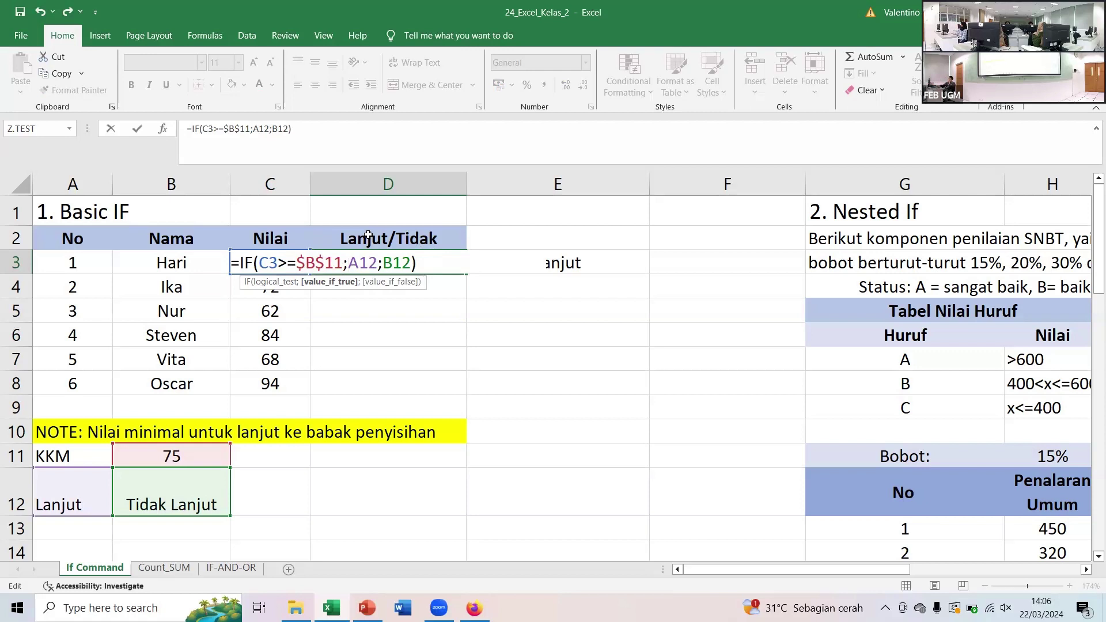
{"action": "key", "text": "F4"}
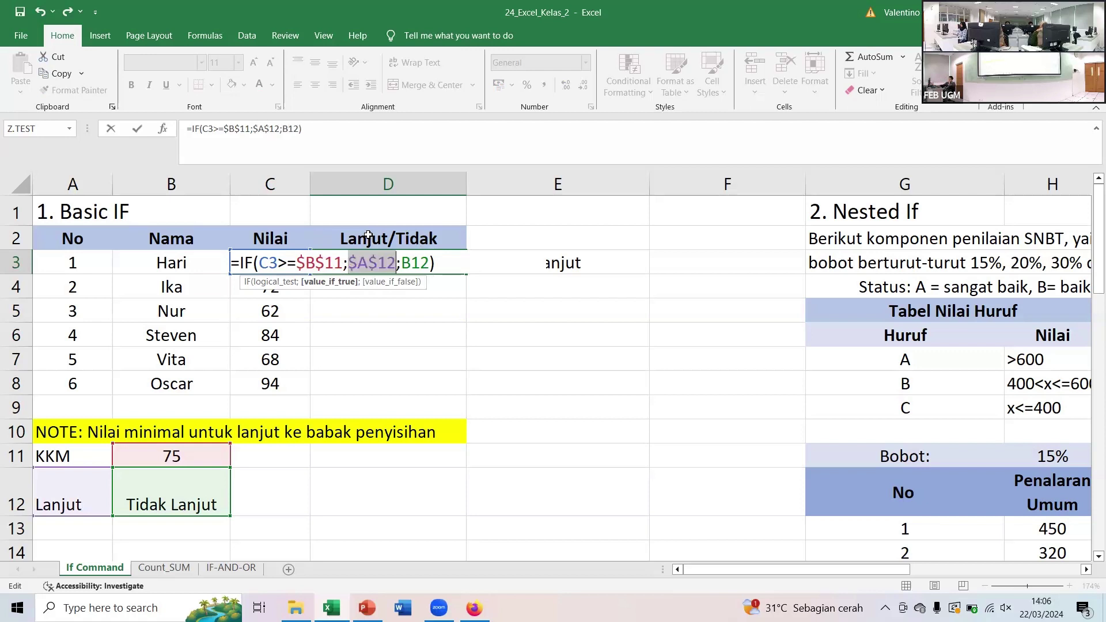
{"action": "left_click", "coordinate": [409, 264]}
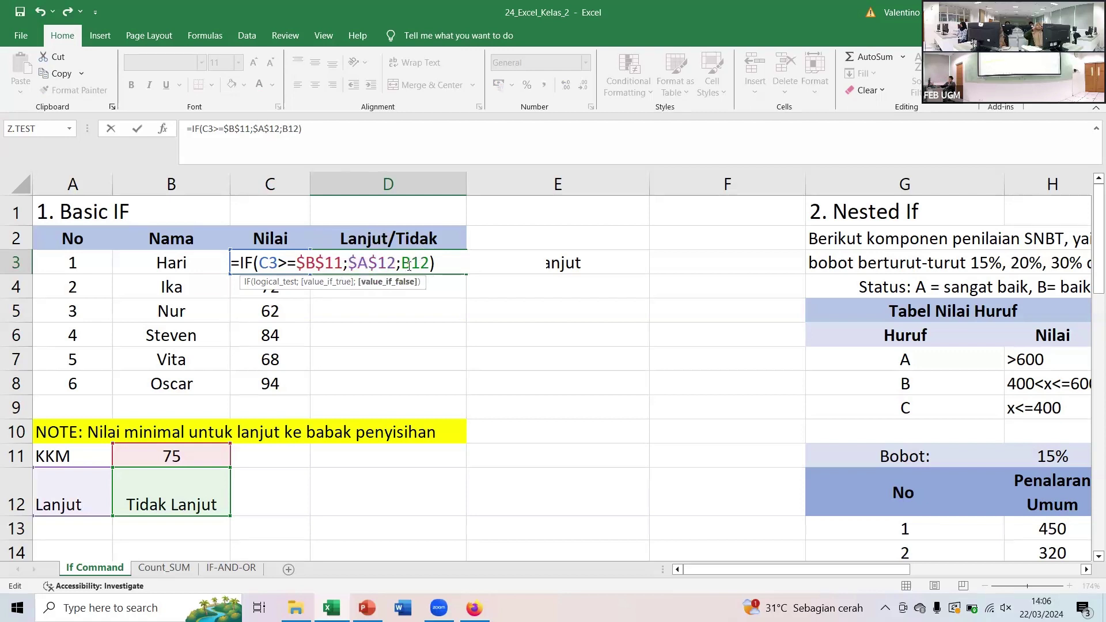
{"action": "key", "text": "F4"}
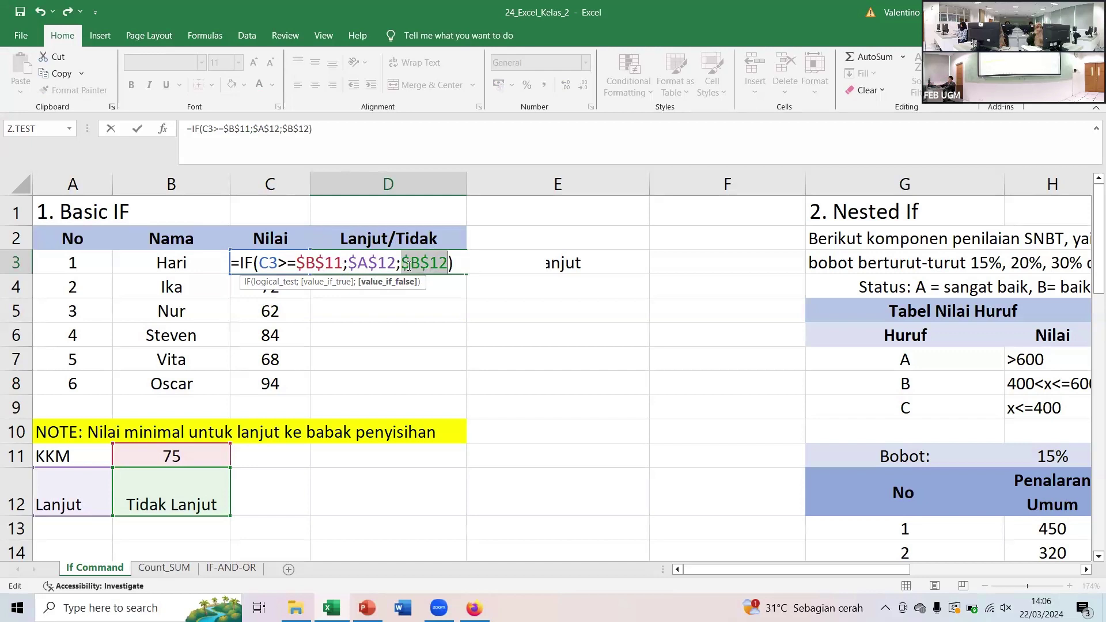
{"action": "left_click", "coordinate": [463, 259]}
{"action": "key", "text": "Return"}
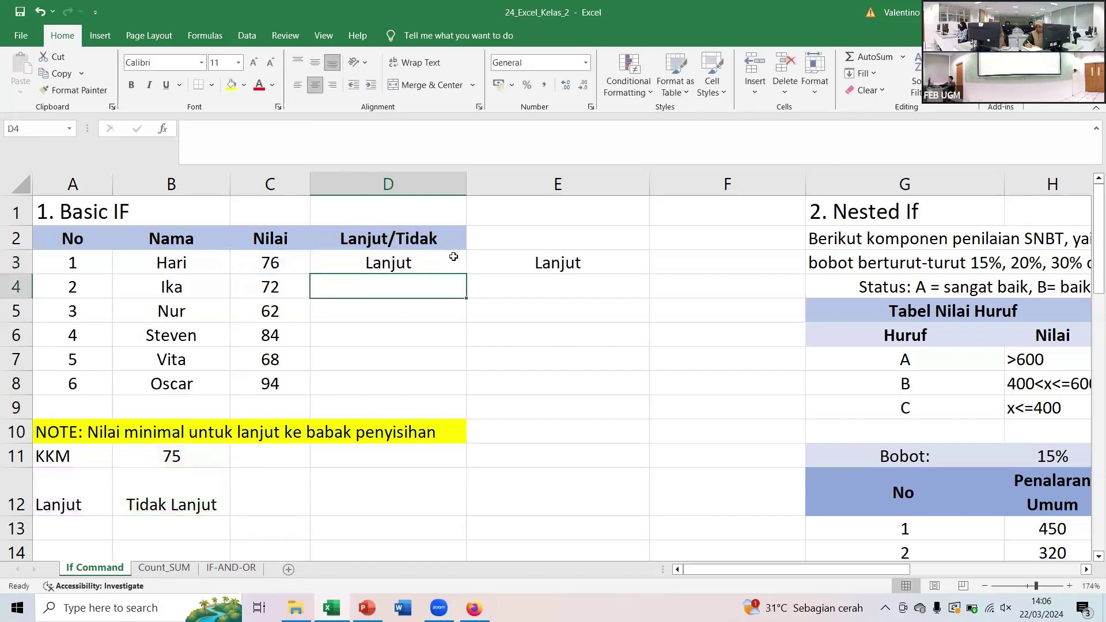
- Fill the D3 formula with absolute references down through D8
{"action": "left_click", "coordinate": [464, 264]}
{"action": "left_click_drag", "start_coordinate": [466, 274], "coordinate": [440, 388]}
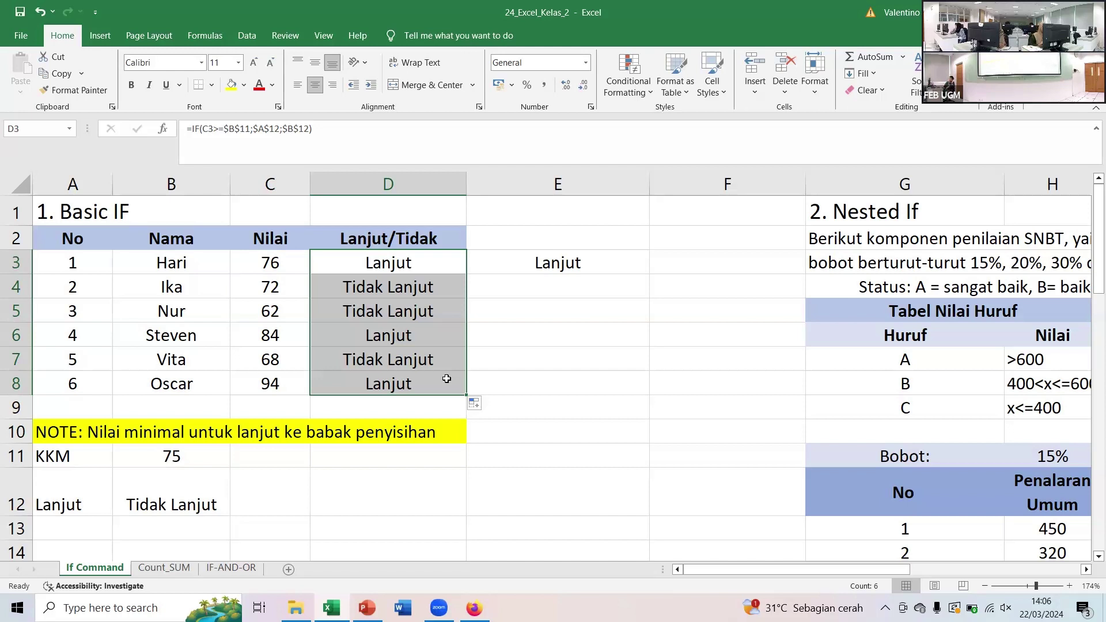
{"action": "left_click", "coordinate": [446, 379]}
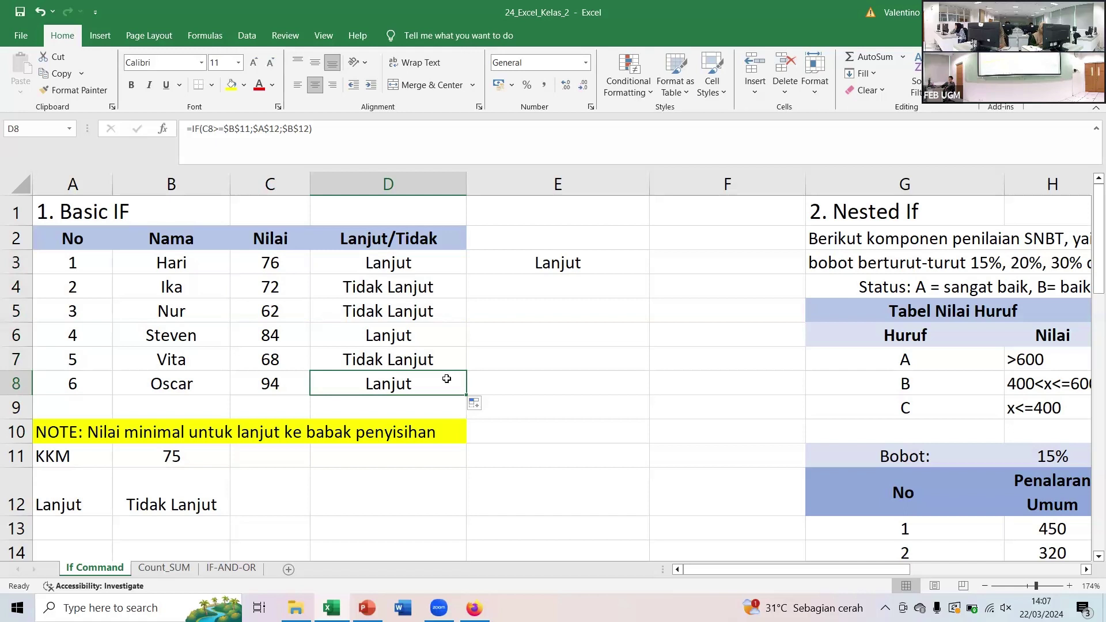
- Examine the Nested If exercise: its instructions, the letter grade table, the weights and the score table
{"action": "key", "text": "Up"}
{"action": "key", "text": "Up"}
{"action": "key", "text": "Up"}
{"action": "key", "text": "Up"}
{"action": "key", "text": "Up"}
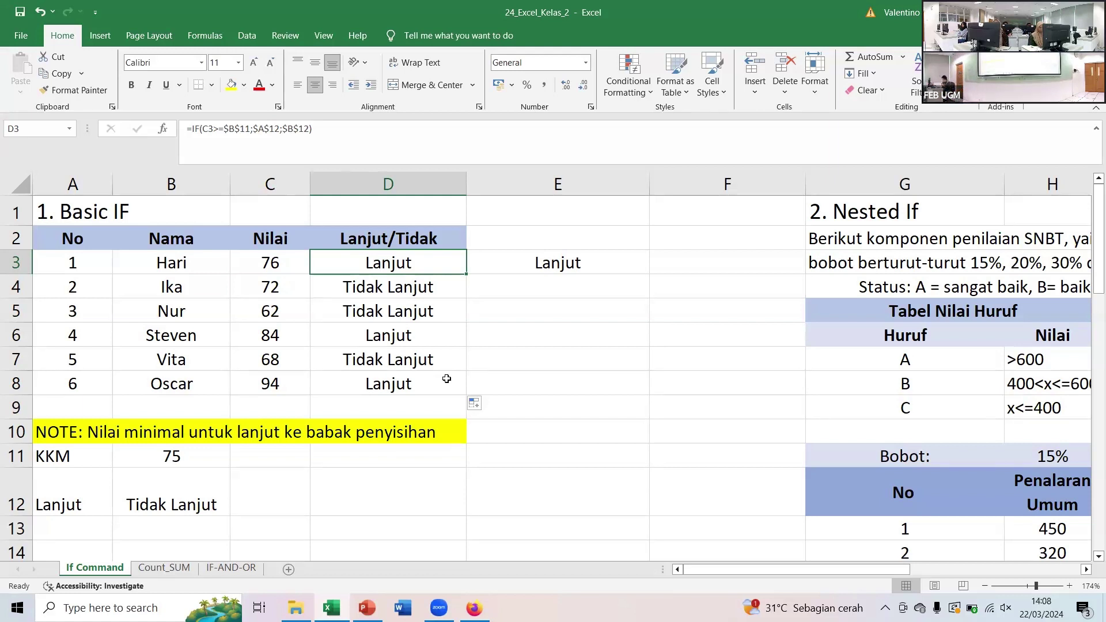
{"action": "key", "text": "Right"}
{"action": "key", "text": "Right"}
{"action": "key", "text": "Right"}
{"action": "key", "text": "Right"}
{"action": "key", "text": "Right"}
{"action": "key", "text": "Right"}
{"action": "key", "text": "Right"}
{"action": "key", "text": "Right"}
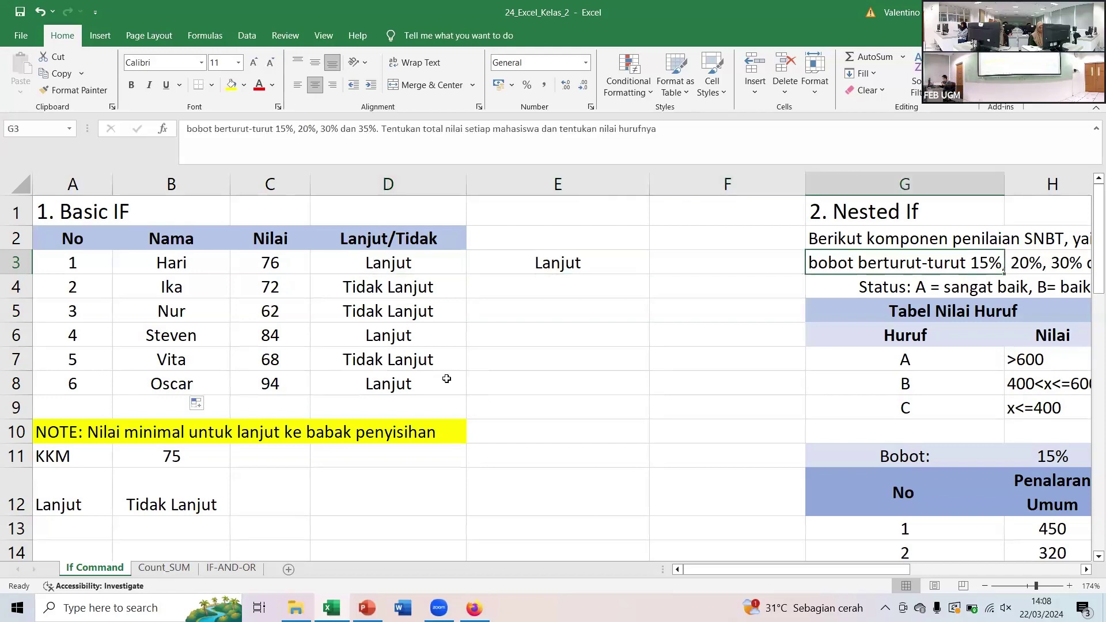
{"action": "key", "text": "Right"}
{"action": "key", "text": "Right"}
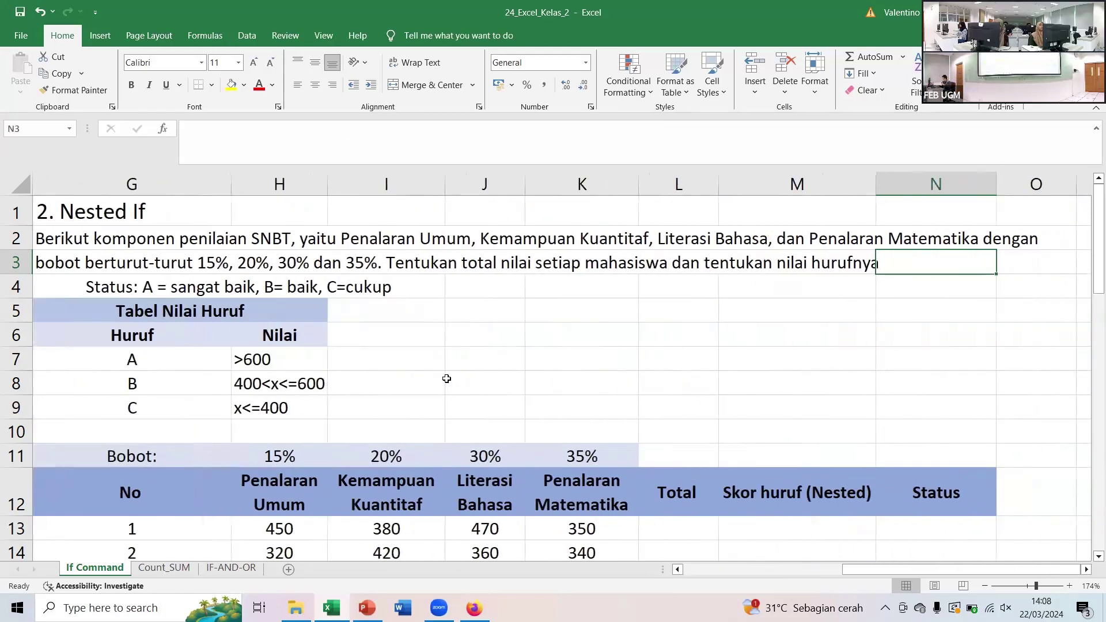
{"action": "scroll", "coordinate": [988, 552], "scroll_direction": "down", "scroll_amount": 3, "text": "ctrl"}
{"action": "scroll", "coordinate": [872, 358], "scroll_direction": "down", "scroll_amount": 1}
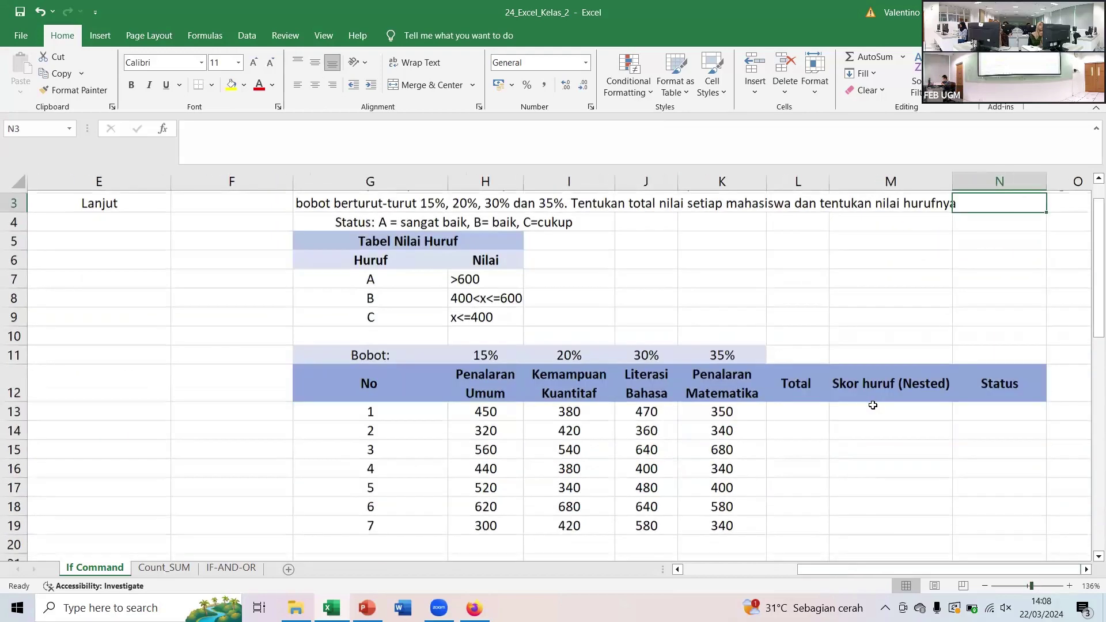
{"action": "scroll", "coordinate": [881, 425], "scroll_direction": "up", "scroll_amount": 1}
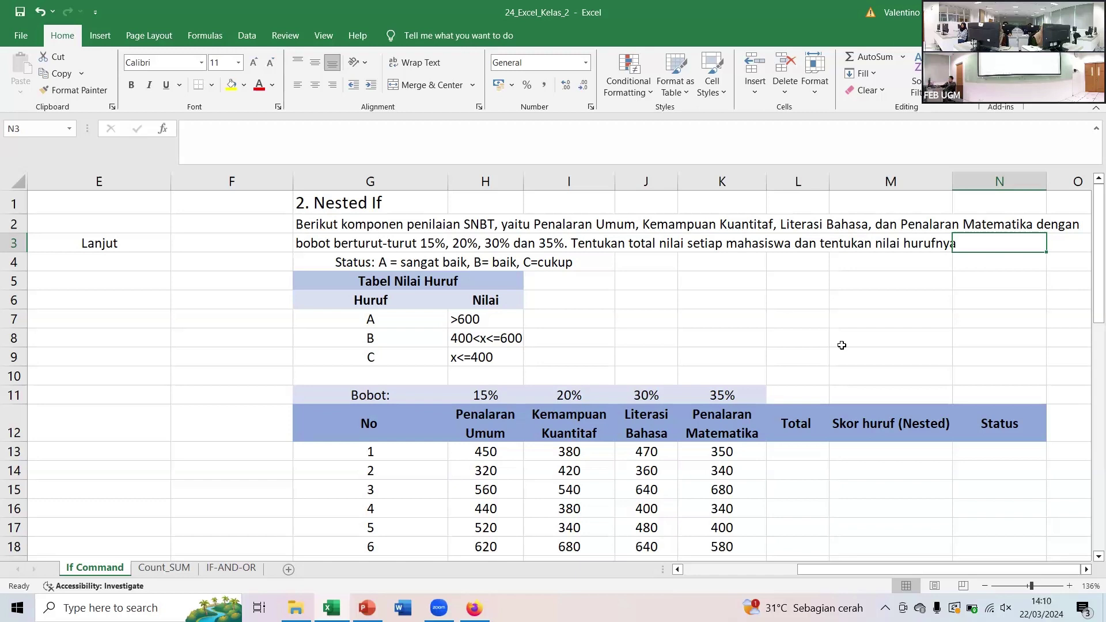
- Begin the weighted total formula in L13 with the Penalaran Umum term ($H$11*H13), keeping the weight reference absolute
{"action": "left_click", "coordinate": [785, 453]}
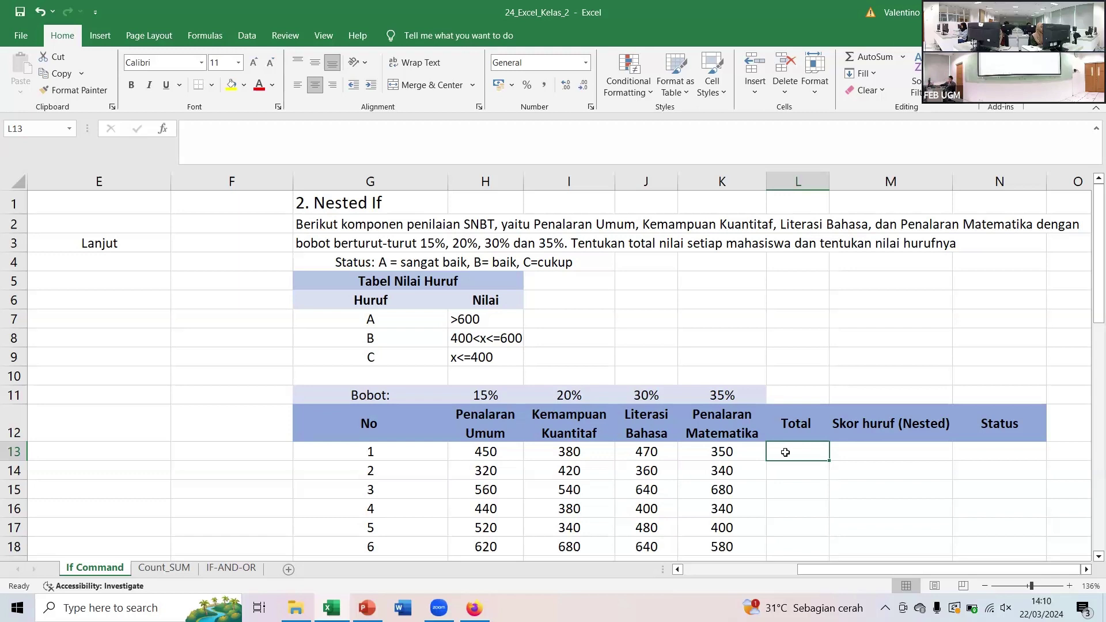
{"action": "type", "text": "=("}
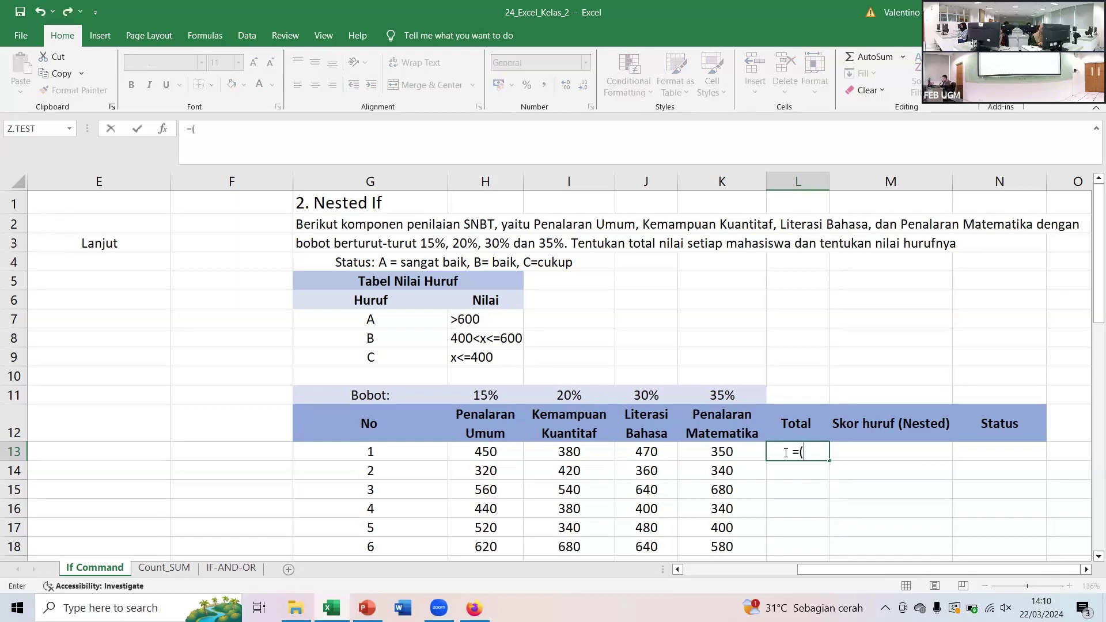
{"action": "left_click", "coordinate": [493, 394]}
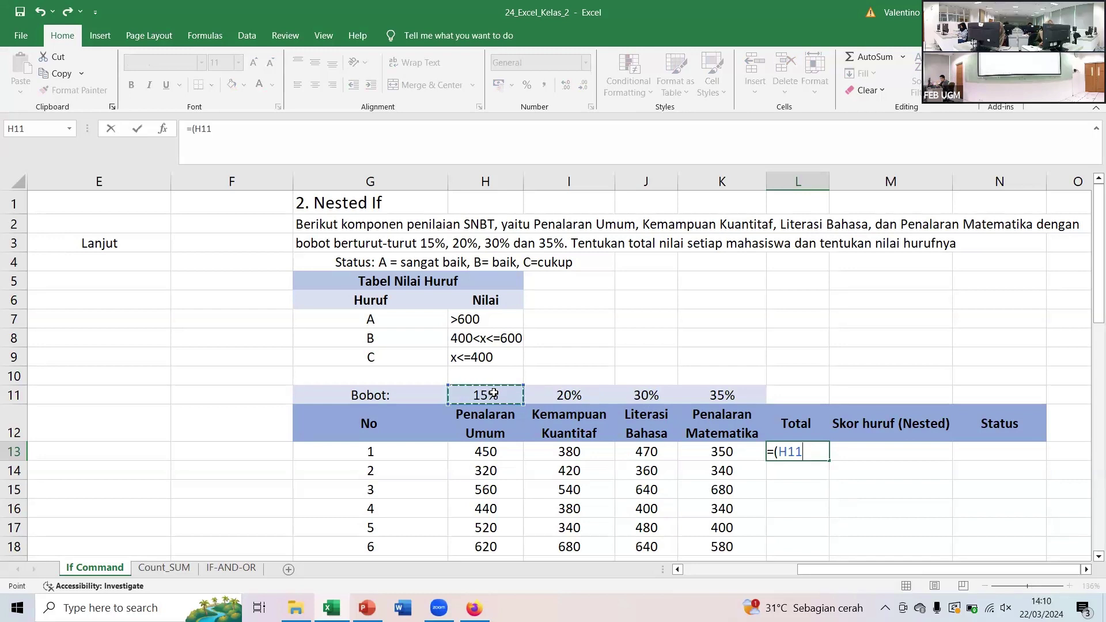
{"action": "key", "text": "F4"}
{"action": "type", "text": "*"}
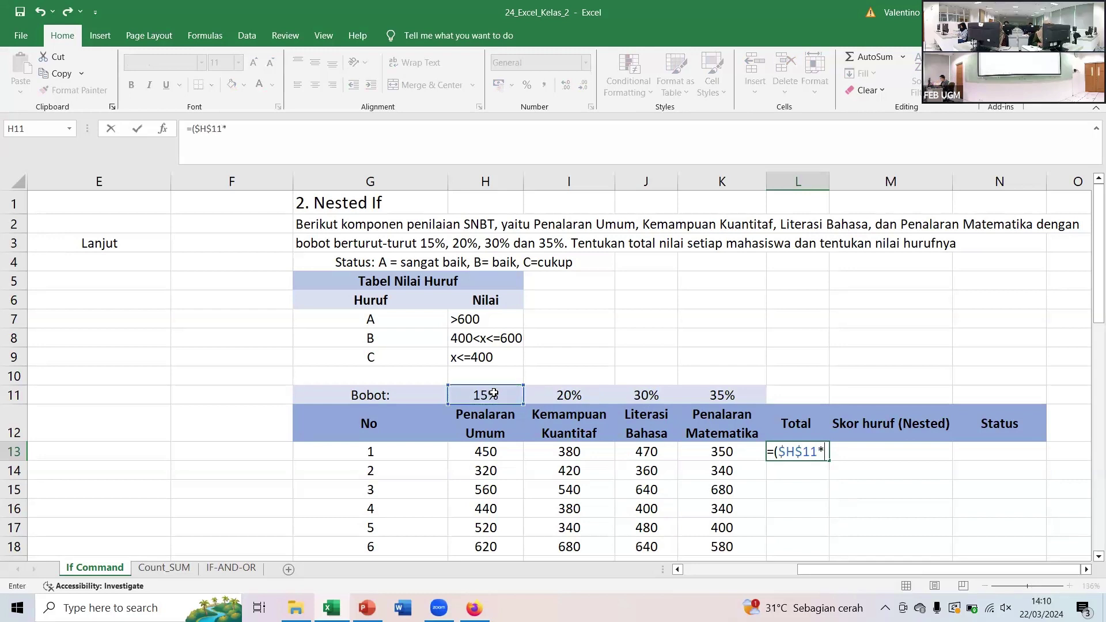
{"action": "left_click", "coordinate": [496, 452]}
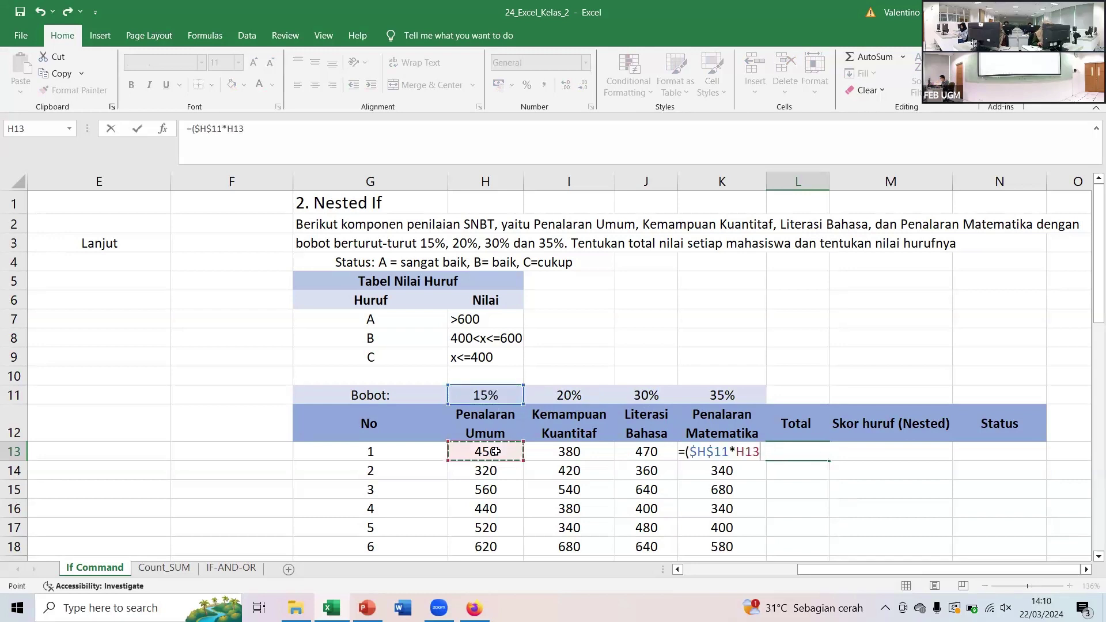
{"action": "type", "text": ")+"}
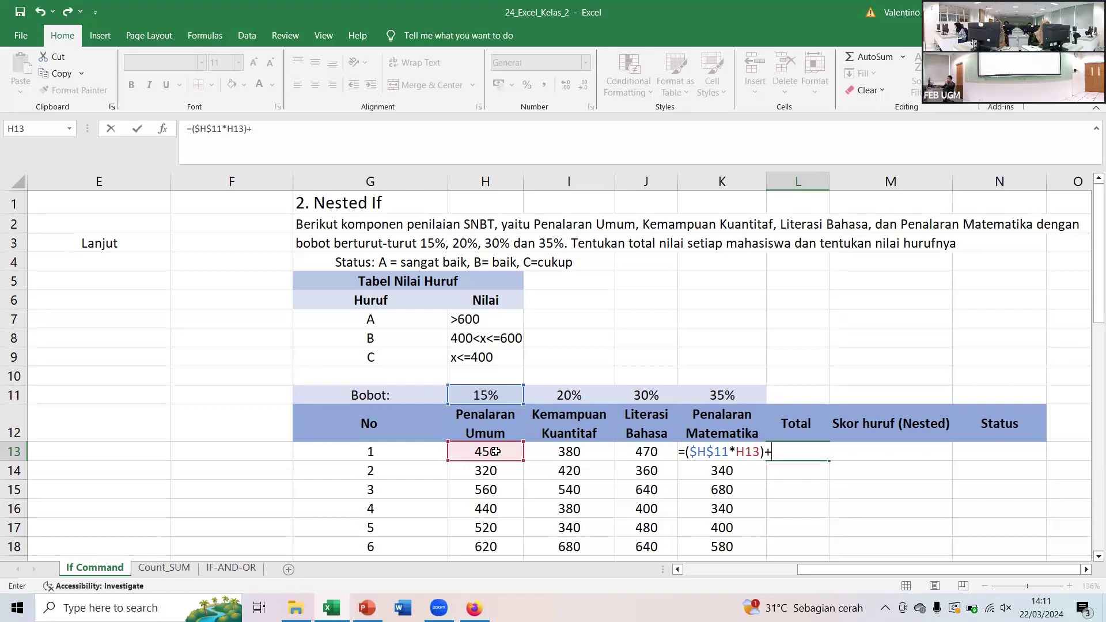
- Add the Kemampuan Kuantitaf term ($I$11*I13) to the L13 total formula
{"action": "type", "text": "("}
{"action": "left_click", "coordinate": [564, 390]}
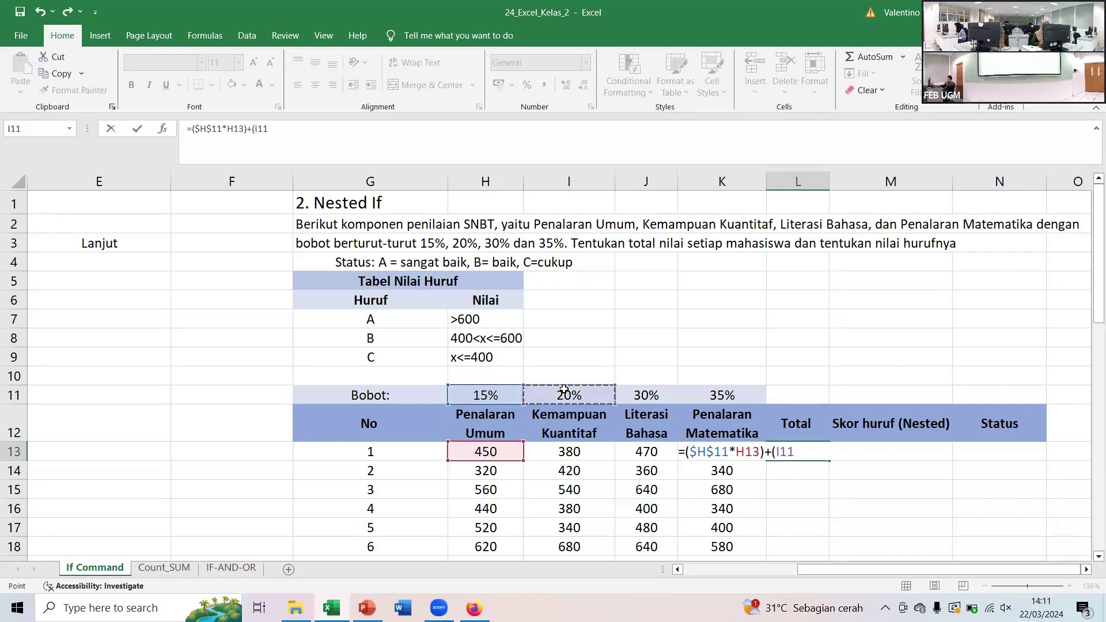
{"action": "key", "text": "F4"}
{"action": "type", "text": "*"}
{"action": "left_click", "coordinate": [570, 453]}
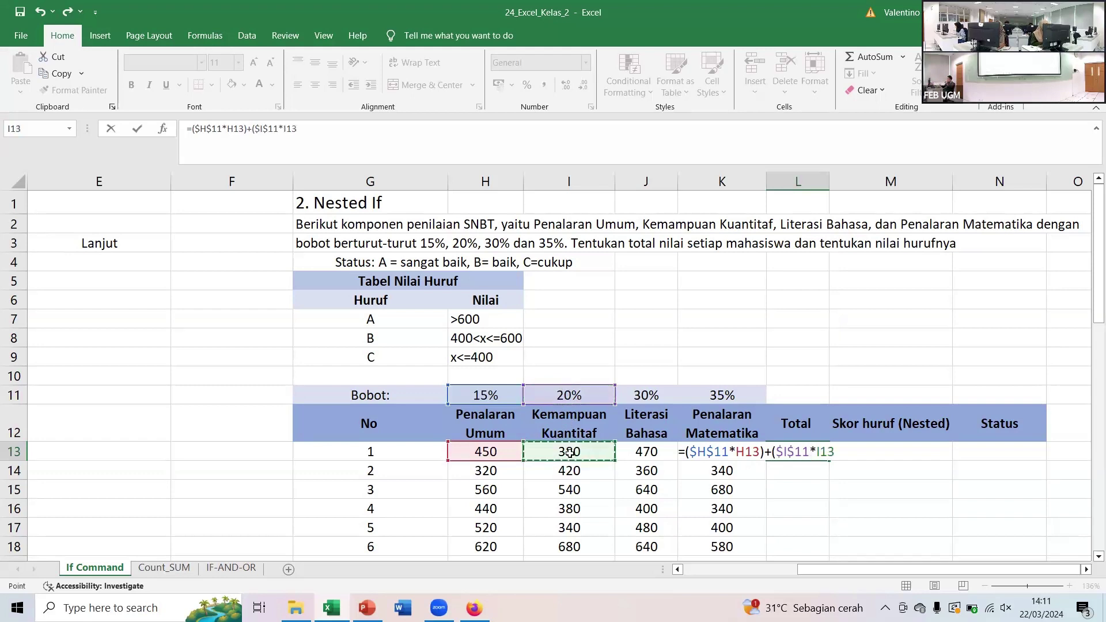
{"action": "type", "text": ")+("}
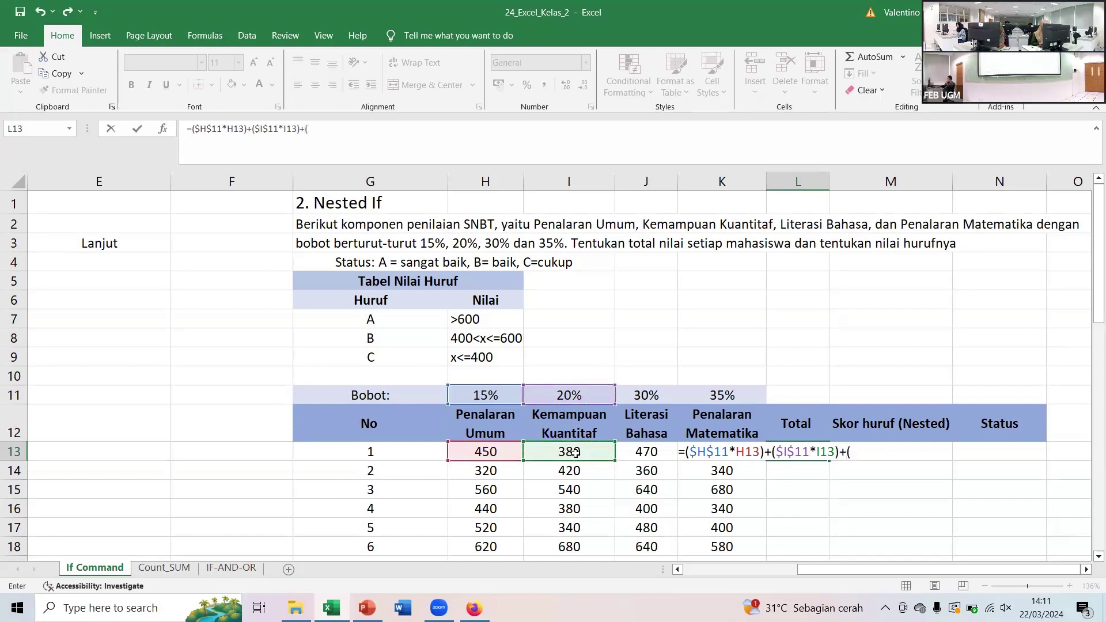
- Add the Literasi Bahasa term ($J$11*J13) to the L13 total formula
{"action": "left_click", "coordinate": [650, 395]}
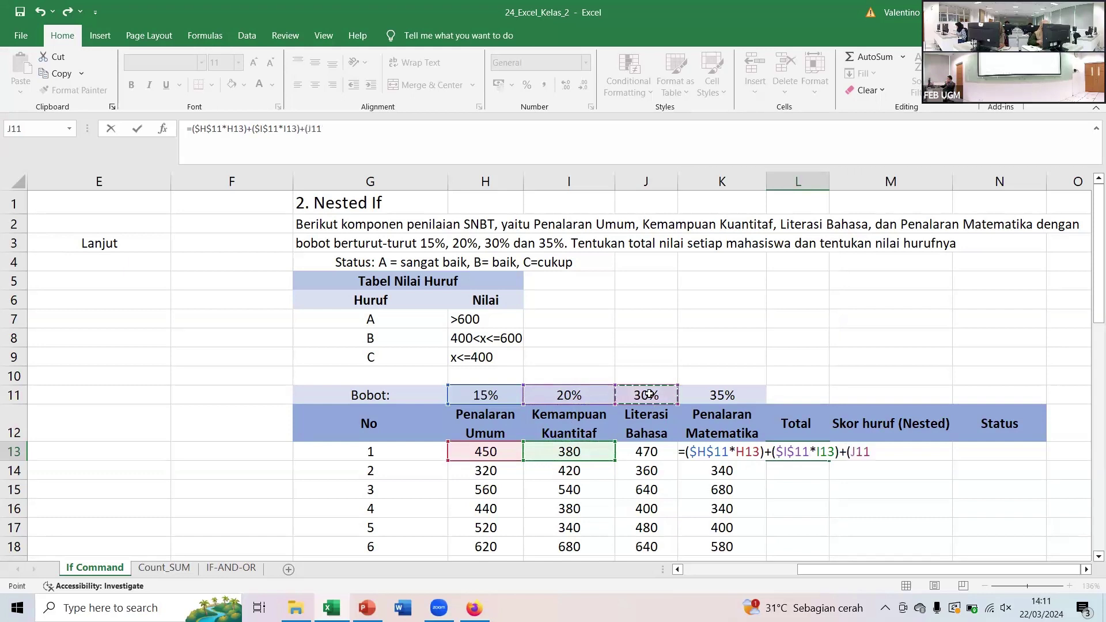
{"action": "key", "text": "F4"}
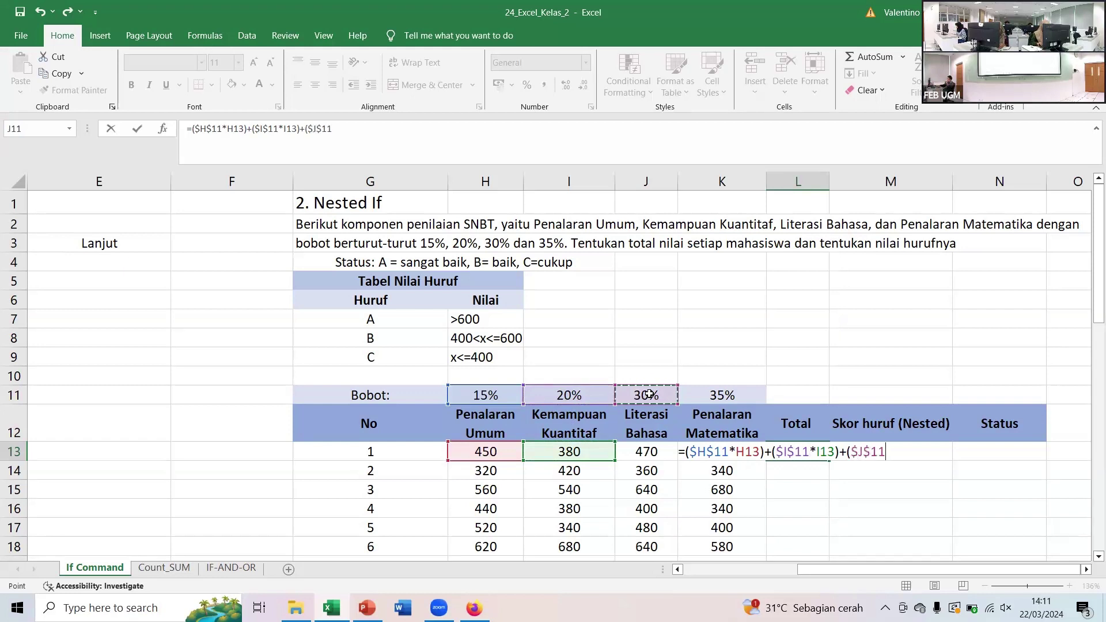
{"action": "type", "text": "*"}
{"action": "left_click", "coordinate": [645, 451]}
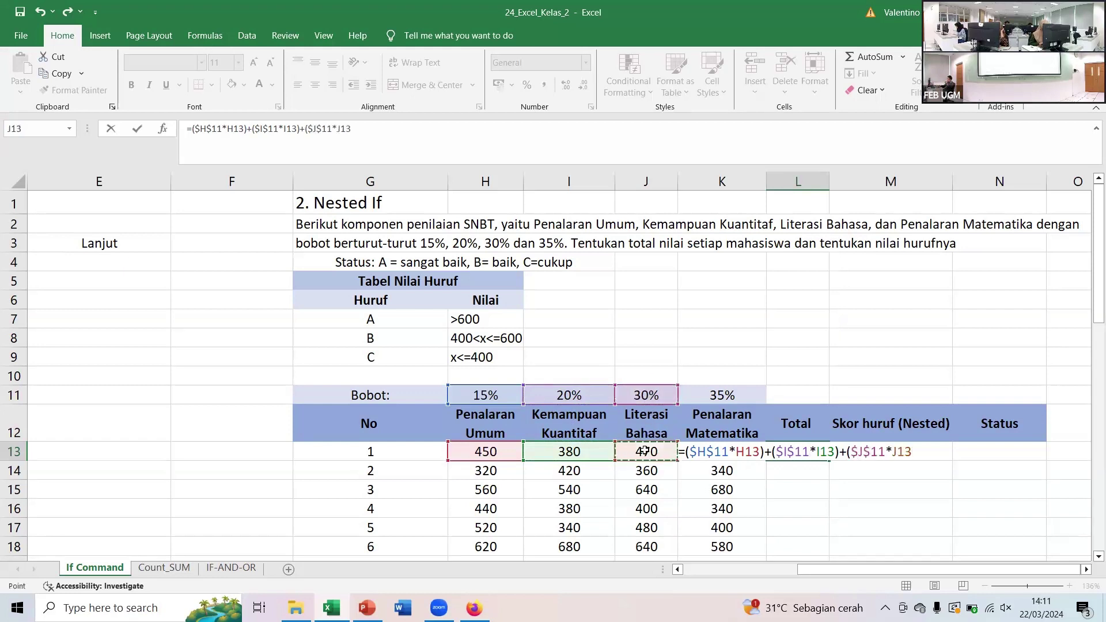
{"action": "type", "text": ")+"}
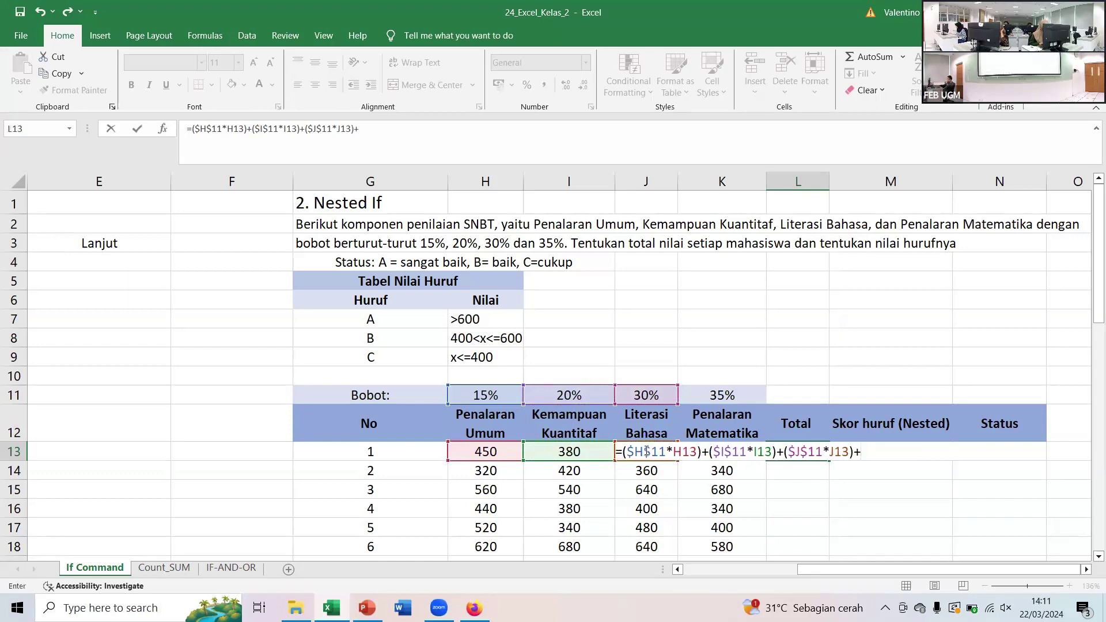
- Complete the L13 total formula with the Penalaran Matematika term ($K$11*K13)
{"action": "type", "text": "("}
{"action": "left_click", "coordinate": [724, 395]}
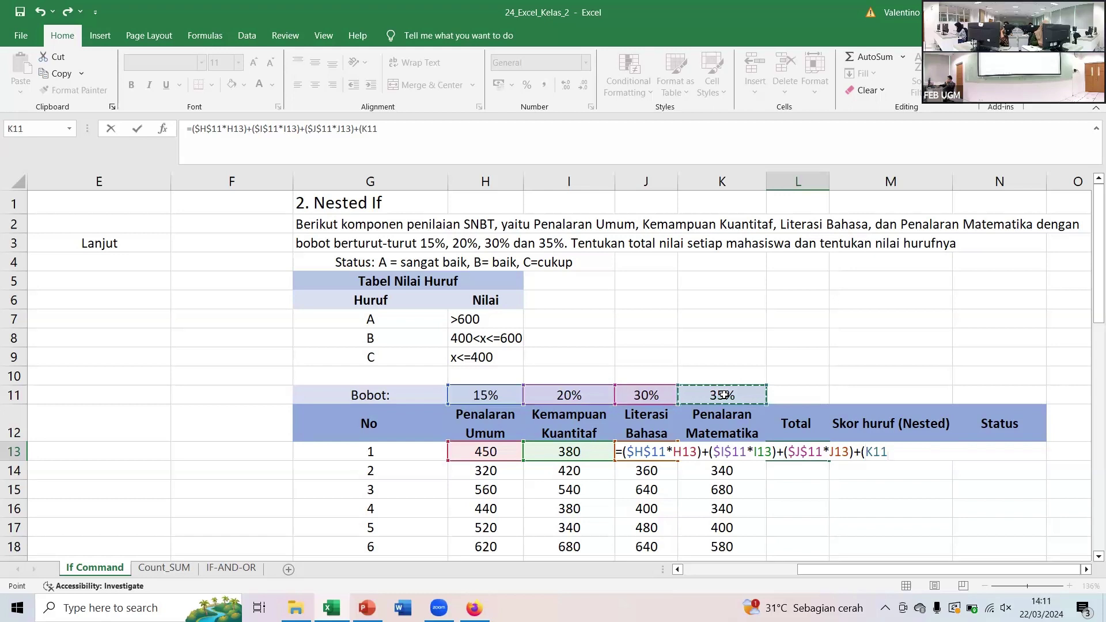
{"action": "type", "text": "*"}
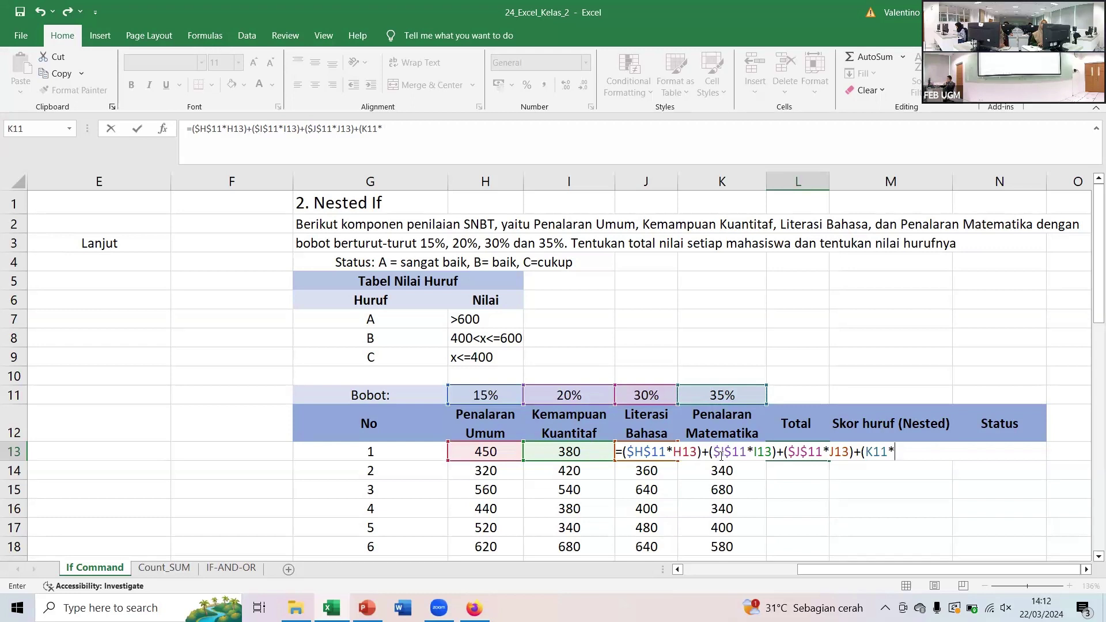
{"action": "type", "text": "k"}
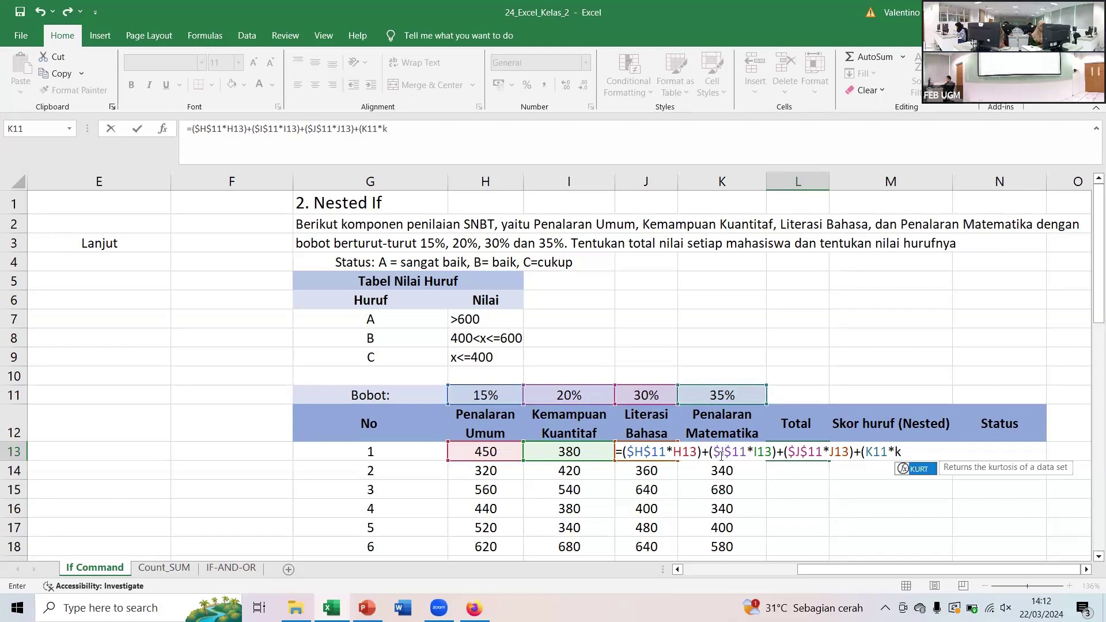
{"action": "key", "text": "BackSpace"}
{"action": "key", "text": "BackSpace"}
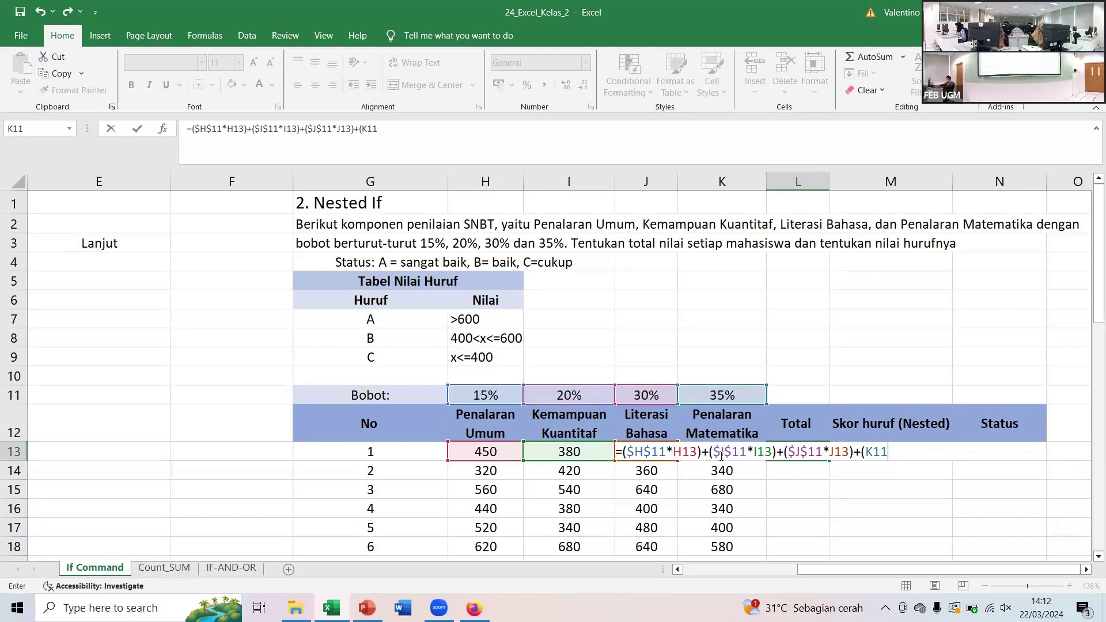
{"action": "key", "text": "F4"}
{"action": "type", "text": "*k13"}
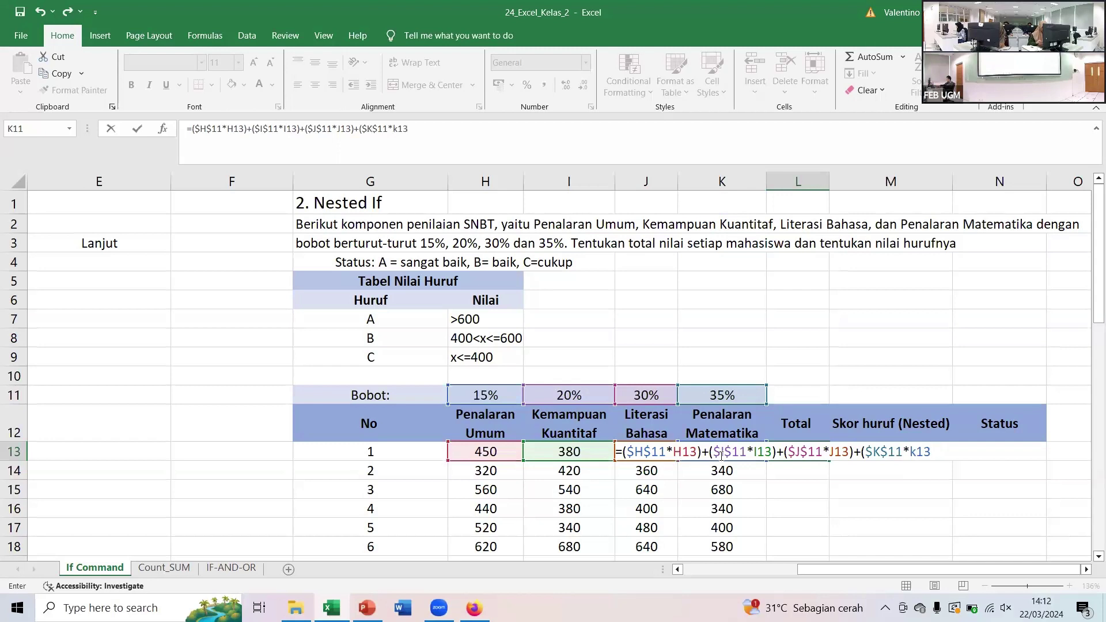
{"action": "type", "text": ")"}
{"action": "key", "text": "Return"}
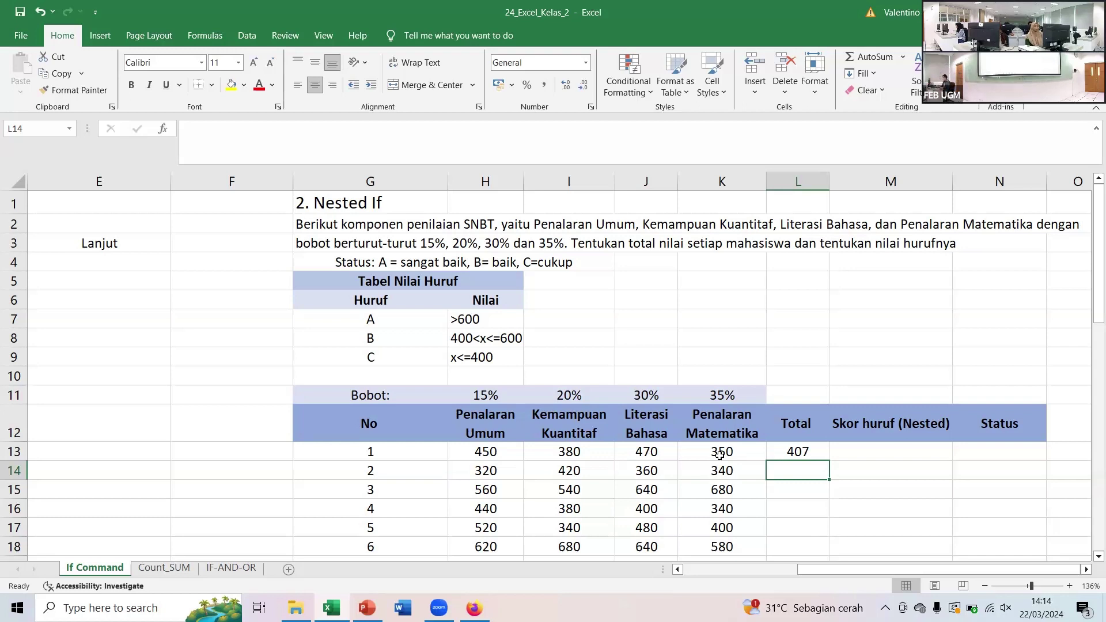
{"action": "key", "text": "Up"}
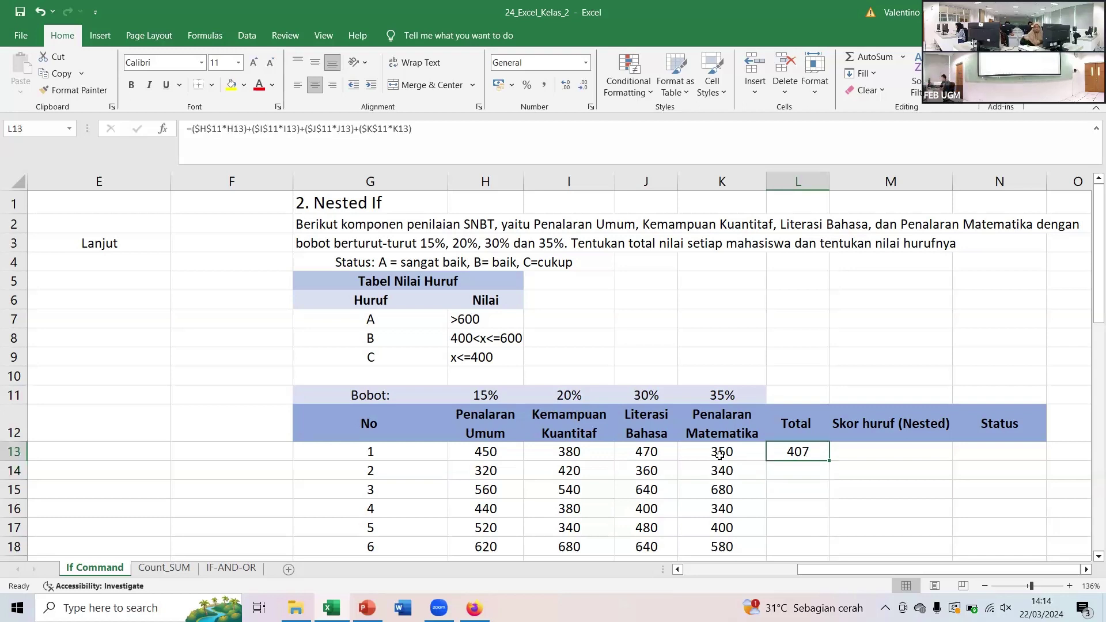
- Replace the weighted total formula in L13 with the start of a SUMPRODUCT formula
{"action": "key", "text": "F2"}
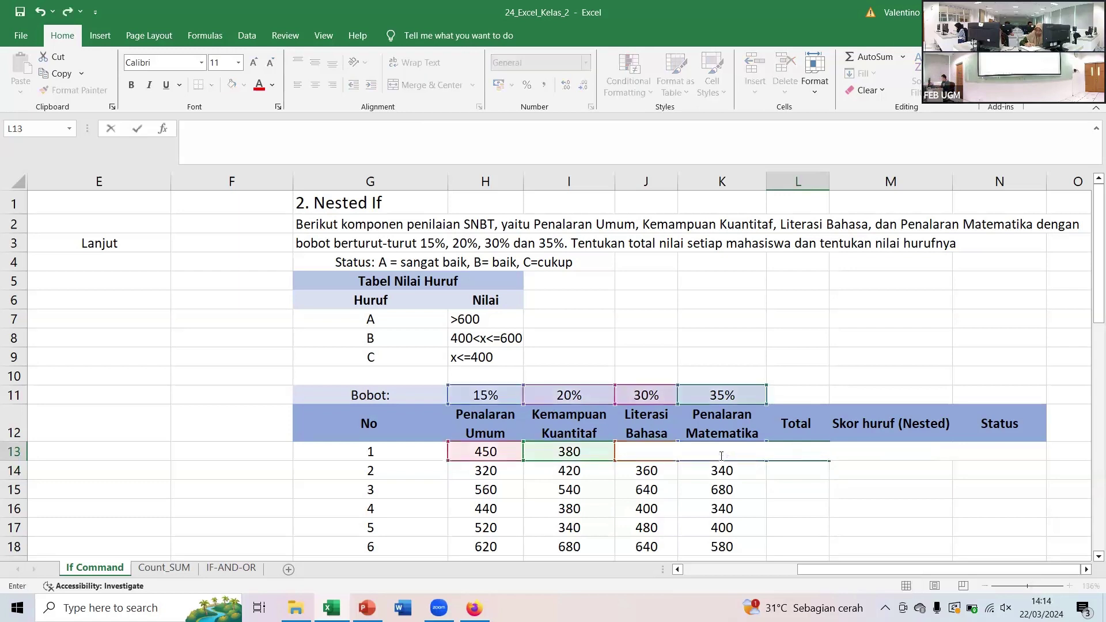
{"action": "type", "text": "SU"}
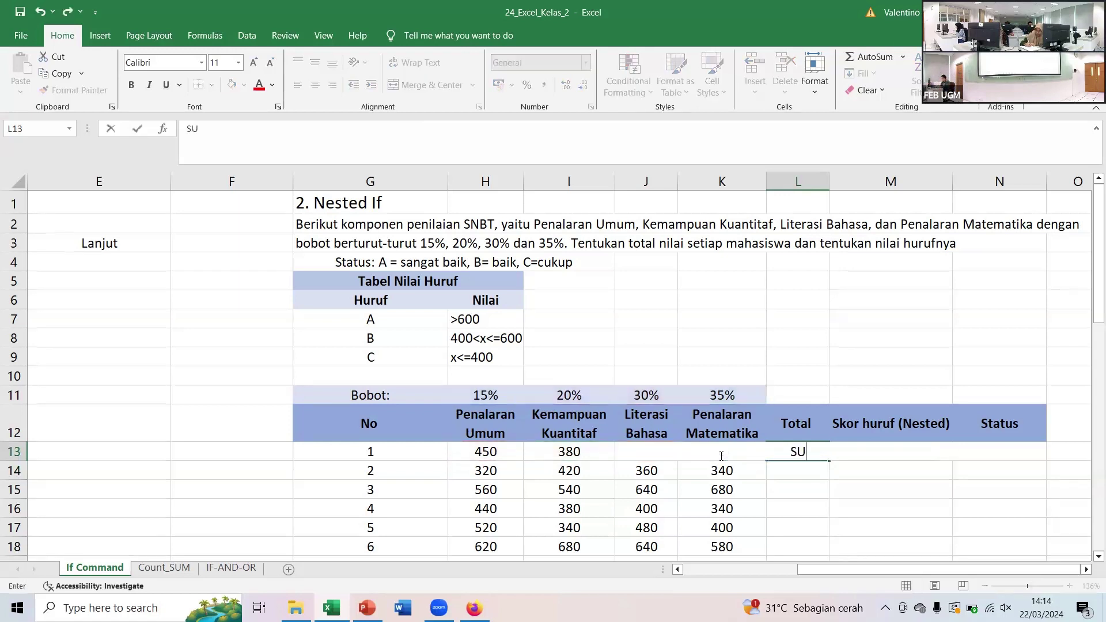
{"action": "key", "text": "BackSpace"}
{"action": "key", "text": "BackSpace"}
{"action": "type", "text": "=SUM"}
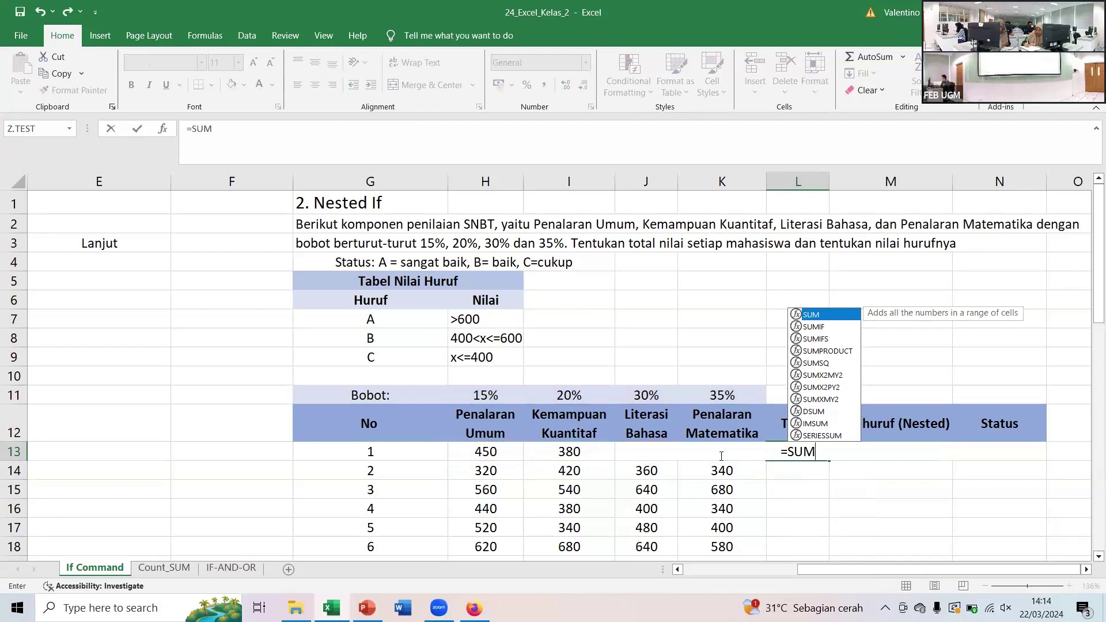
{"action": "left_click", "coordinate": [831, 352]}
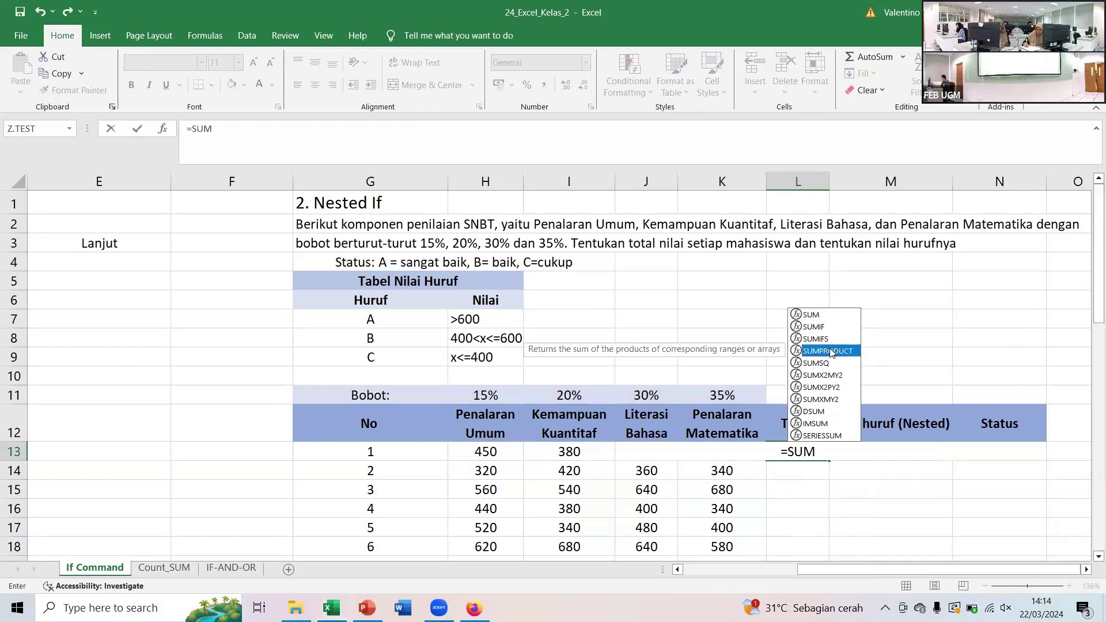
{"action": "double_click", "coordinate": [830, 349]}
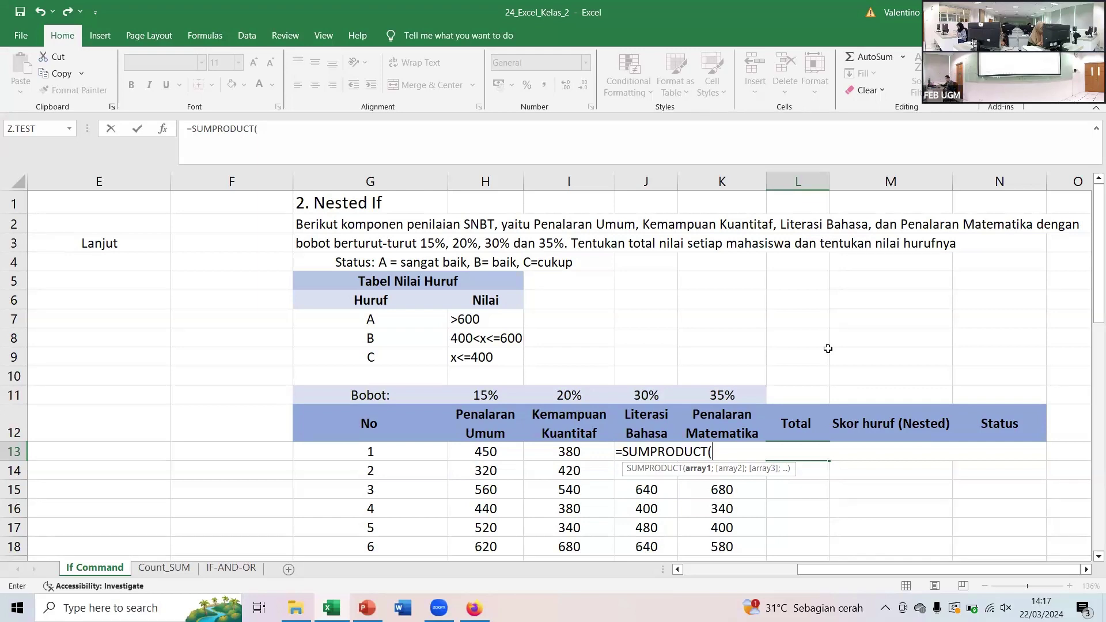
- Complete the L13 SUMPRODUCT with the absolute weight range $H$11:$K$11 and the student's score range H13:K13
{"action": "left_click_drag", "start_coordinate": [469, 395], "coordinate": [697, 392]}
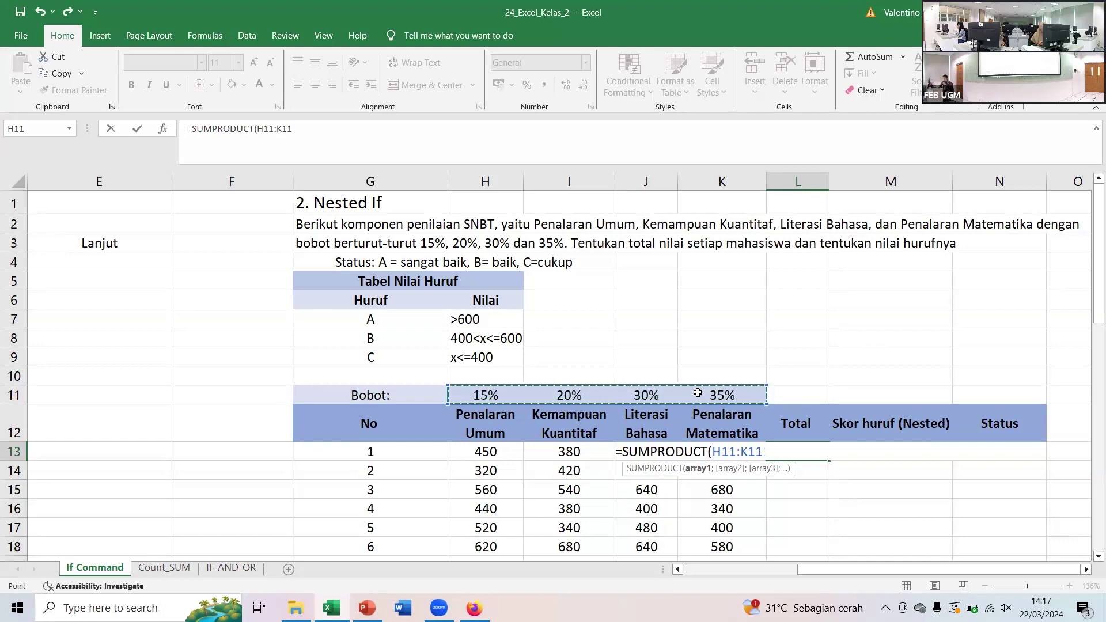
{"action": "key", "text": "F4"}
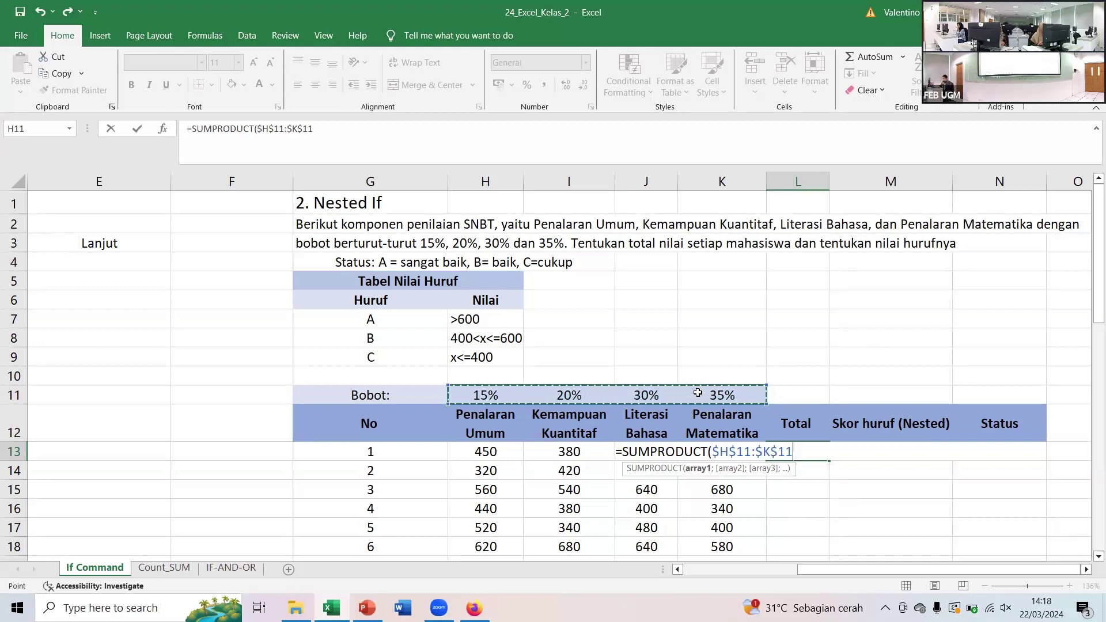
{"action": "type", "text": ";"}
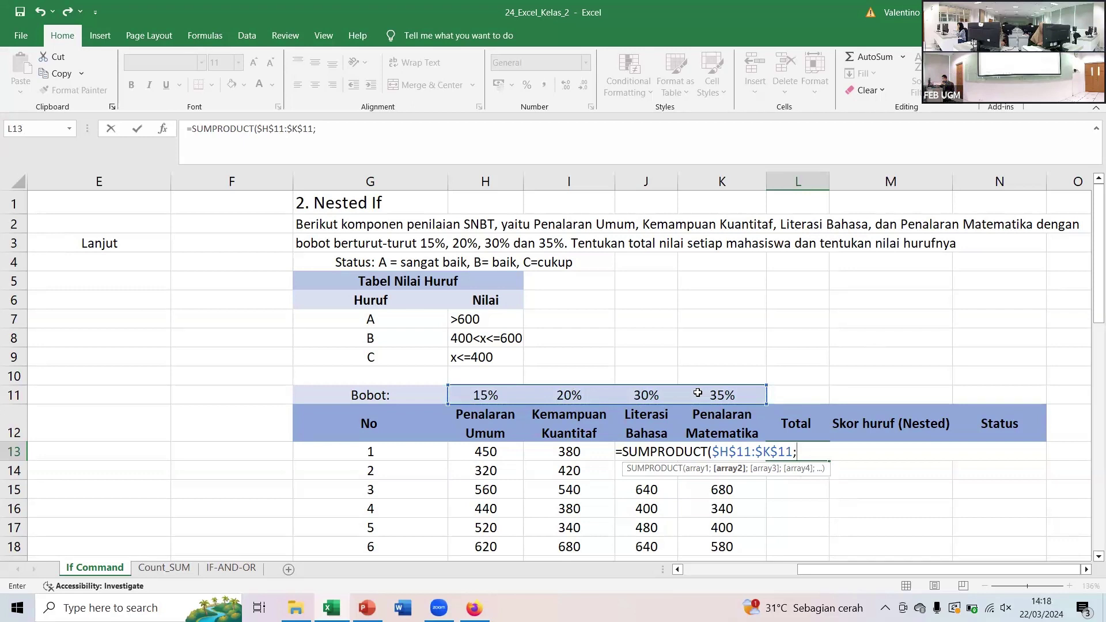
{"action": "left_click_drag", "start_coordinate": [480, 454], "coordinate": [720, 453]}
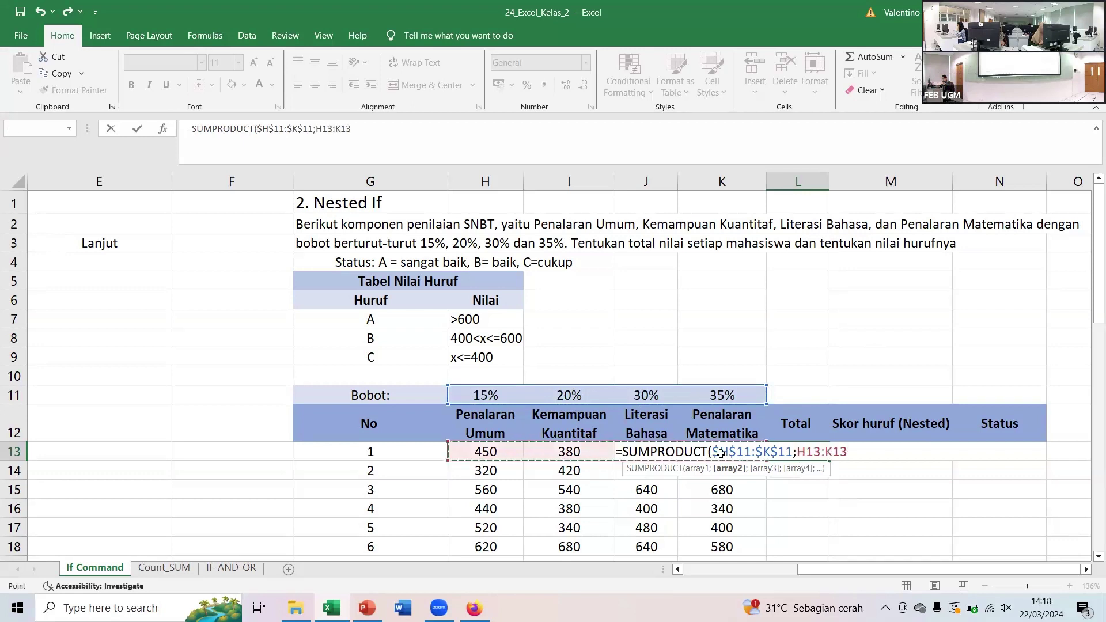
{"action": "type", "text": ")"}
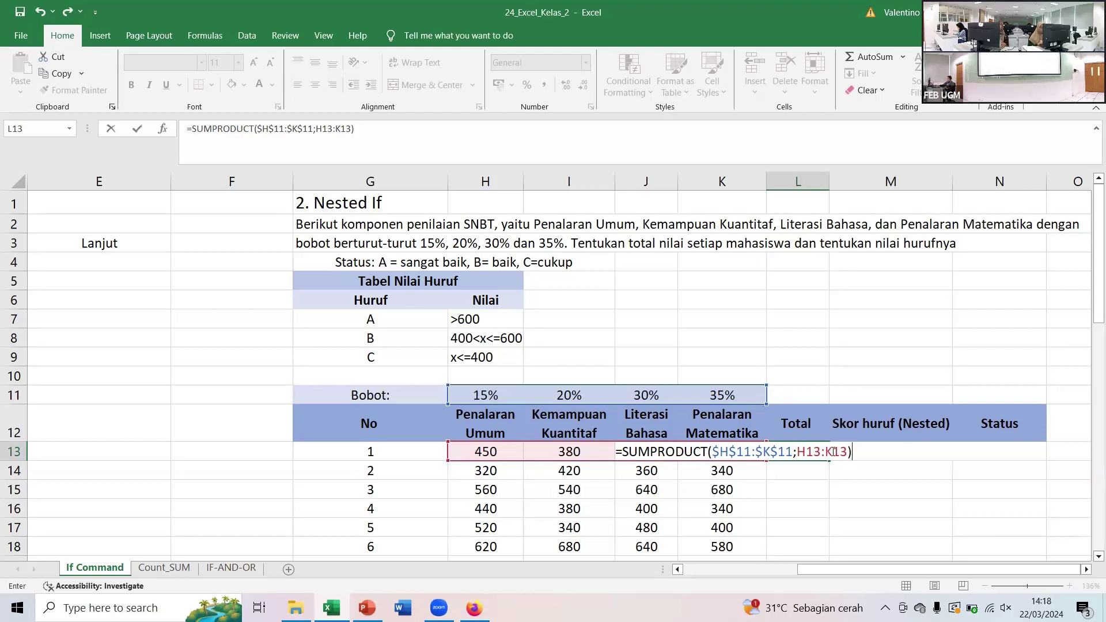
{"action": "key", "text": "Return"}
{"action": "key", "text": "Up"}
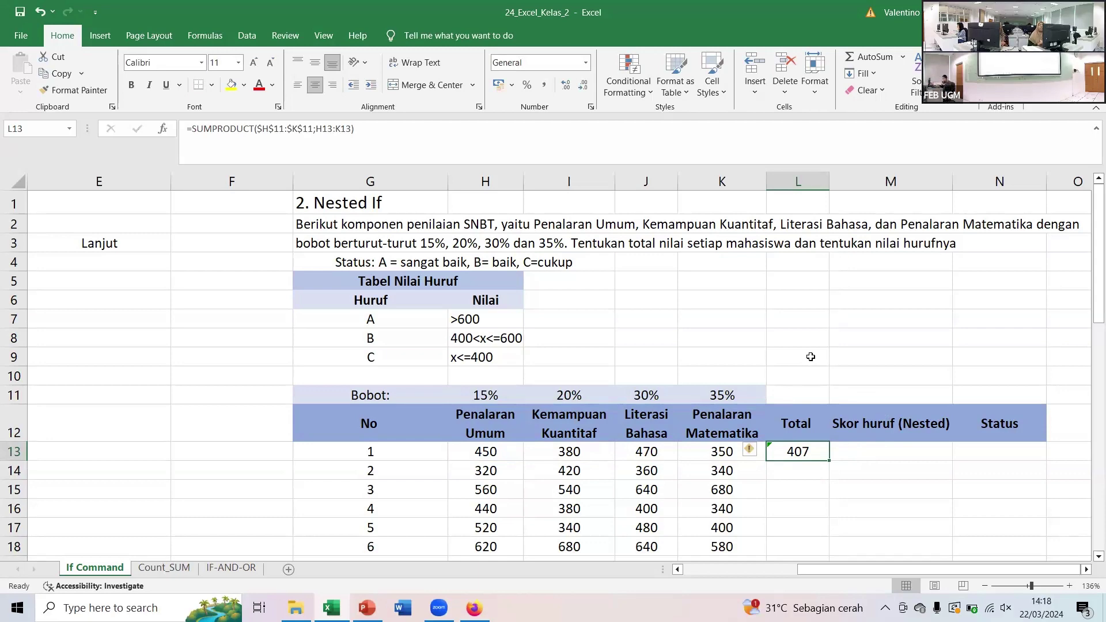
- Fill the Total formula from L13 down to L19 for all seven students
{"action": "scroll", "coordinate": [874, 355], "scroll_direction": "down", "scroll_amount": 1}
{"action": "scroll", "coordinate": [874, 355], "scroll_direction": "down", "scroll_amount": 1}
{"action": "left_click_drag", "start_coordinate": [829, 400], "coordinate": [835, 456]}
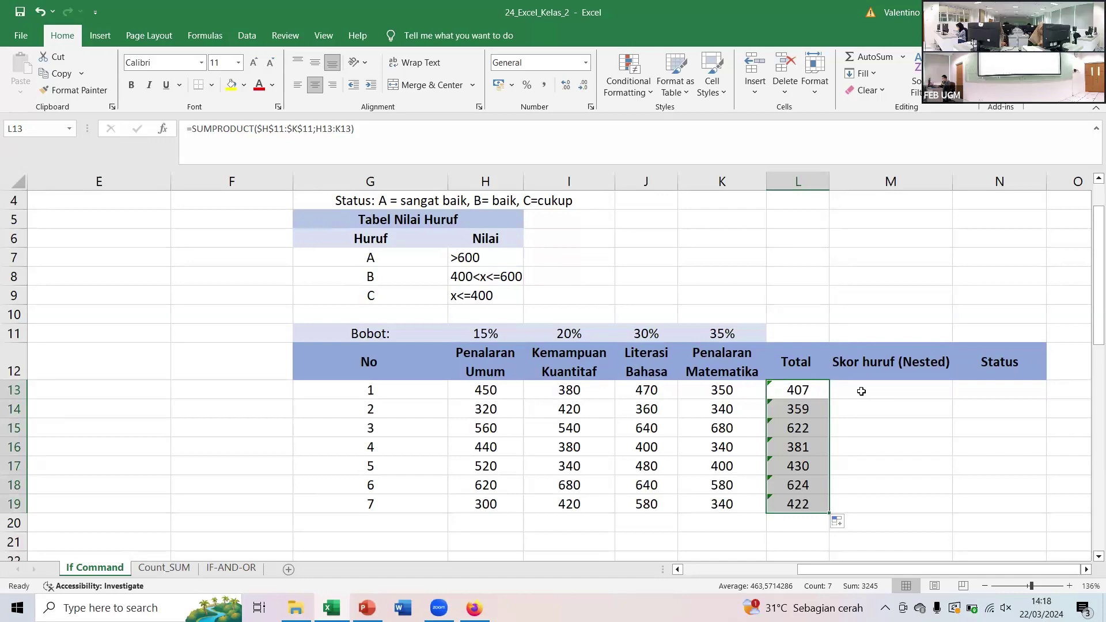
- Begin the Skor huruf formula in M13 with an IF that tests L13>600 and returns "A" when true
{"action": "left_click", "coordinate": [862, 392]}
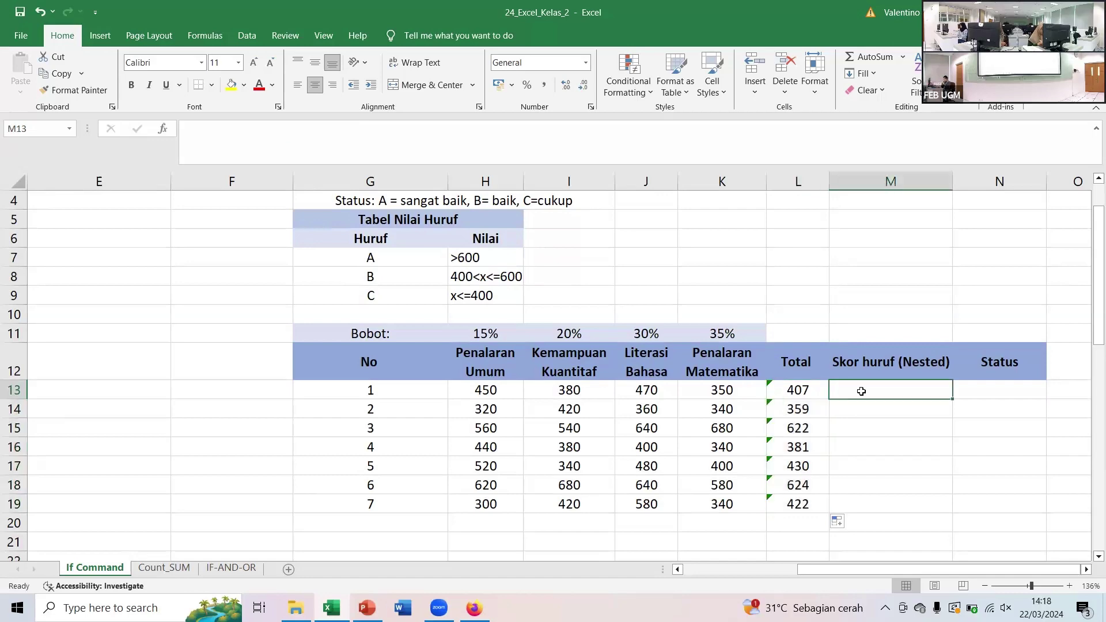
{"action": "left_click_drag", "start_coordinate": [841, 569], "coordinate": [725, 569]}
{"action": "scroll", "coordinate": [641, 471], "scroll_direction": "down", "scroll_amount": 3}
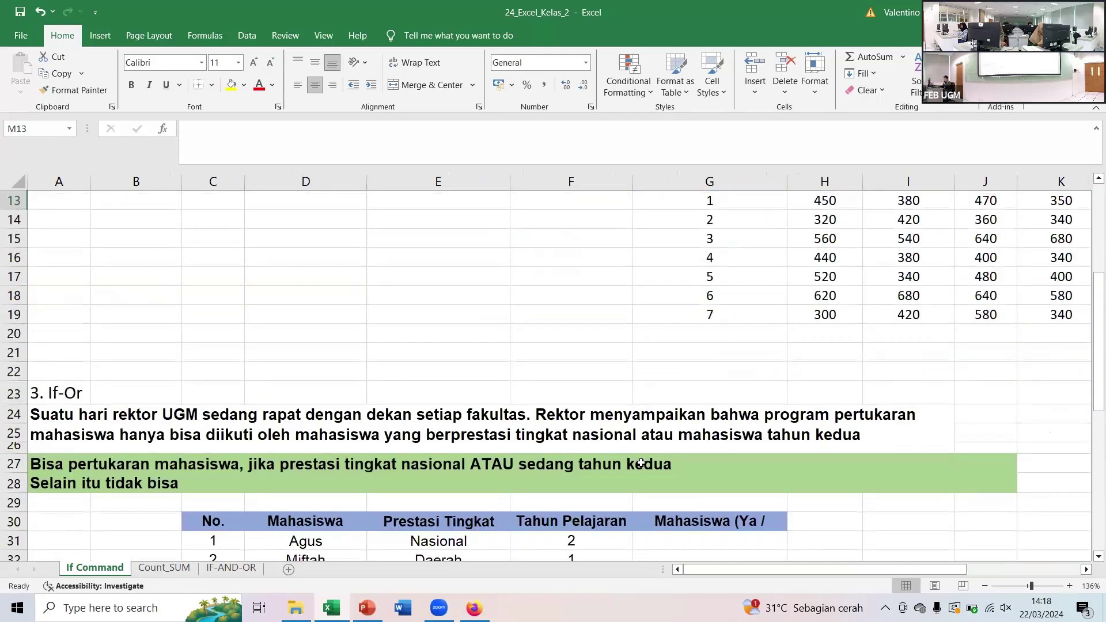
{"action": "scroll", "coordinate": [641, 462], "scroll_direction": "up", "scroll_amount": 3}
{"action": "left_click_drag", "start_coordinate": [755, 568], "coordinate": [865, 569]}
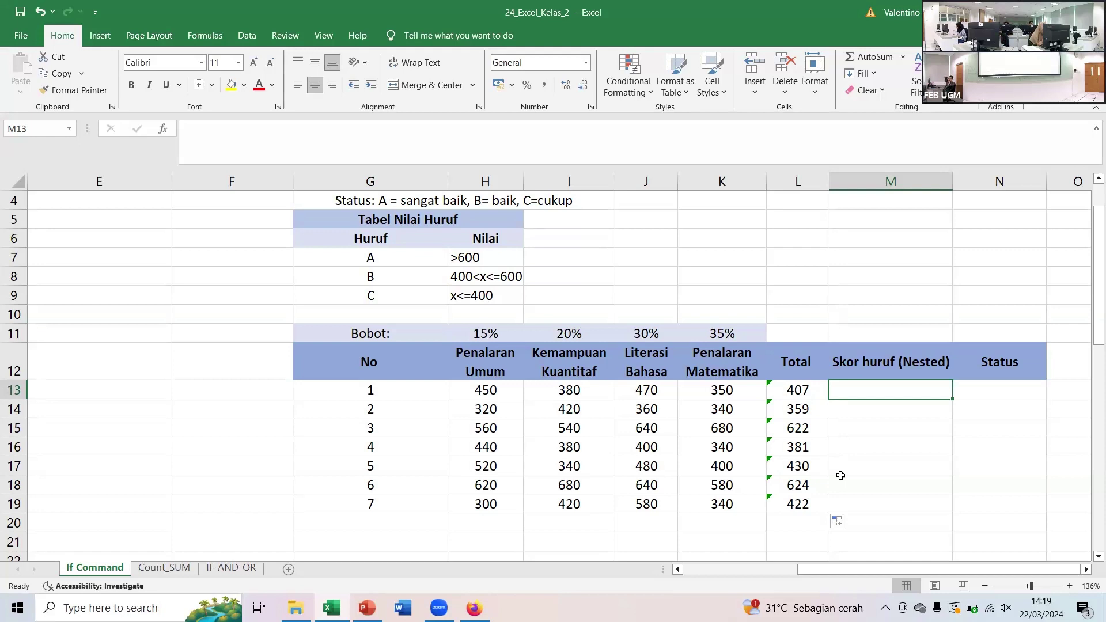
{"action": "type", "text": "=I"}
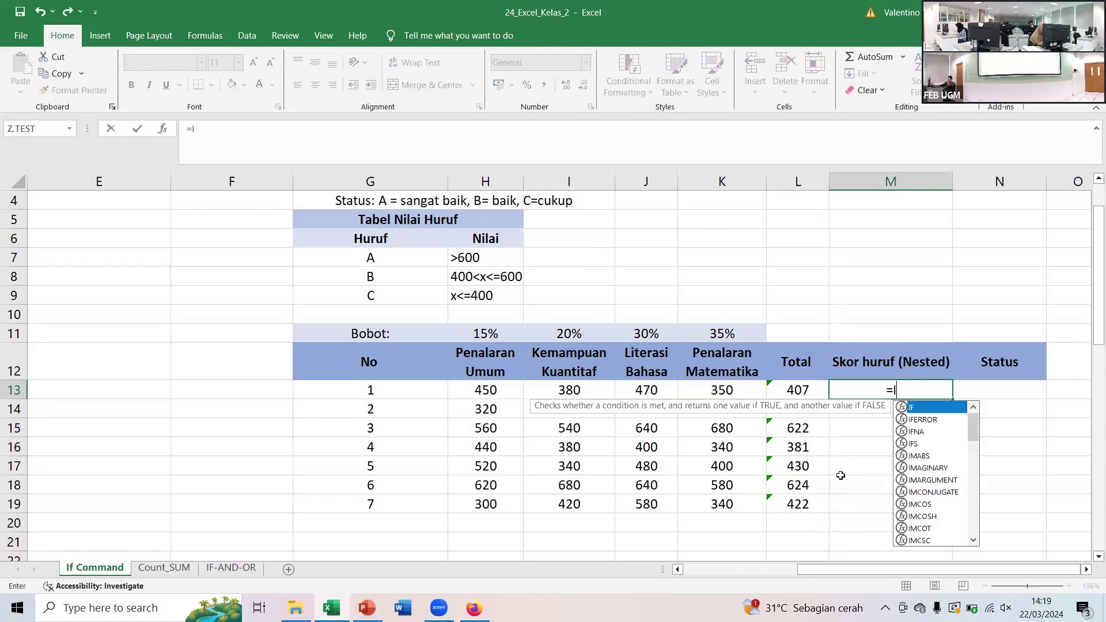
{"action": "type", "text": "F"}
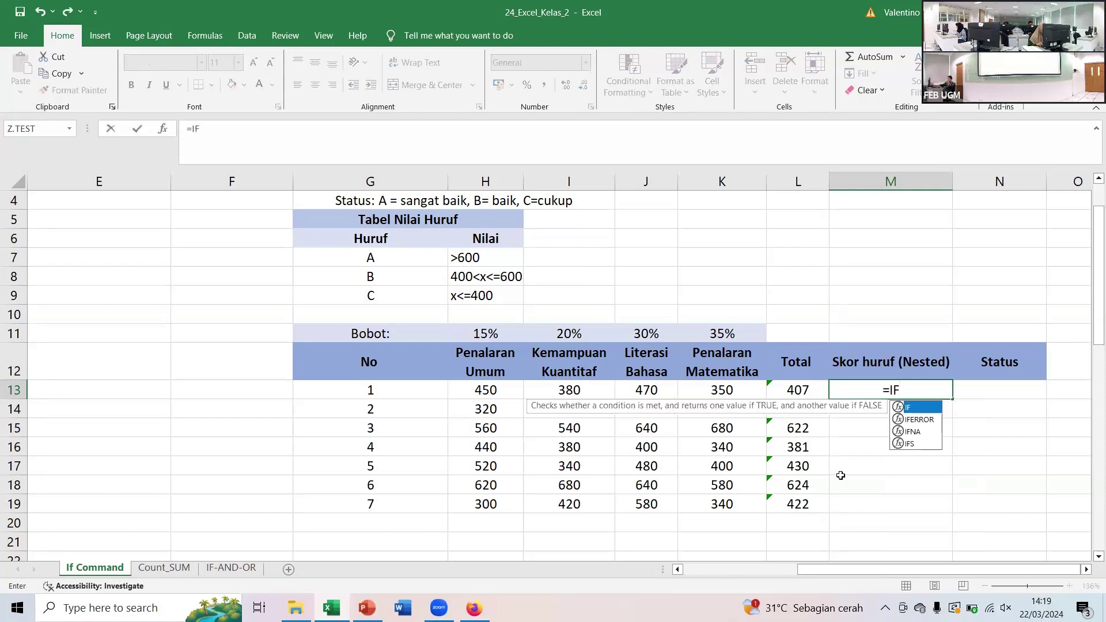
{"action": "type", "text": "("}
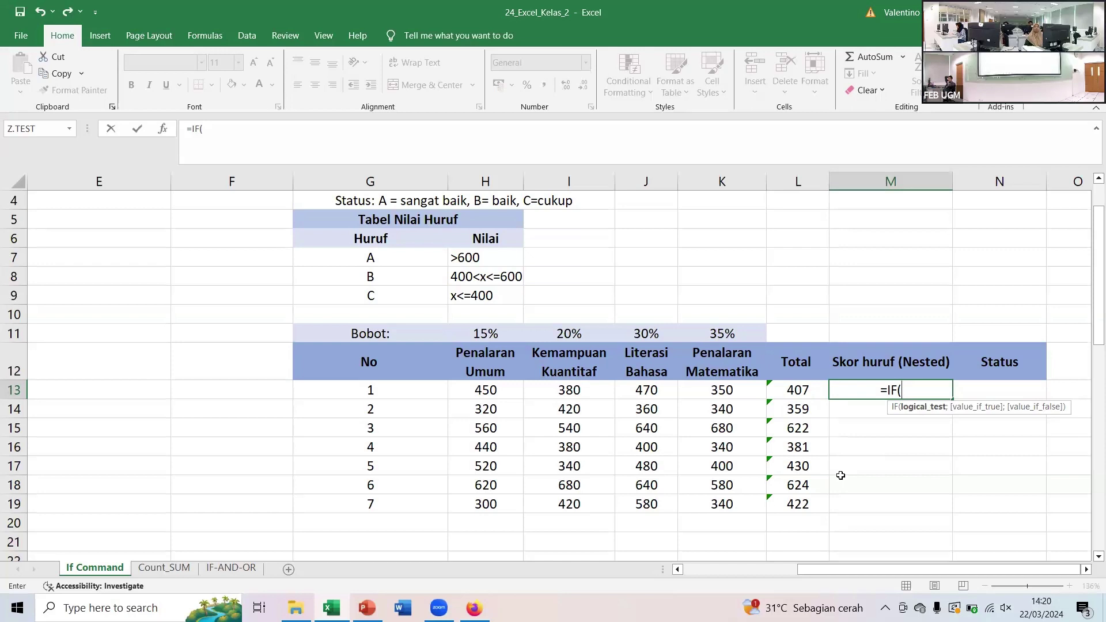
{"action": "left_click", "coordinate": [794, 390]}
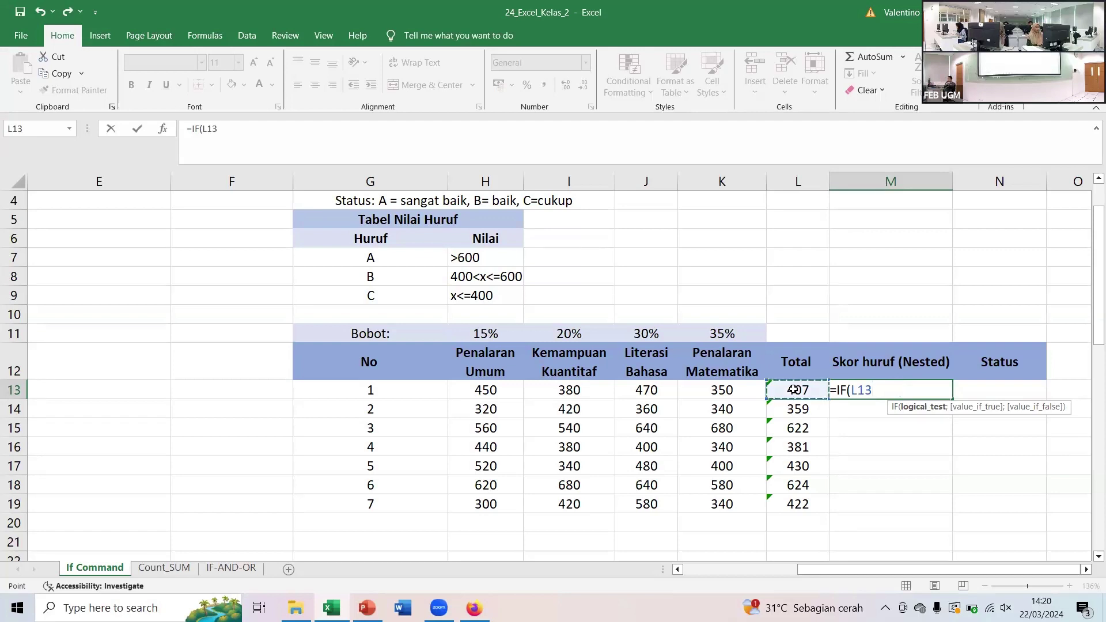
{"action": "type", "text": ">600"}
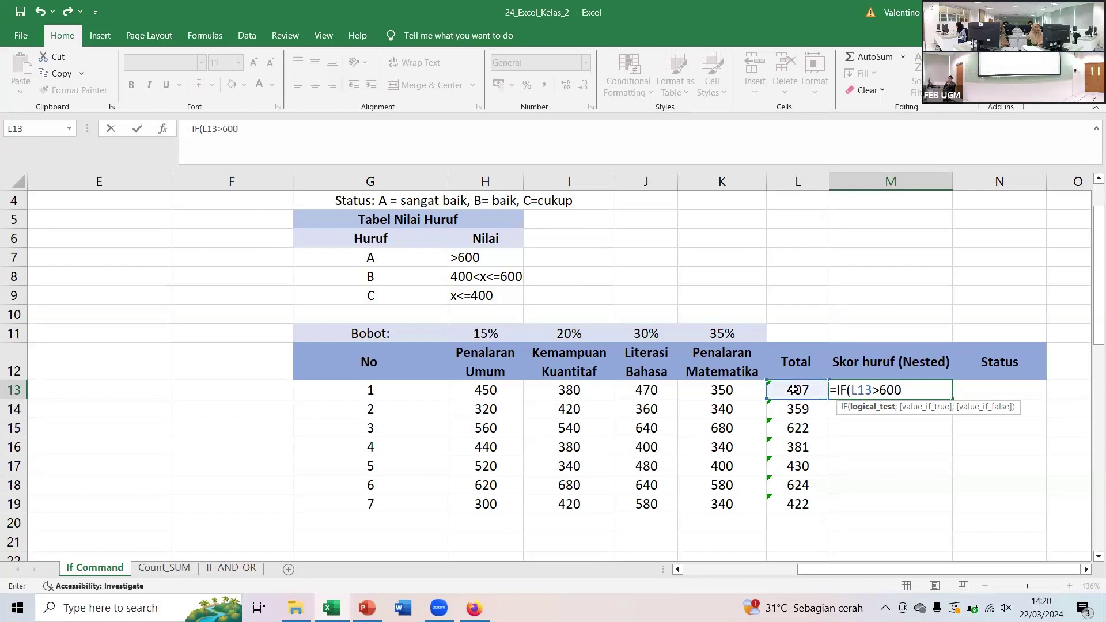
{"action": "type", "text": ";"}
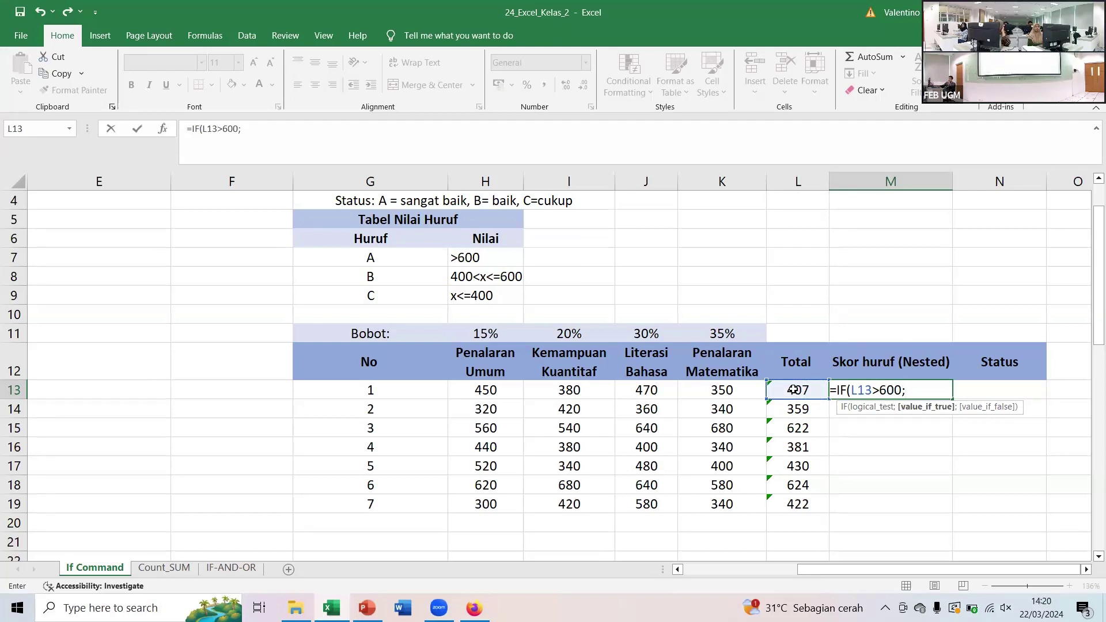
{"action": "type", "text": "\"A\""}
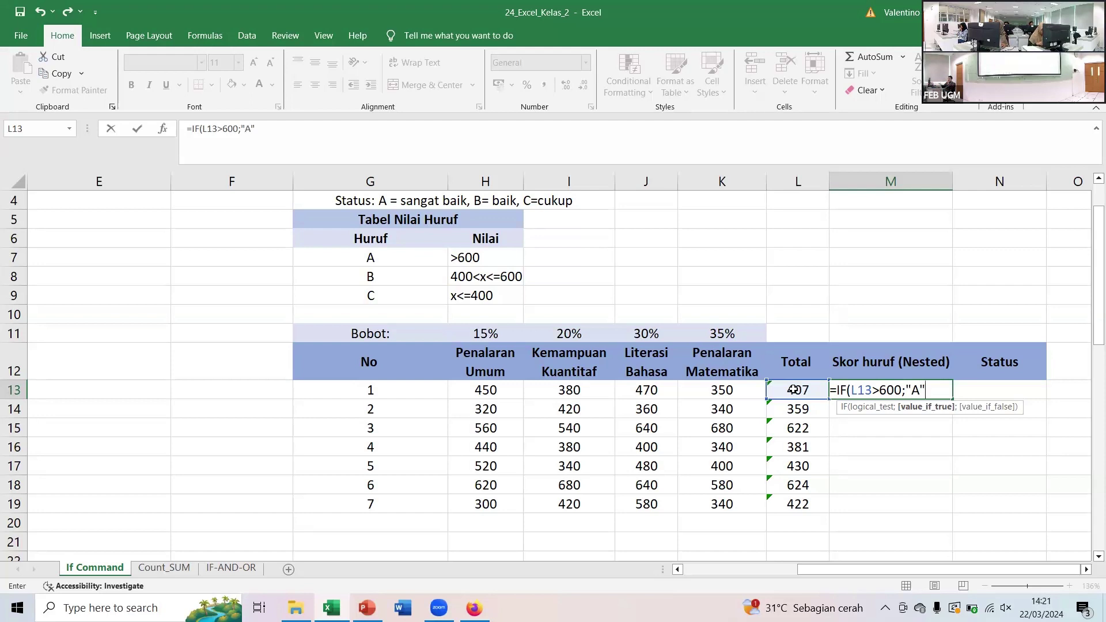
- Add a nested IF as the false value of the M13 formula, opening its logical test with =AND(
{"action": "type", "text": ";"}
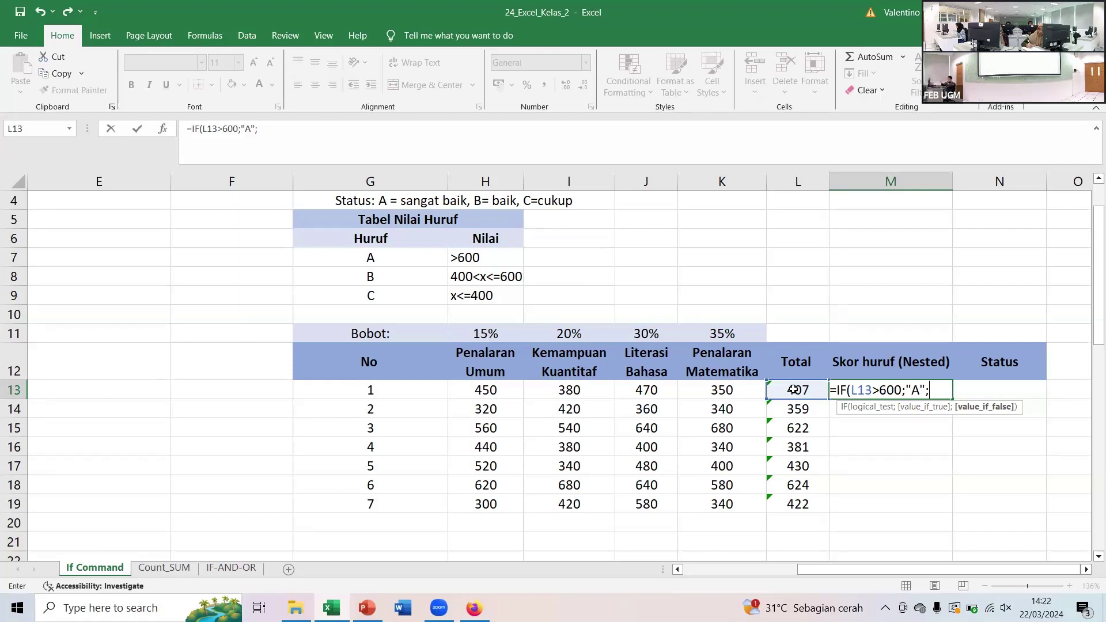
{"action": "type", "text": "IF"}
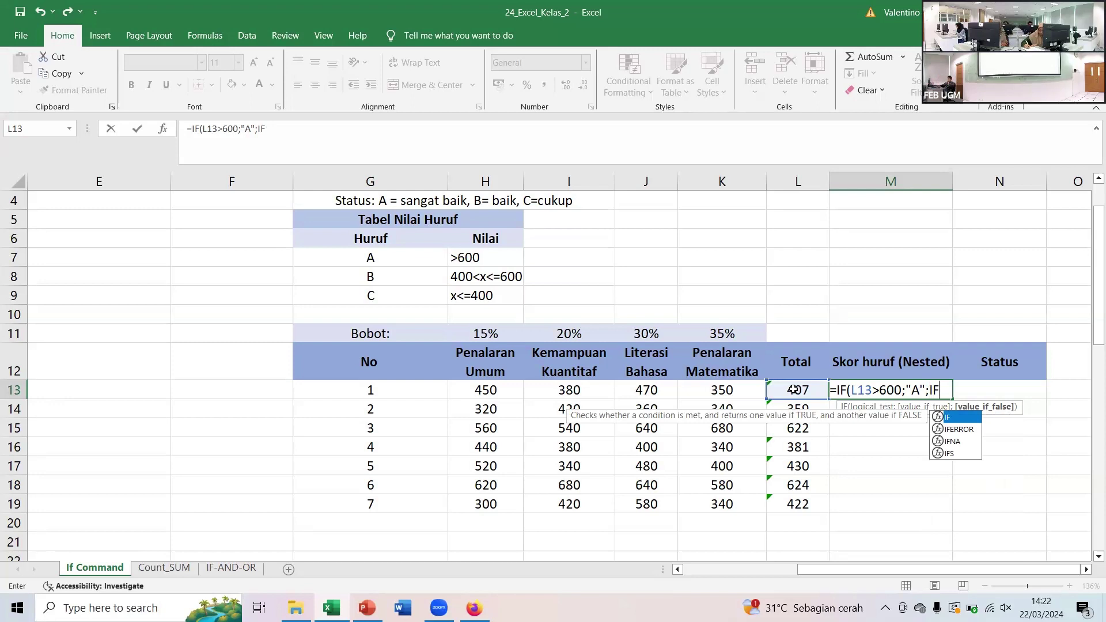
{"action": "type", "text": "("}
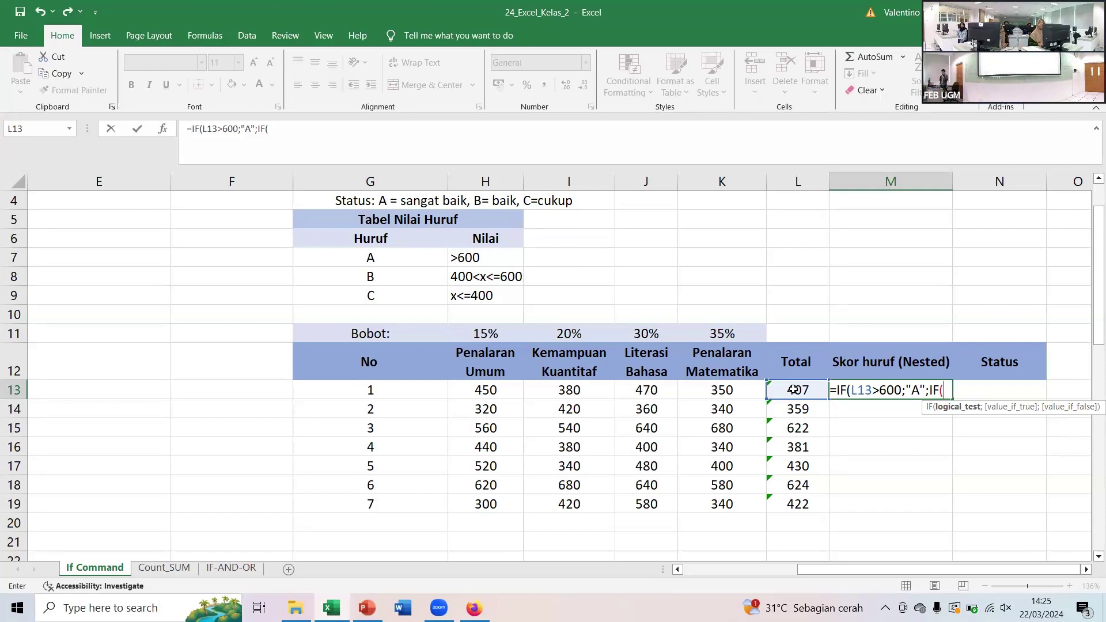
{"action": "type", "text": "=AND"}
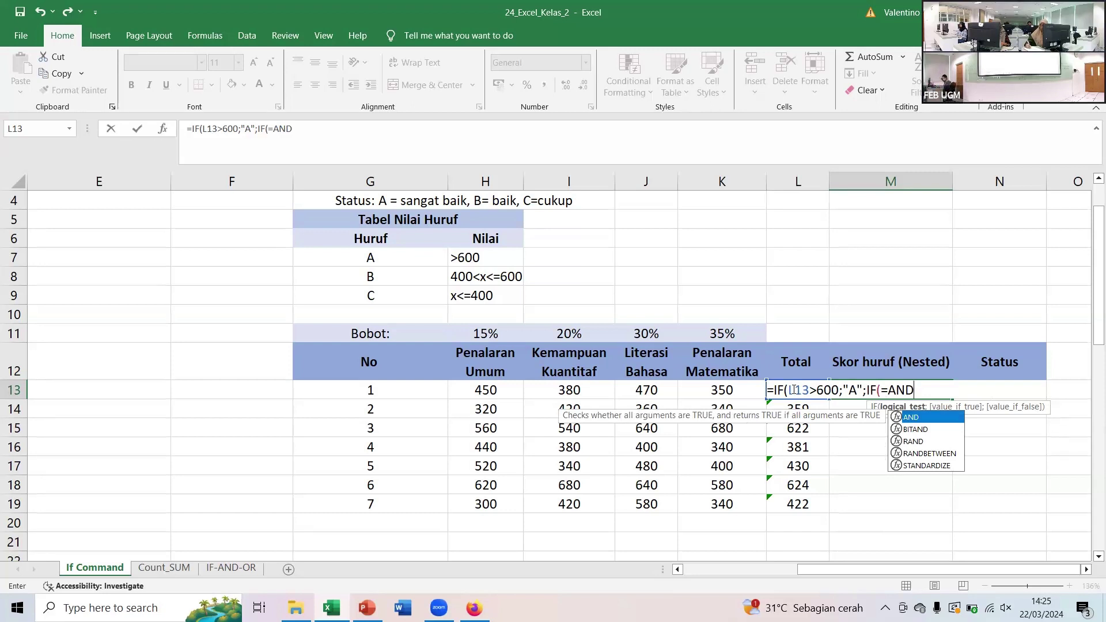
{"action": "type", "text": "("}
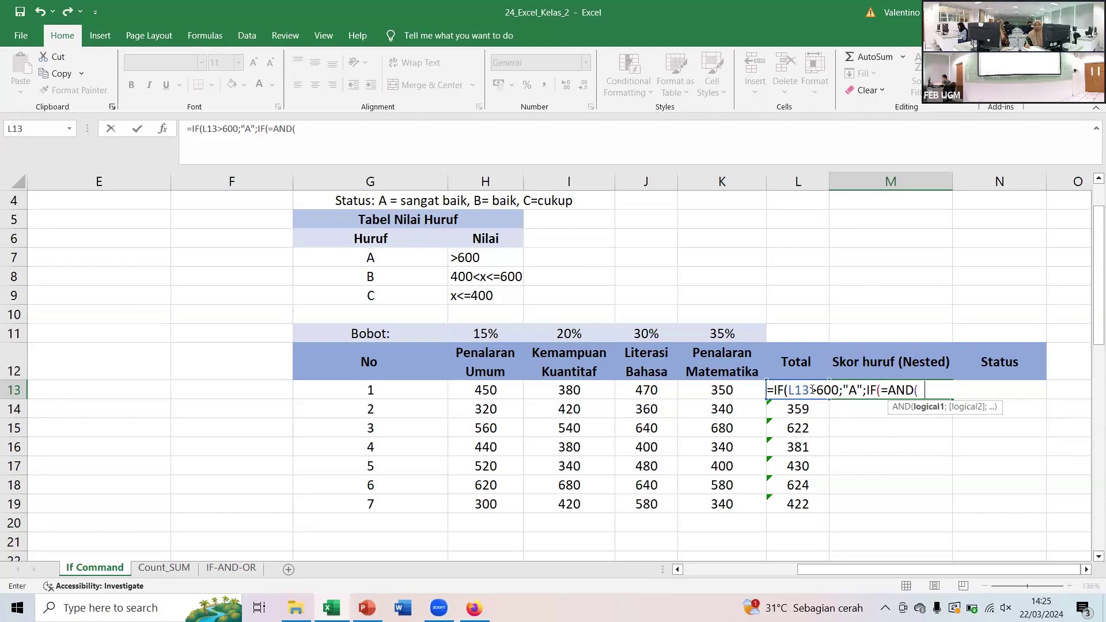
- Enter L13>400 as the first AND condition in the M13 formula, correcting the operator and removing the stray X
{"action": "type", "text": "L13"}
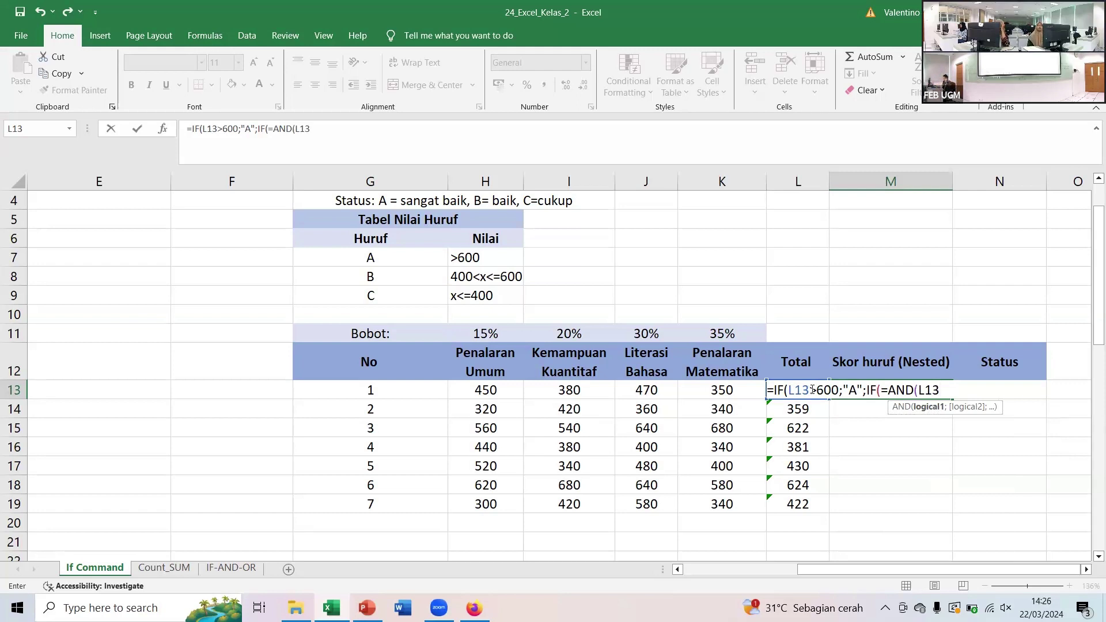
{"action": "type", "text": "X<400"}
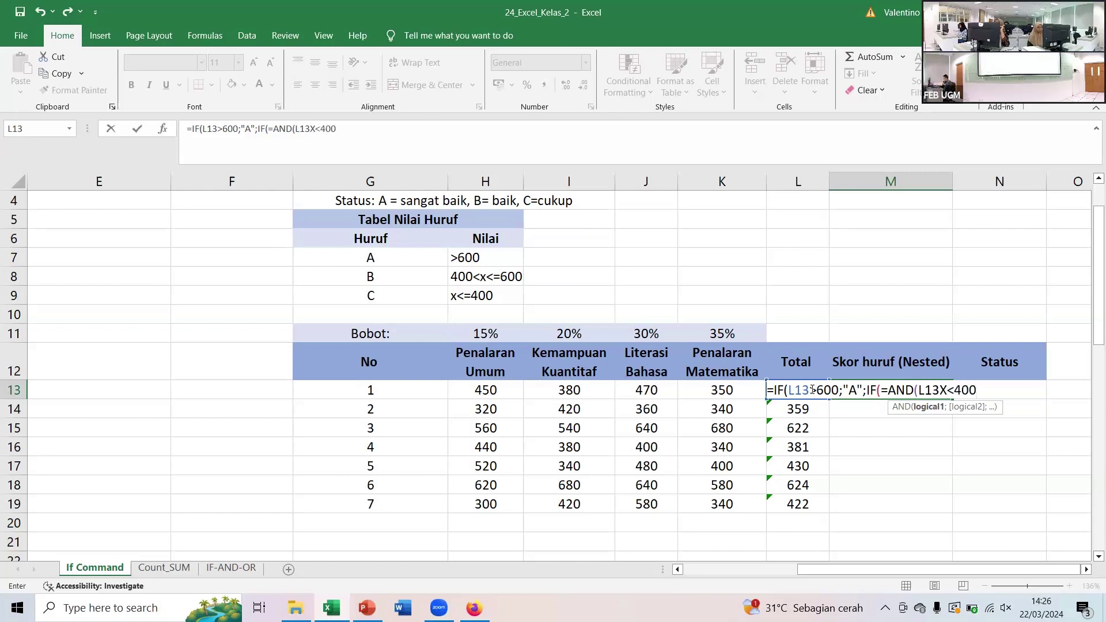
{"action": "left_click", "coordinate": [955, 390]}
{"action": "key", "text": "BackSpace"}
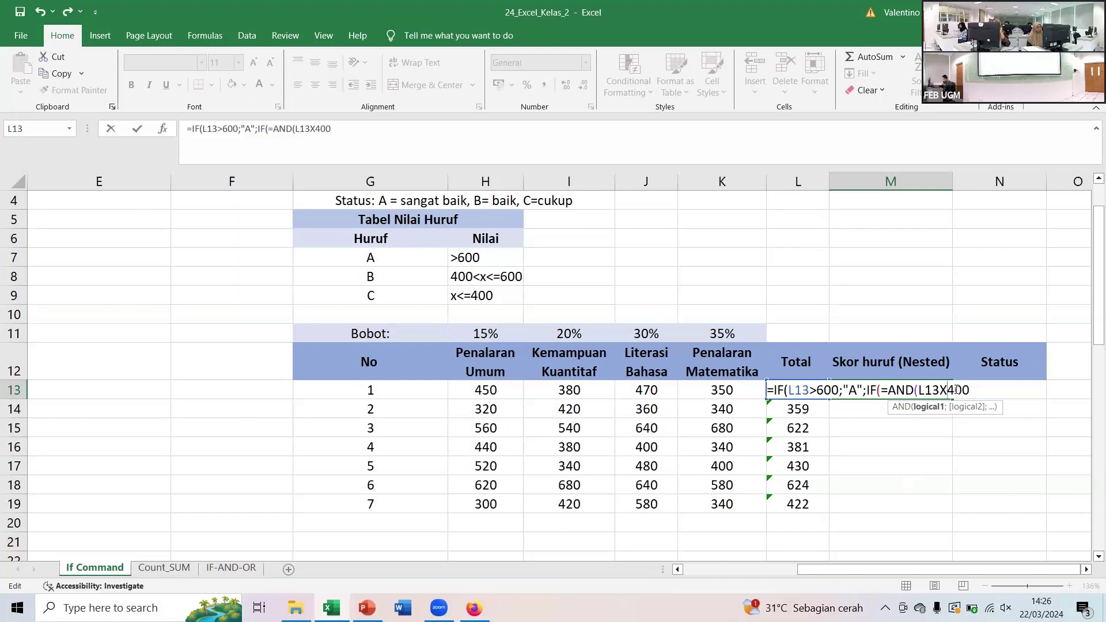
{"action": "type", "text": ">"}
{"action": "left_click", "coordinate": [948, 390]}
{"action": "key", "text": "BackSpace"}
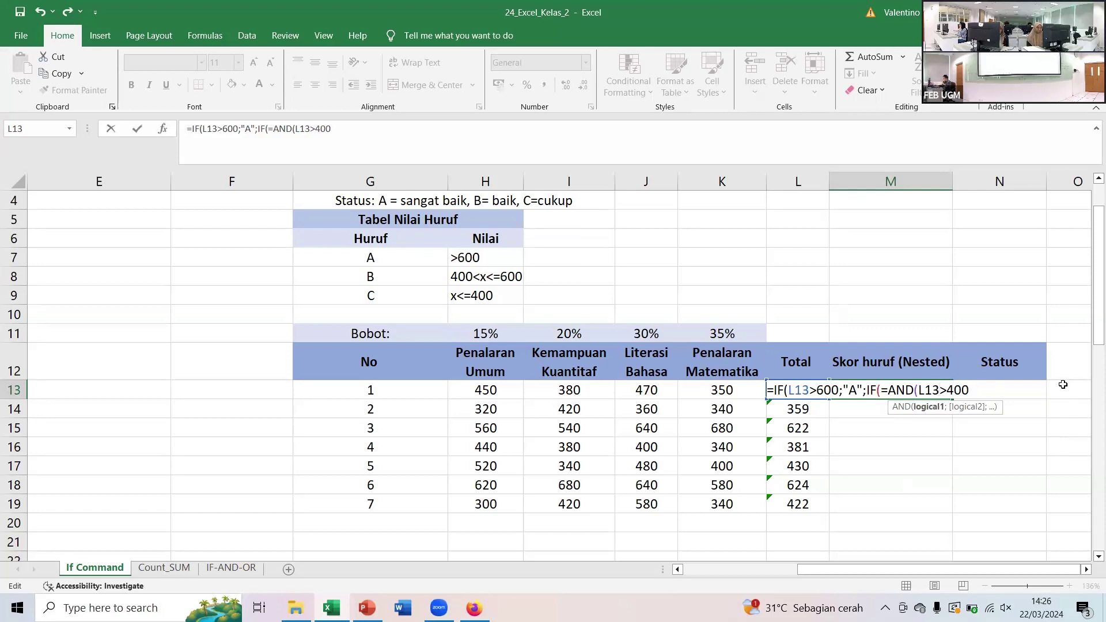
- Add L13<=600 as the second AND condition in the M13 formula, replacing the X placeholder with L13, and close the AND
{"action": "left_click", "coordinate": [977, 391]}
{"action": "type", "text": ";"}
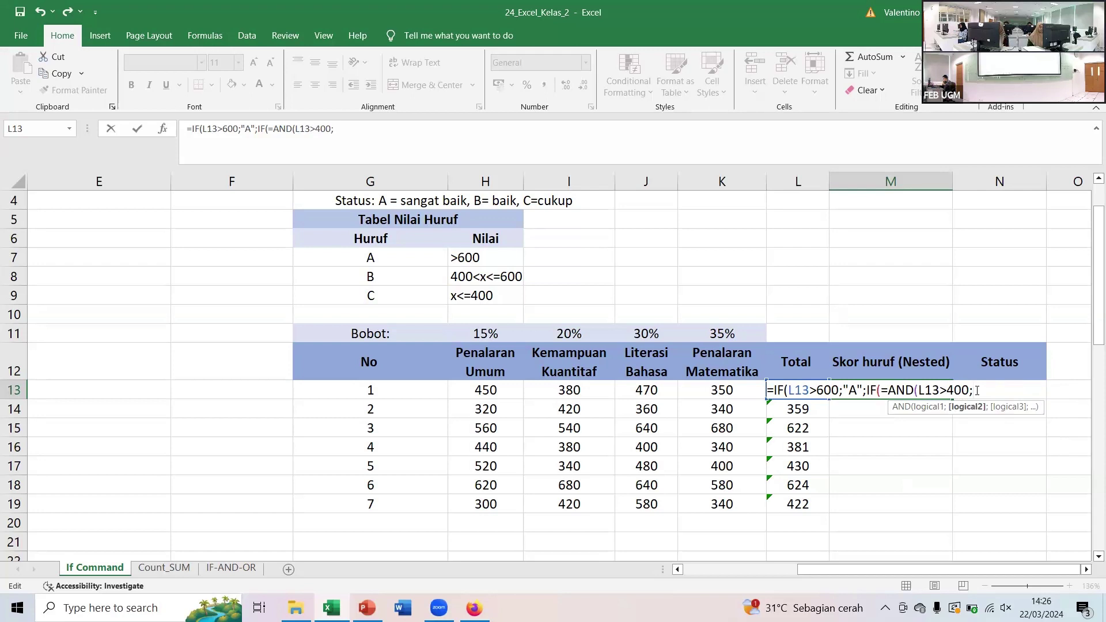
{"action": "type", "text": "X<=600"}
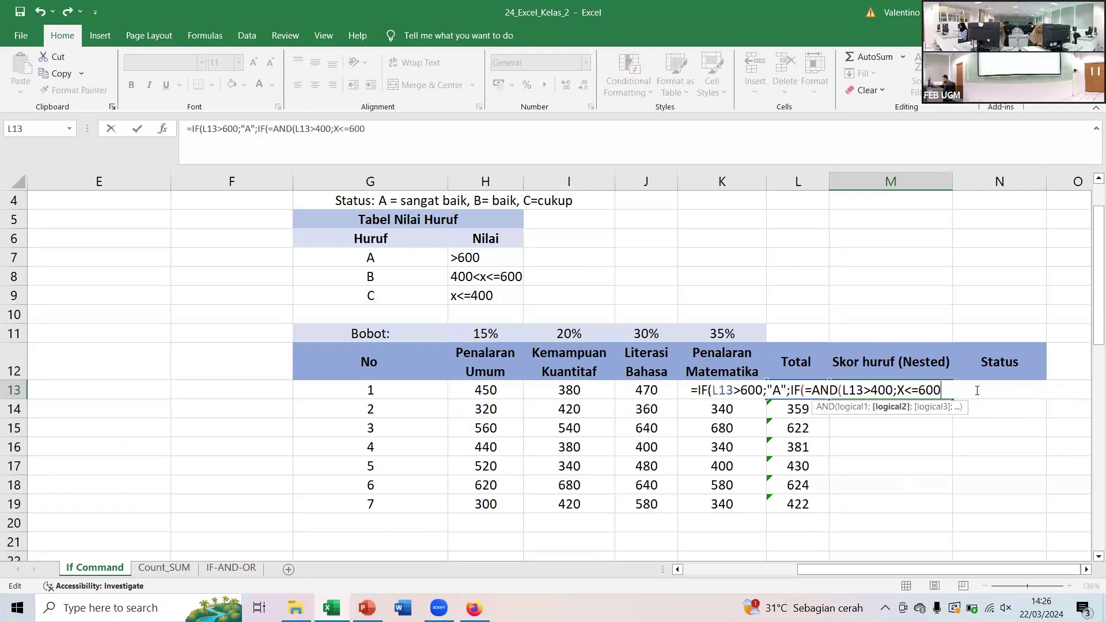
{"action": "type", "text": ")"}
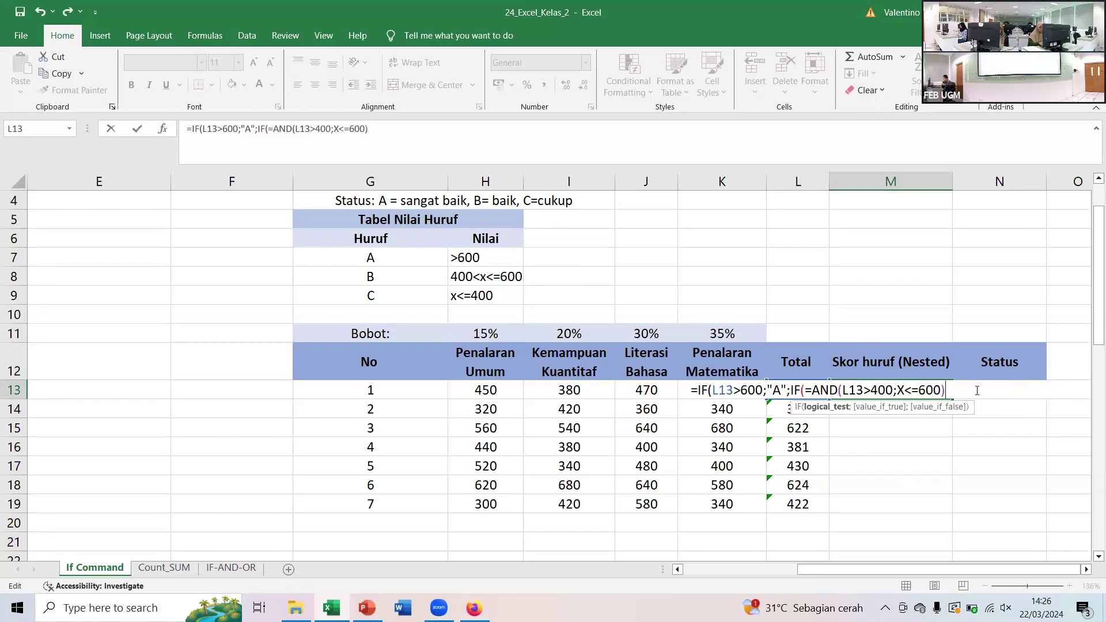
{"action": "left_click", "coordinate": [906, 390]}
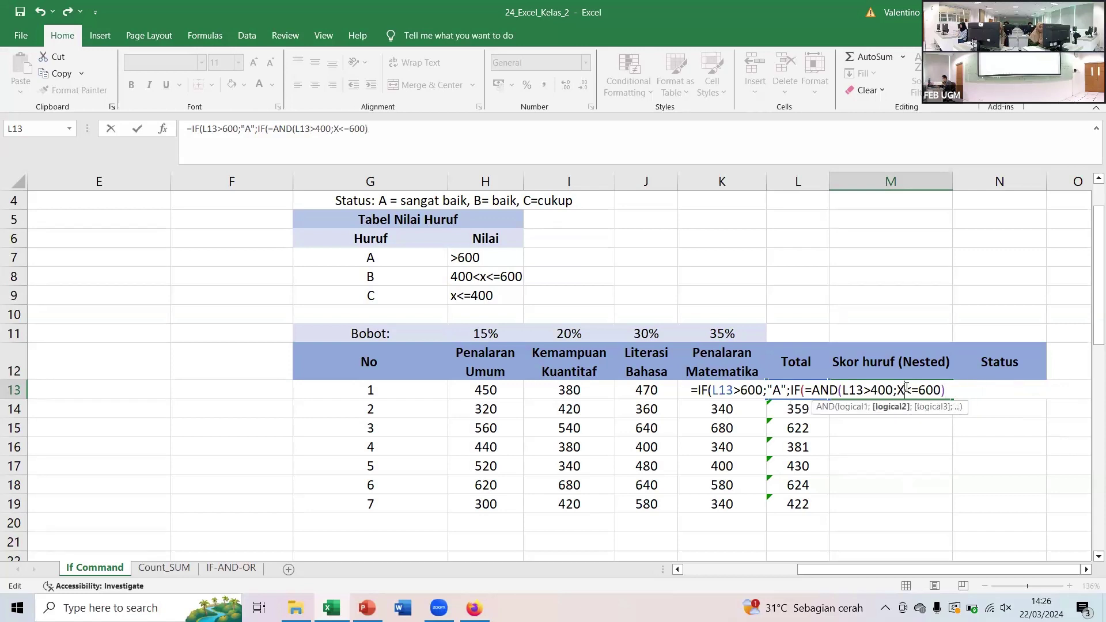
{"action": "key", "text": "BackSpace"}
{"action": "type", "text": "L1"}
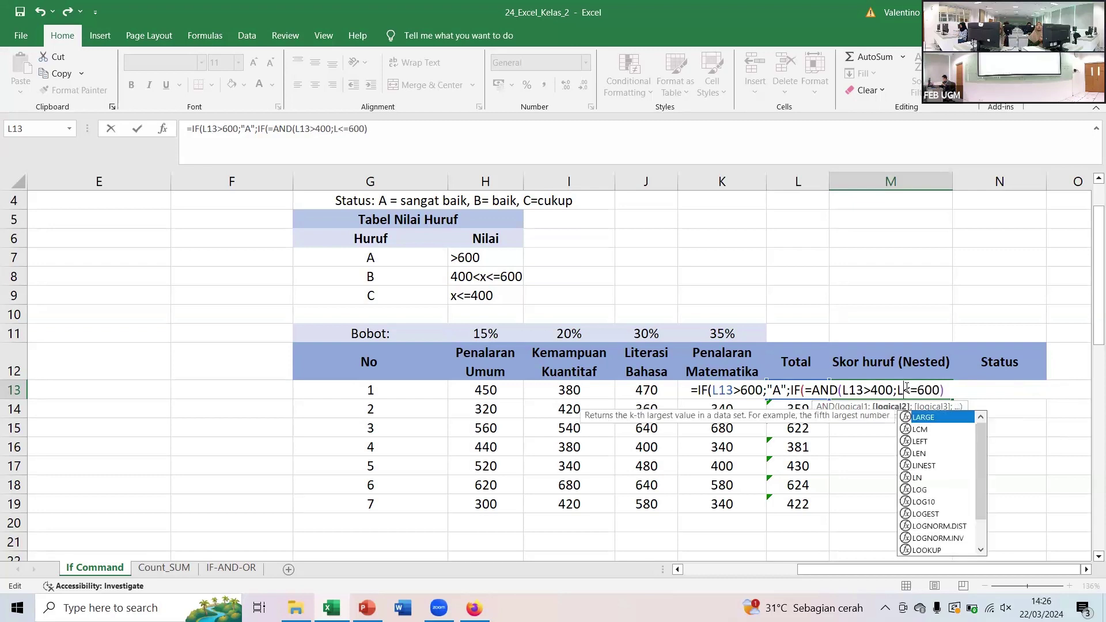
{"action": "type", "text": "3"}
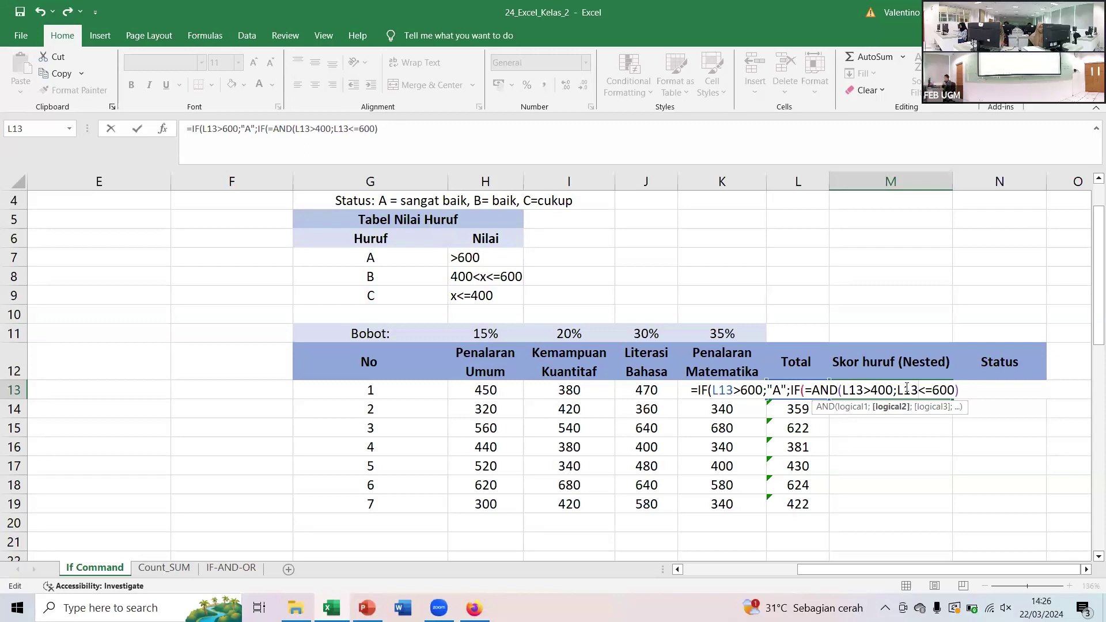
- Complete the nested IF in M13 with "B" when true and "C" when false, close both IFs and try to enter the formula
{"action": "left_click", "coordinate": [959, 390]}
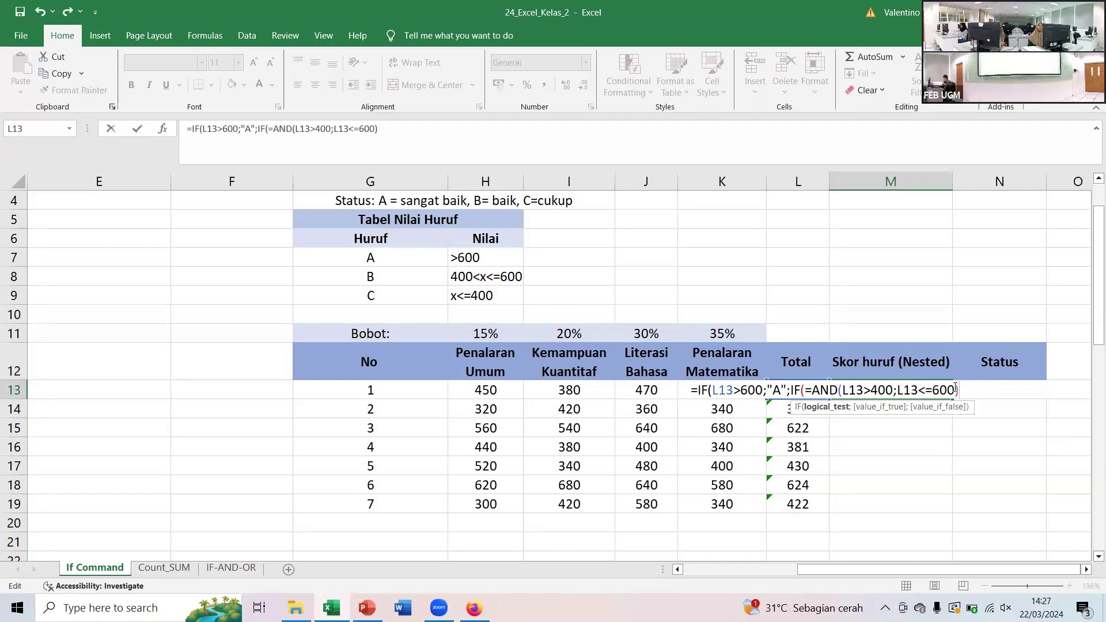
{"action": "type", "text": ";"}
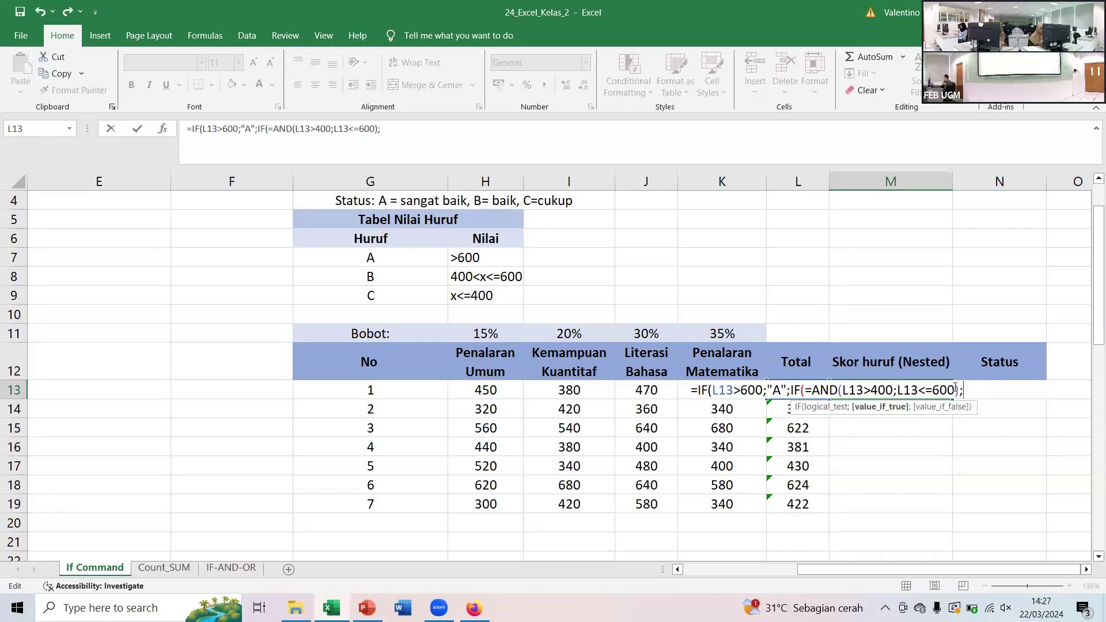
{"action": "type", "text": "\"B\""}
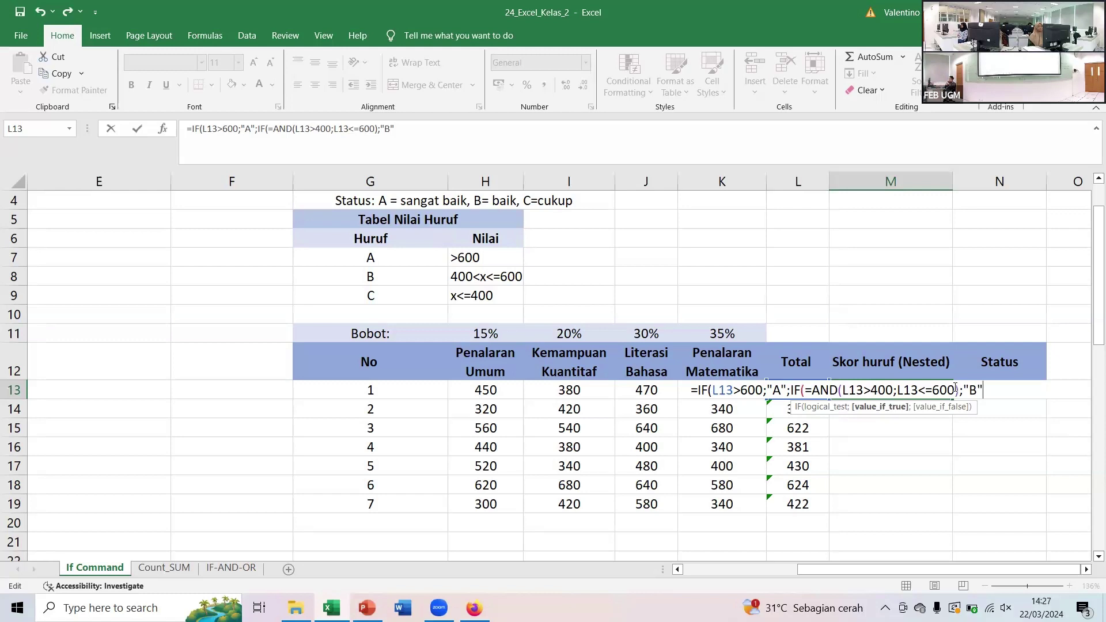
{"action": "type", "text": ";"}
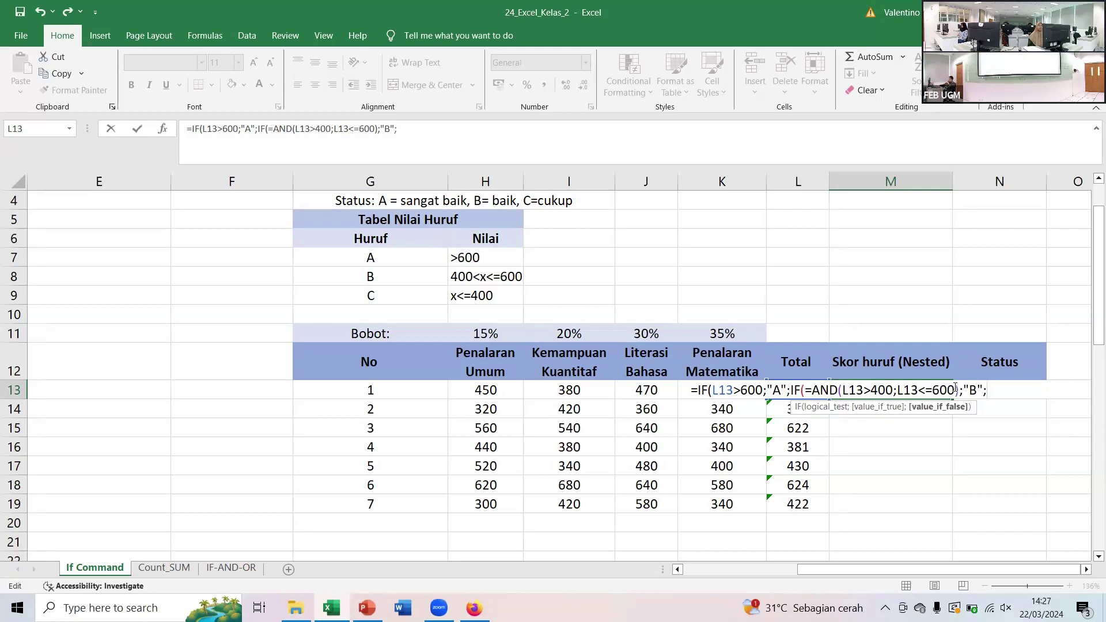
{"action": "type", "text": "\"C\")"}
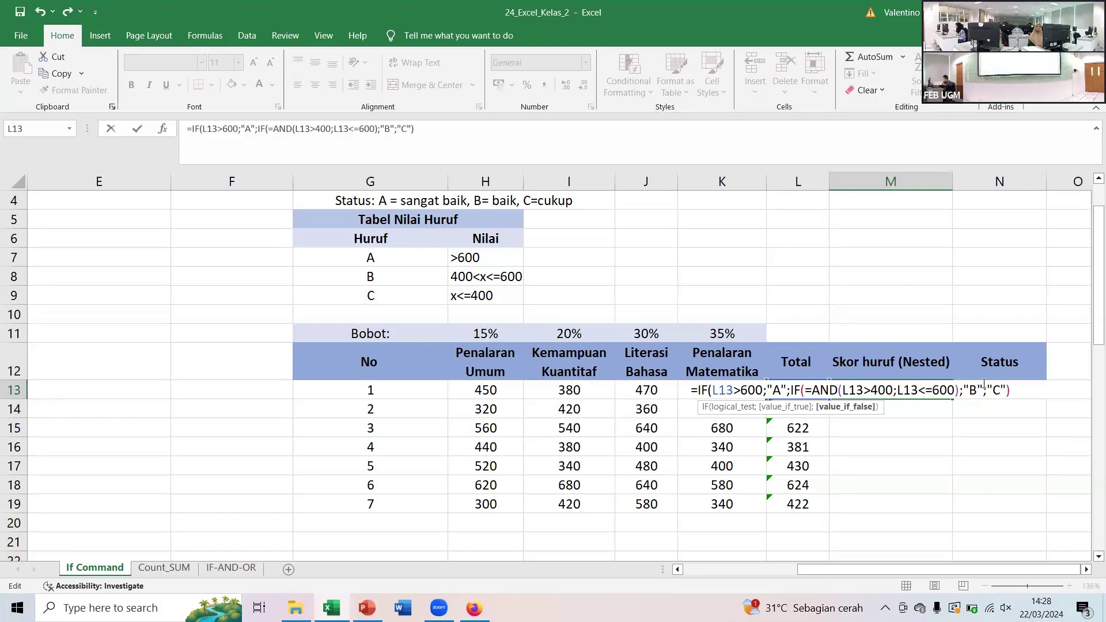
{"action": "type", "text": ")"}
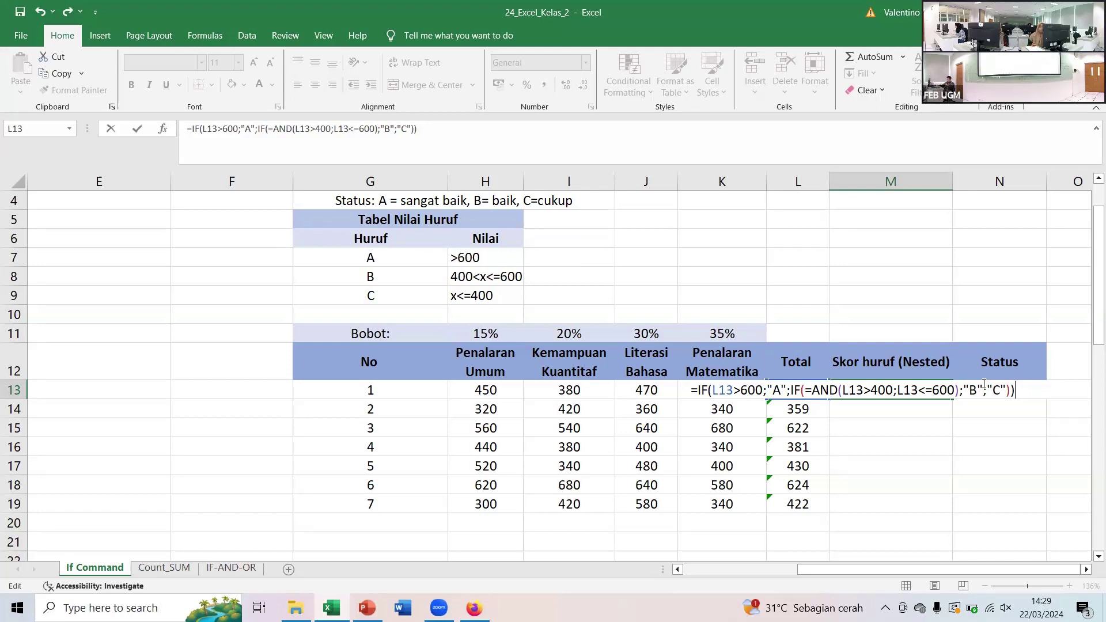
{"action": "key", "text": "Return"}
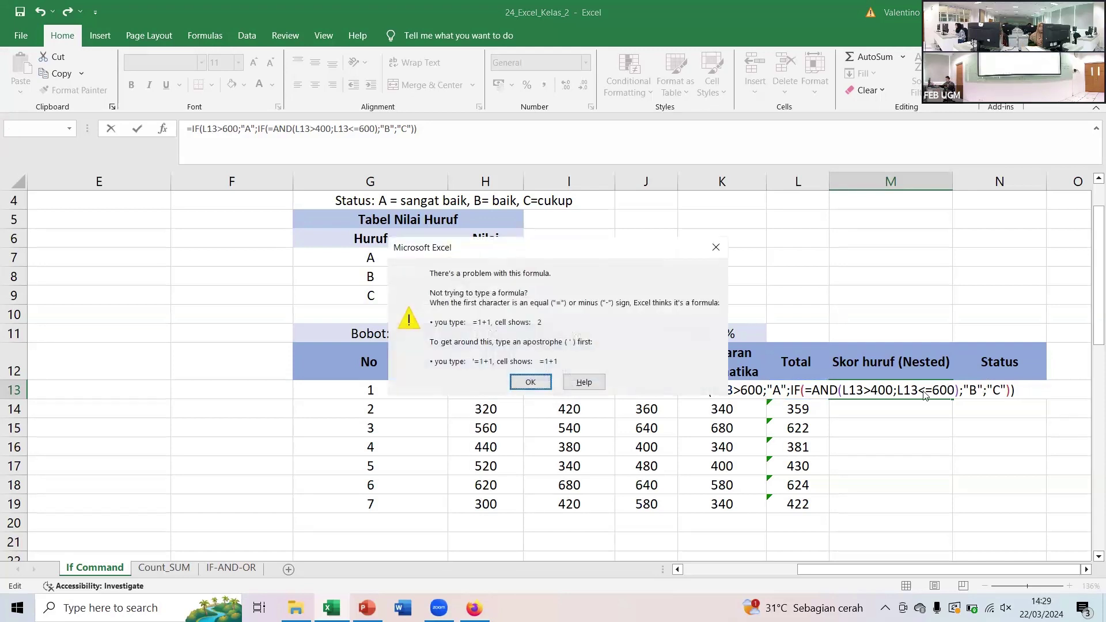
{"action": "left_click", "coordinate": [530, 383]}
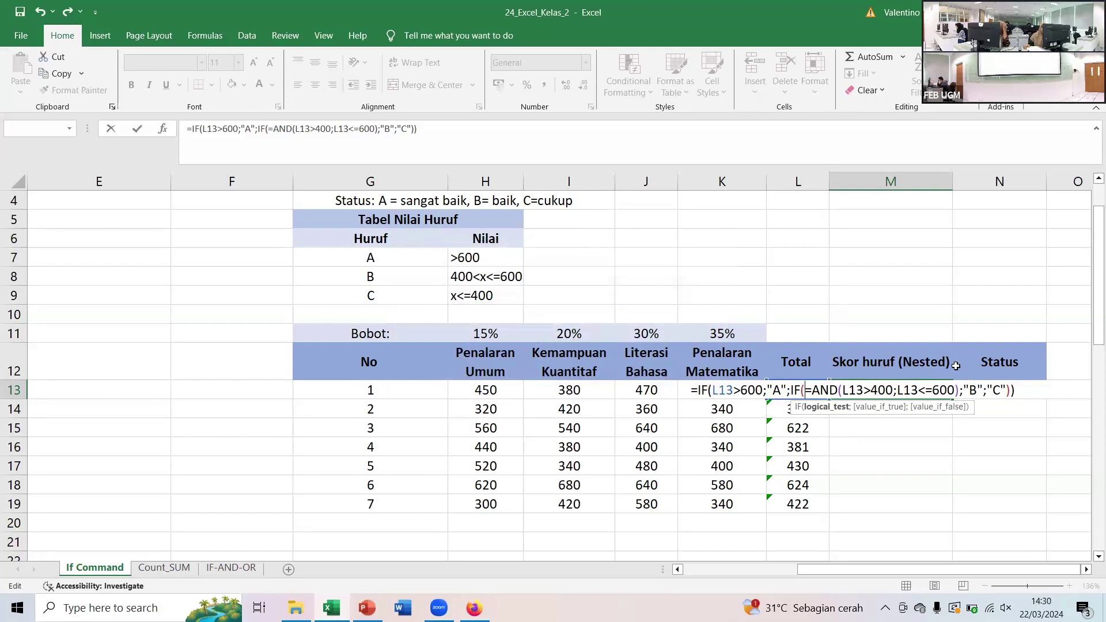
- Remove the extra equals sign before AND in the M13 formula and enter it
{"action": "left_click", "coordinate": [1015, 392]}
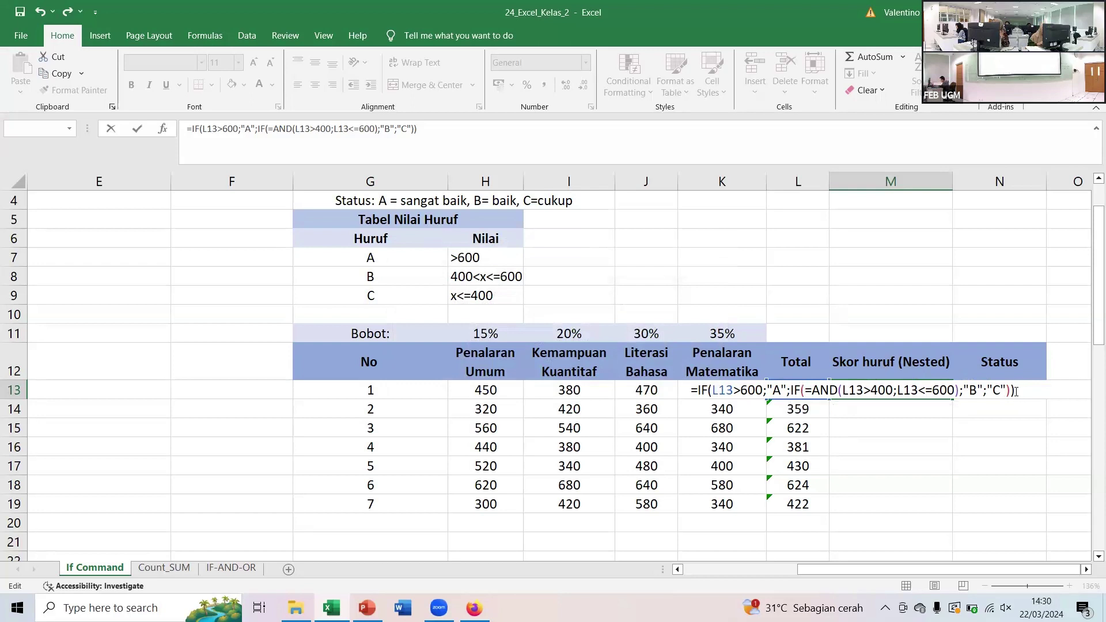
{"action": "key", "text": "BackSpace"}
{"action": "left_click", "coordinate": [806, 390]}
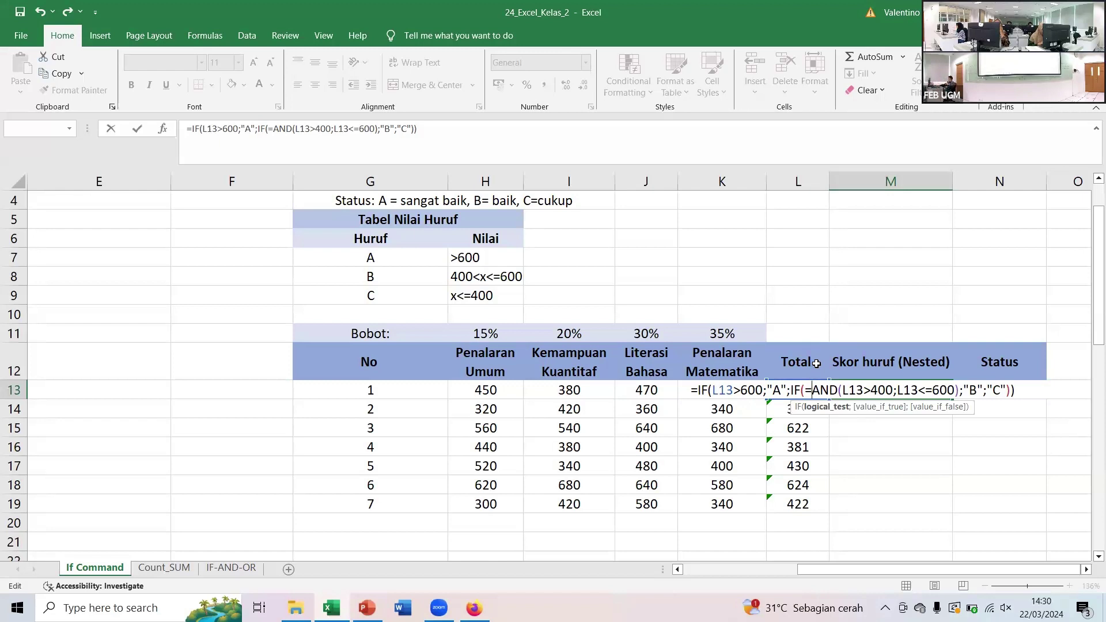
{"action": "key", "text": "Delete"}
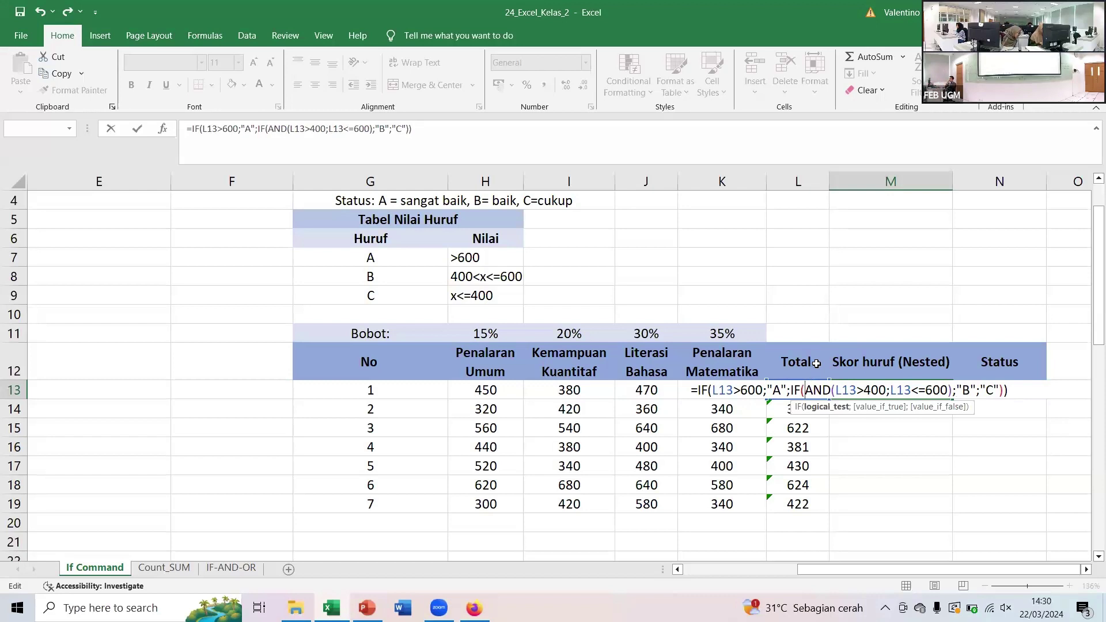
{"action": "left_click", "coordinate": [1017, 388]}
{"action": "key", "text": "Return"}
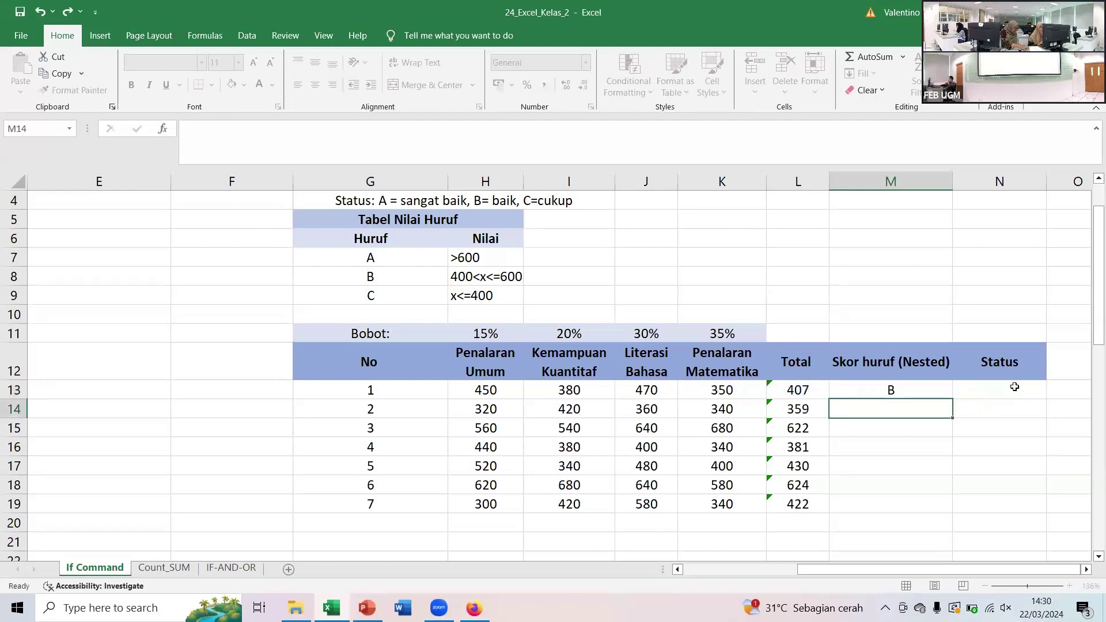
- Fill the grade formula from M13 down to M19 for all seven students and review the formula in M13
{"action": "key", "text": "Up"}
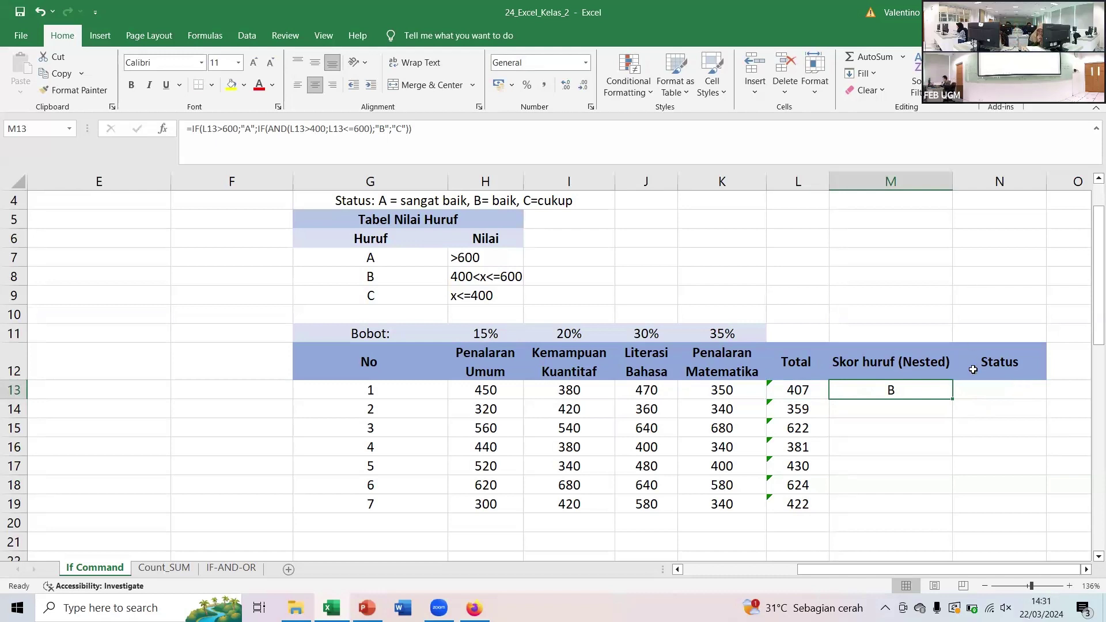
{"action": "left_click_drag", "start_coordinate": [951, 398], "coordinate": [937, 509]}
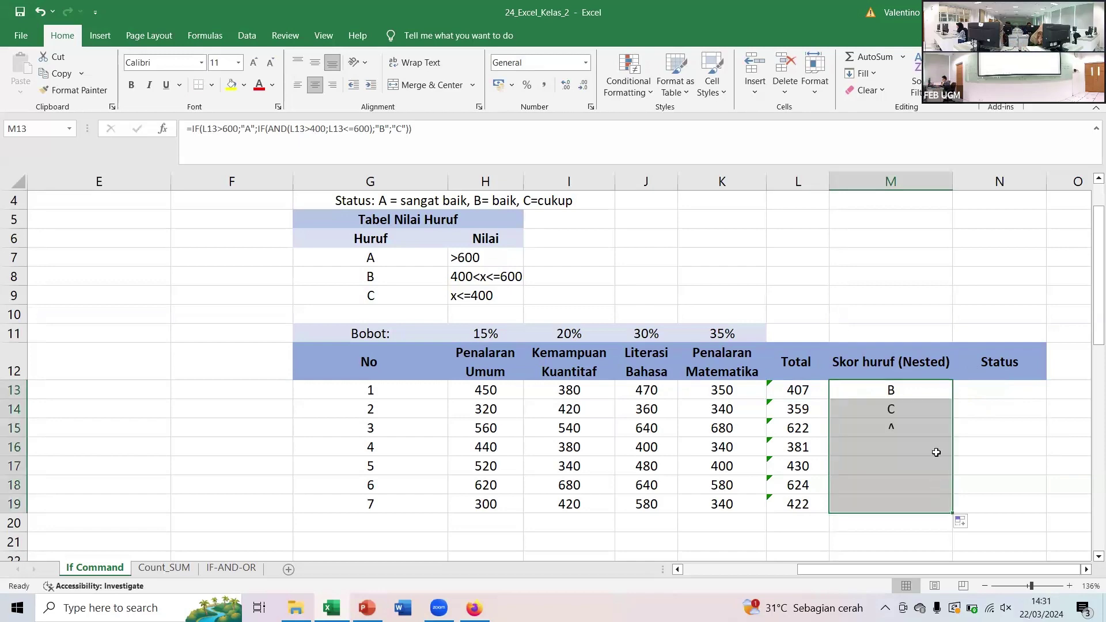
{"action": "left_click", "coordinate": [903, 388]}
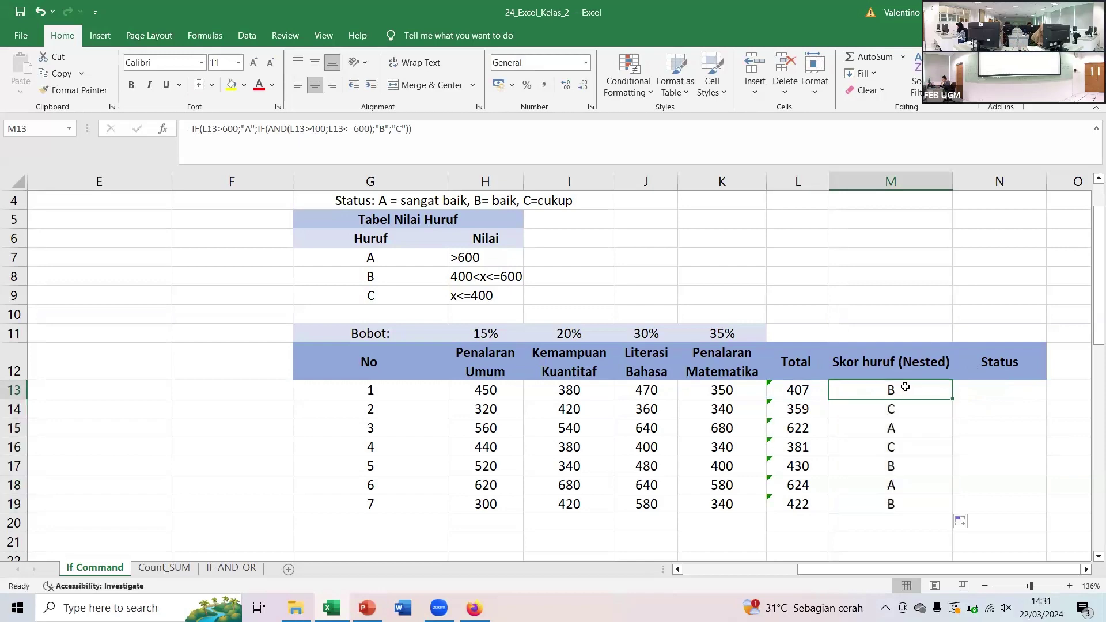
{"action": "scroll", "coordinate": [905, 387], "scroll_direction": "up", "scroll_amount": 1}
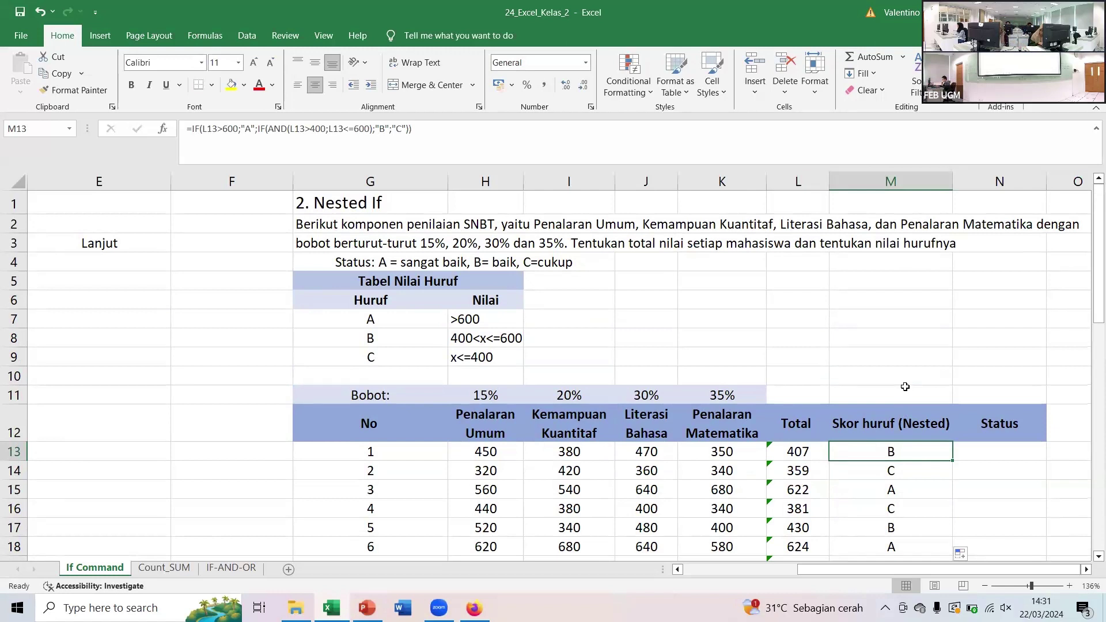
{"action": "scroll", "coordinate": [905, 387], "scroll_direction": "down", "scroll_amount": 1}
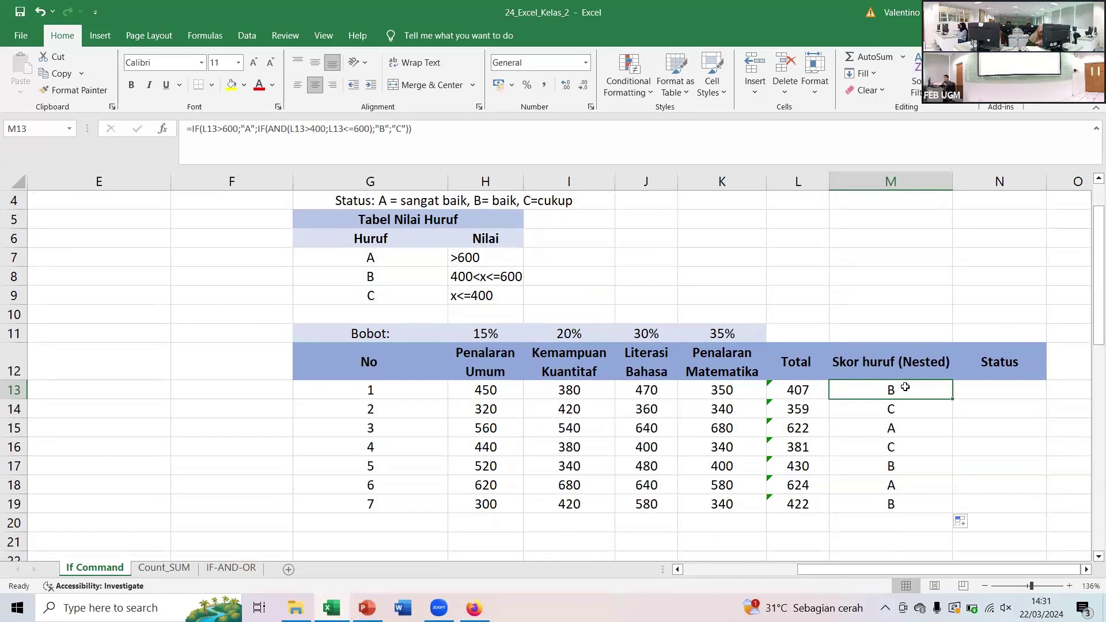
{"action": "double_click", "coordinate": [876, 390]}
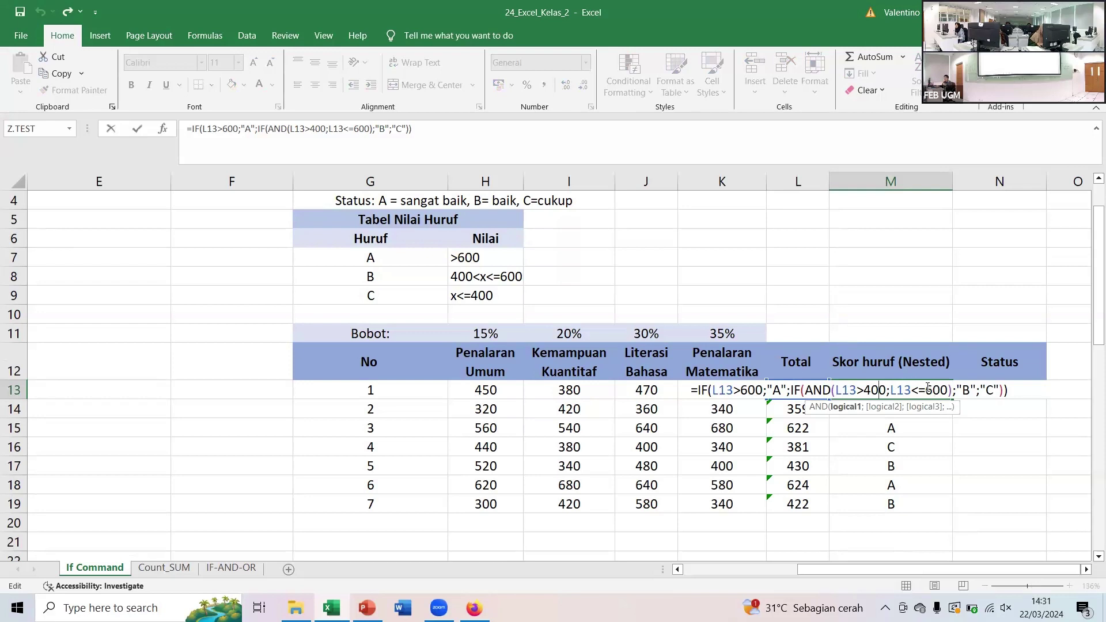
{"action": "left_click", "coordinate": [1022, 394]}
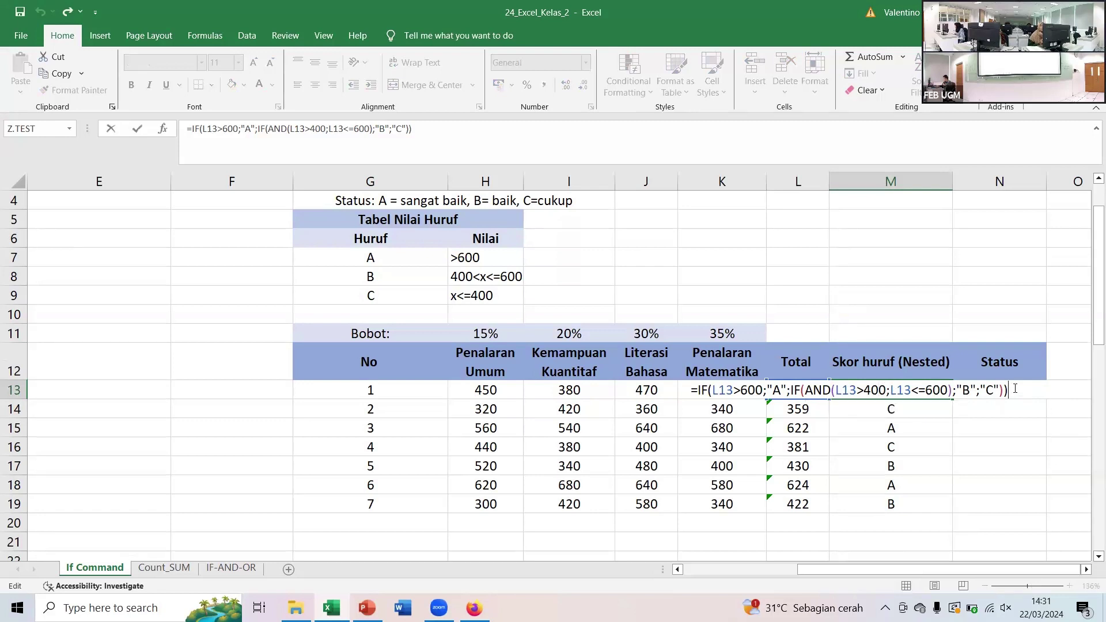
{"action": "key", "text": "Return"}
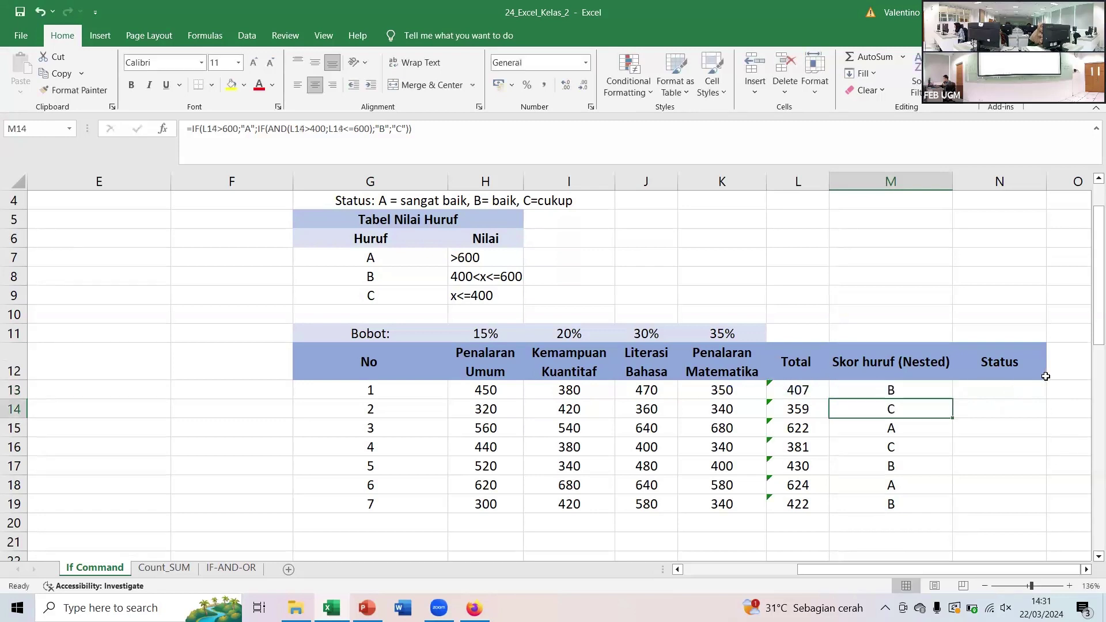
- Enter the grade B limits beside the Tabel Nilai Huruf, with 400 in I8 and 600 in J8
{"action": "left_click", "coordinate": [566, 278]}
{"action": "type", "text": "400"}
{"action": "key", "text": "Tab"}
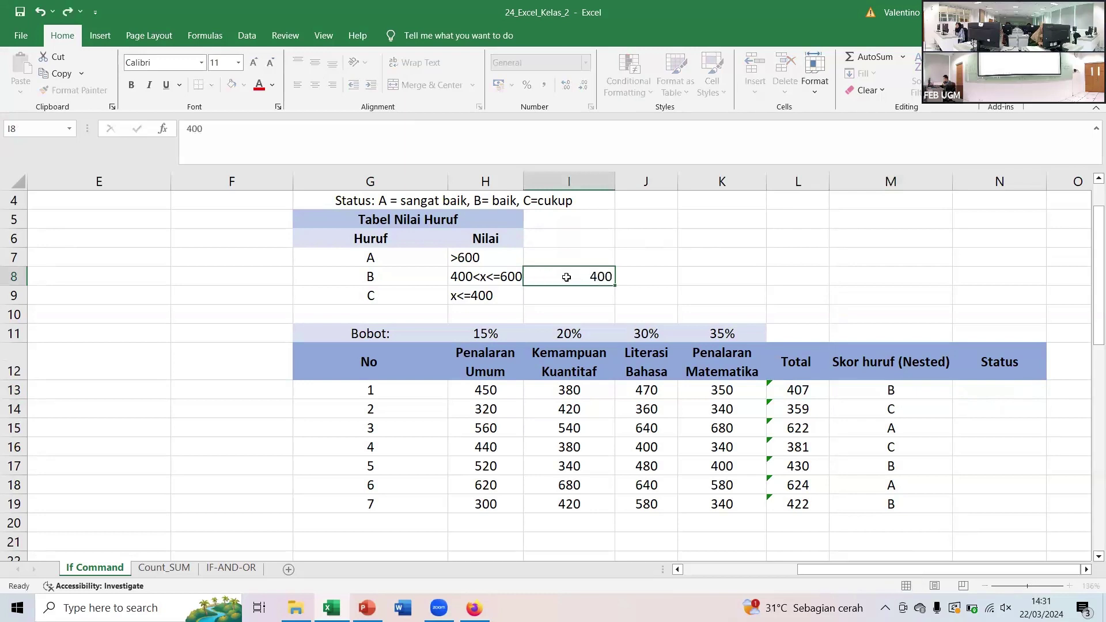
{"action": "type", "text": "600"}
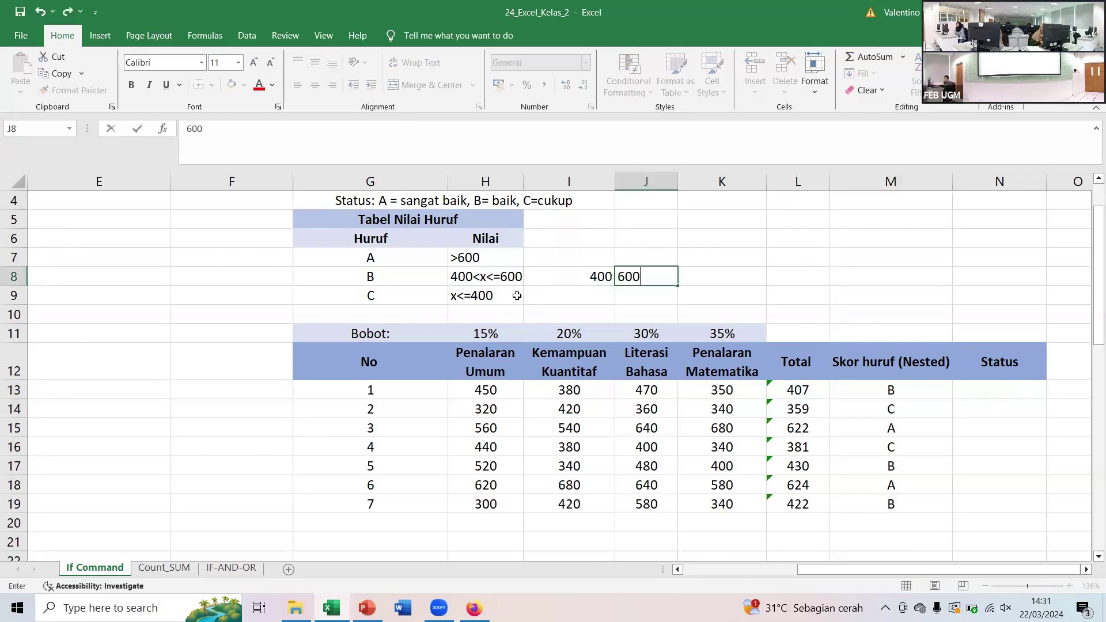
- Replace the 400 in the M13 formula's first AND condition with the absolute reference $I$8
{"action": "double_click", "coordinate": [878, 395]}
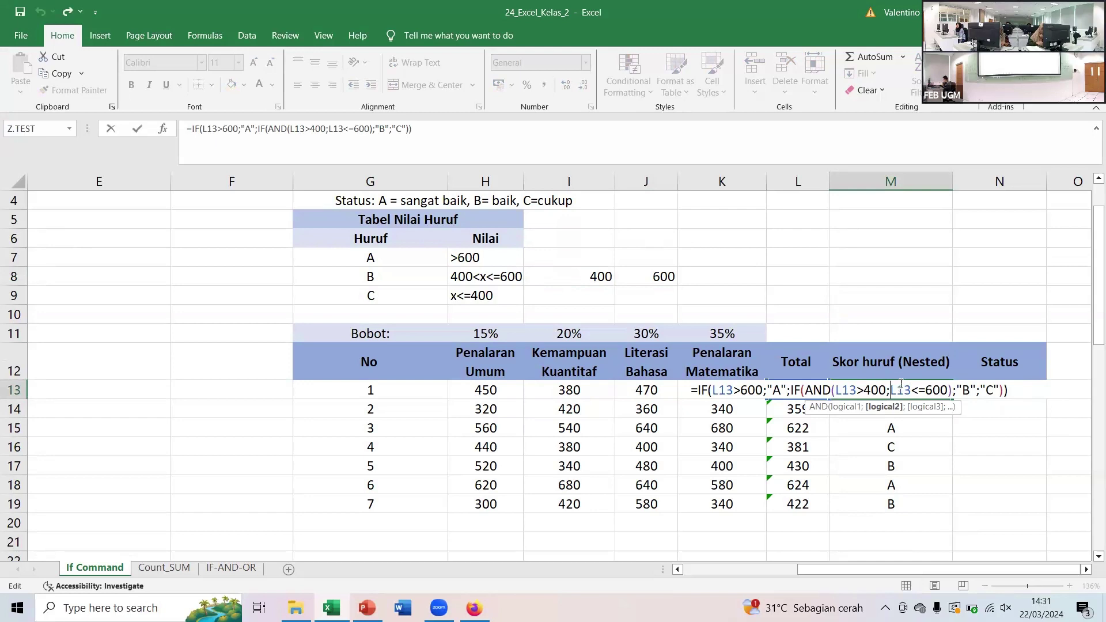
{"action": "key", "text": "Left"}
{"action": "key", "text": "BackSpace"}
{"action": "key", "text": "BackSpace"}
{"action": "key", "text": "BackSpace"}
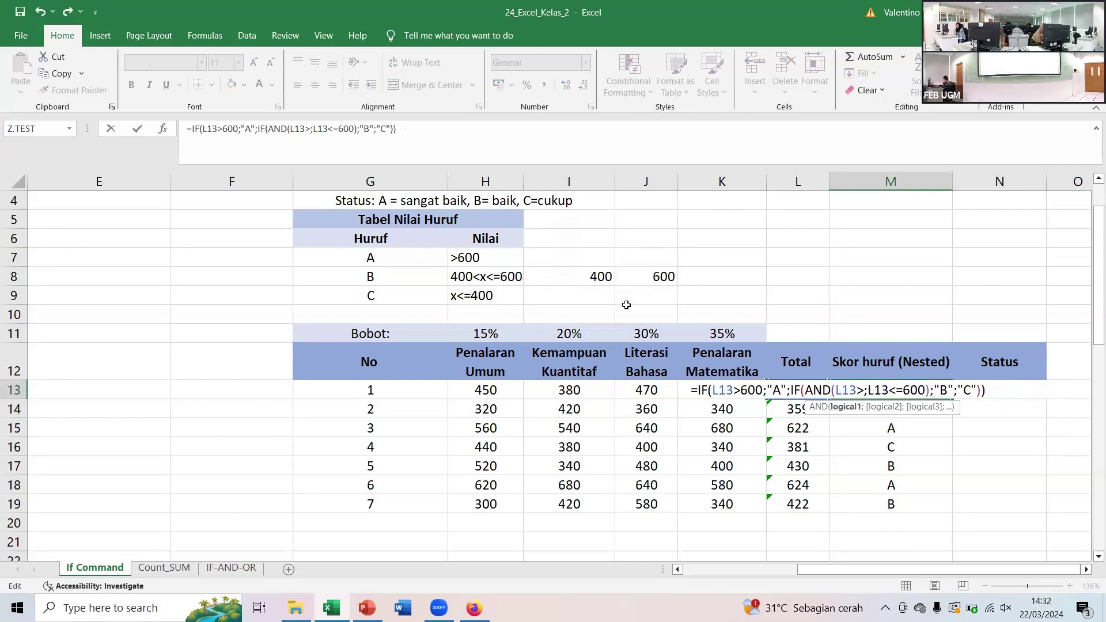
{"action": "left_click", "coordinate": [572, 276]}
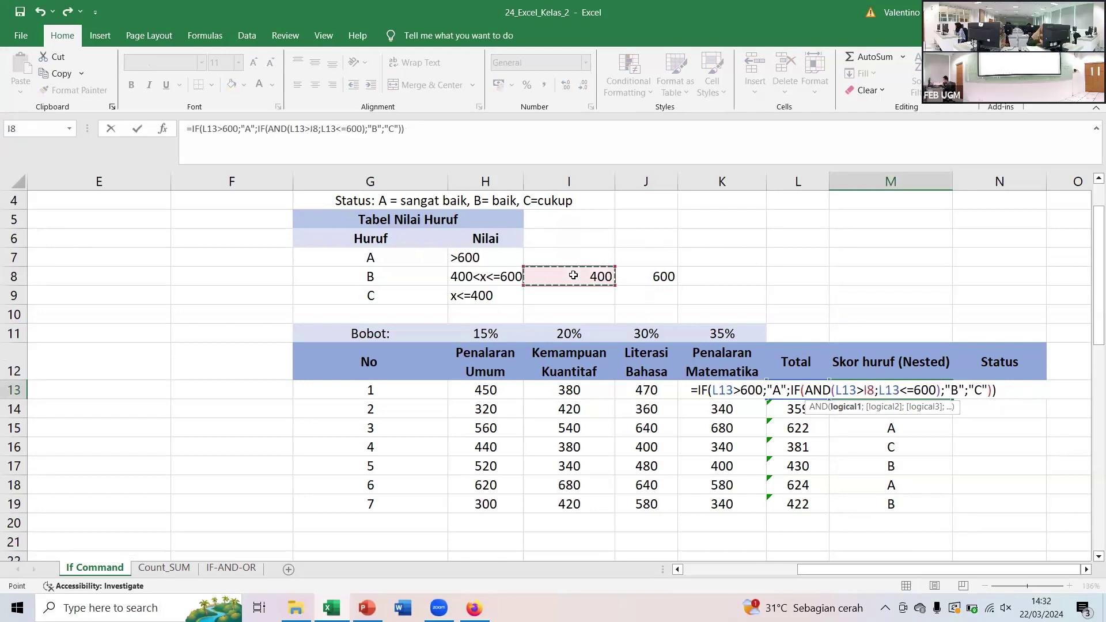
{"action": "key", "text": "F4"}
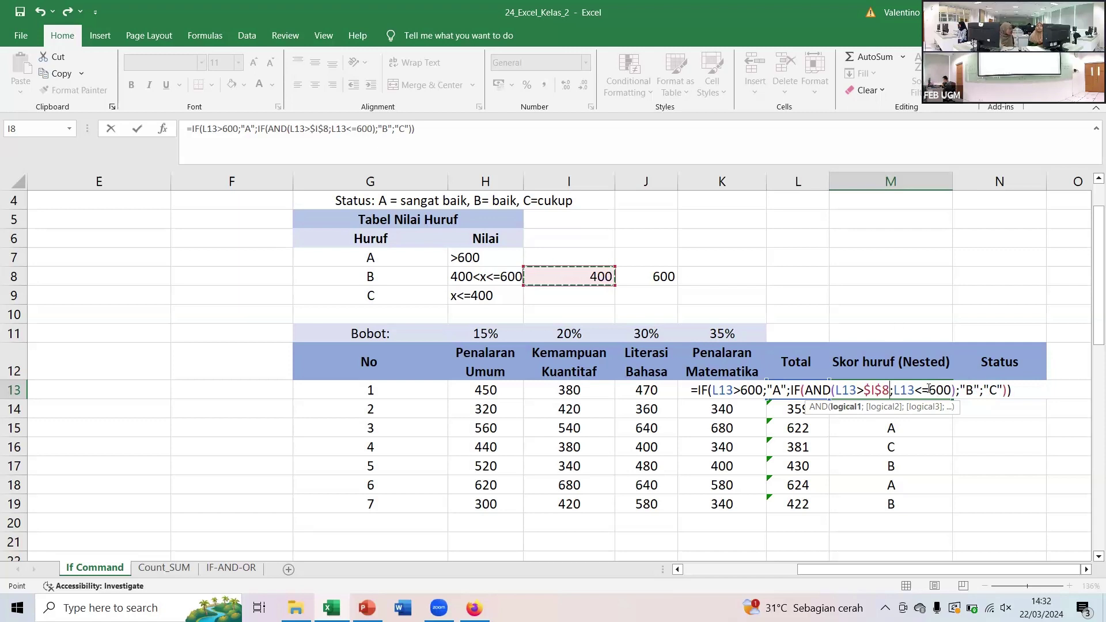
- Replace the 600 in the M13 formula's second AND condition with a reference to J8 and try to enter the formula
{"action": "left_click_drag", "start_coordinate": [930, 390], "coordinate": [953, 390]}
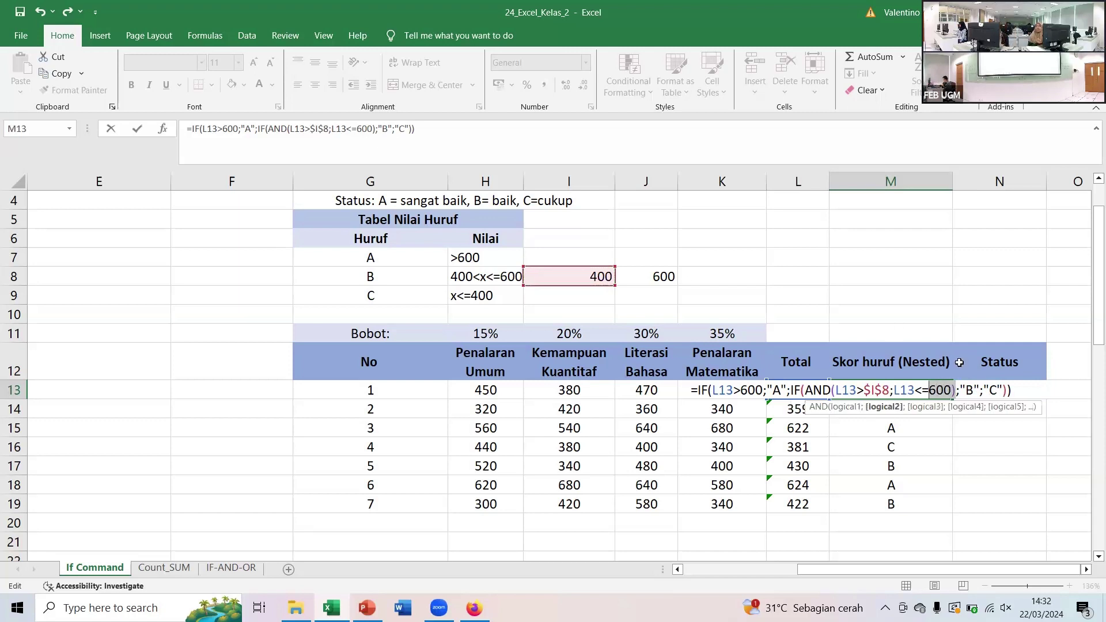
{"action": "key", "text": "BackSpace"}
{"action": "left_click", "coordinate": [662, 275]}
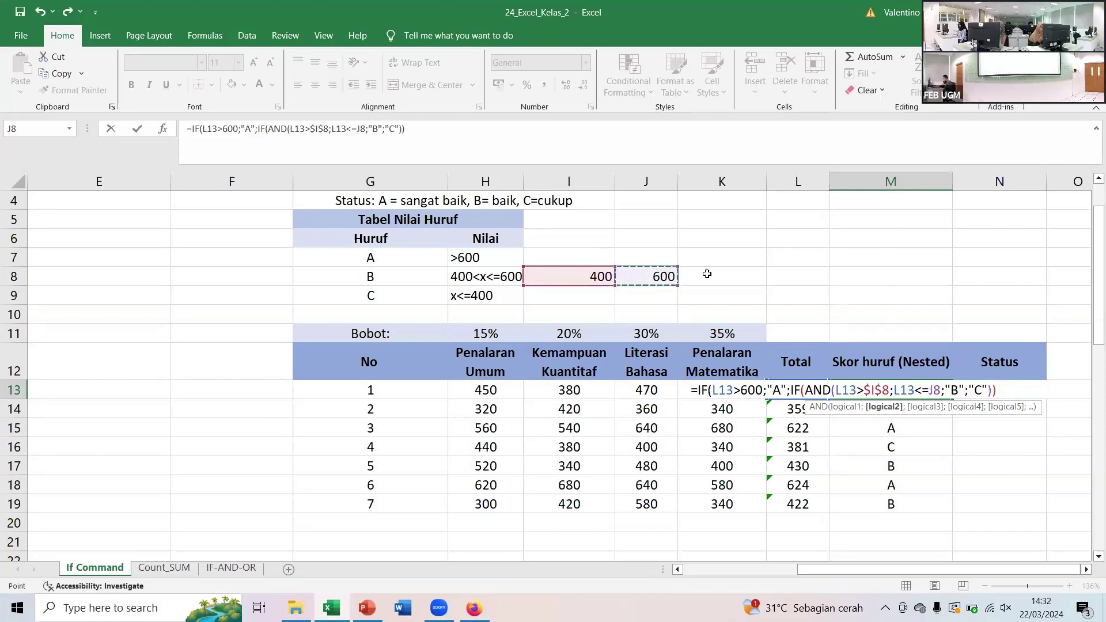
{"action": "key", "text": "F4"}
{"action": "key", "text": "Right"}
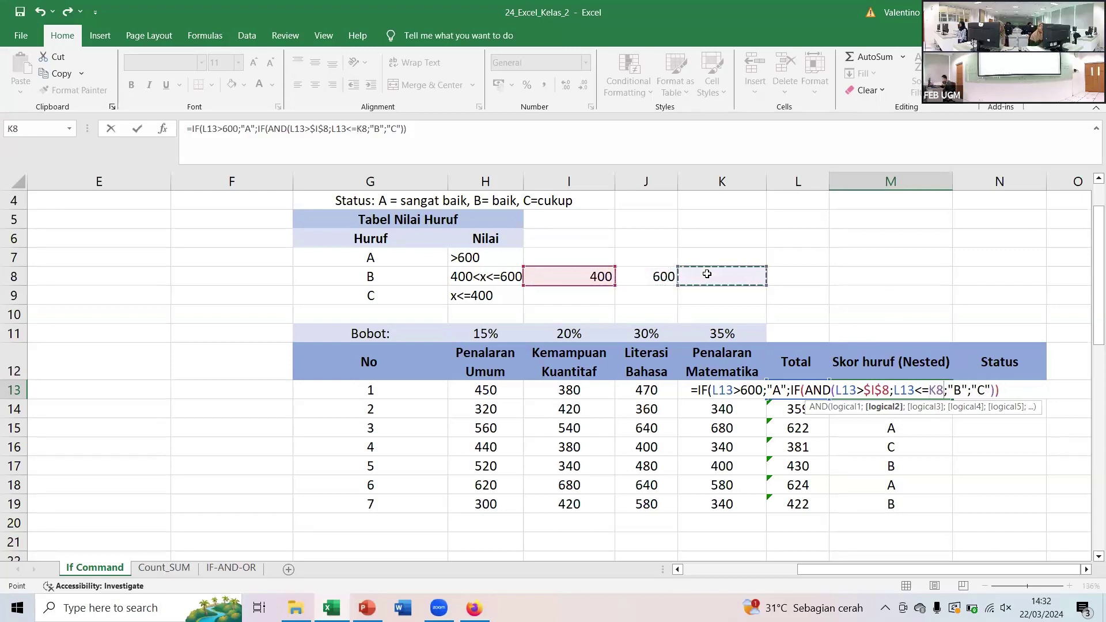
{"action": "key", "text": "Right"}
{"action": "key", "text": "Left"}
{"action": "key", "text": "Left"}
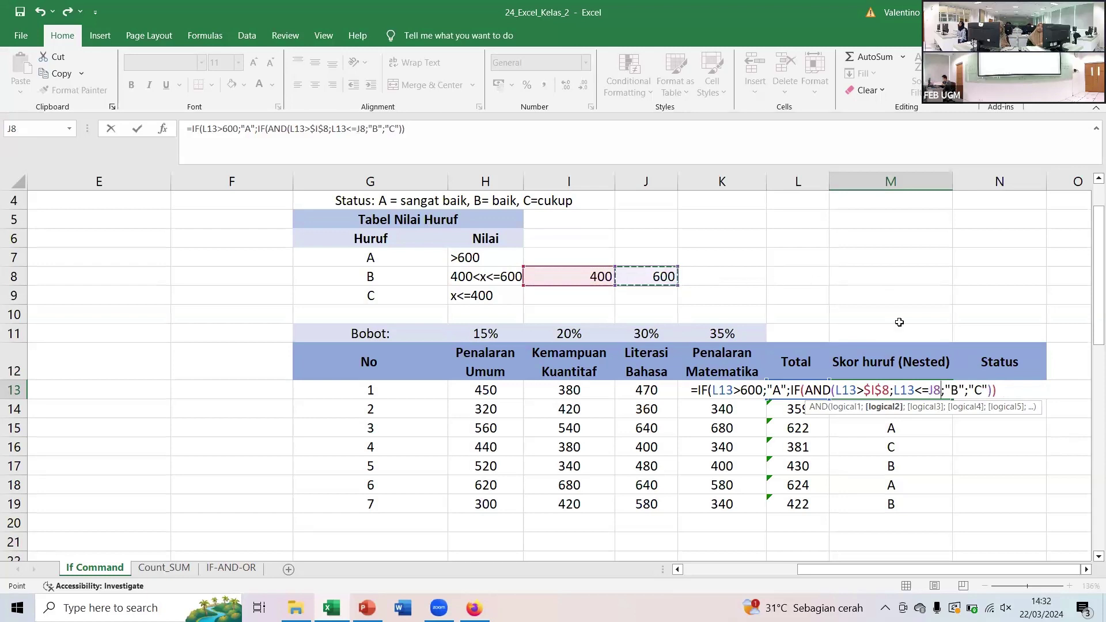
{"action": "left_click", "coordinate": [1012, 392]}
{"action": "key", "text": "Return"}
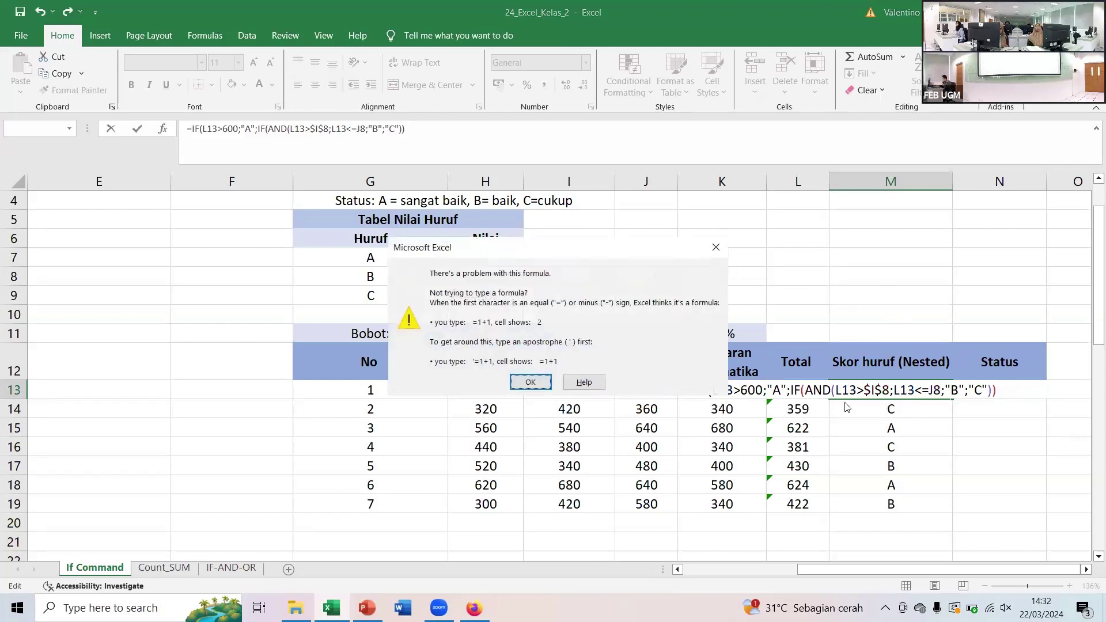
{"action": "left_click", "coordinate": [524, 380]}
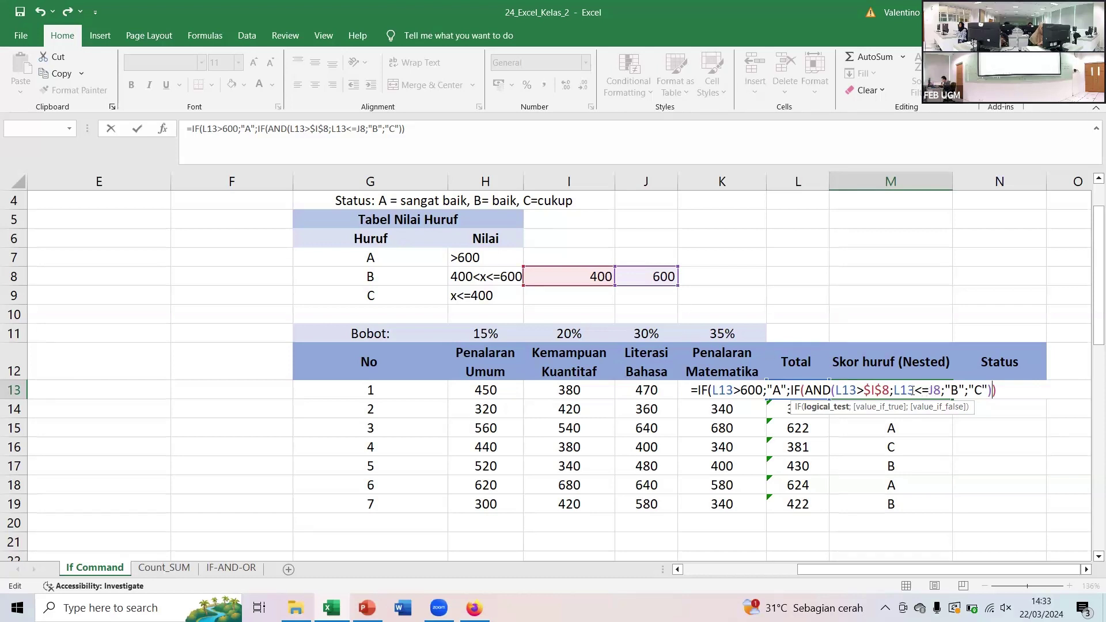
- Try to enter the M13 formula with an additional closing parenthesis at its end
{"action": "left_click", "coordinate": [1019, 390]}
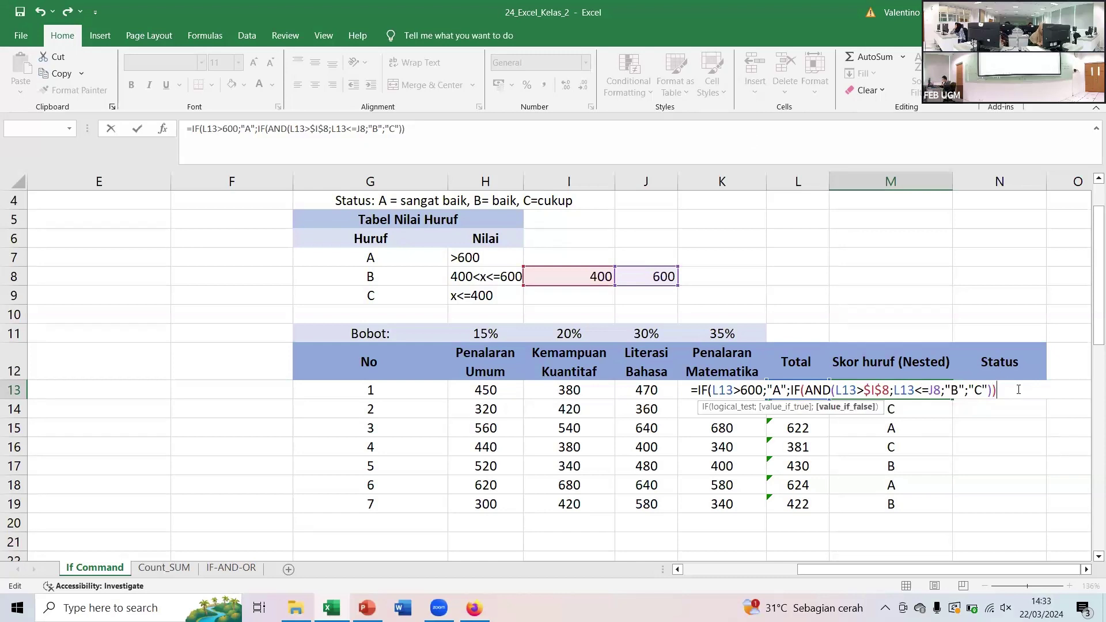
{"action": "type", "text": ")"}
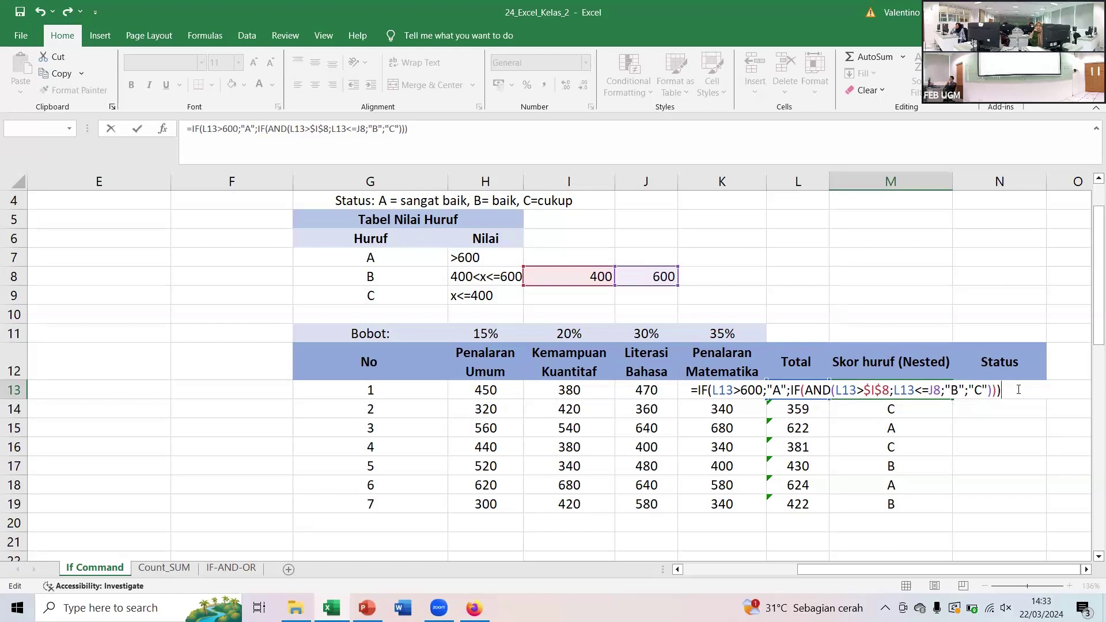
{"action": "key", "text": "Return"}
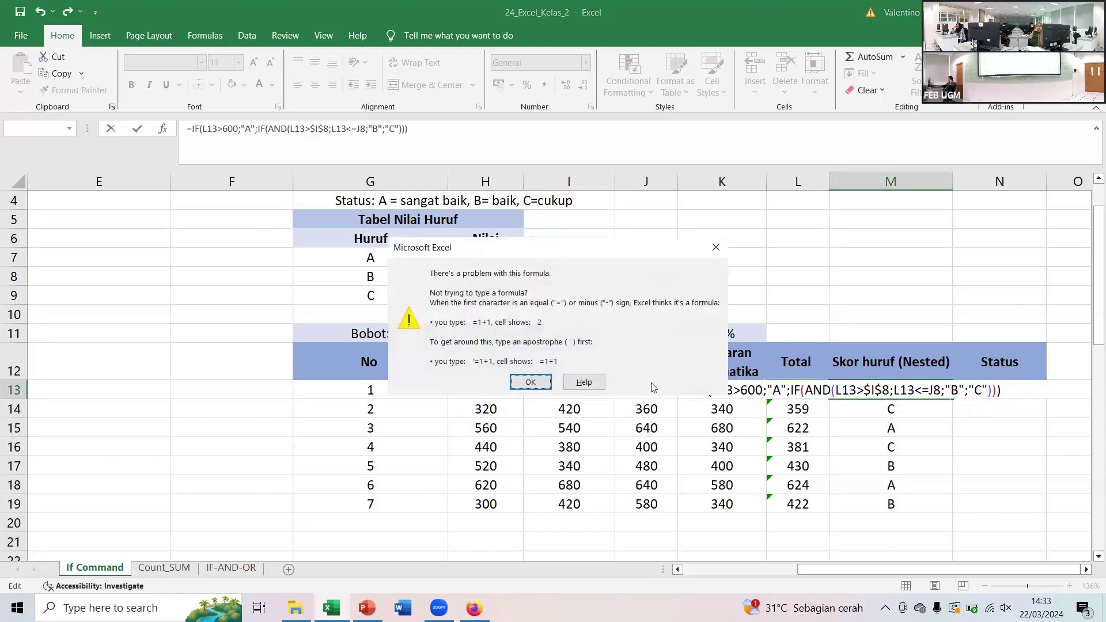
{"action": "left_click", "coordinate": [528, 378]}
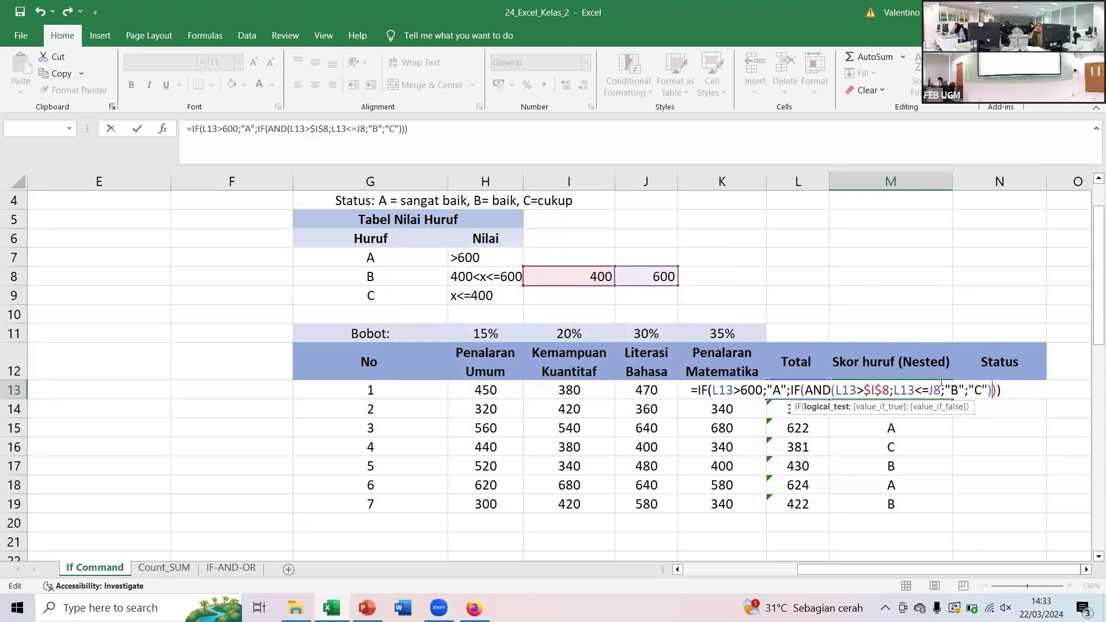
{"action": "key", "text": "BackSpace"}
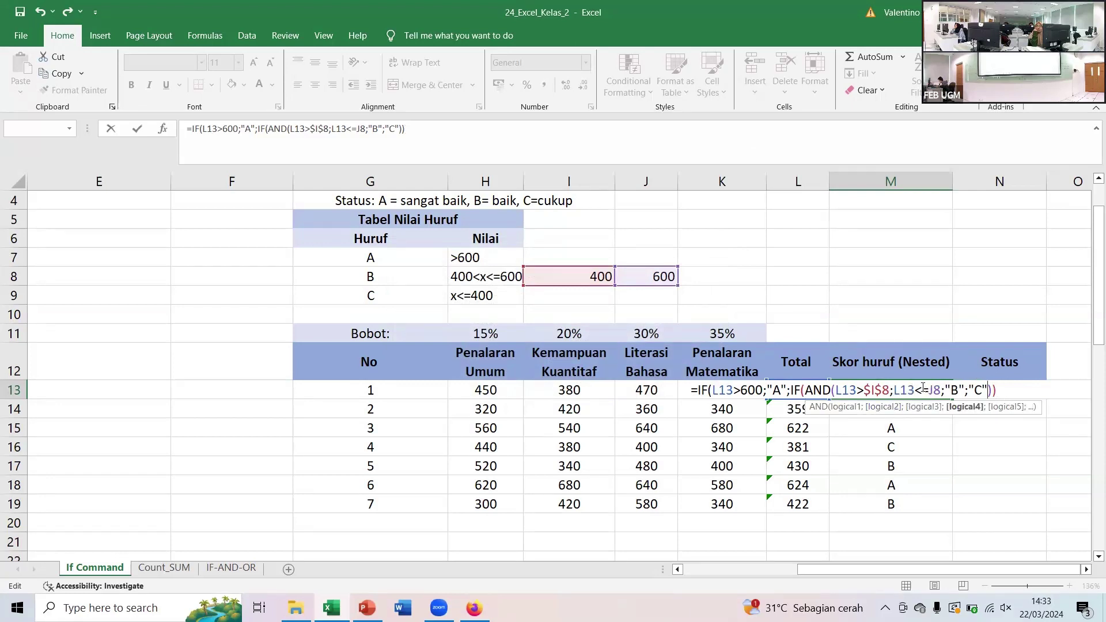
- Insert the closing parenthesis of AND after J8 in the M13 formula, enter it, and review the corrected formula
{"action": "left_click", "coordinate": [941, 387]}
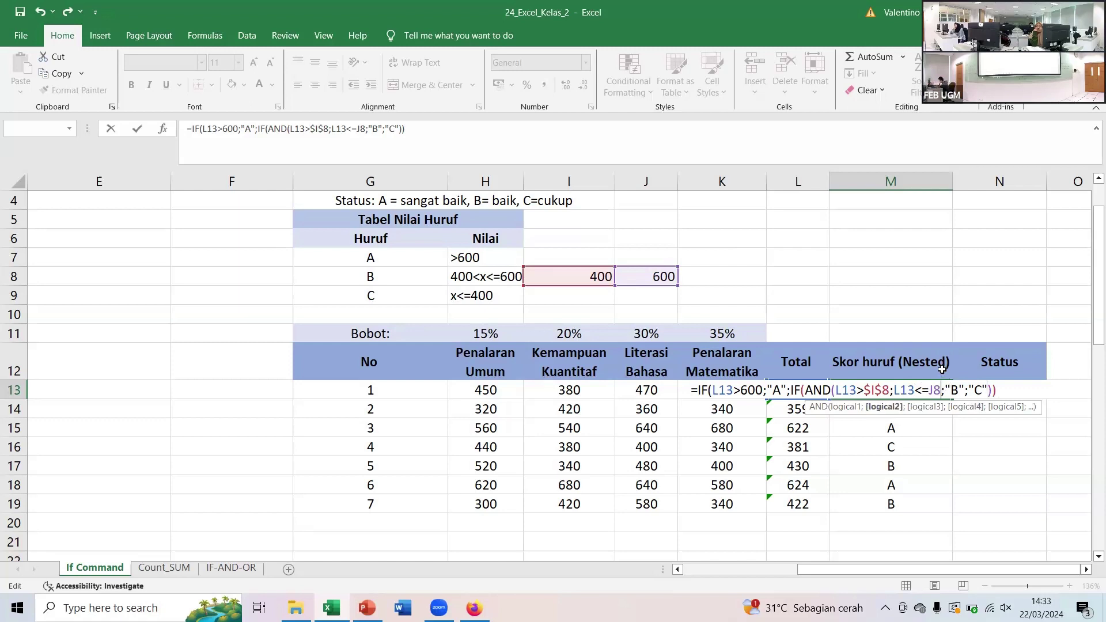
{"action": "type", "text": ")"}
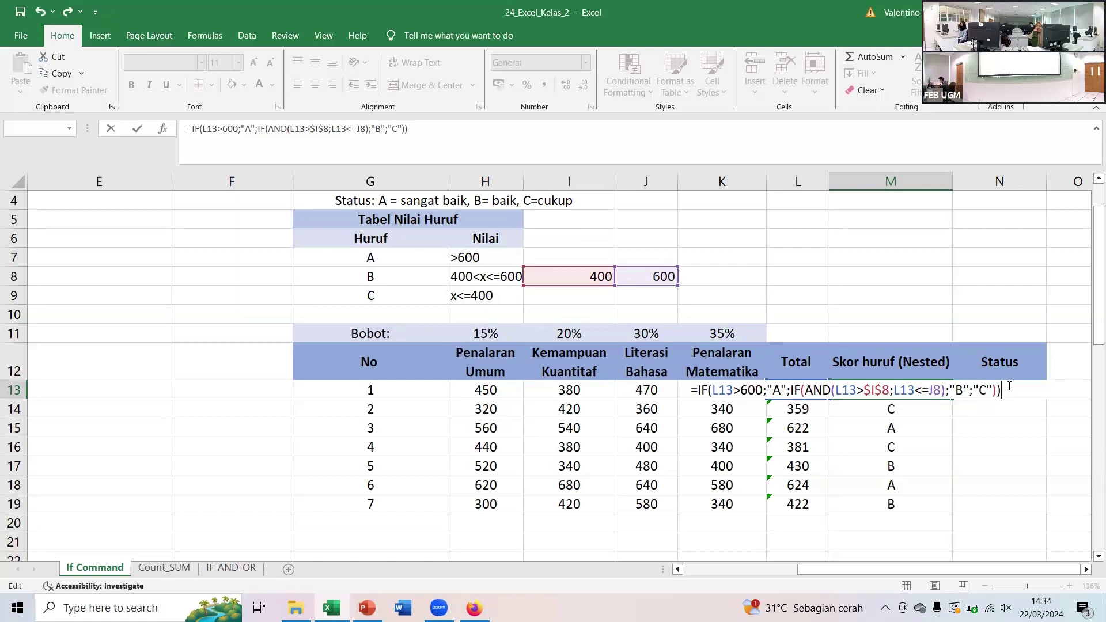
{"action": "key", "text": "Return"}
{"action": "key", "text": "Up"}
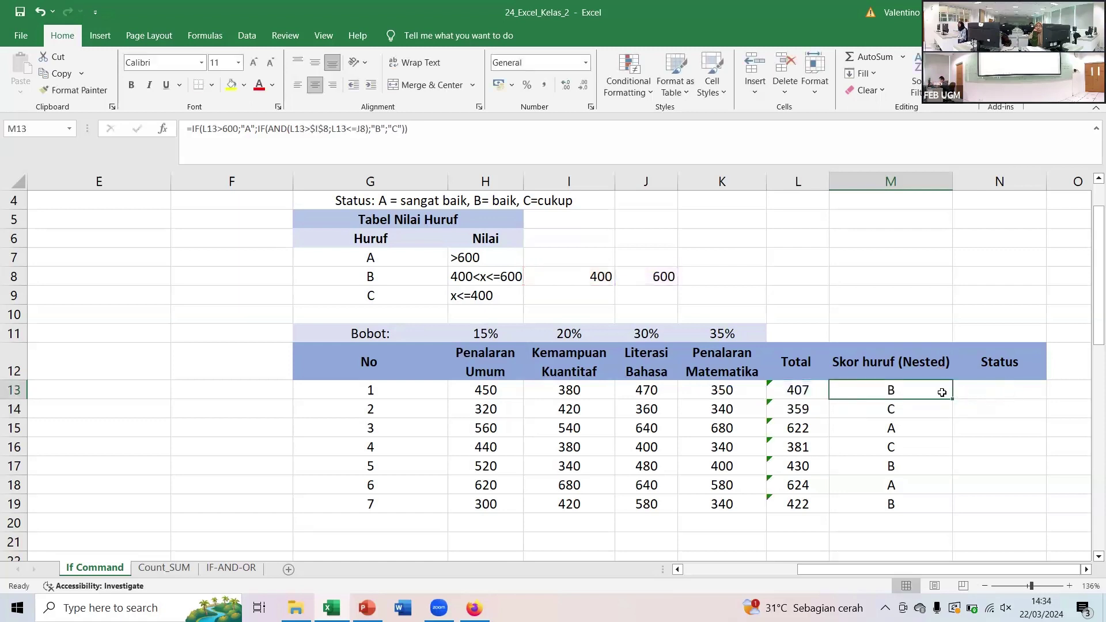
{"action": "double_click", "coordinate": [900, 390]}
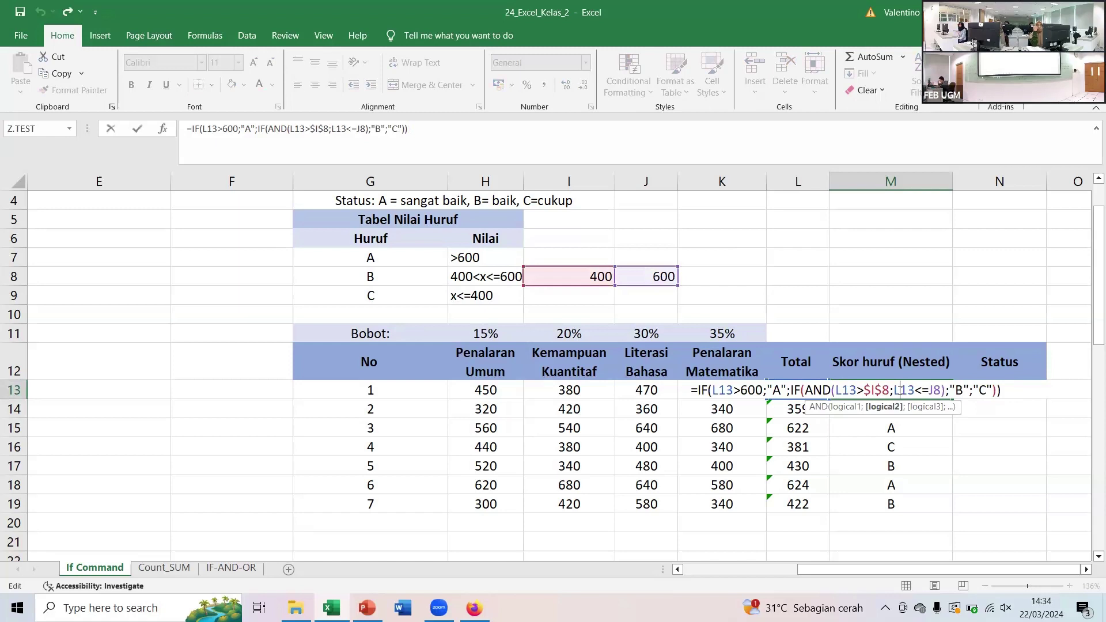
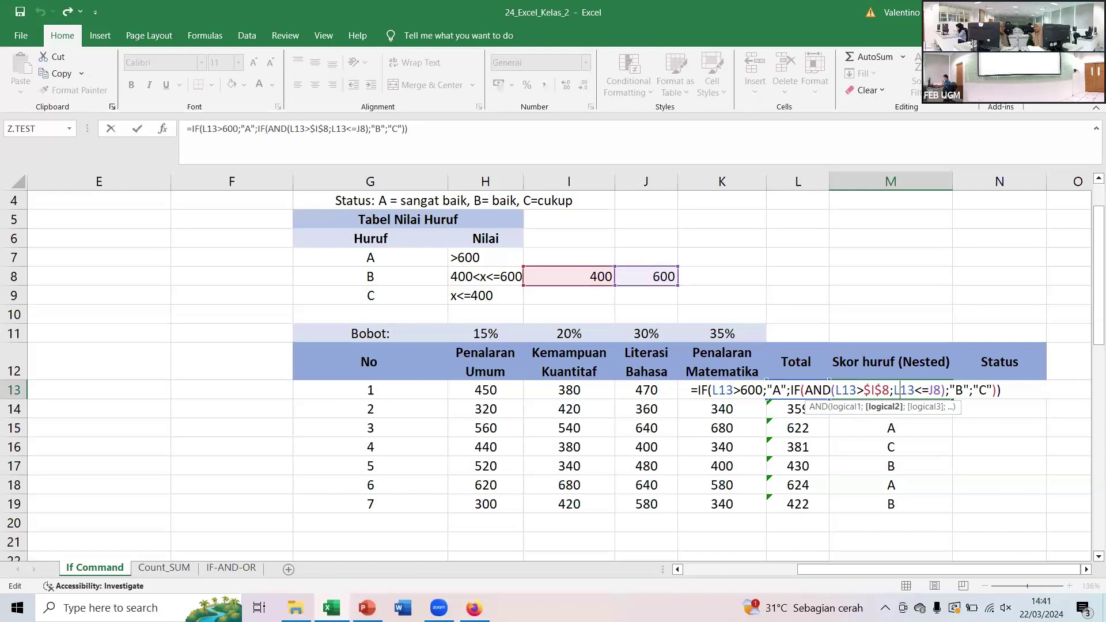
{"action": "left_click", "coordinate": [1008, 394]}
{"action": "key", "text": "Return"}
- Begin the Status formula in N13 with =IF(M13=$G$7;"SANGAT BAIK"; using an absolute reference to grade A
{"action": "left_click", "coordinate": [1007, 393]}
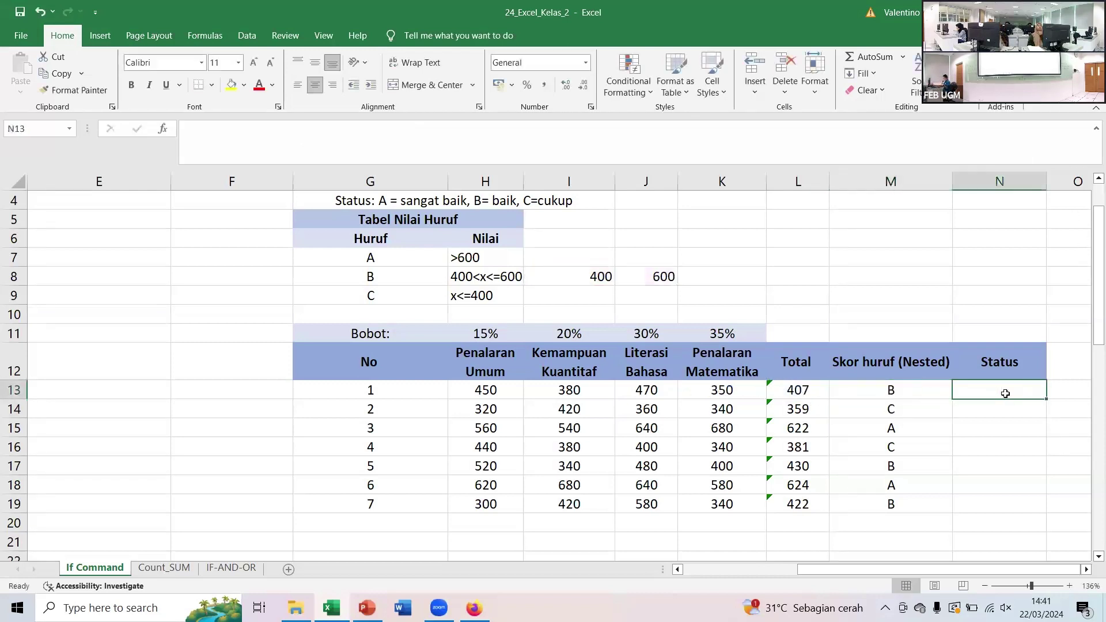
{"action": "type", "text": "="}
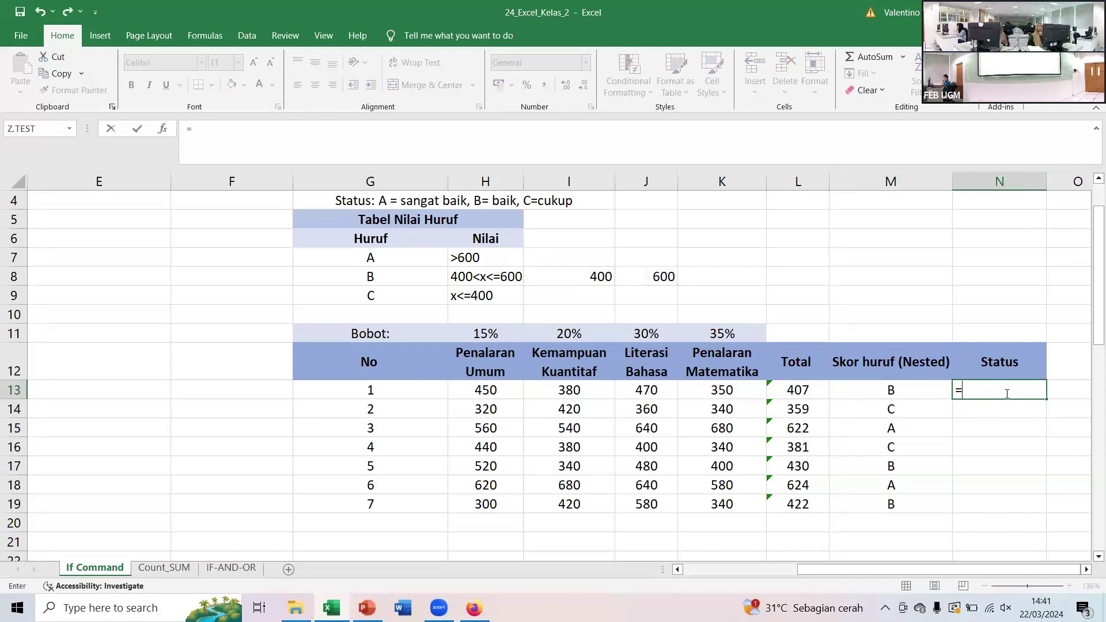
{"action": "type", "text": "IF("}
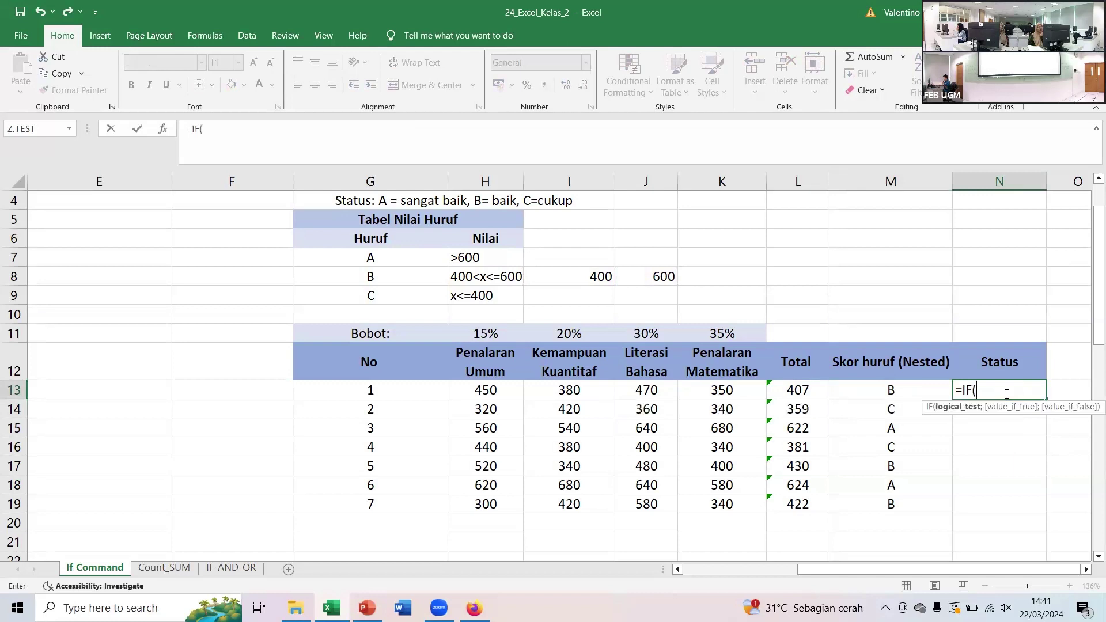
{"action": "left_click", "coordinate": [877, 393]}
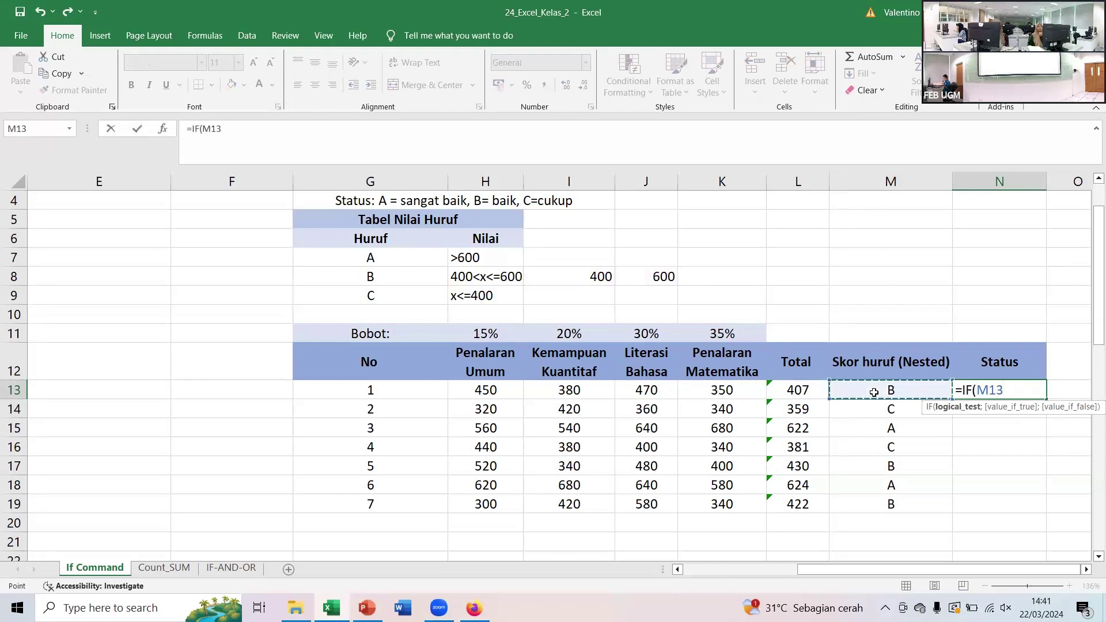
{"action": "type", "text": "="}
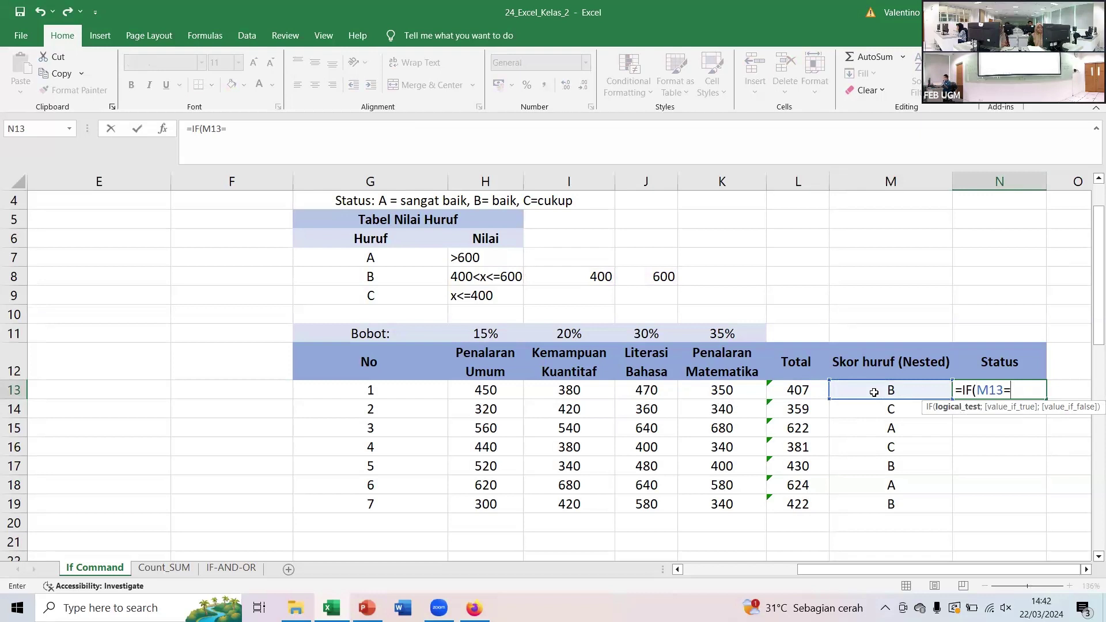
{"action": "left_click", "coordinate": [391, 257]}
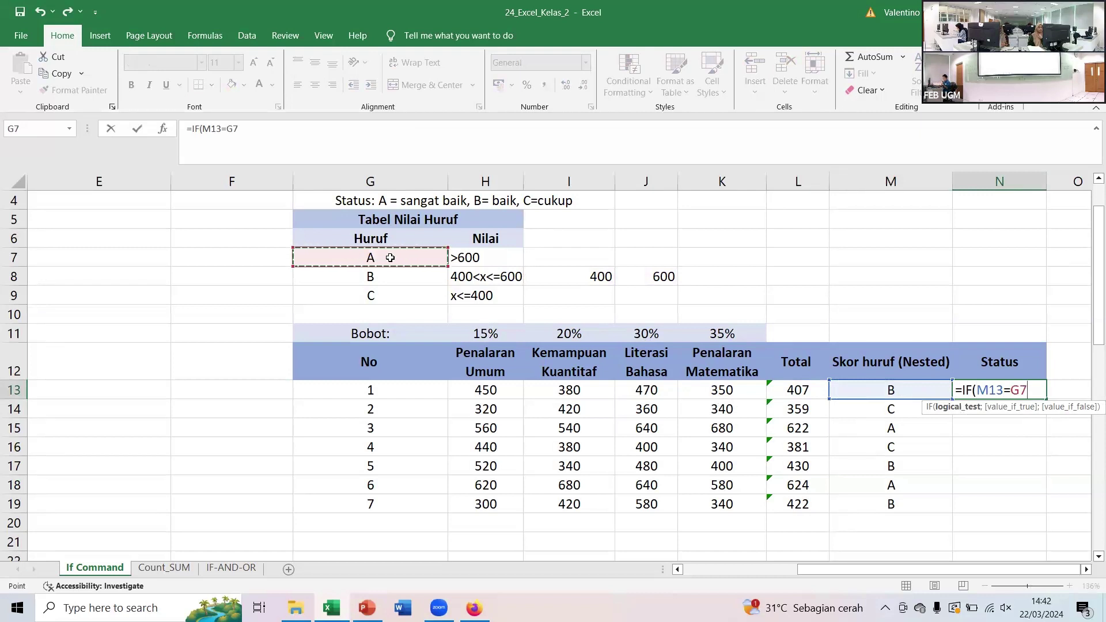
{"action": "key", "text": "F4"}
{"action": "type", "text": ";"}
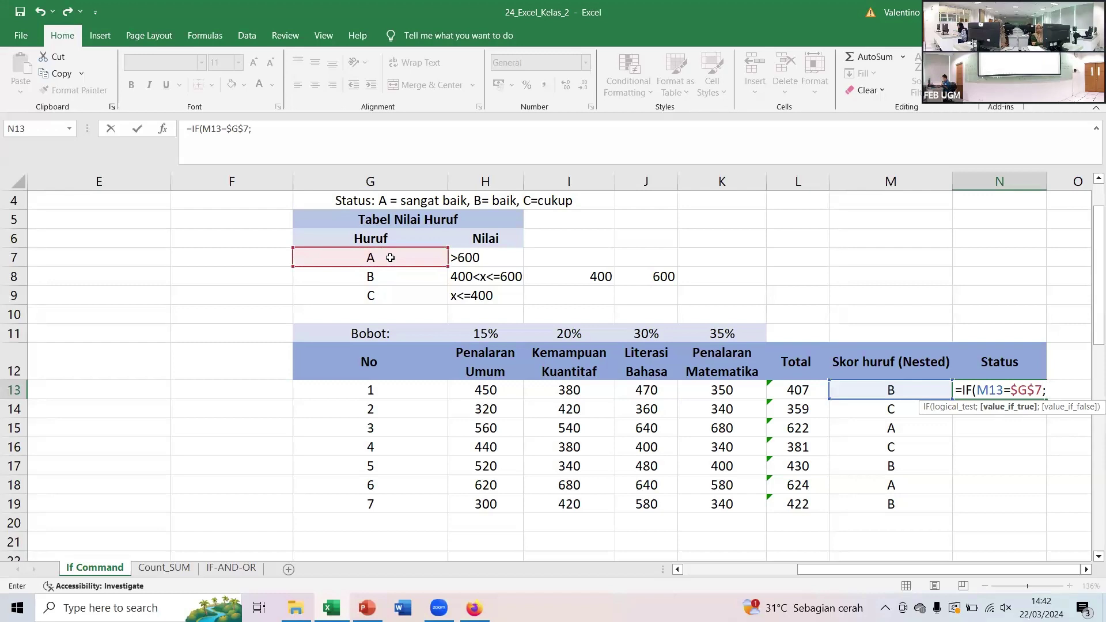
{"action": "type", "text": "\"SANGAT B"}
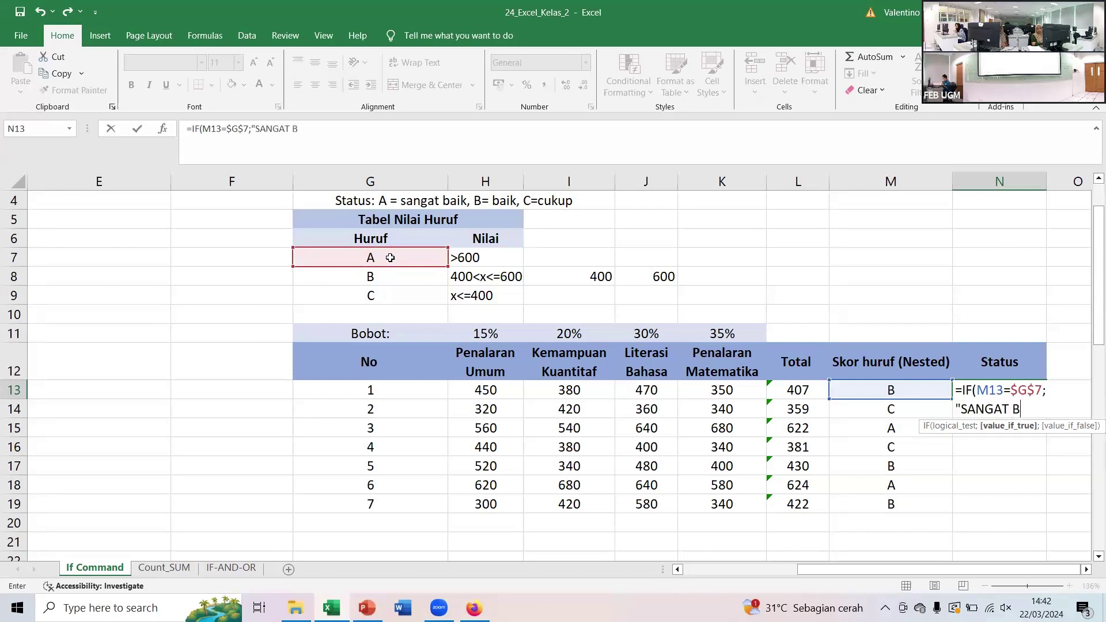
{"action": "type", "text": "AIK"}
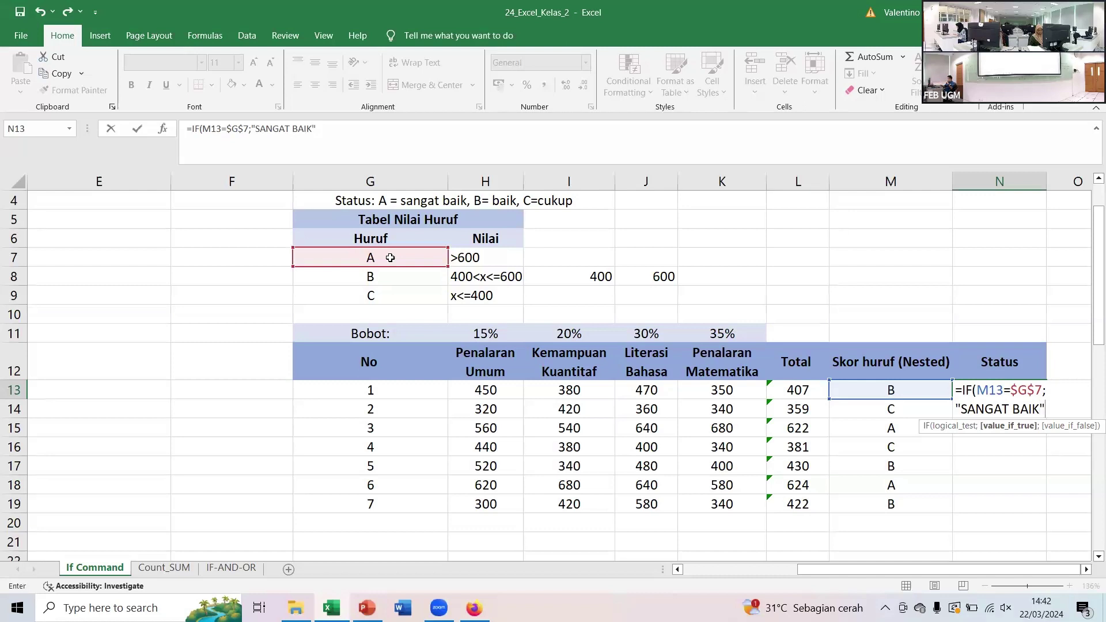
{"action": "type", "text": ";"}
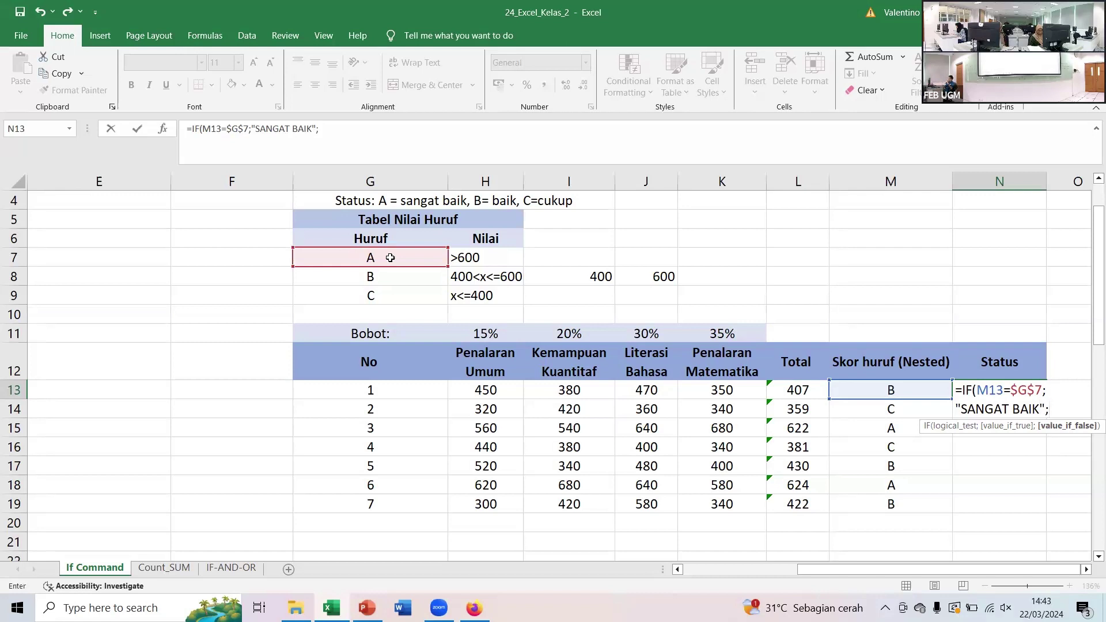
- Complete the N13 formula with the nested condition IF(M13=G8;"BAIK";"CUKUP")) and enter it
{"action": "type", "text": "IF"}
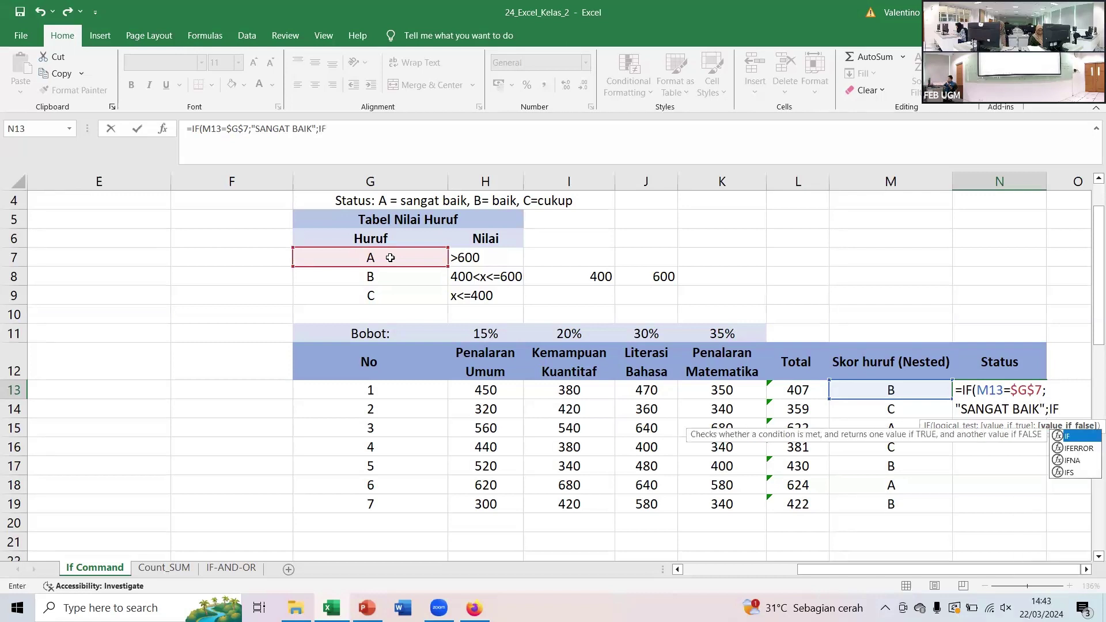
{"action": "type", "text": "("}
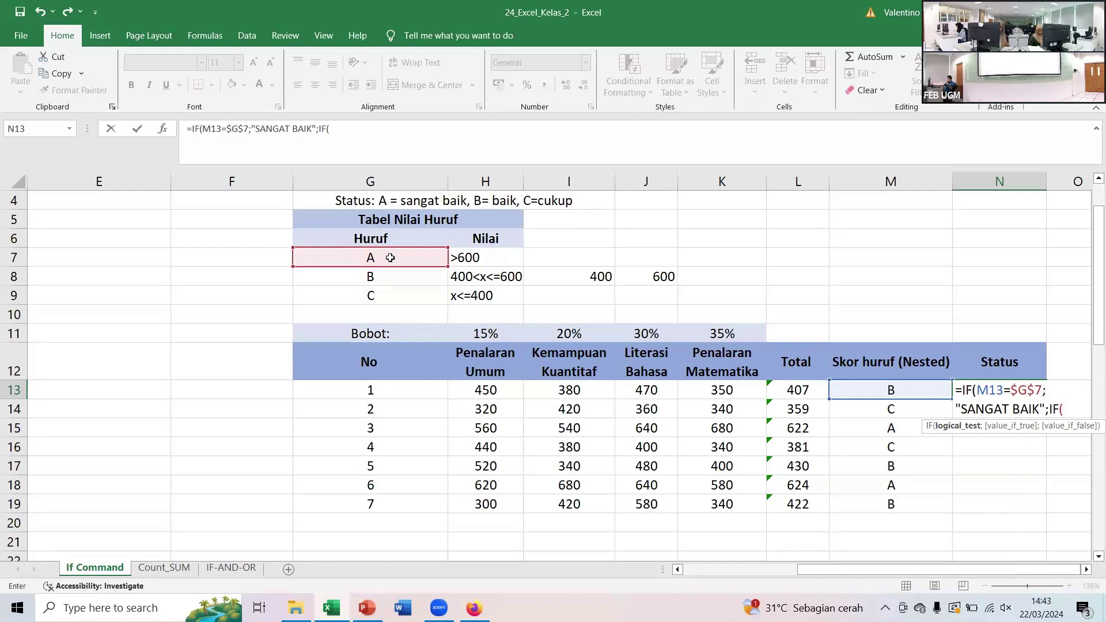
{"action": "left_click", "coordinate": [897, 390]}
{"action": "type", "text": "="}
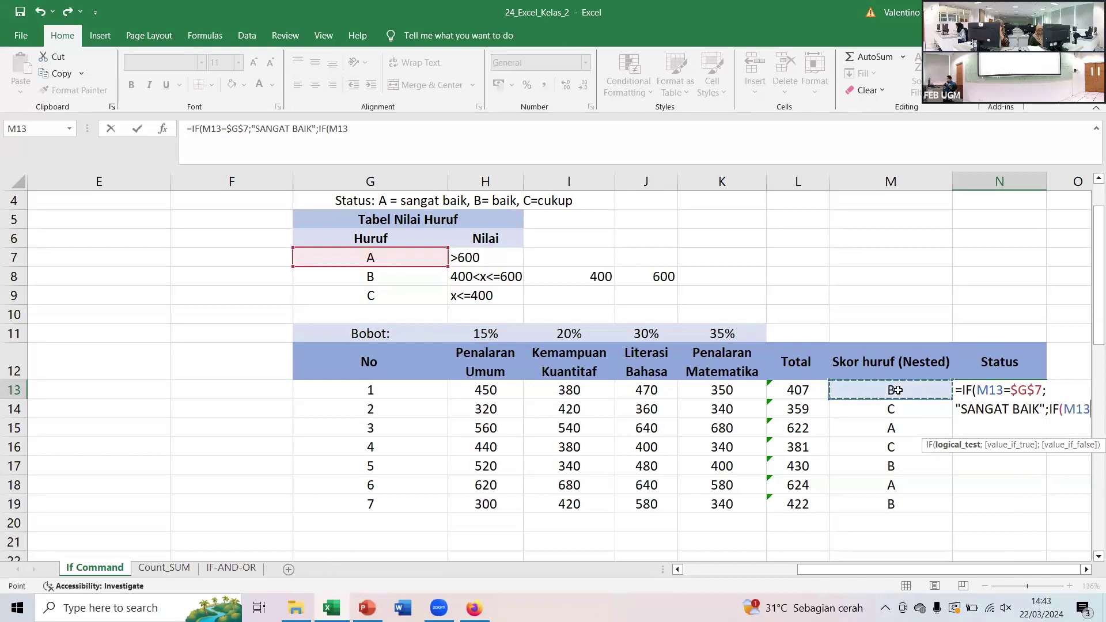
{"action": "left_click", "coordinate": [361, 276]}
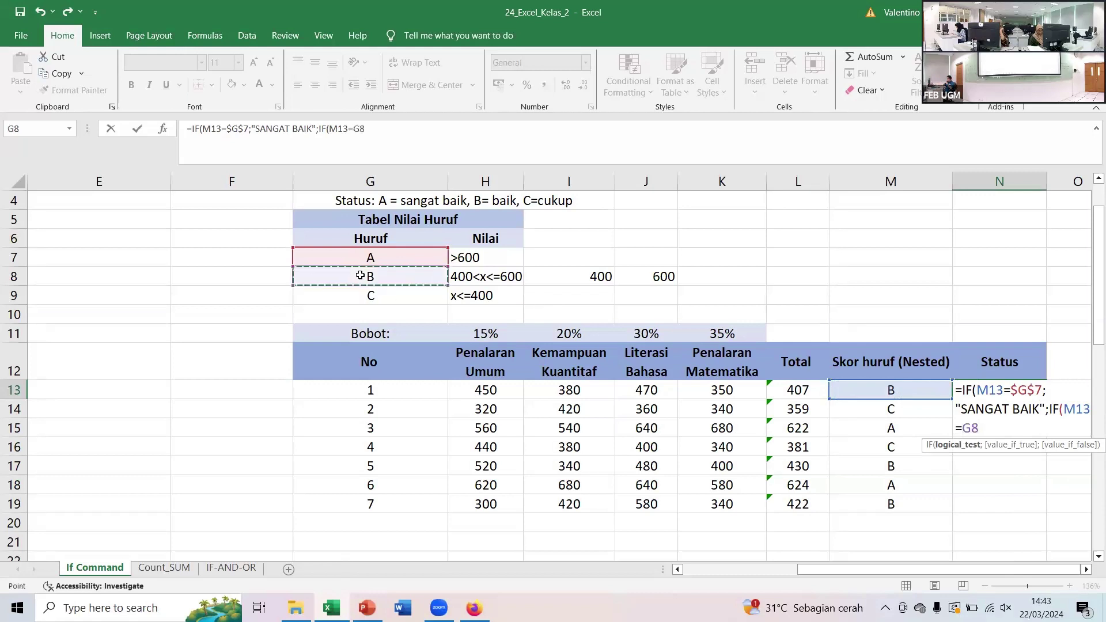
{"action": "type", "text": ";"}
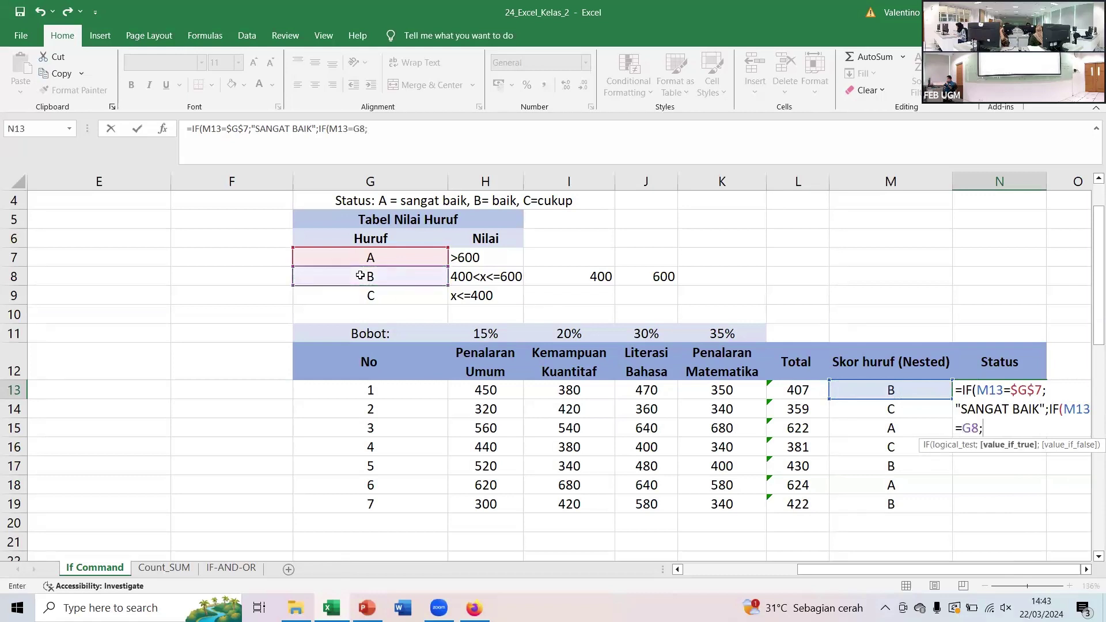
{"action": "type", "text": "\"BAIK\";"}
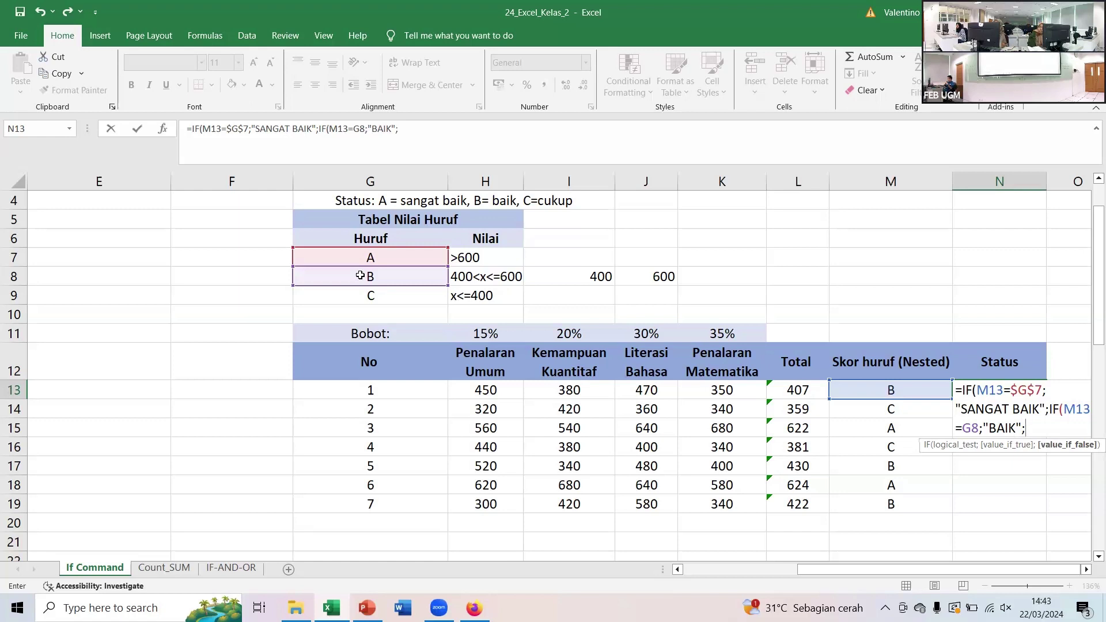
{"action": "type", "text": "\"CUKUP\")"}
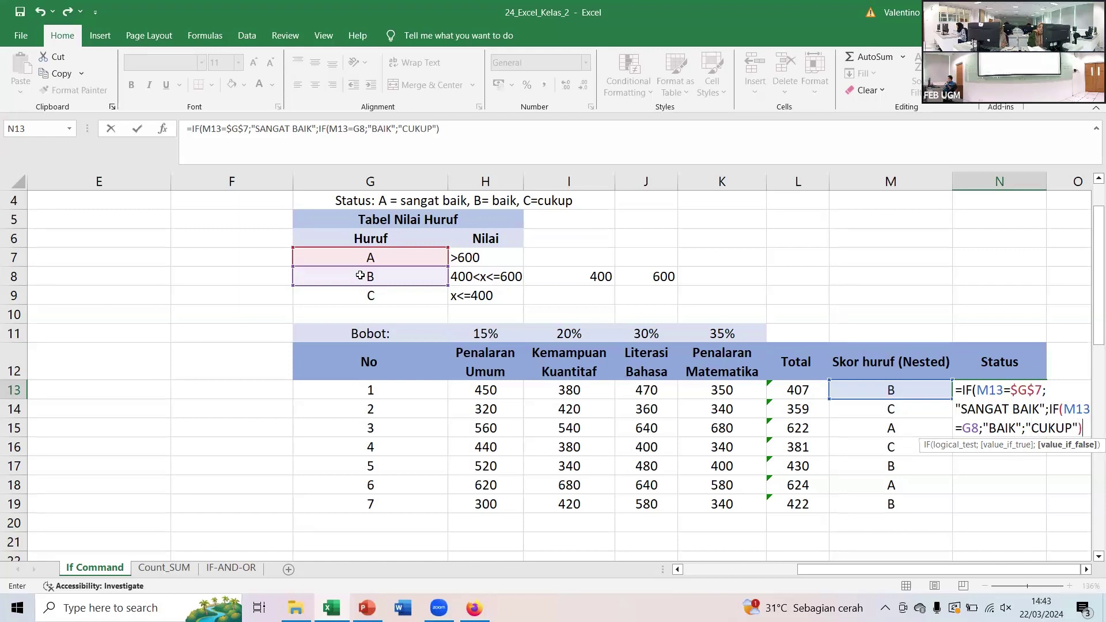
{"action": "key", "text": "BackSpace"}
{"action": "type", "text": ")"}
{"action": "type", "text": ")"}
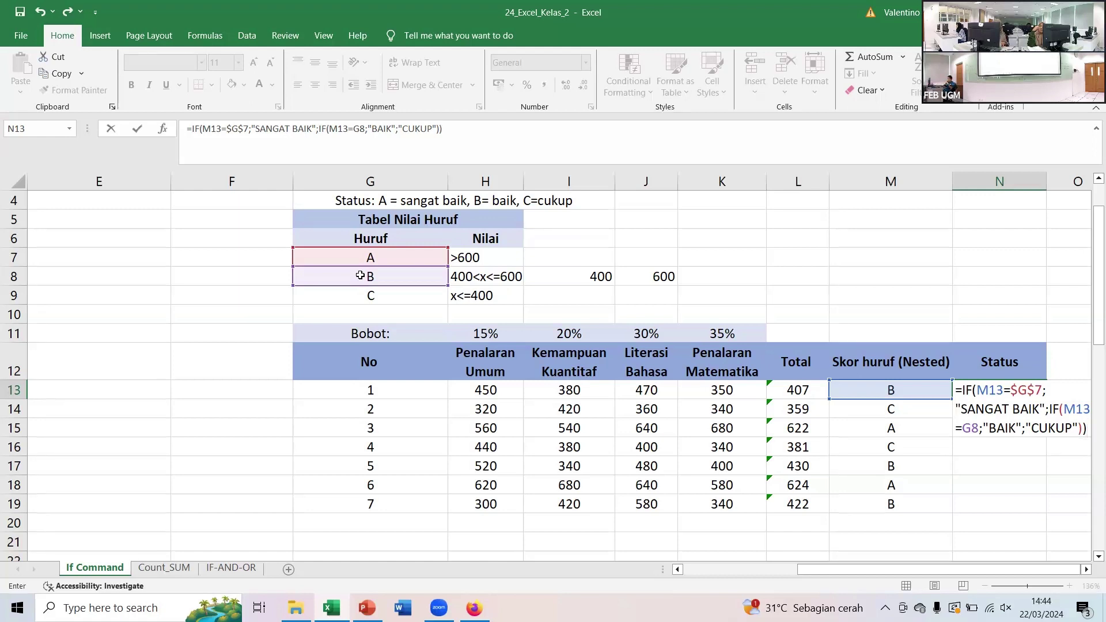
{"action": "key", "text": "Return"}
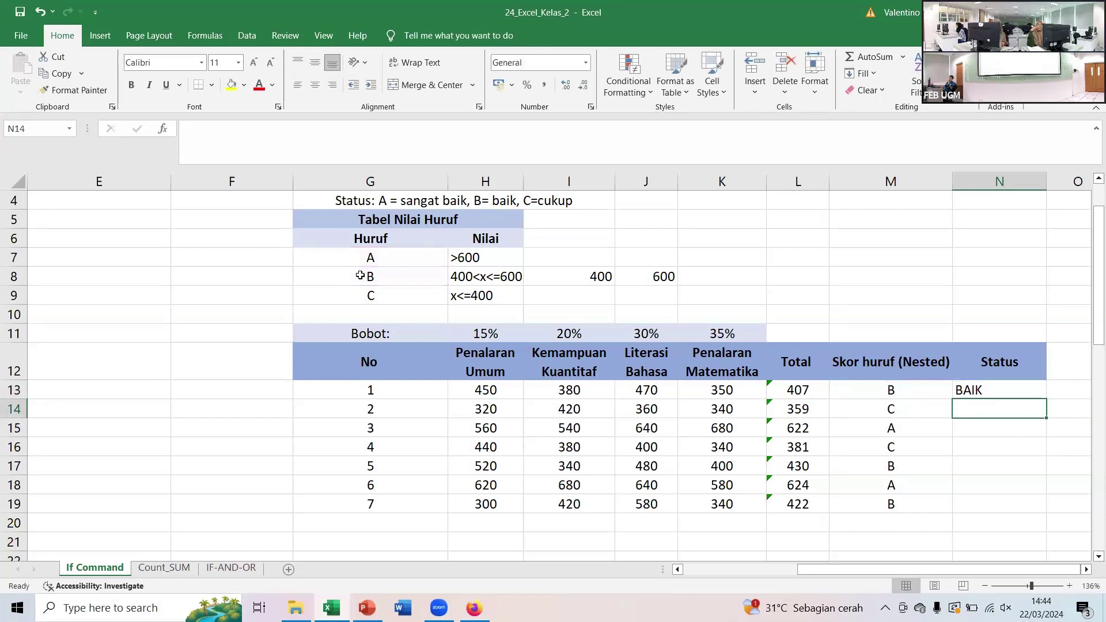
- Fill the N13 Status formula down through N19 and check it against the letter grade in M13
{"action": "left_click", "coordinate": [989, 385]}
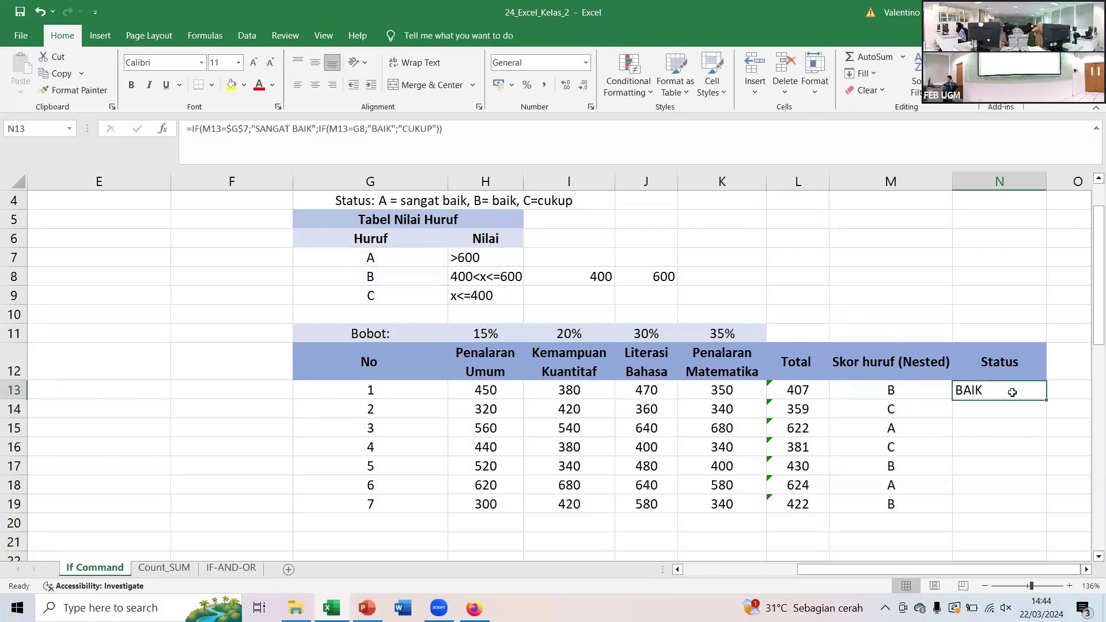
{"action": "left_click_drag", "start_coordinate": [1047, 397], "coordinate": [1027, 519]}
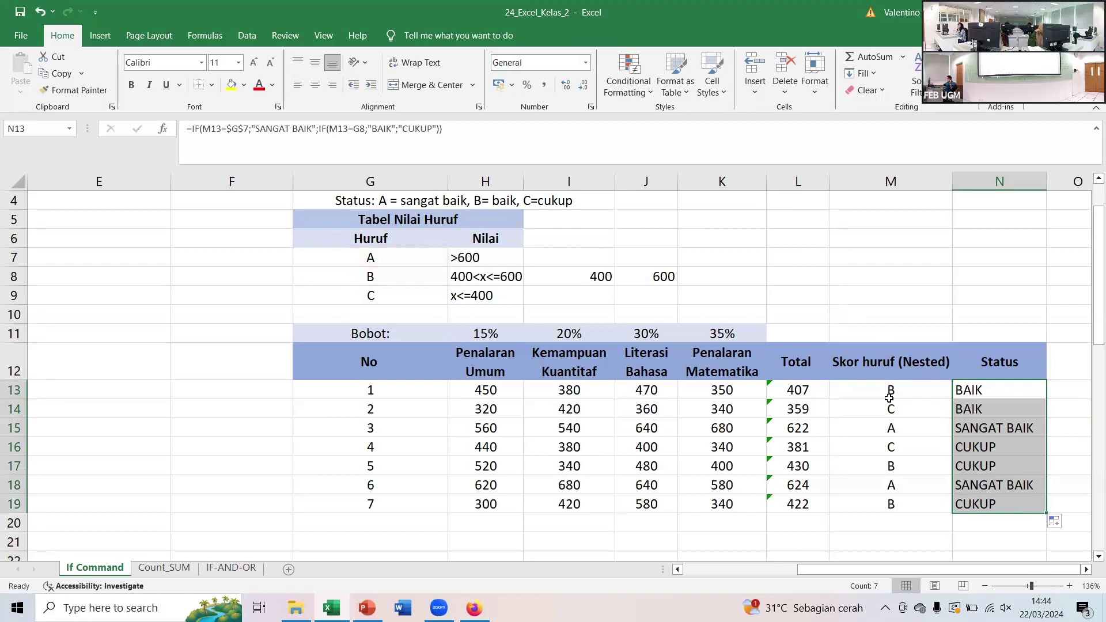
{"action": "left_click", "coordinate": [917, 386]}
{"action": "left_click", "coordinate": [977, 389]}
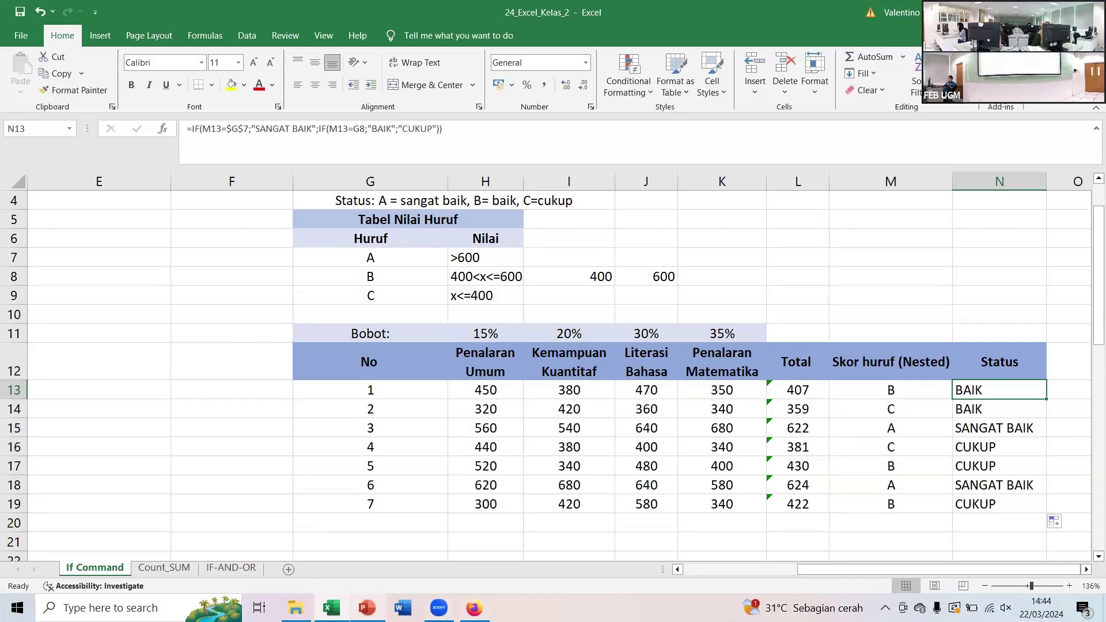
- Switch to the Training_Excel24_Pertemuan2 presentation in PowerPoint and browse the slides that follow the IF slide
{"action": "key", "text": "alt+Tab"}
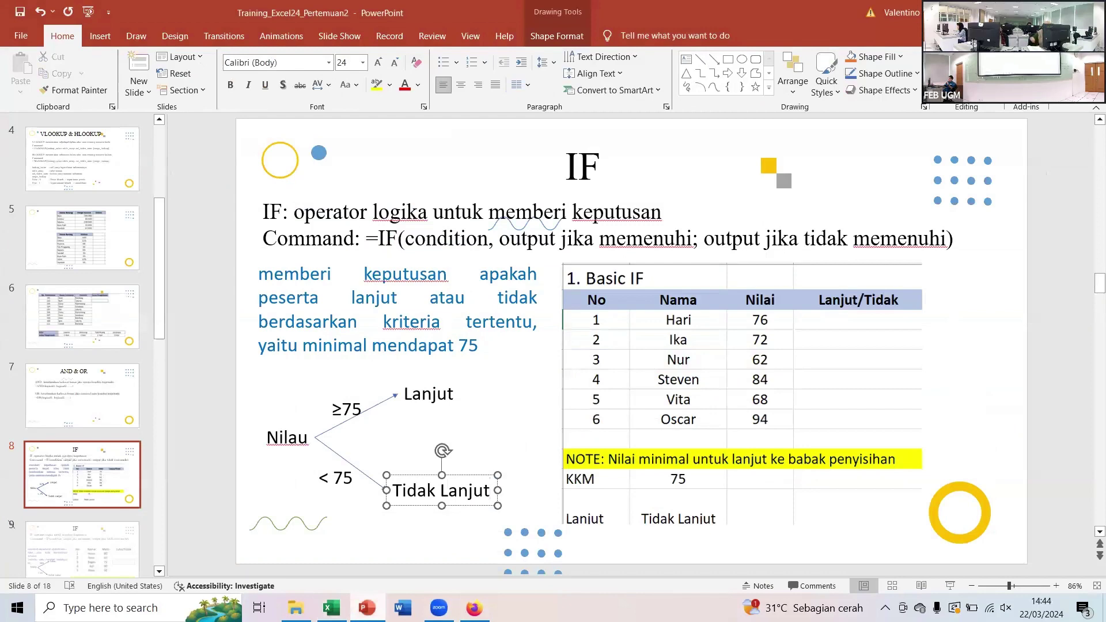
{"action": "scroll", "coordinate": [96, 427], "scroll_direction": "down", "scroll_amount": 3}
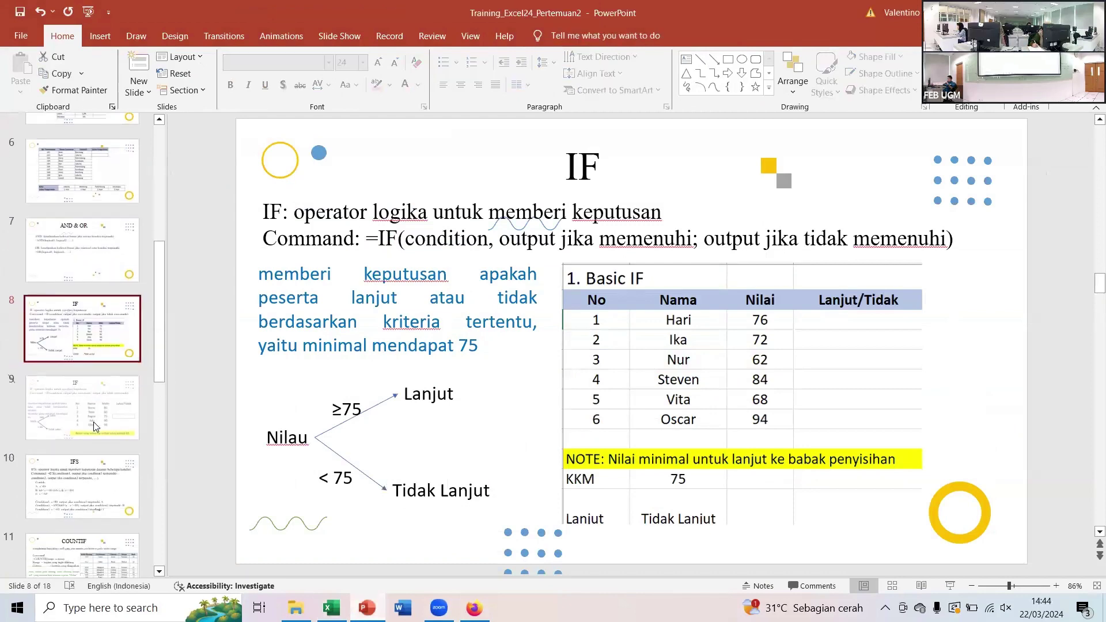
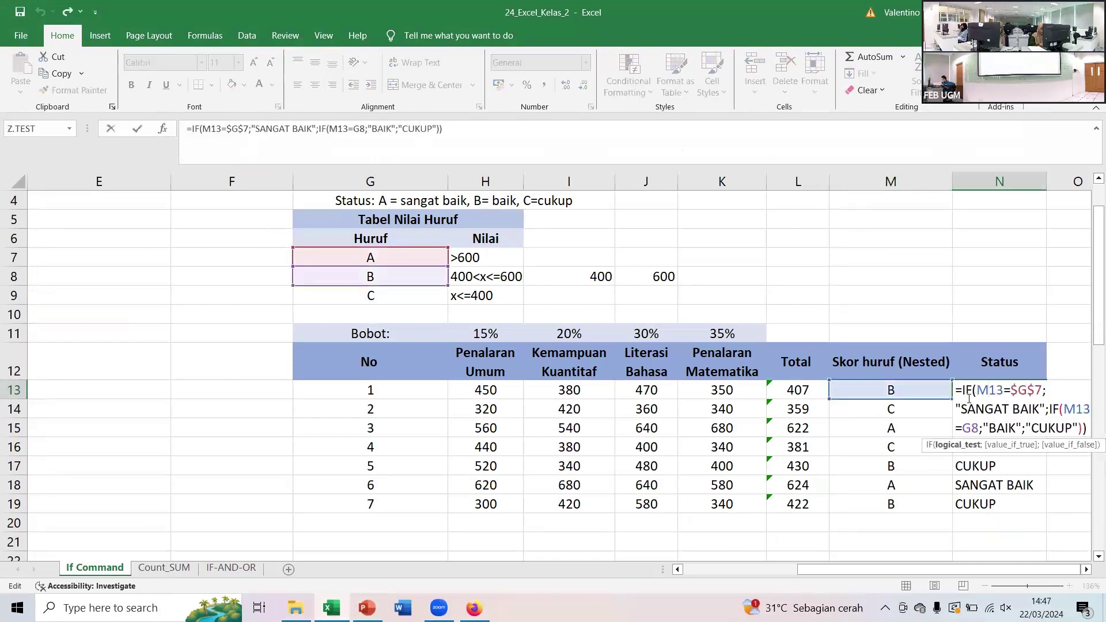
- Change the outer IF function in the N13 Status formula to IFS
{"action": "left_click_drag", "start_coordinate": [1011, 391], "coordinate": [1037, 388]}
{"action": "left_click", "coordinate": [976, 390]}
{"action": "type", "text": "S"}
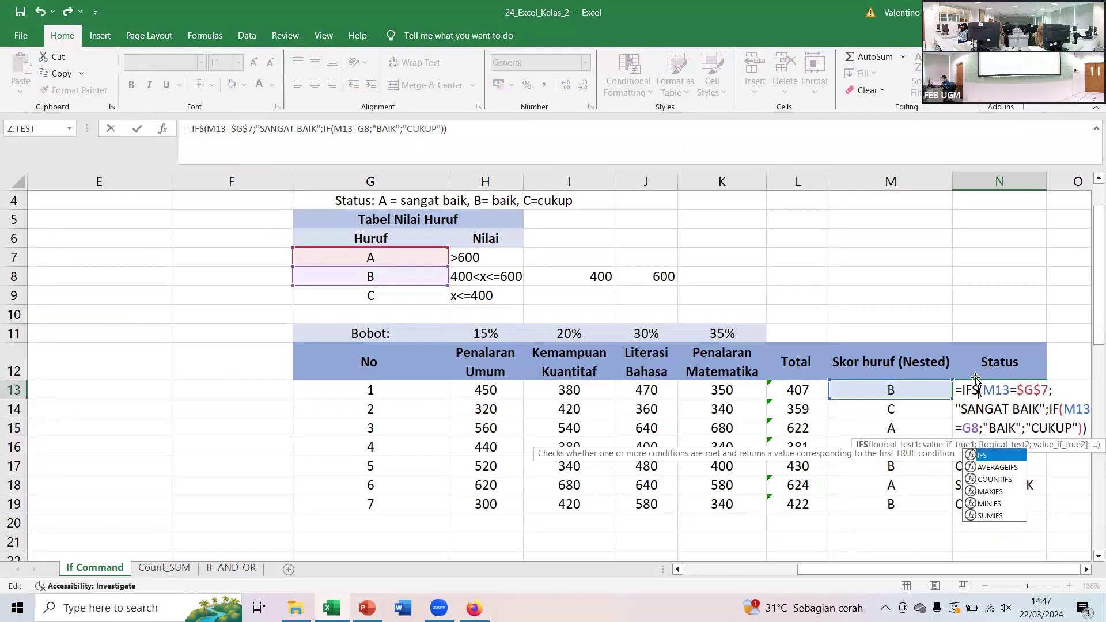
- Remove the nested IF and its opening parenthesis from the IFS formula in N13, leaving M13=G8 as the second condition
{"action": "left_click", "coordinate": [991, 387]}
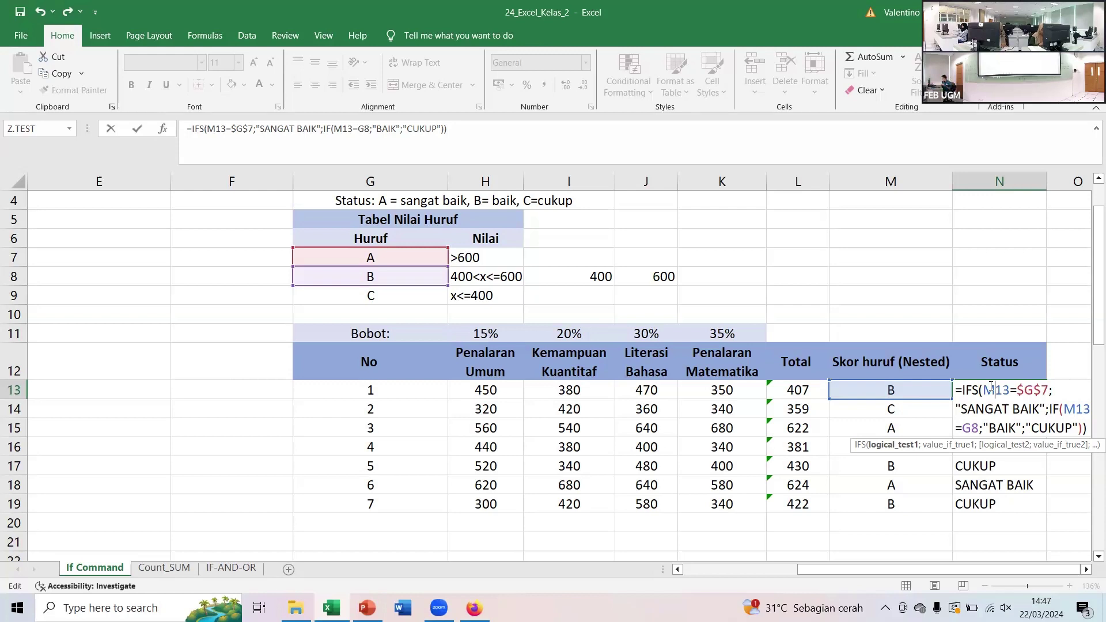
{"action": "left_click", "coordinate": [1059, 409]}
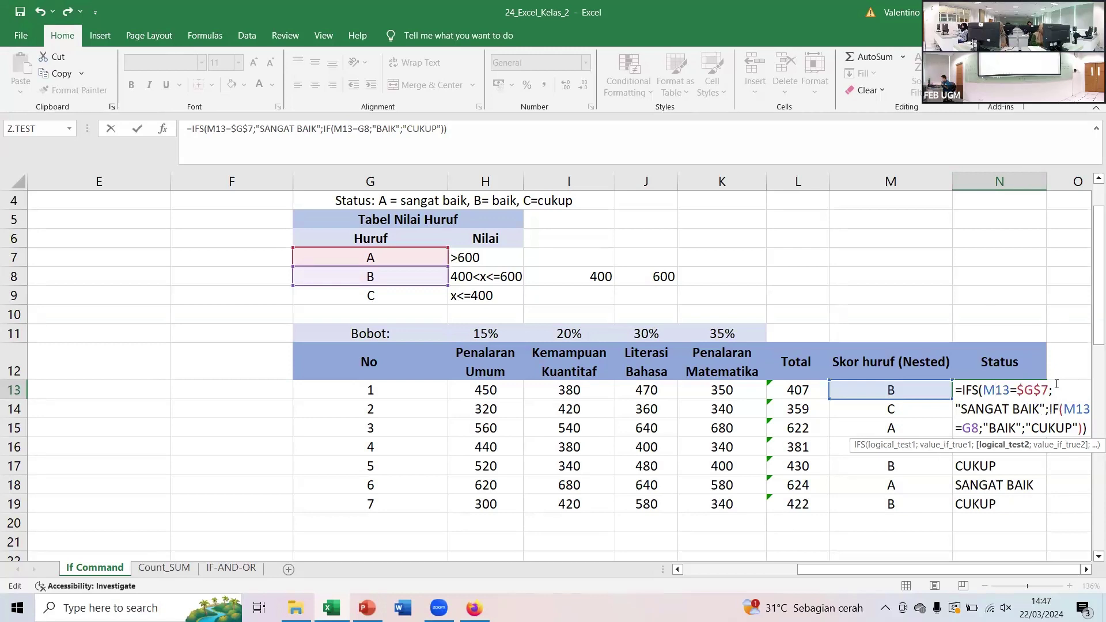
{"action": "key", "text": "BackSpace"}
{"action": "key", "text": "BackSpace"}
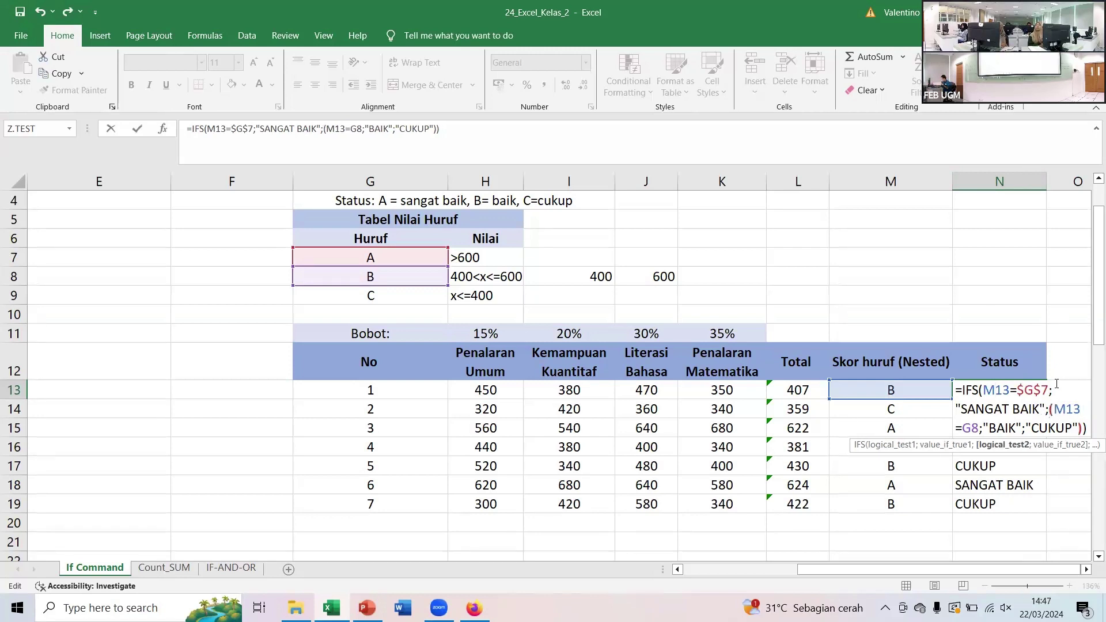
{"action": "key", "text": "Delete"}
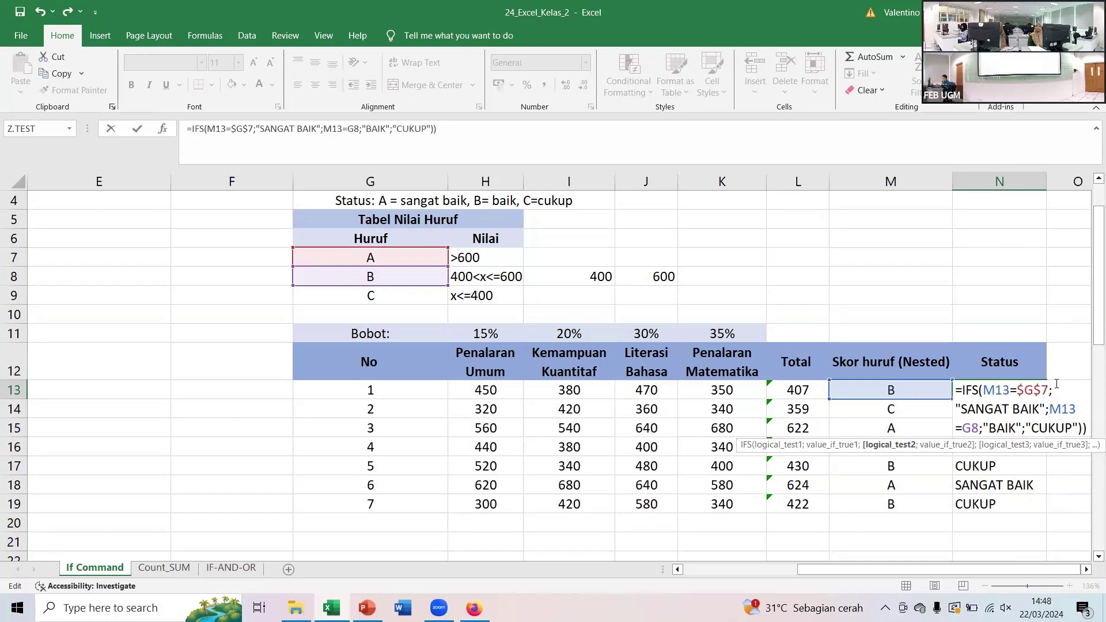
- Add M13=G9 as the third IFS condition before "CUKUP" in N13 and delete the extra closing parenthesis
{"action": "left_click", "coordinate": [1029, 426]}
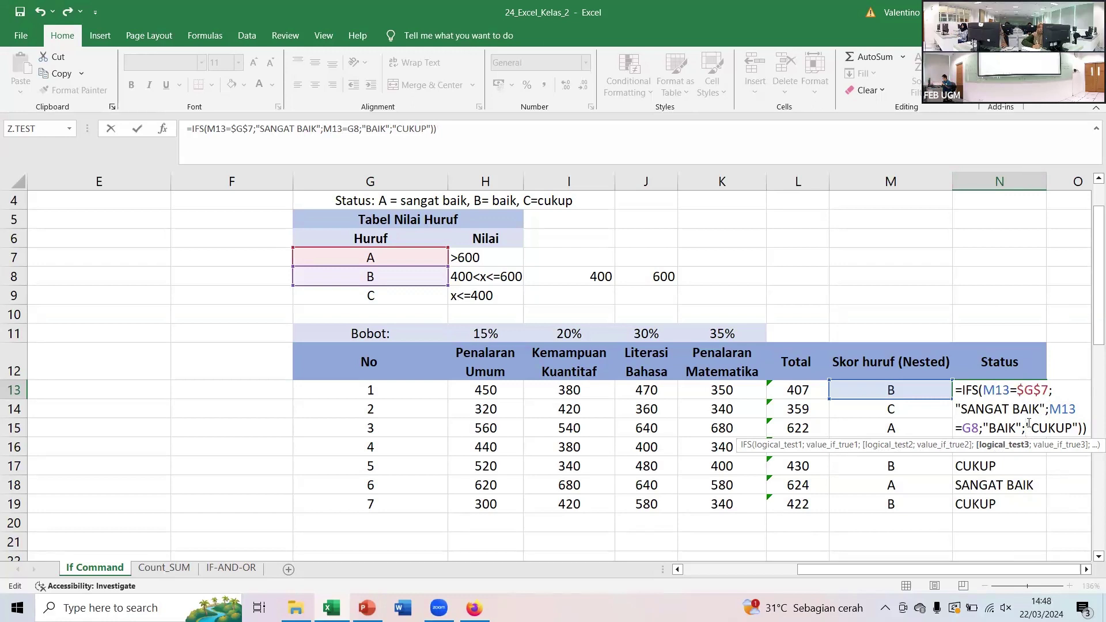
{"action": "type", "text": "M13="}
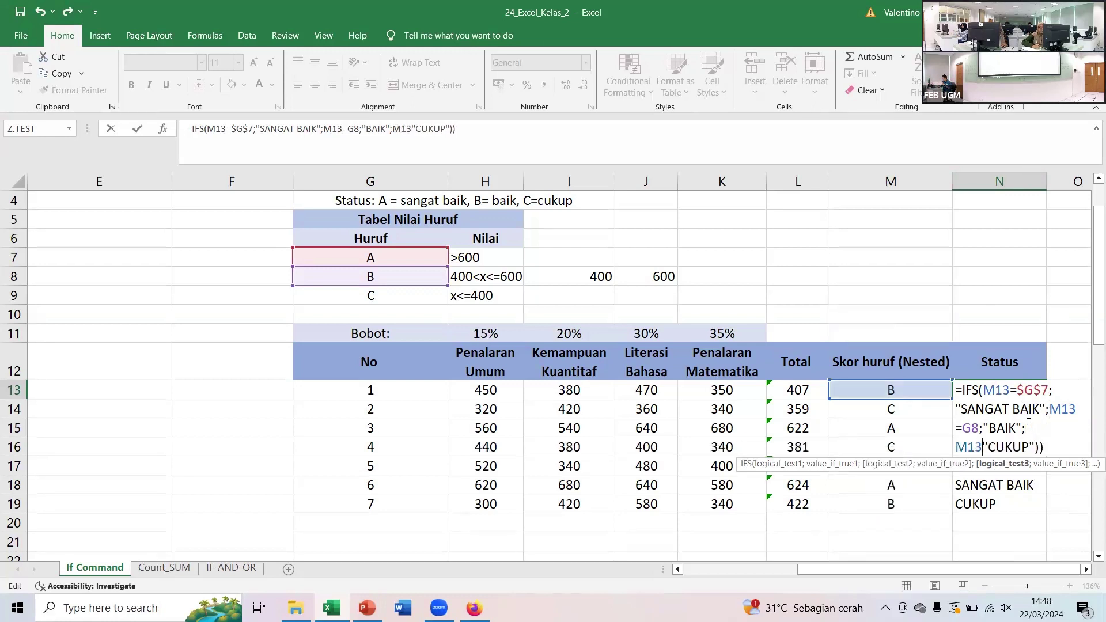
{"action": "left_click", "coordinate": [357, 299]}
{"action": "type", "text": ";"}
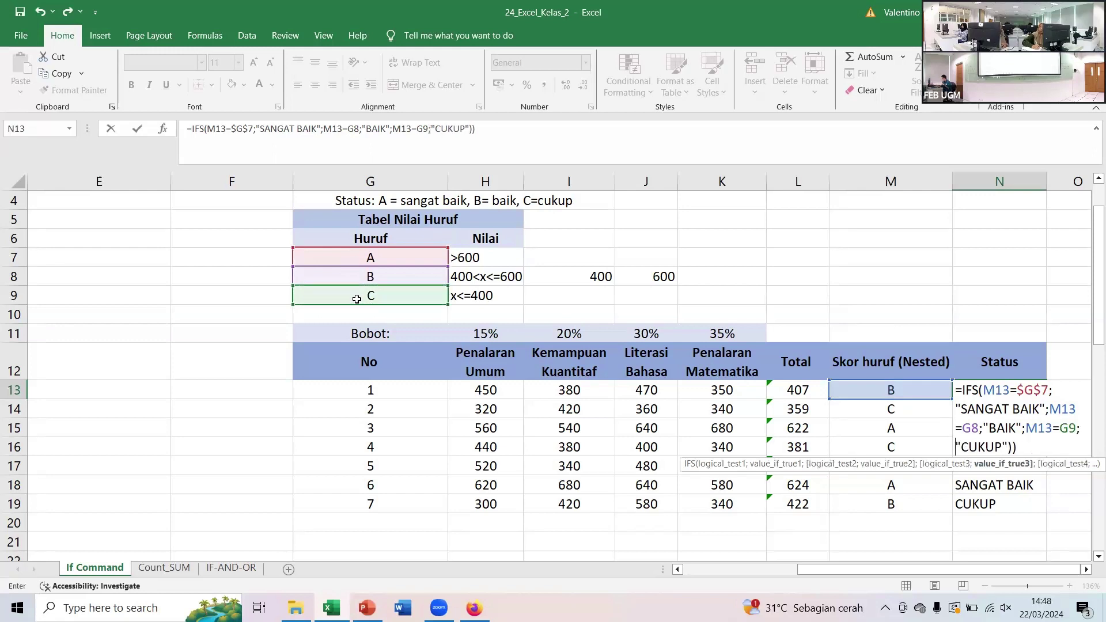
{"action": "left_click", "coordinate": [1021, 447]}
{"action": "key", "text": "BackSpace"}
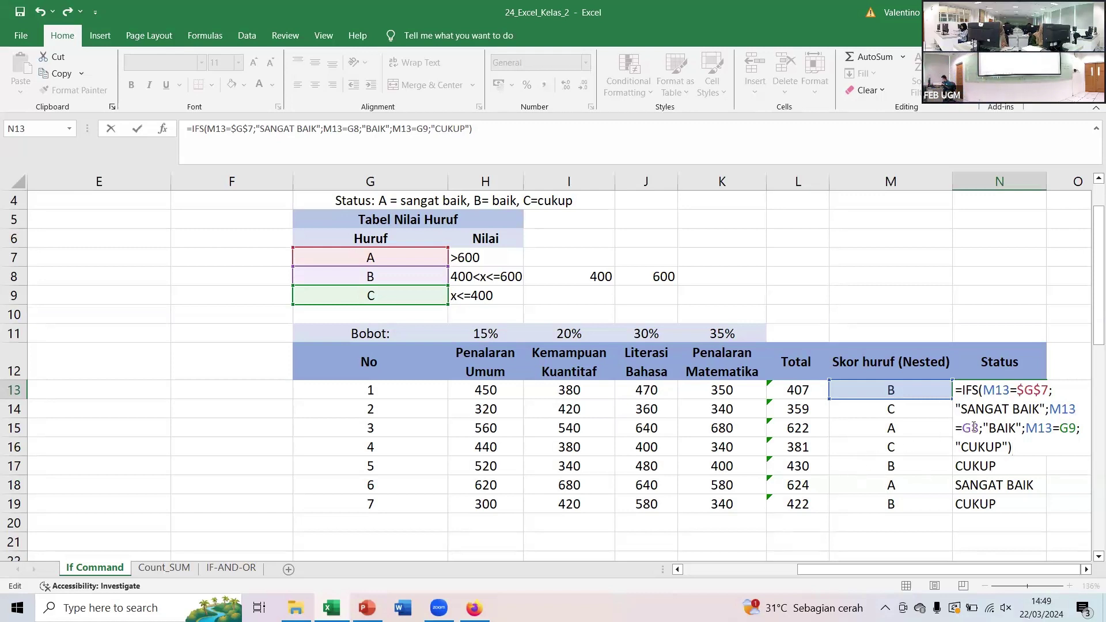
- Make the G8 and G9 references in N13's IFS formula absolute ($G$8, $G$9) and enter the formula
{"action": "left_click", "coordinate": [973, 428]}
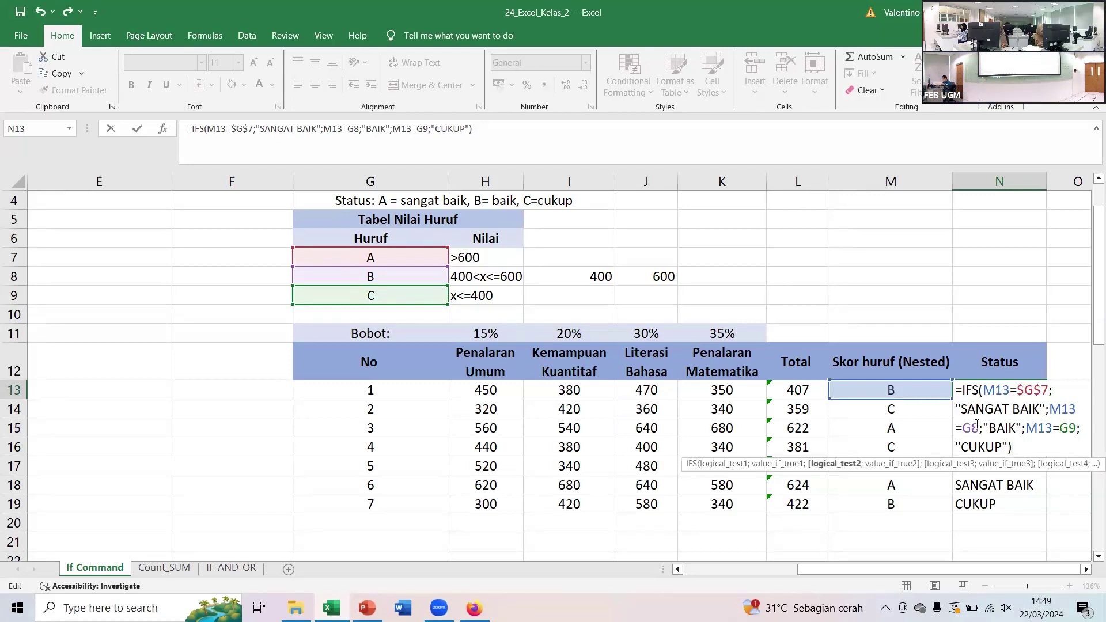
{"action": "key", "text": "F4"}
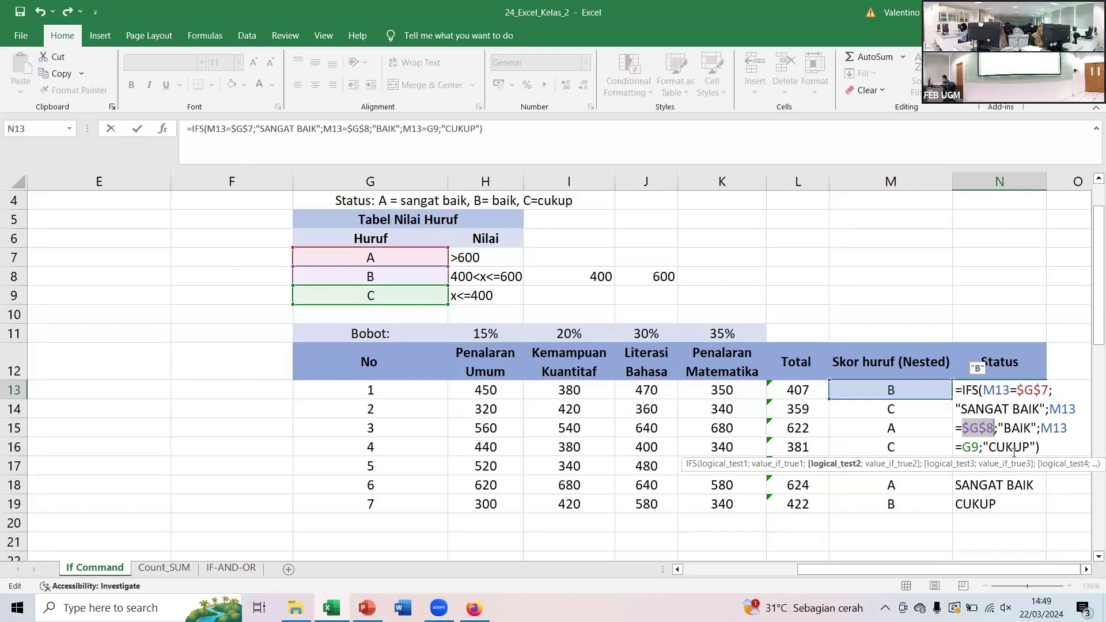
{"action": "left_click", "coordinate": [964, 446]}
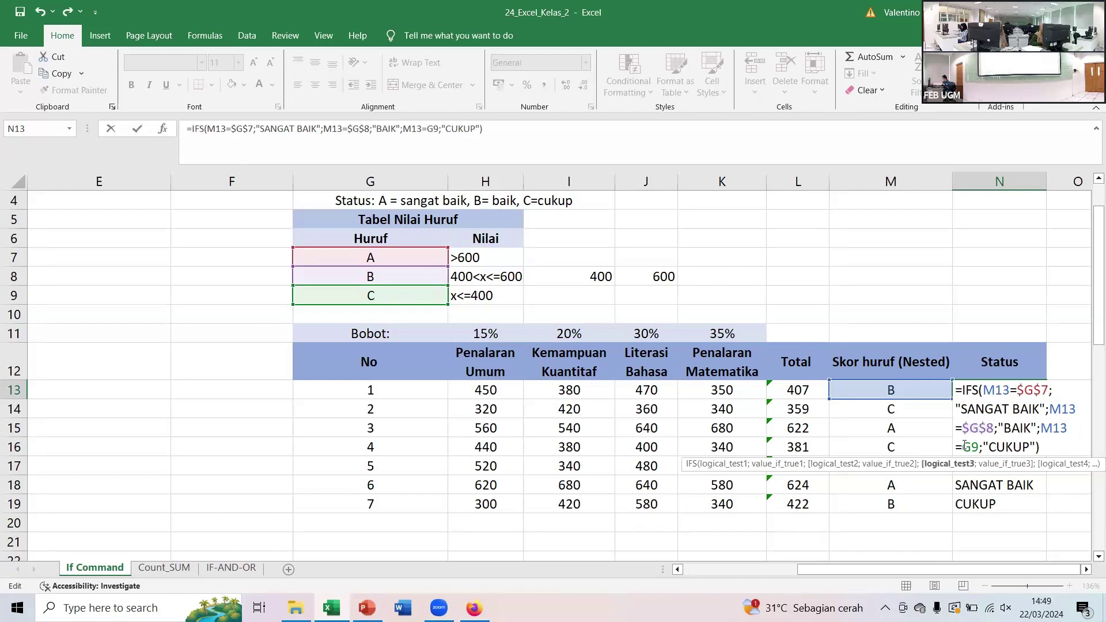
{"action": "key", "text": "F4"}
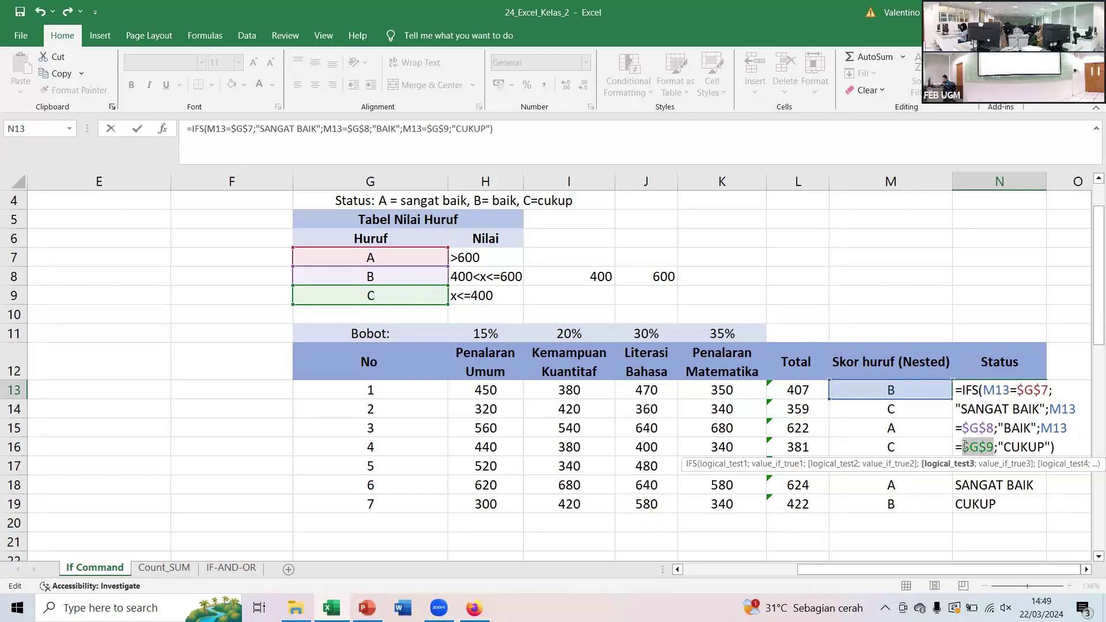
{"action": "left_click", "coordinate": [1062, 447]}
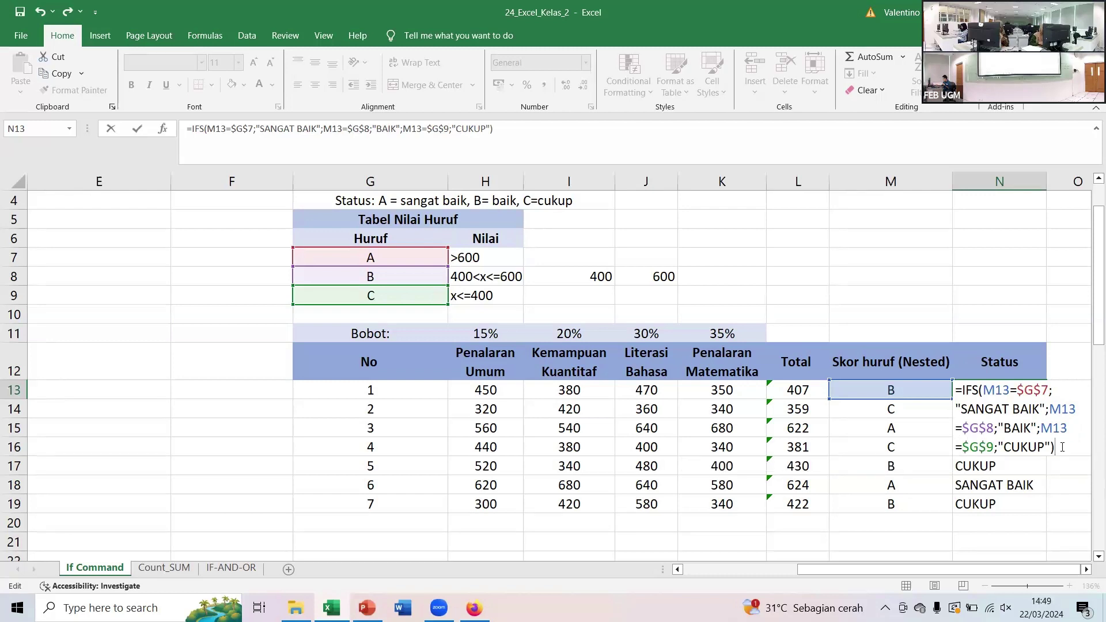
{"action": "key", "text": "Return"}
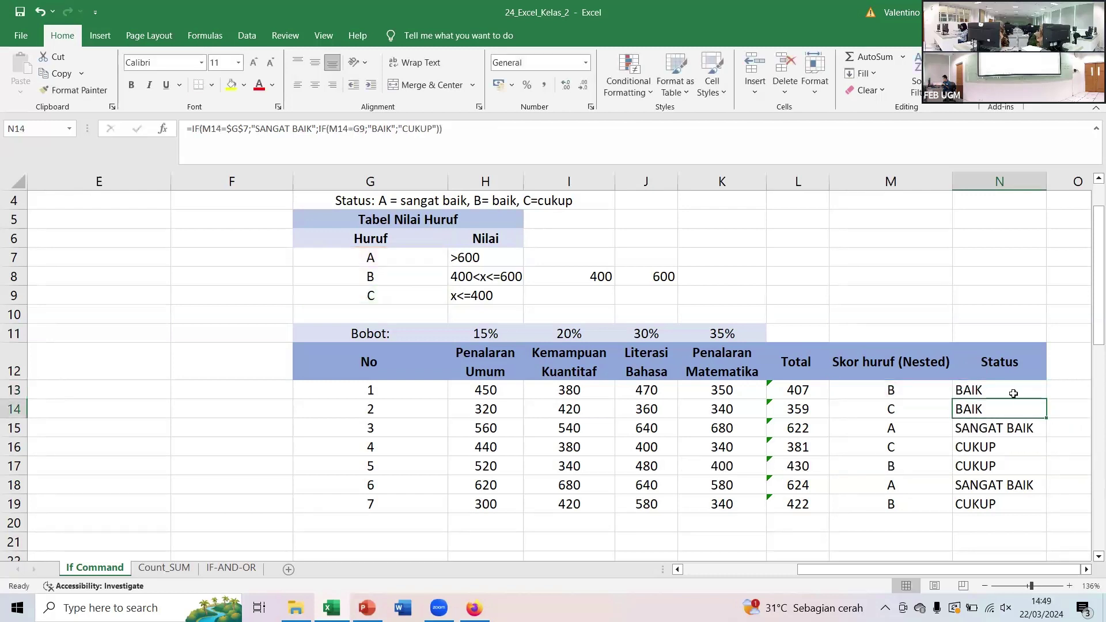
- Fill the Status formula from N13 down through N19
{"action": "left_click", "coordinate": [1014, 393]}
{"action": "left_click_drag", "start_coordinate": [1048, 398], "coordinate": [1035, 508]}
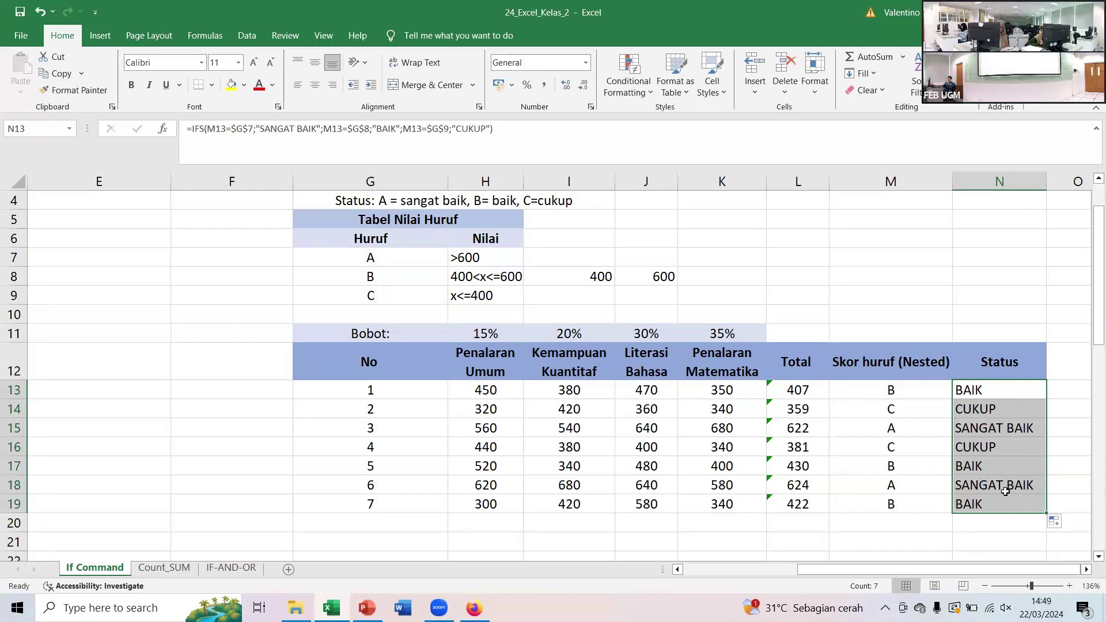
{"action": "left_click", "coordinate": [970, 387]}
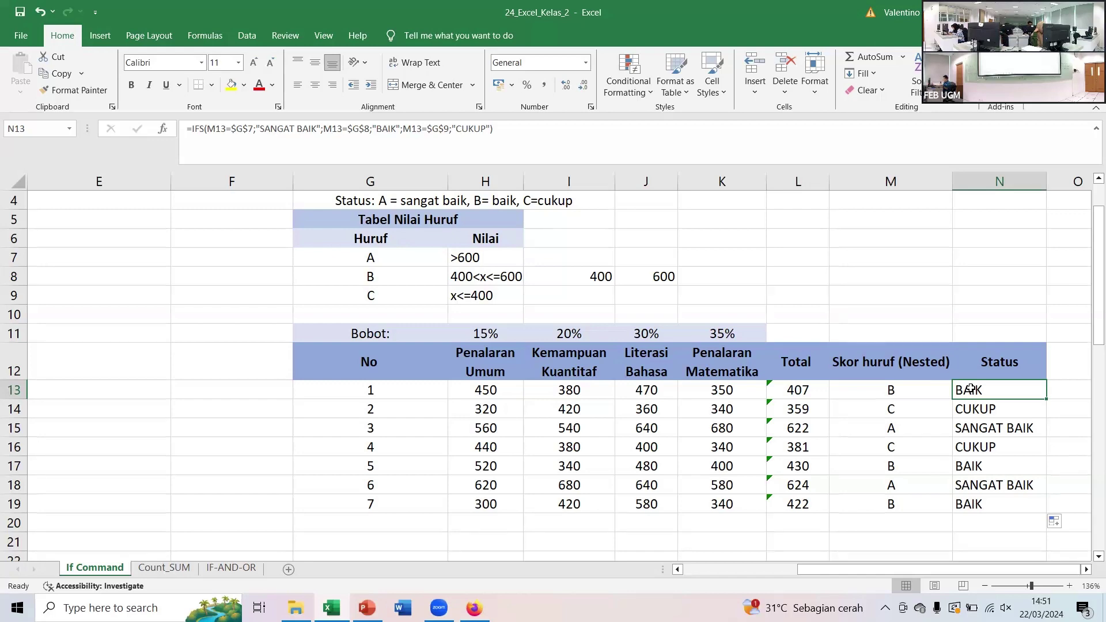
- Look over the "3. If-Or" student exchange exercise on this sheet and the KIP recipient table on the IF-AND-OR sheet
{"action": "scroll", "coordinate": [523, 411], "scroll_direction": "down", "scroll_amount": 4}
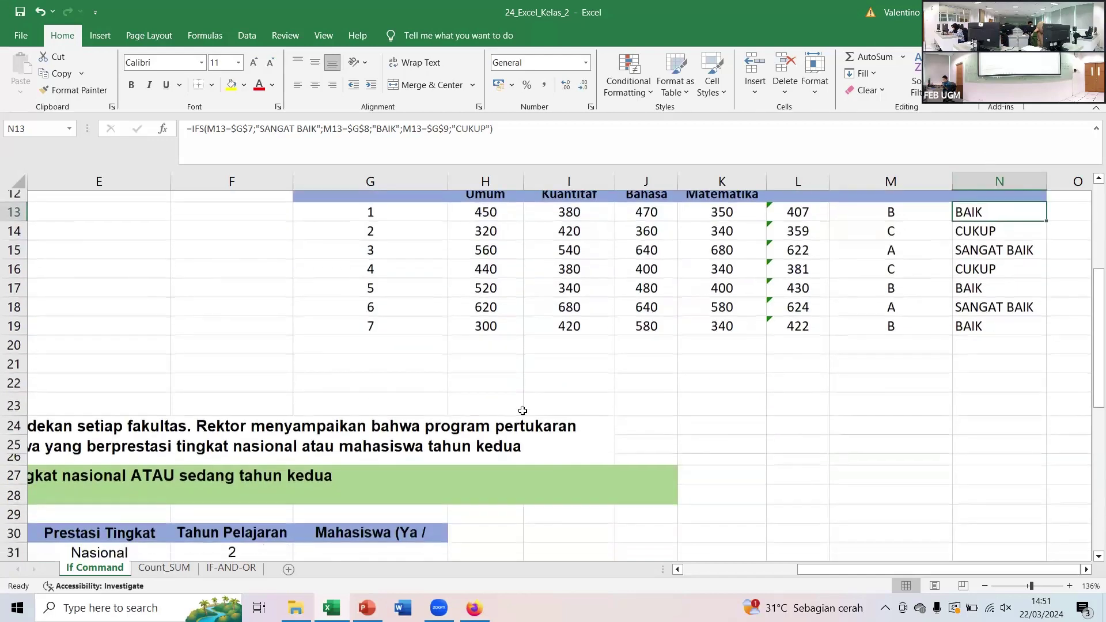
{"action": "left_click_drag", "start_coordinate": [808, 575], "coordinate": [671, 575]}
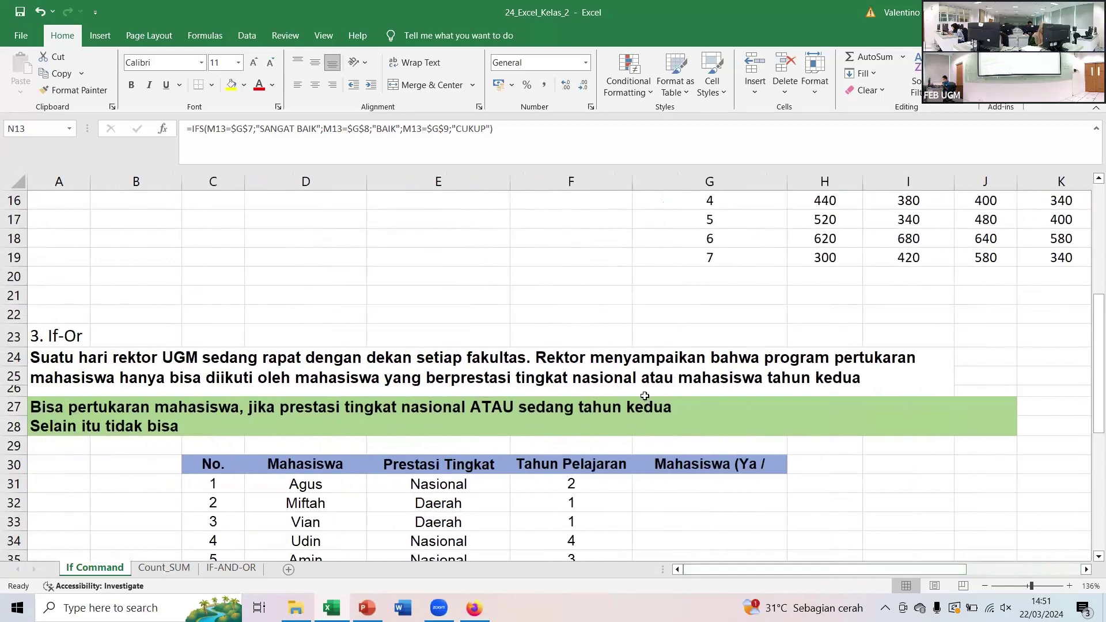
{"action": "scroll", "coordinate": [645, 396], "scroll_direction": "down", "scroll_amount": 1}
{"action": "scroll", "coordinate": [645, 396], "scroll_direction": "down", "scroll_amount": 2}
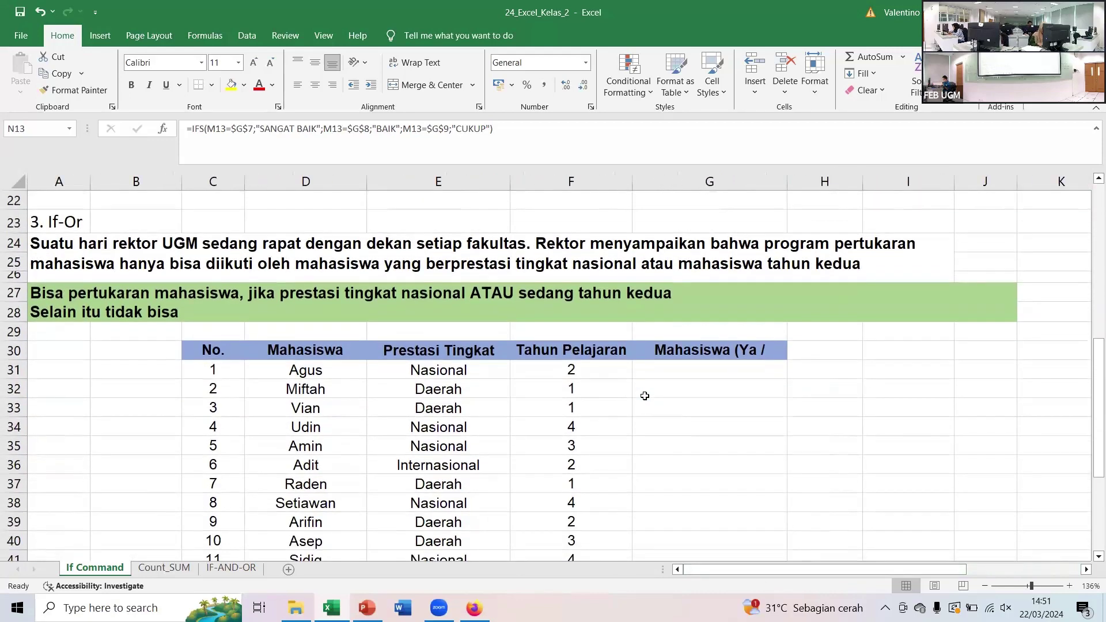
{"action": "scroll", "coordinate": [645, 396], "scroll_direction": "up", "scroll_amount": 3}
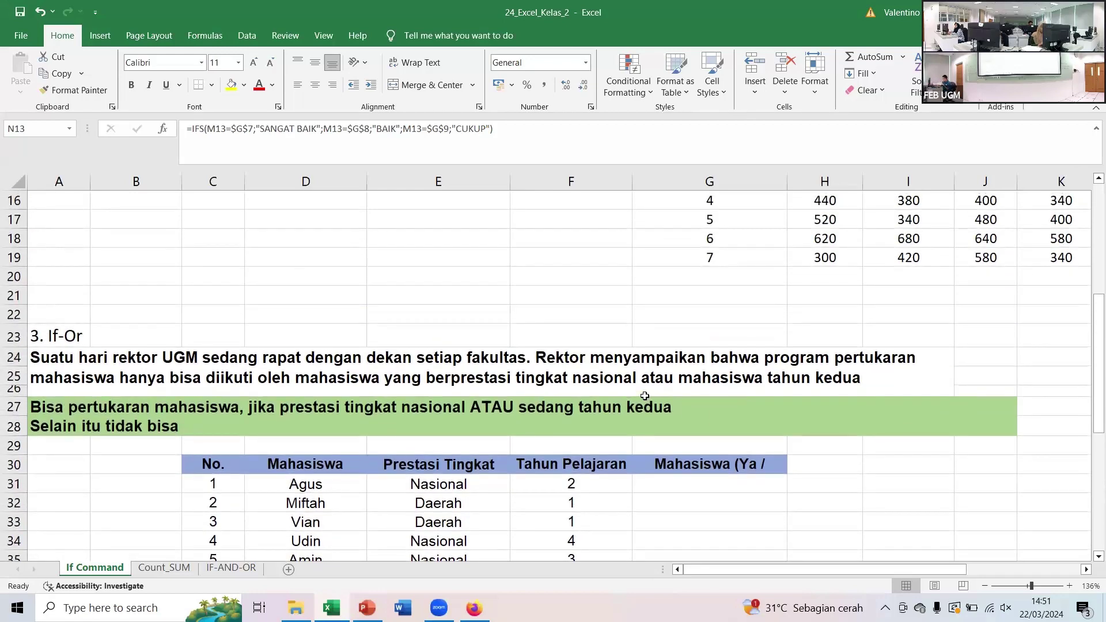
{"action": "scroll", "coordinate": [645, 396], "scroll_direction": "down", "scroll_amount": 2}
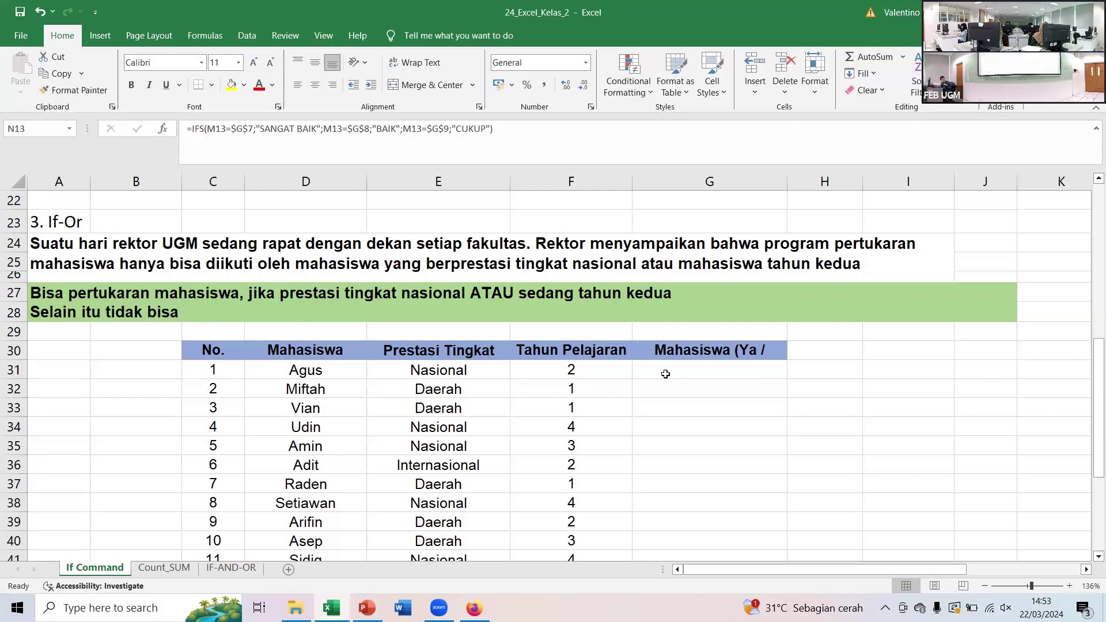
{"action": "left_click", "coordinate": [231, 568]}
{"action": "scroll", "coordinate": [489, 525], "scroll_direction": "down", "scroll_amount": 1}
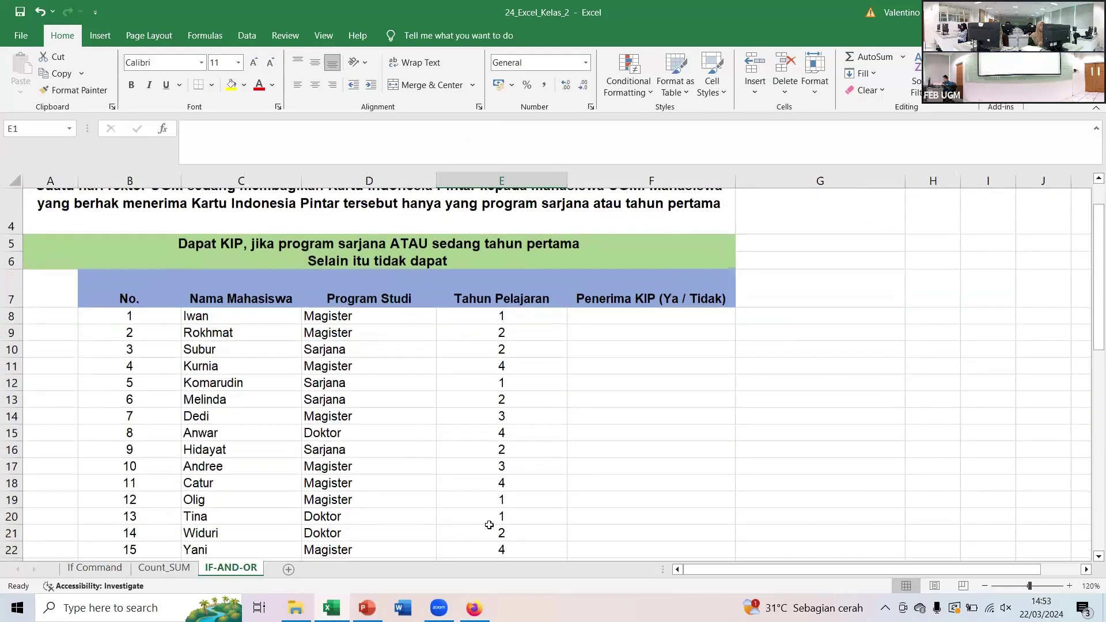
- Switch to the PowerPoint presentation and view slides 16 and 15 on combining IF(S) with AND/OR
{"action": "left_click", "coordinate": [372, 601]}
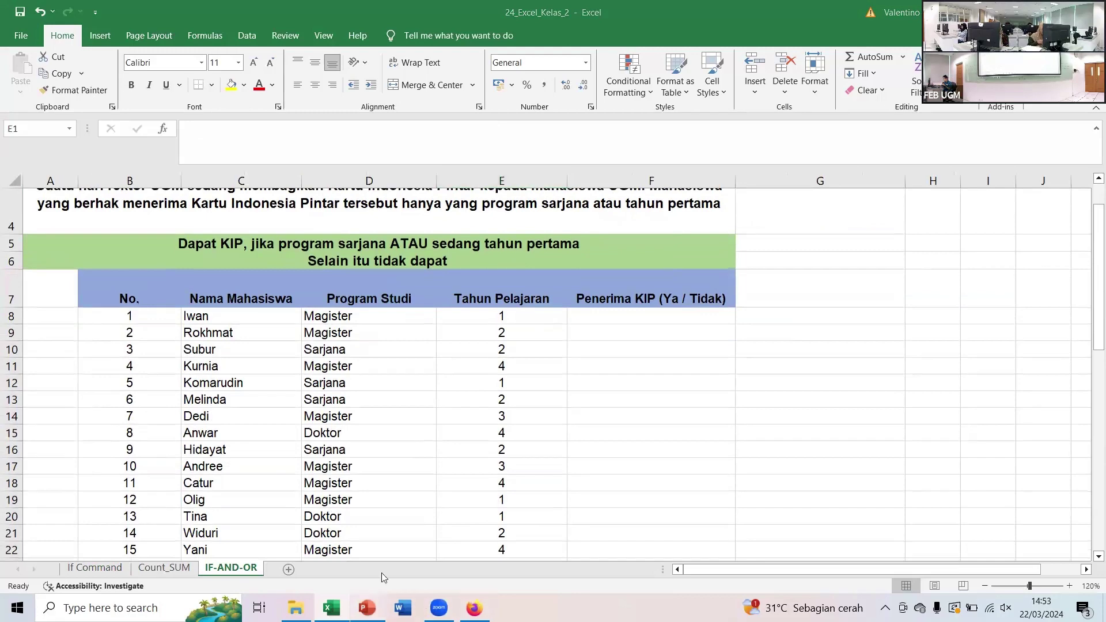
{"action": "scroll", "coordinate": [81, 458], "scroll_direction": "down", "scroll_amount": 3}
{"action": "scroll", "coordinate": [81, 458], "scroll_direction": "down", "scroll_amount": 5}
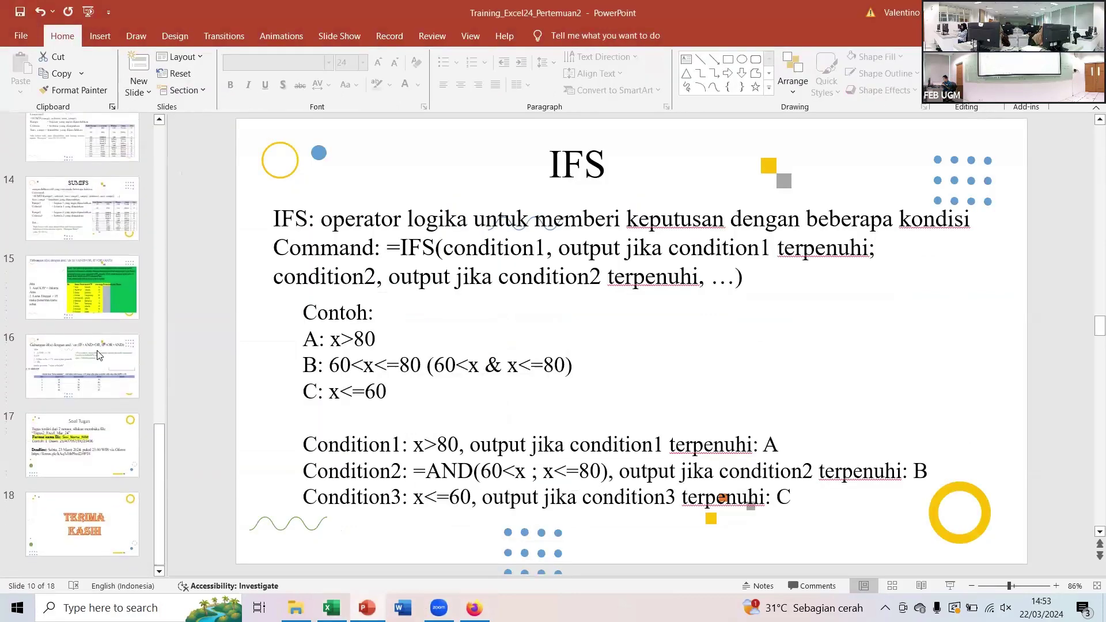
{"action": "left_click", "coordinate": [91, 343]}
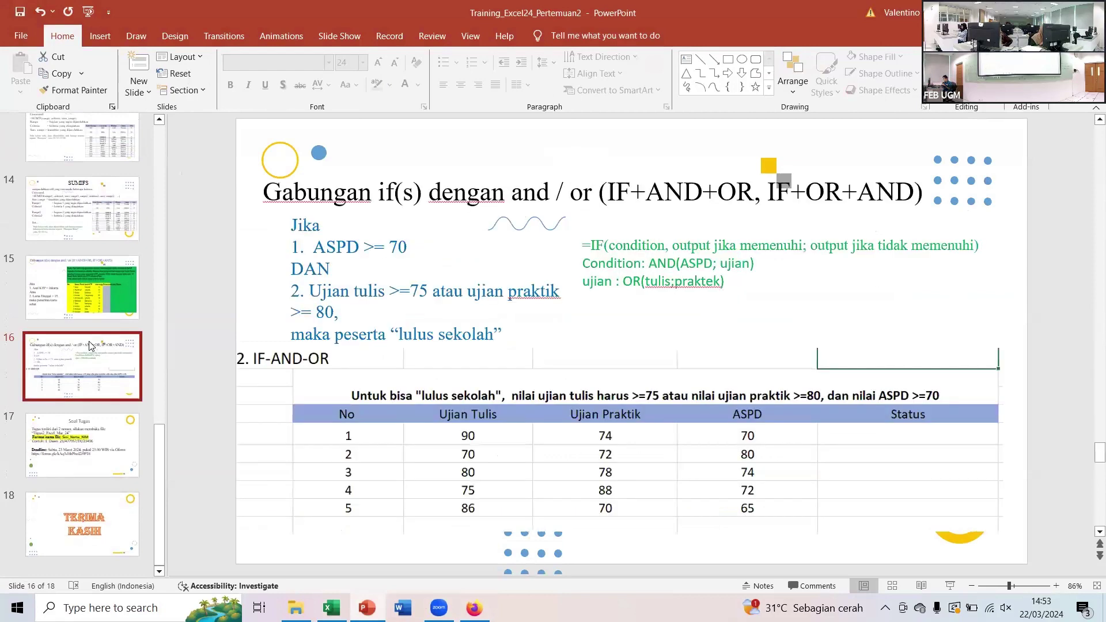
{"action": "left_click", "coordinate": [76, 288]}
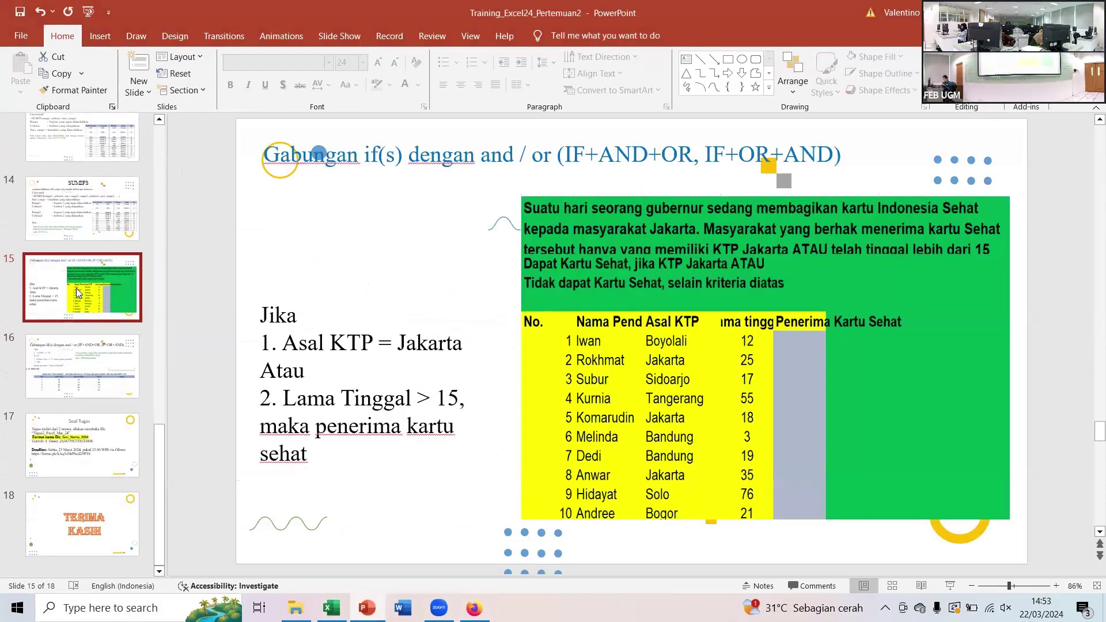
{"action": "scroll", "coordinate": [771, 481], "scroll_direction": "up", "scroll_amount": 1}
{"action": "scroll", "coordinate": [771, 481], "scroll_direction": "down", "scroll_amount": 1}
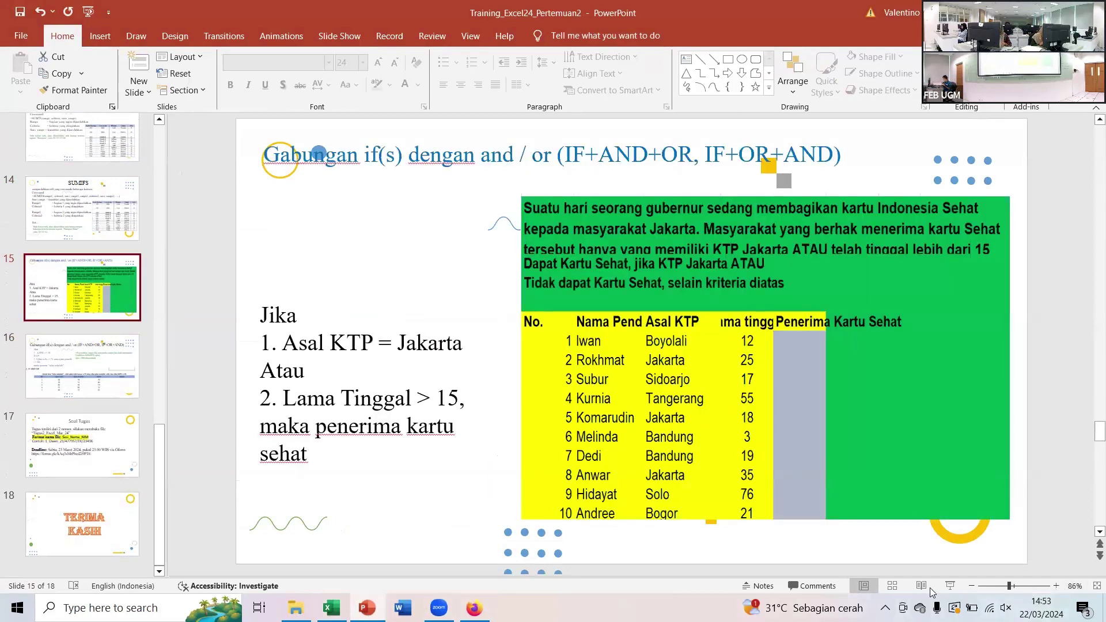
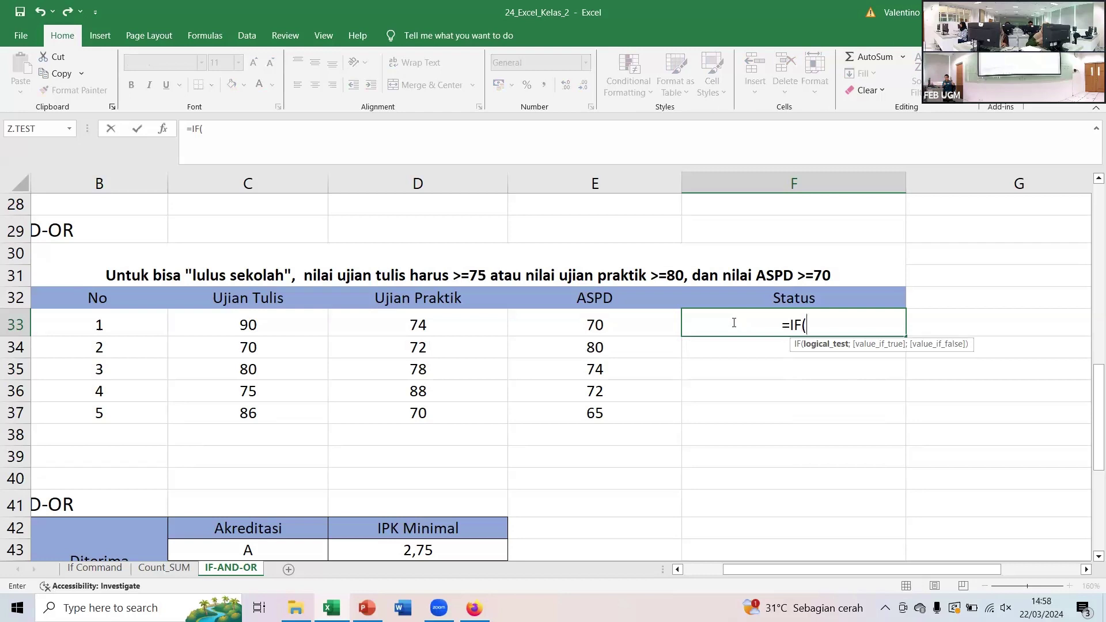
- In F33's IF formula, begin an AND test with the ASPD score condition E33>=70
{"action": "type", "text": "AN"}
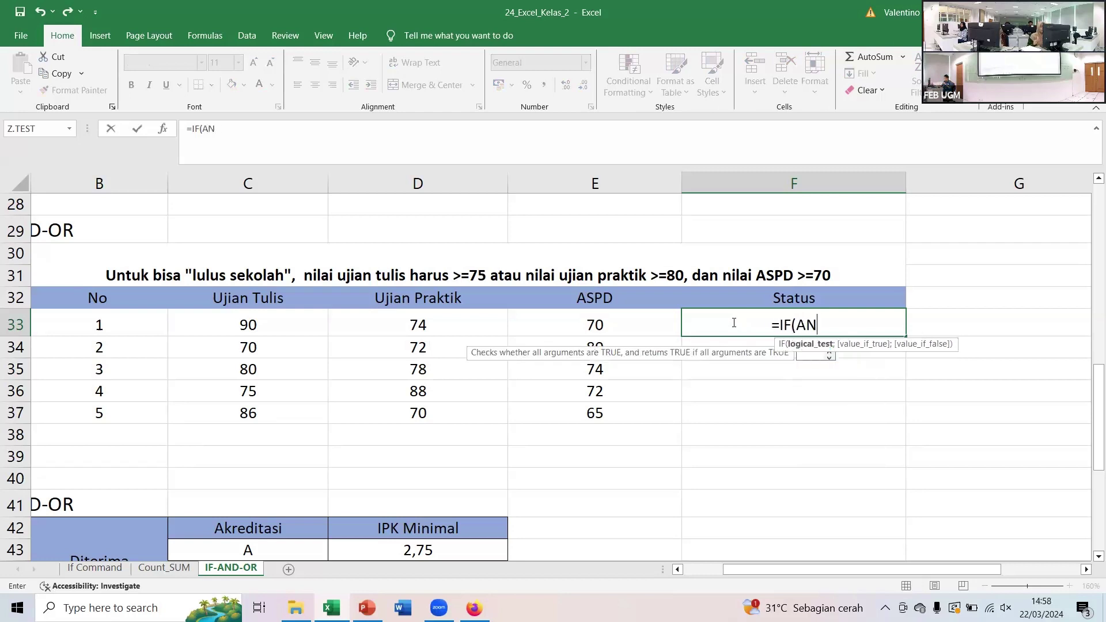
{"action": "type", "text": "D("}
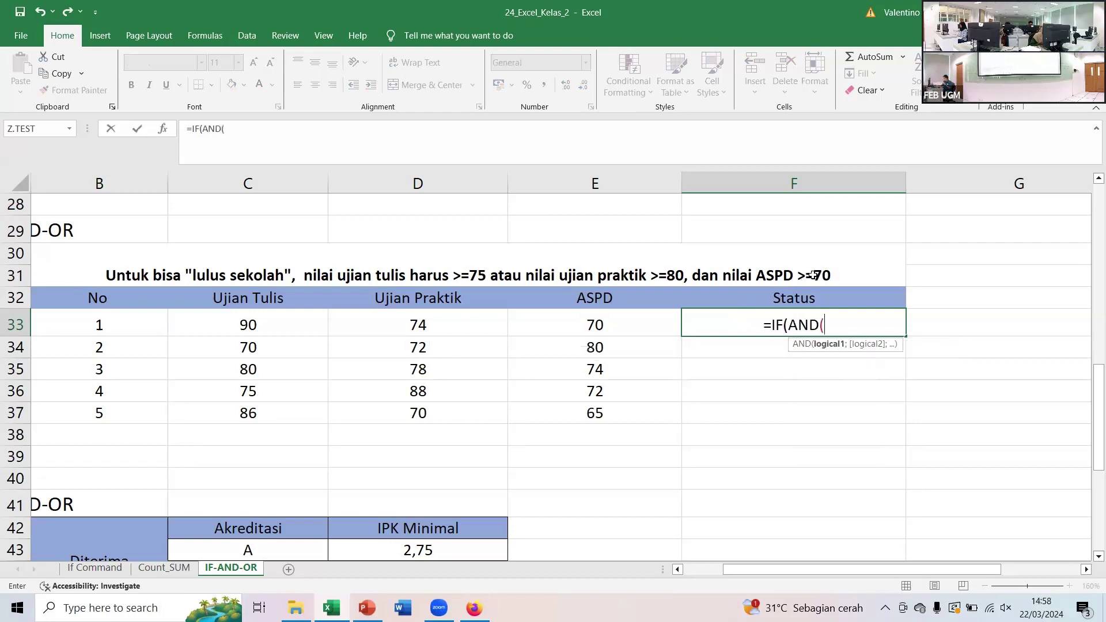
{"action": "left_click", "coordinate": [597, 325]}
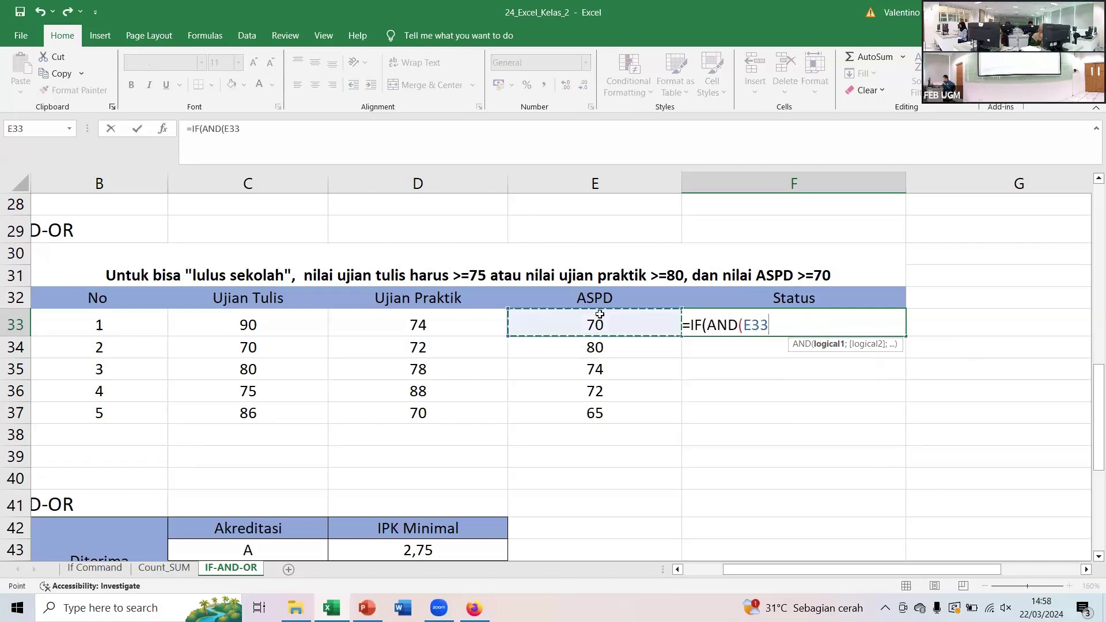
{"action": "type", "text": ">=70"}
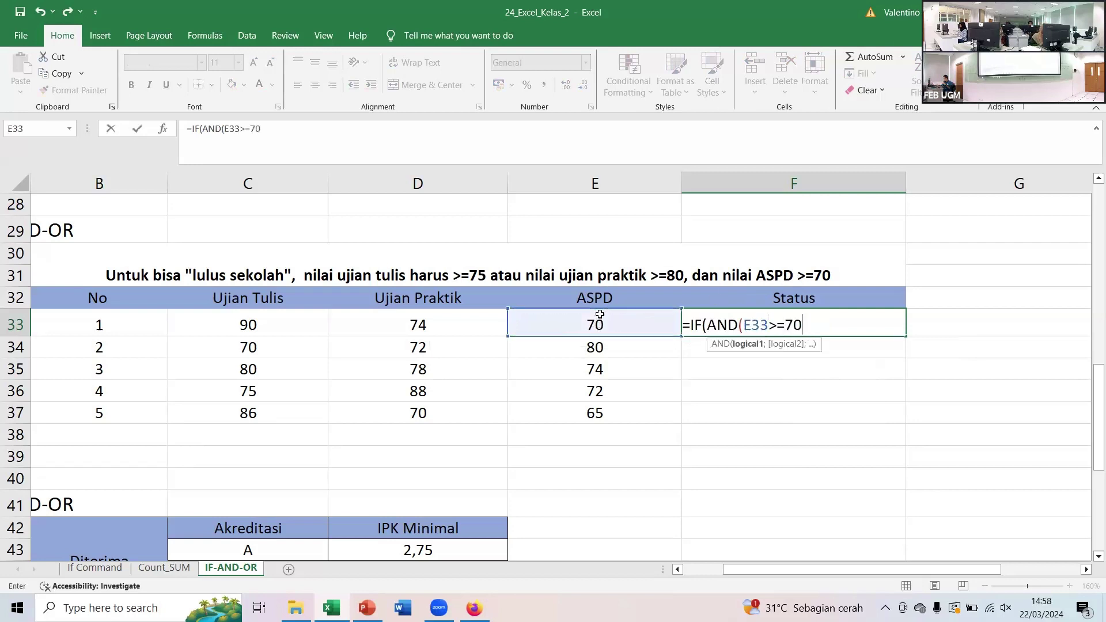
{"action": "type", "text": ";"}
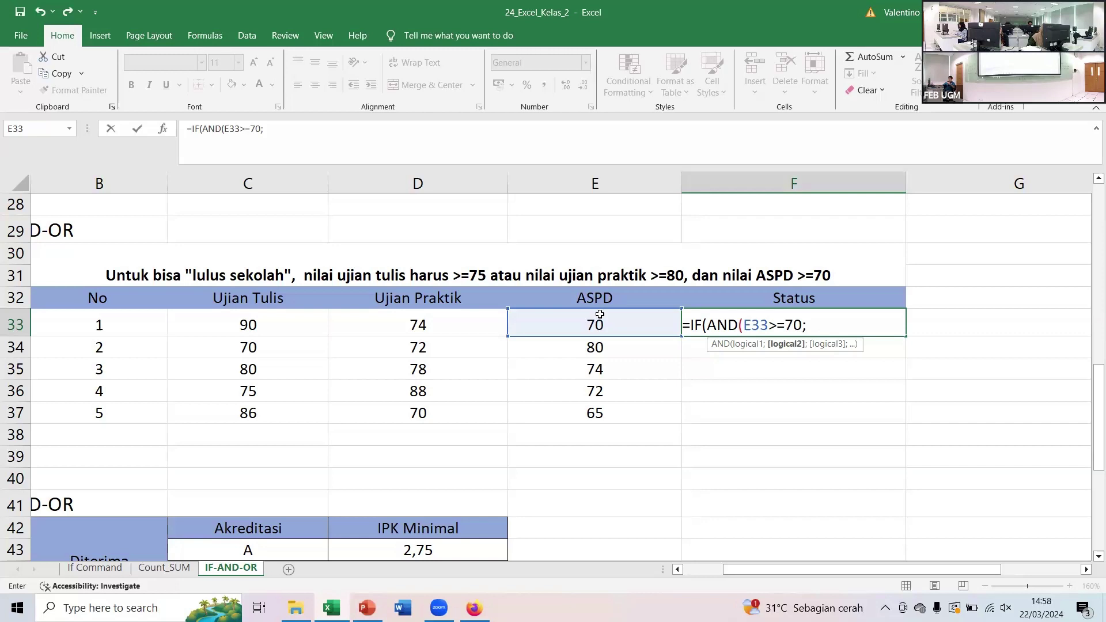
- Nest OR(C33>=75;D33>=80) as the second condition of F33's AND test and close both functions
{"action": "type", "text": "OR"}
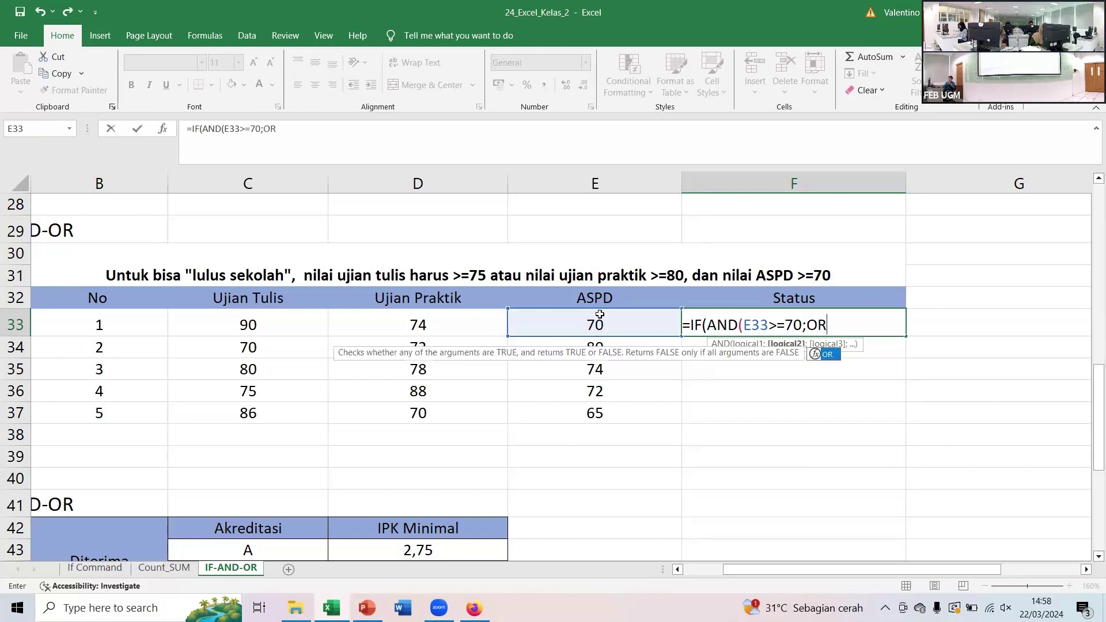
{"action": "type", "text": "("}
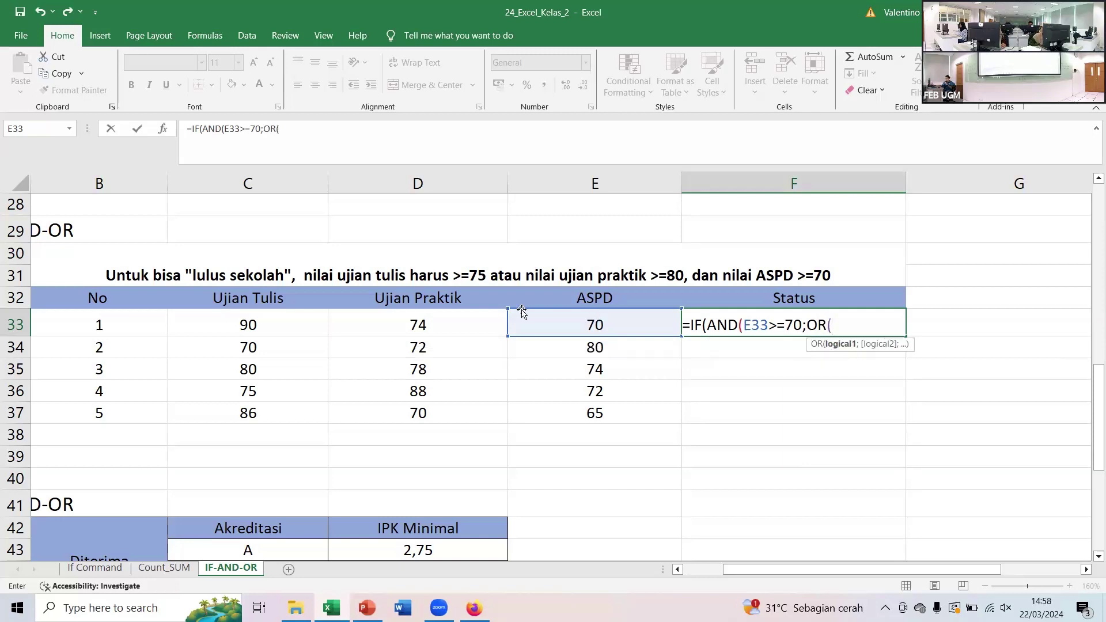
{"action": "left_click", "coordinate": [254, 324]}
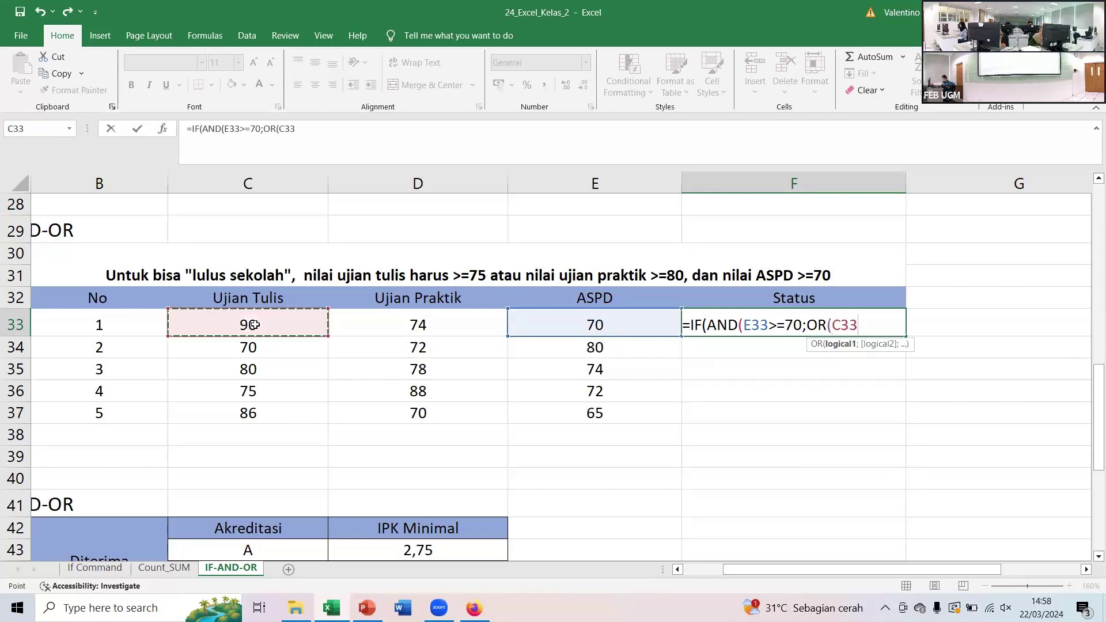
{"action": "type", "text": ">=75"}
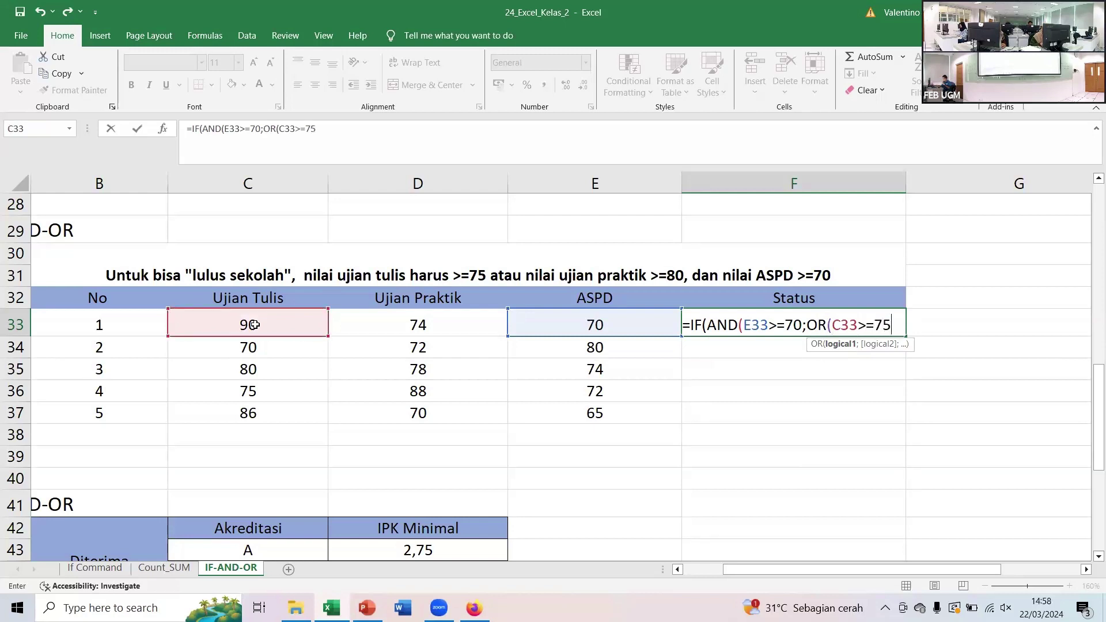
{"action": "type", "text": ";"}
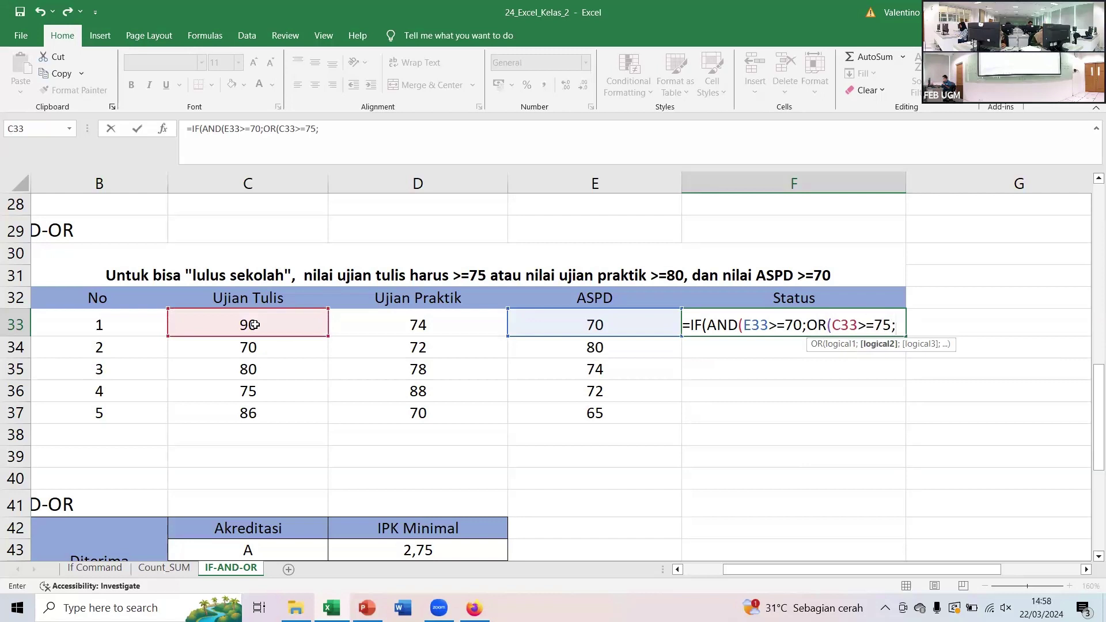
{"action": "left_click", "coordinate": [457, 316]}
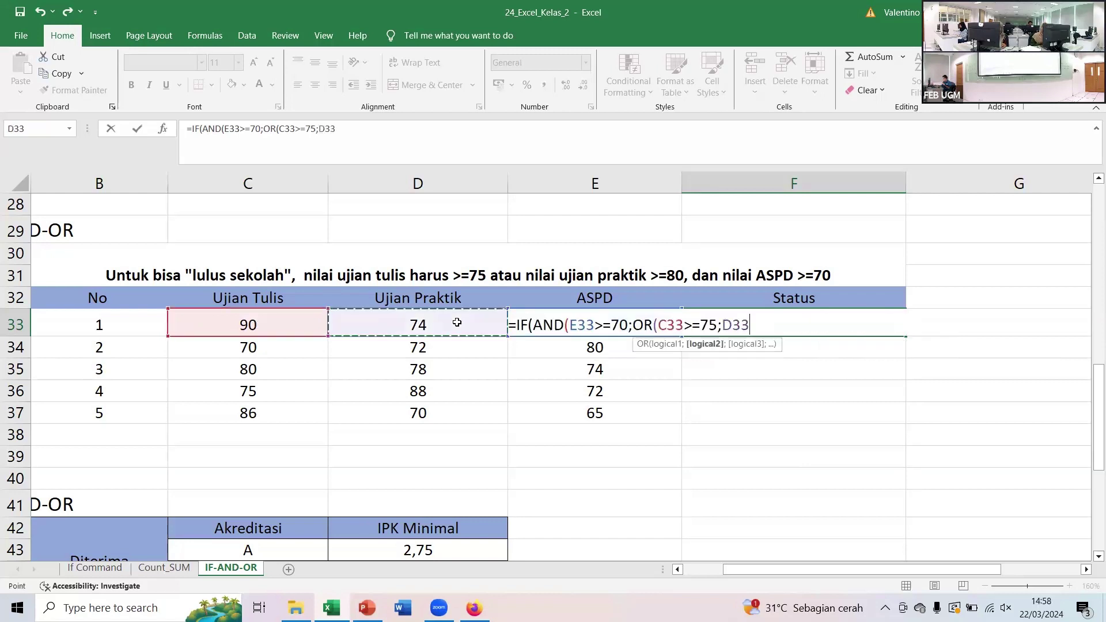
{"action": "type", "text": ">=80"}
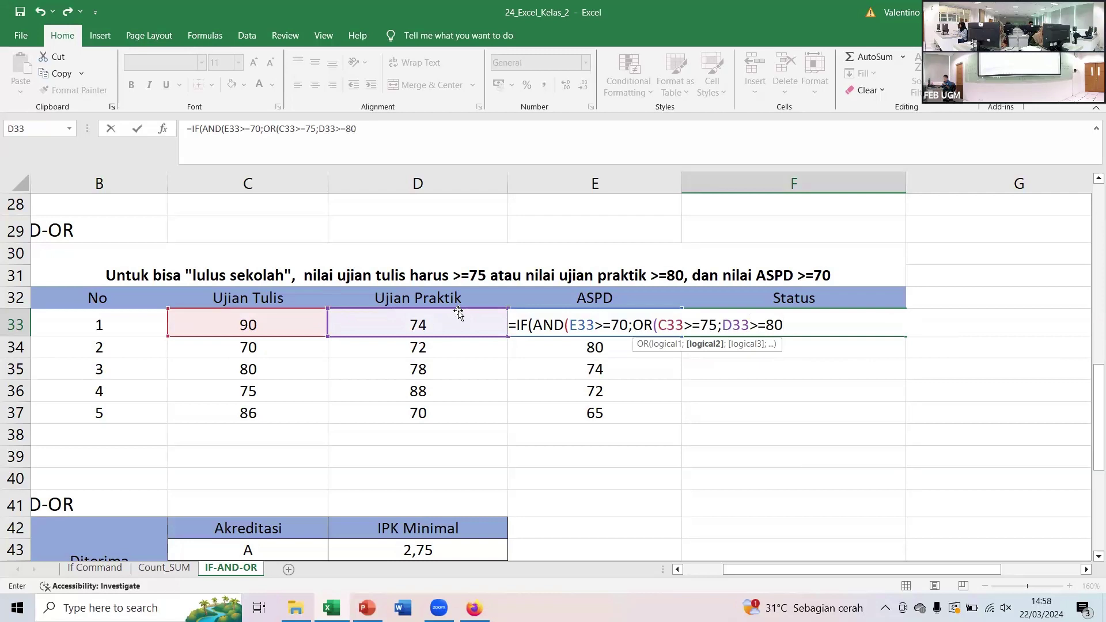
{"action": "key", "text": "Return"}
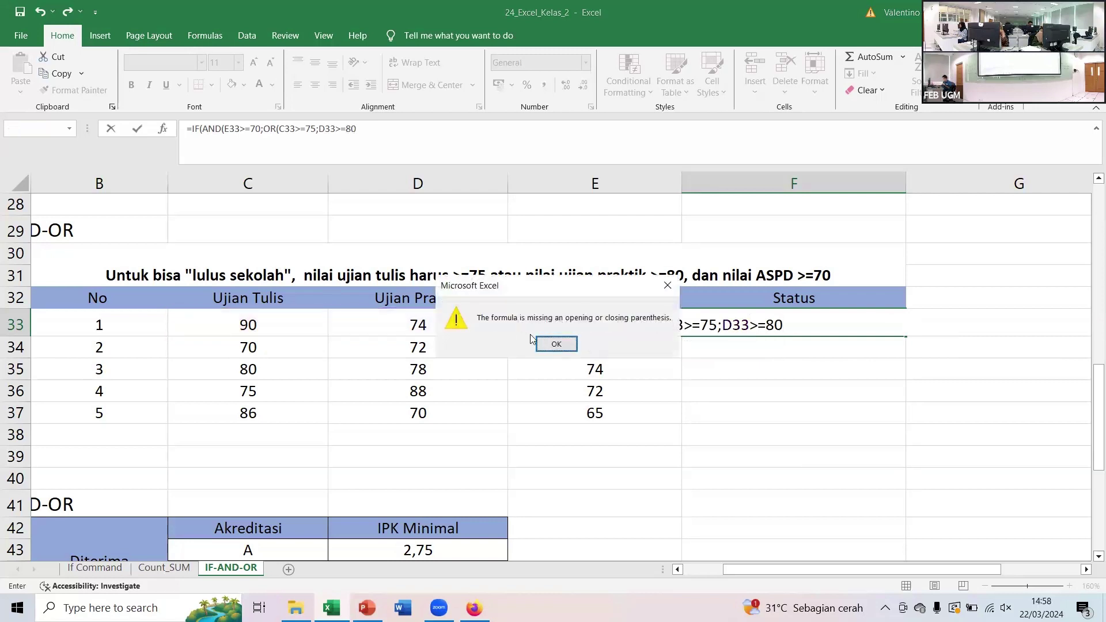
{"action": "left_click", "coordinate": [556, 344]}
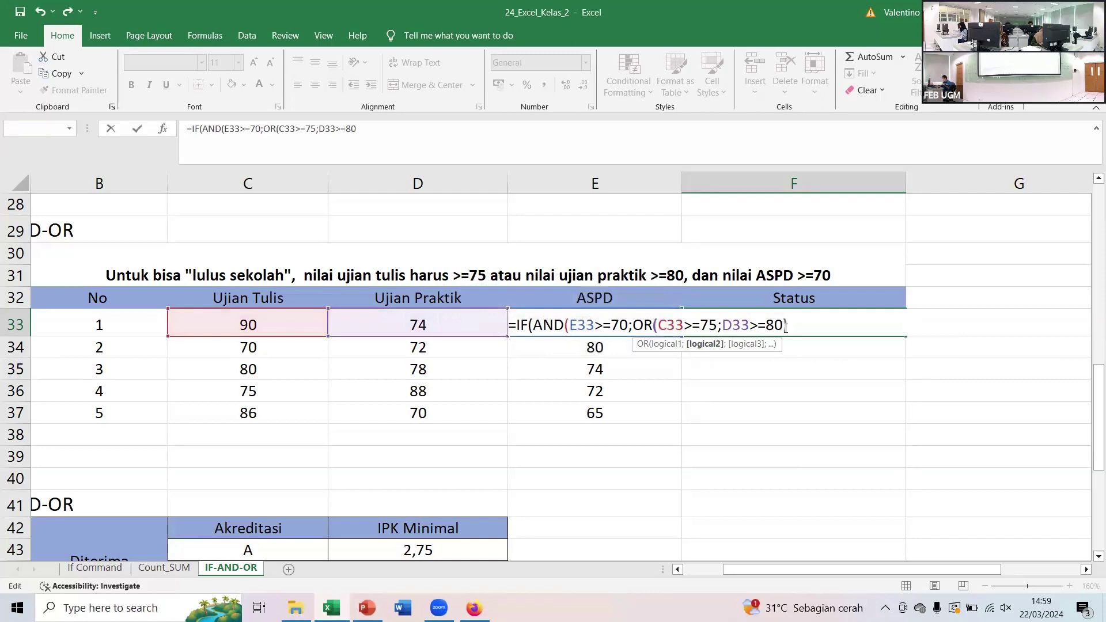
{"action": "type", "text": ")"}
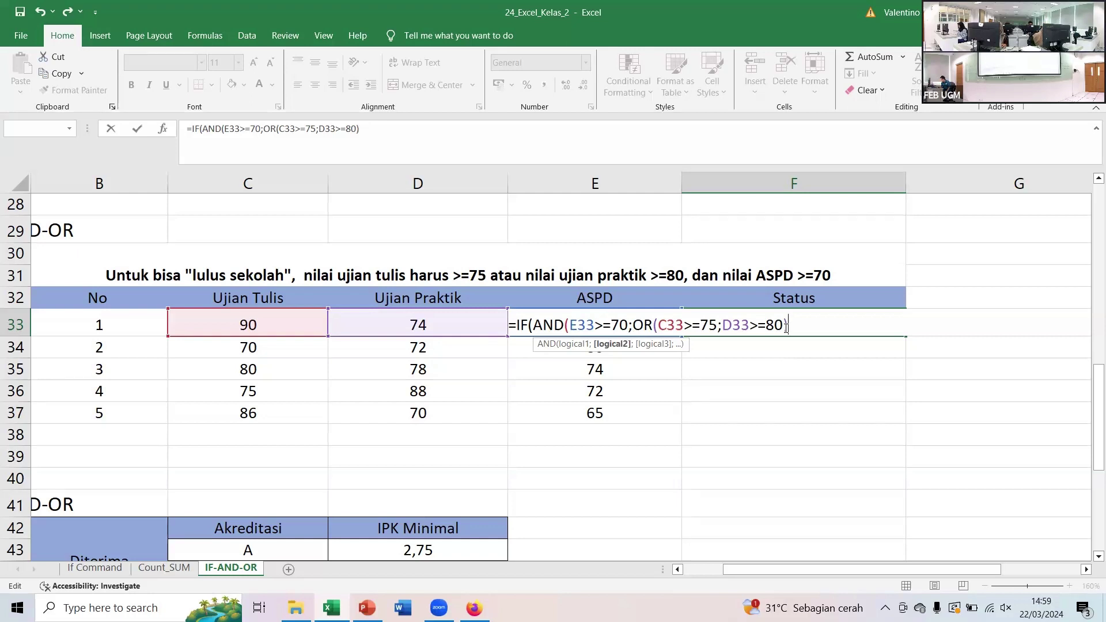
{"action": "type", "text": ")"}
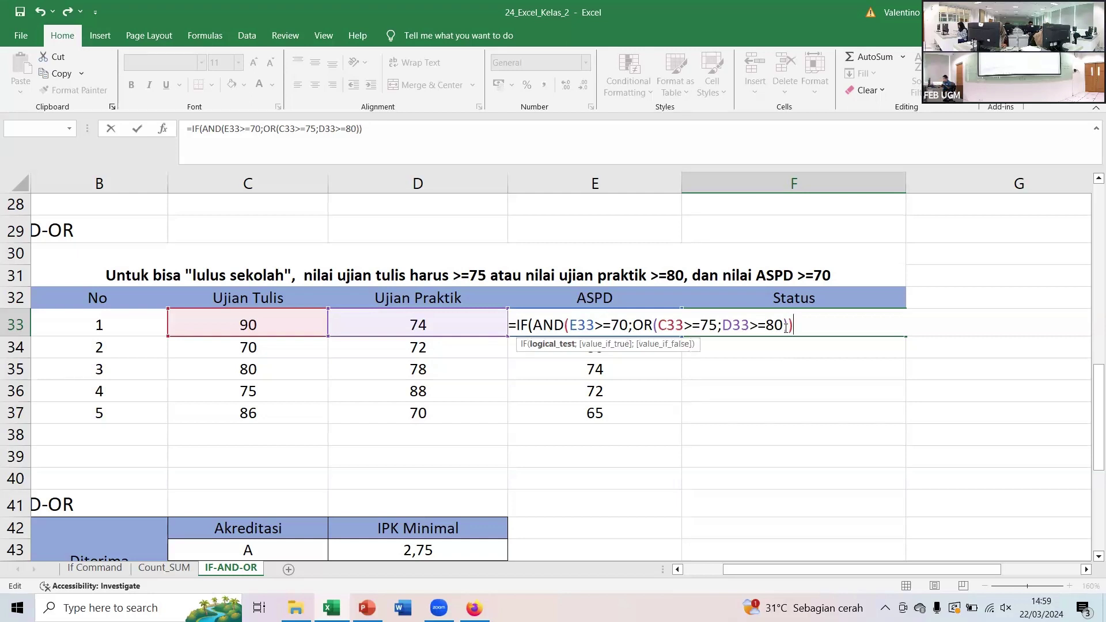
- Complete F33's IF formula with "LULUS" as the true result and "TIDAK LULUS" as the false result, and enter it
{"action": "type", "text": ";"}
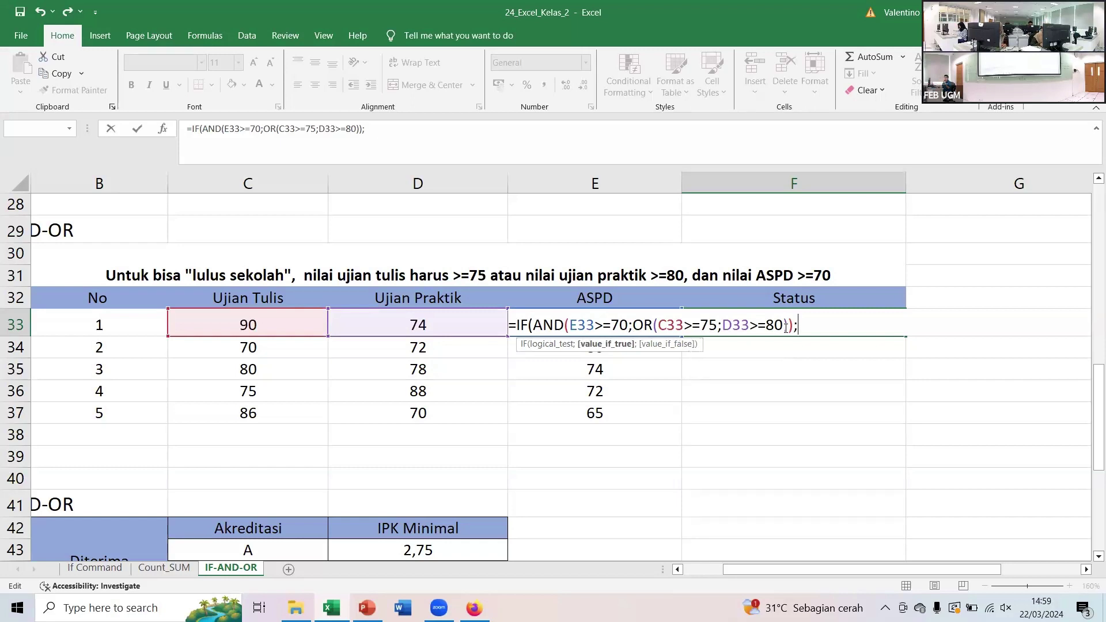
{"action": "type", "text": "\"LULUS"}
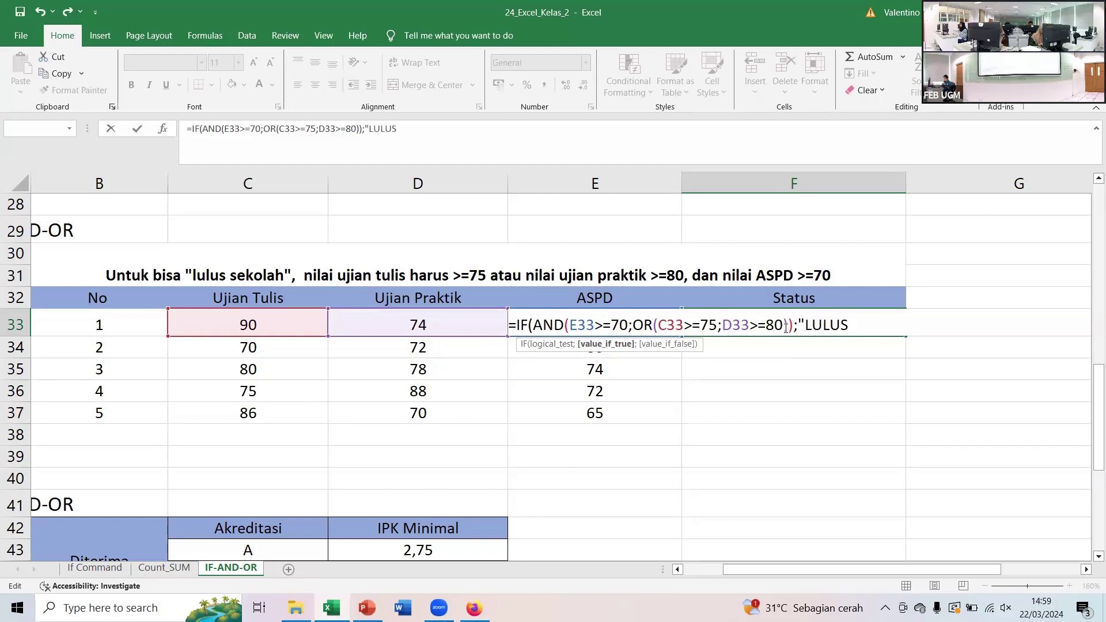
{"action": "type", "text": "\";"}
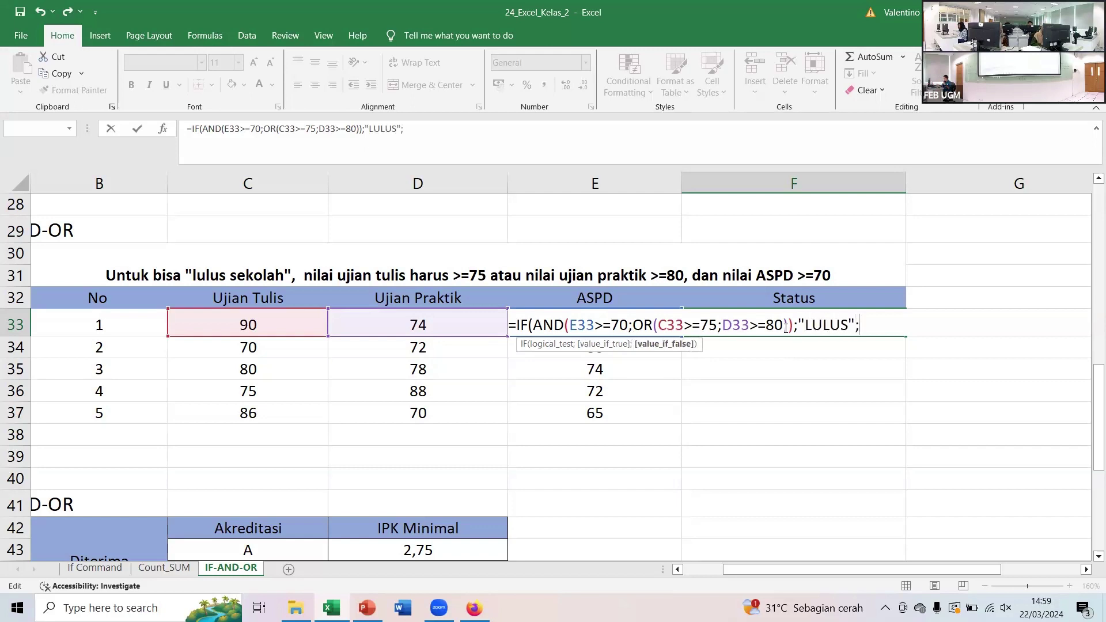
{"action": "type", "text": "\"TIDAK L"}
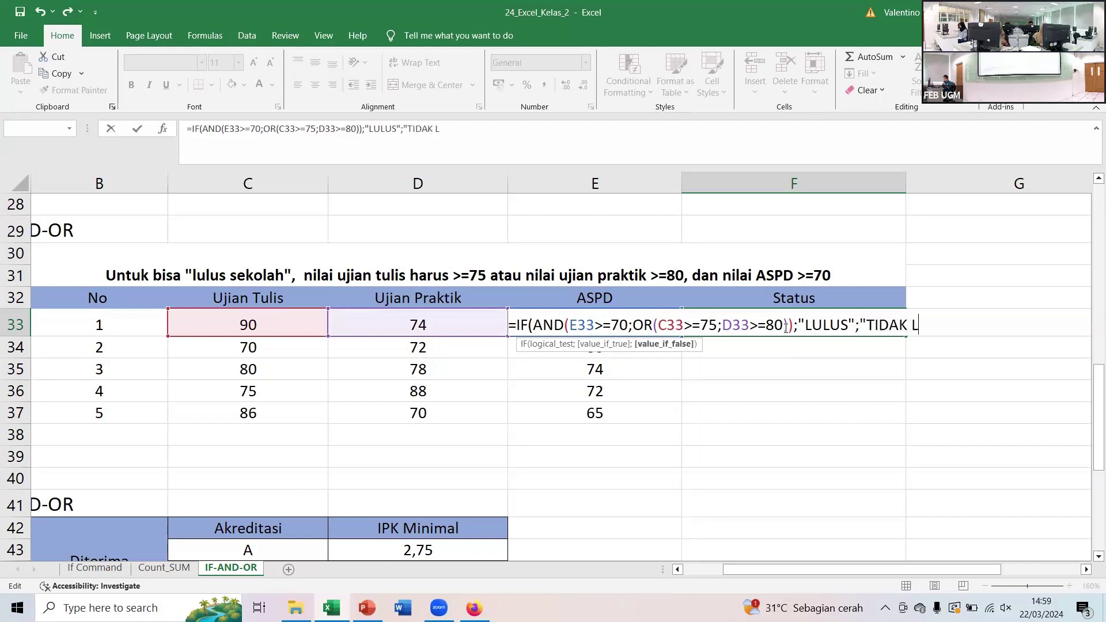
{"action": "type", "text": "ULUS\")"}
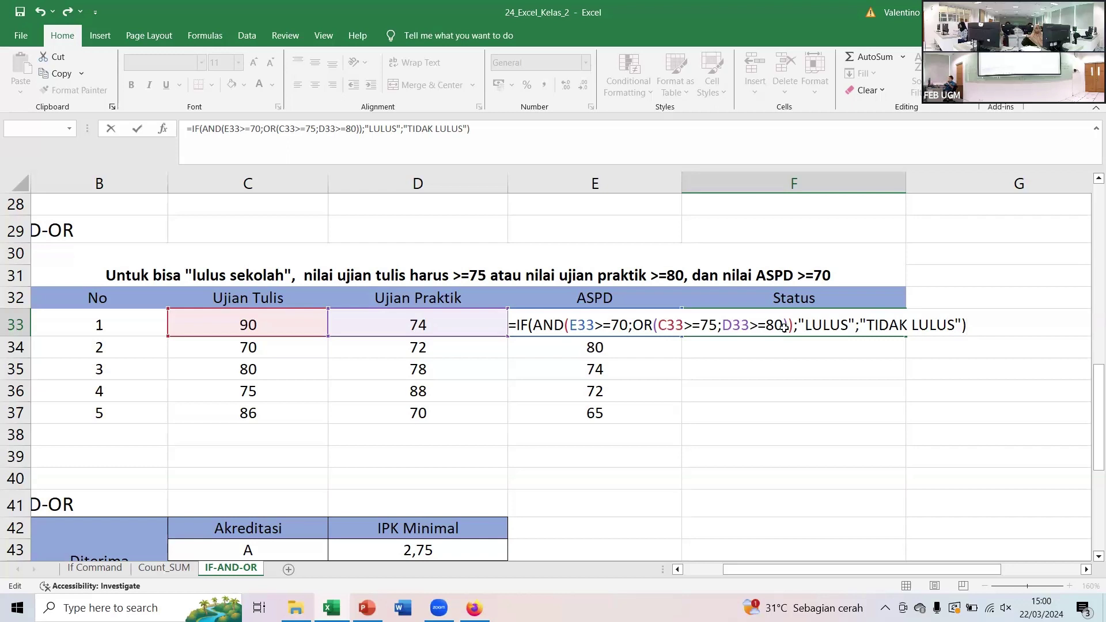
{"action": "key", "text": "Return"}
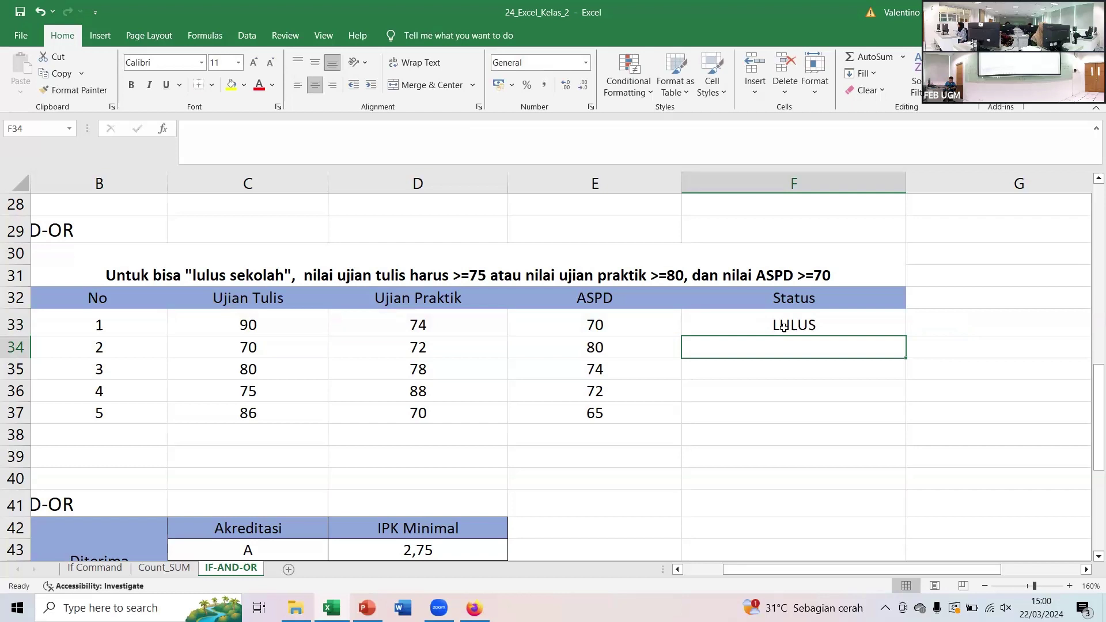
- Look over the "3. IF-AND-OR" exercise below, with its minimum IPK per Akreditasi and the applicant table in rows 48 to 55
{"action": "left_click", "coordinate": [860, 325]}
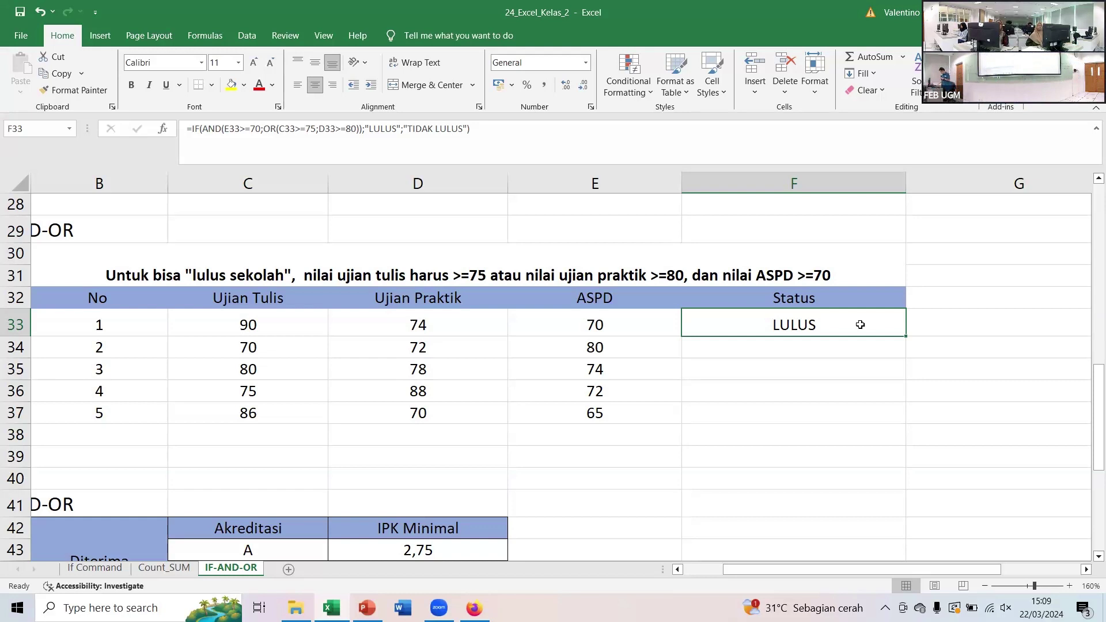
{"action": "key", "text": "Left"}
{"action": "key", "text": "Left"}
{"action": "key", "text": "Left"}
{"action": "key", "text": "Left"}
{"action": "key", "text": "Left"}
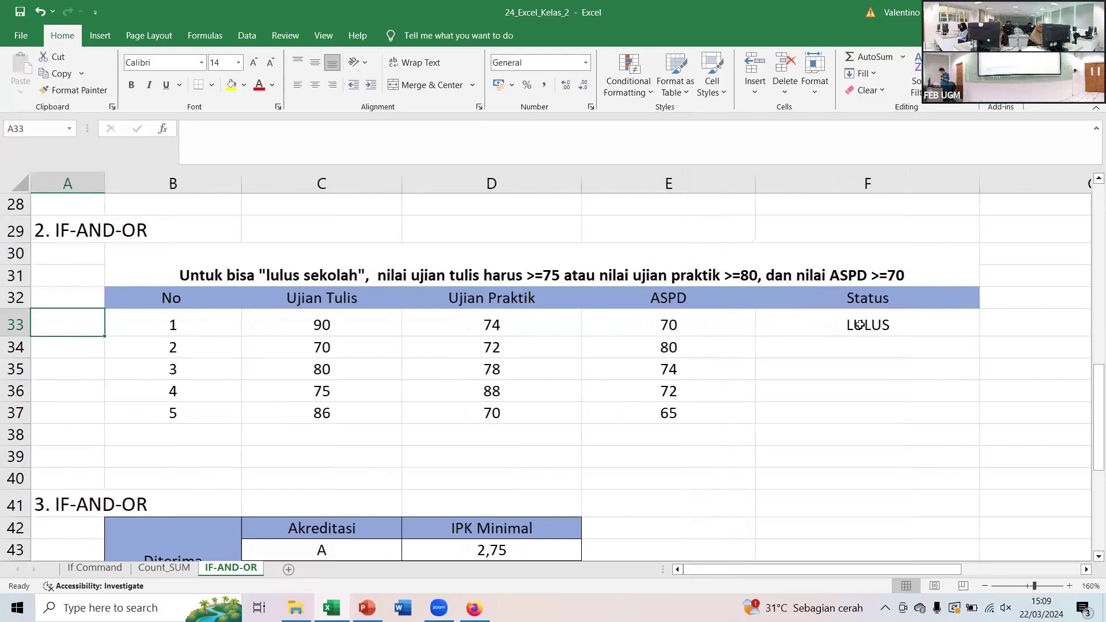
{"action": "key", "text": "Down"}
{"action": "key", "text": "Down"}
{"action": "key", "text": "Down"}
{"action": "key", "text": "Down"}
{"action": "key", "text": "Down"}
{"action": "key", "text": "Down"}
{"action": "key", "text": "Down"}
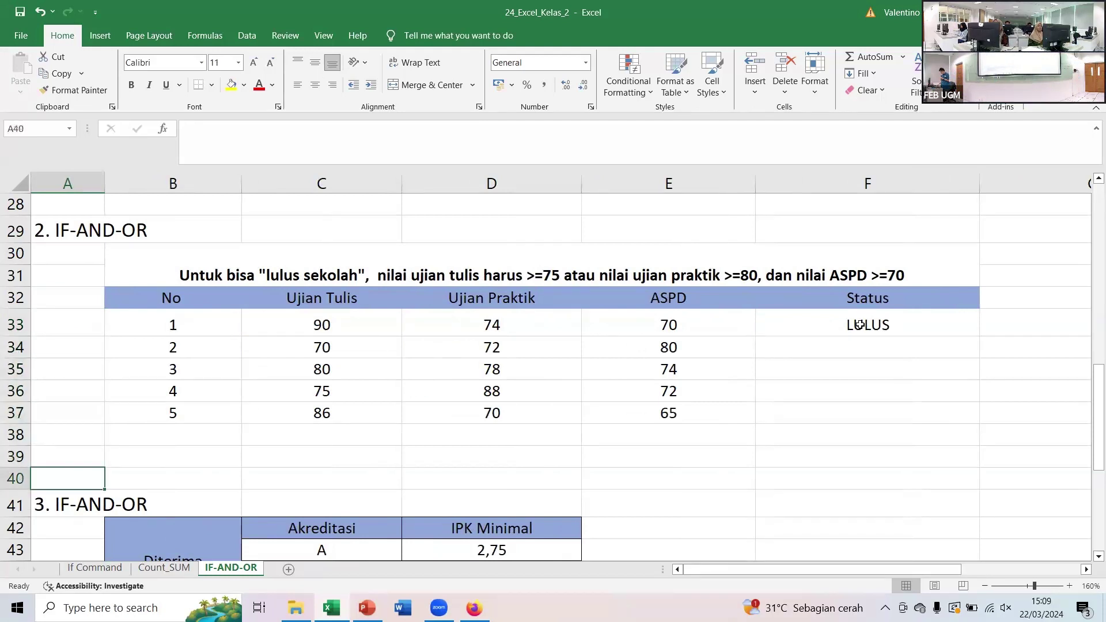
{"action": "key", "text": "Down"}
{"action": "key", "text": "Down"}
{"action": "key", "text": "Down"}
{"action": "key", "text": "Down"}
{"action": "key", "text": "Down"}
{"action": "key", "text": "Down"}
{"action": "key", "text": "Down"}
{"action": "key", "text": "Down"}
{"action": "key", "text": "Down"}
{"action": "key", "text": "Down"}
{"action": "key", "text": "Down"}
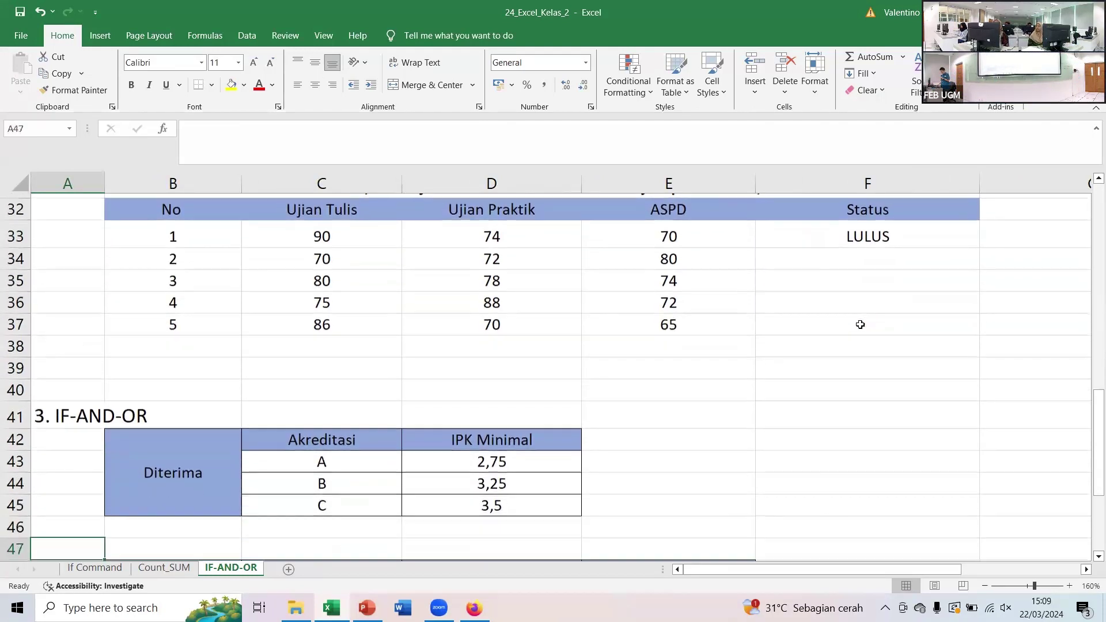
{"action": "key", "text": "Down"}
{"action": "key", "text": "Down"}
{"action": "key", "text": "Down"}
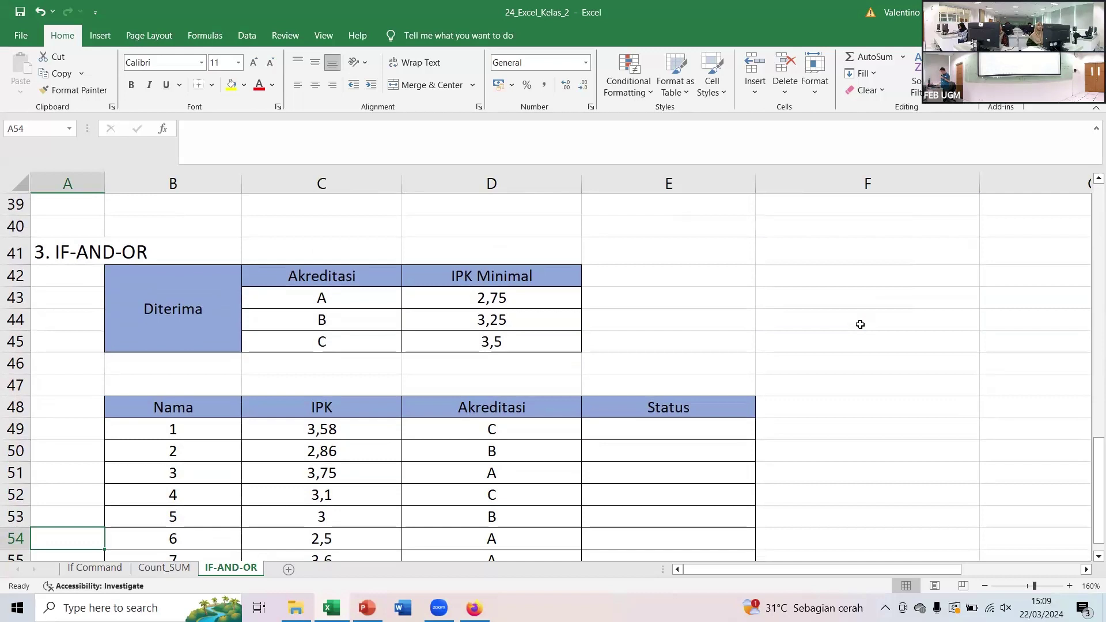
{"action": "key", "text": "Down"}
{"action": "key", "text": "Down"}
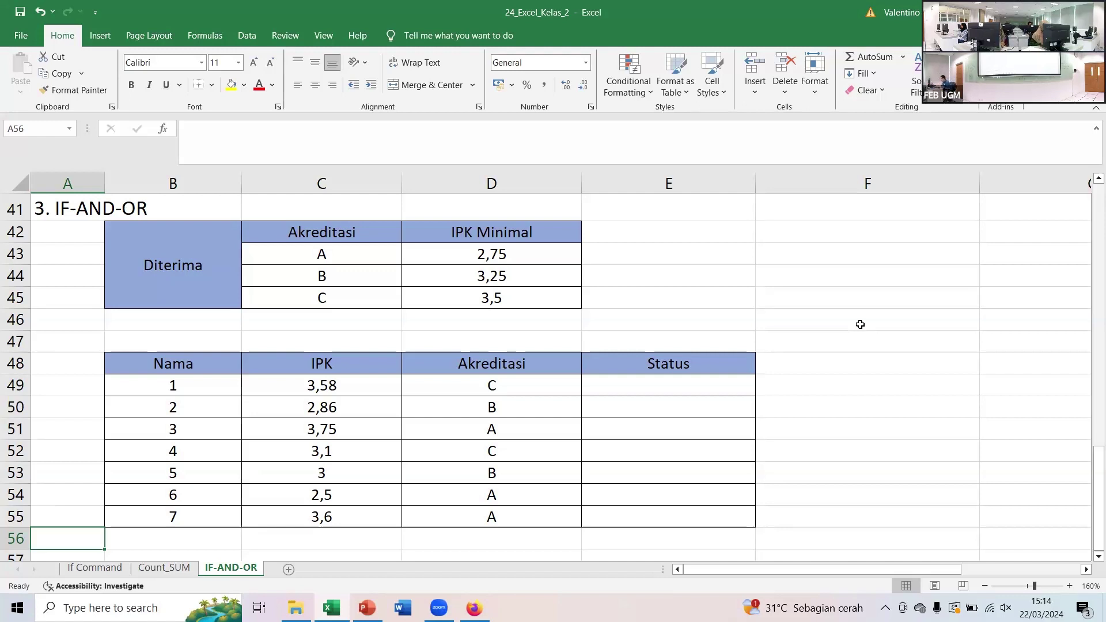
- Begin an IF formula in E49 with an OR test comparing the applicant's Akreditasi D49 to the absolute reference $C$43
{"action": "left_click", "coordinate": [681, 384]}
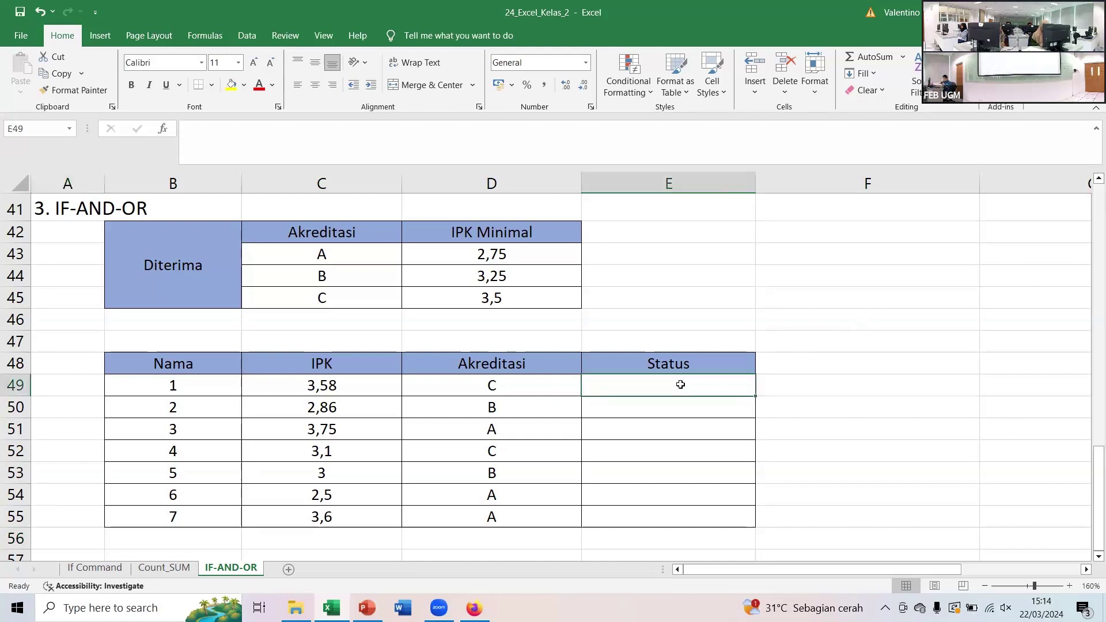
{"action": "type", "text": "="}
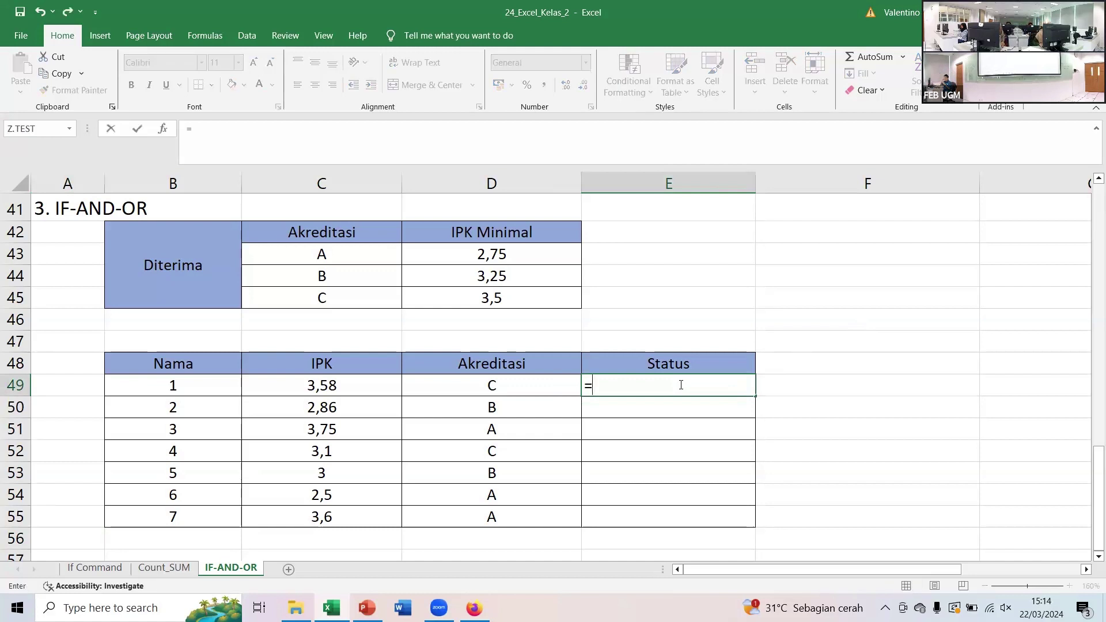
{"action": "type", "text": "IF("}
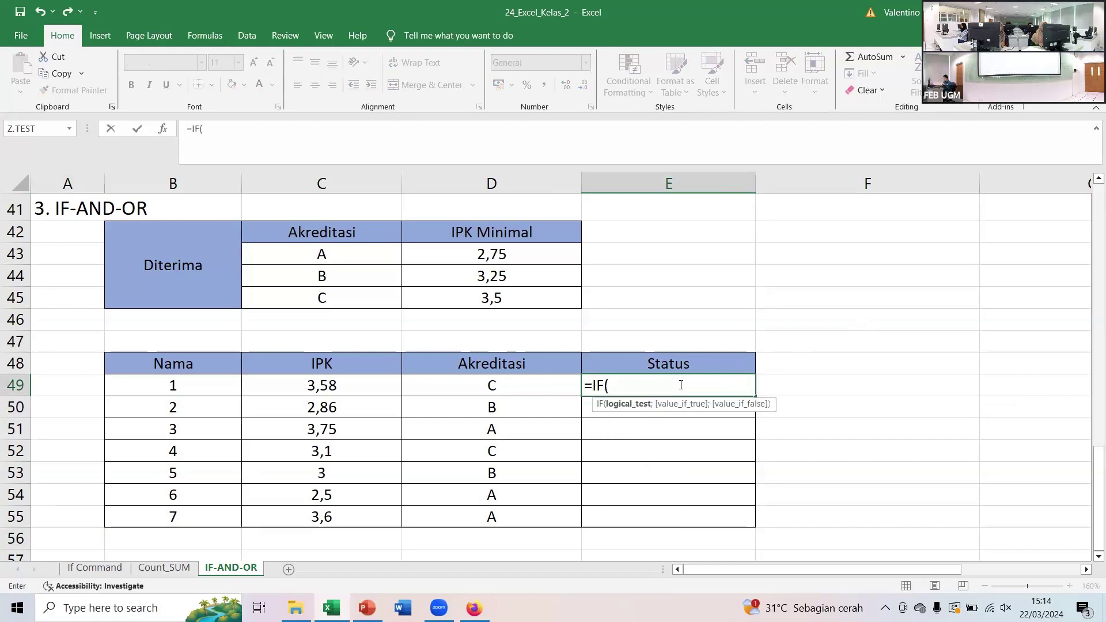
{"action": "type", "text": "OR"}
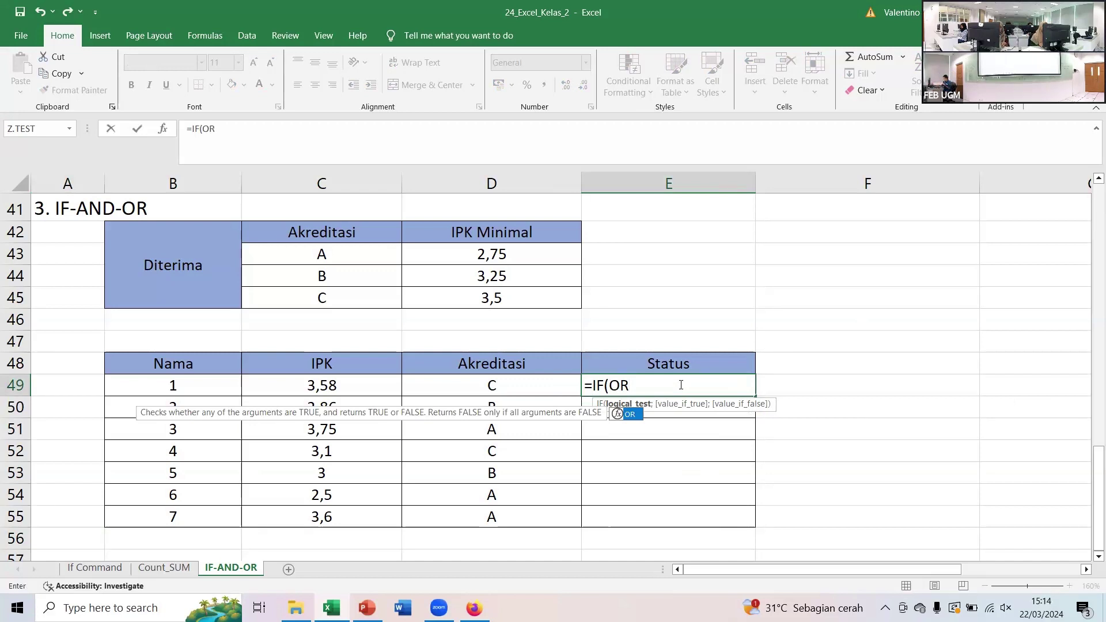
{"action": "type", "text": "("}
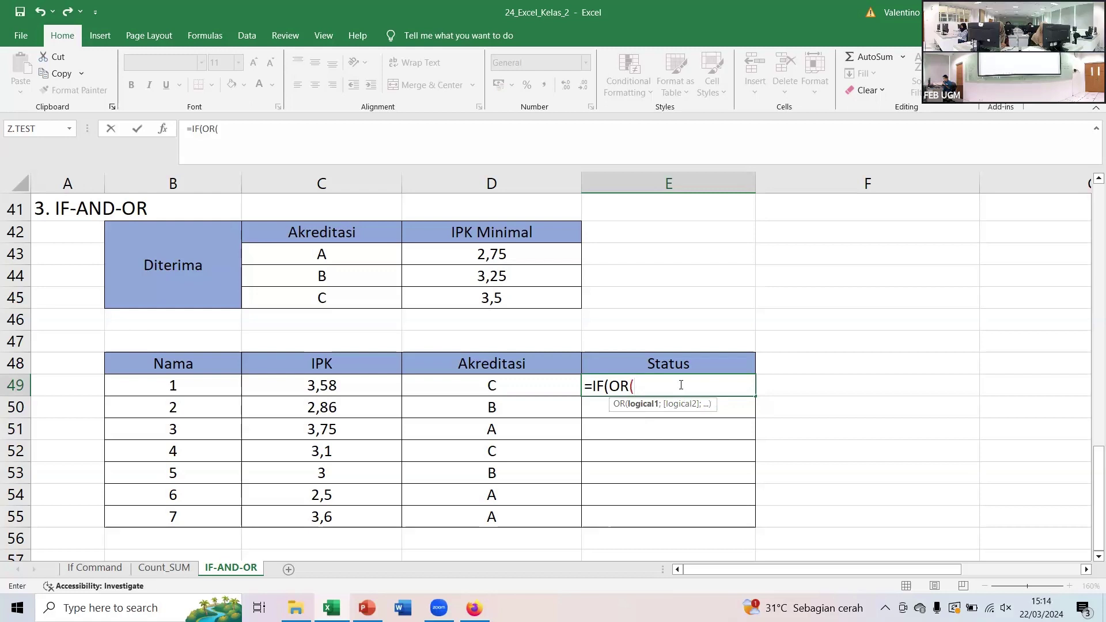
{"action": "left_click", "coordinate": [476, 385]}
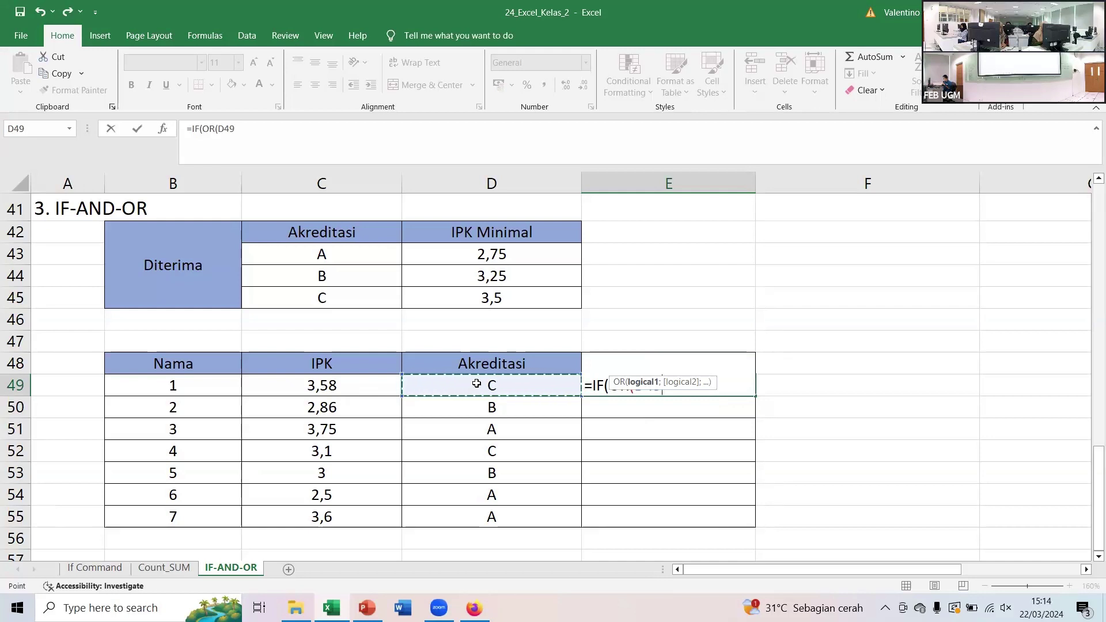
{"action": "type", "text": "="}
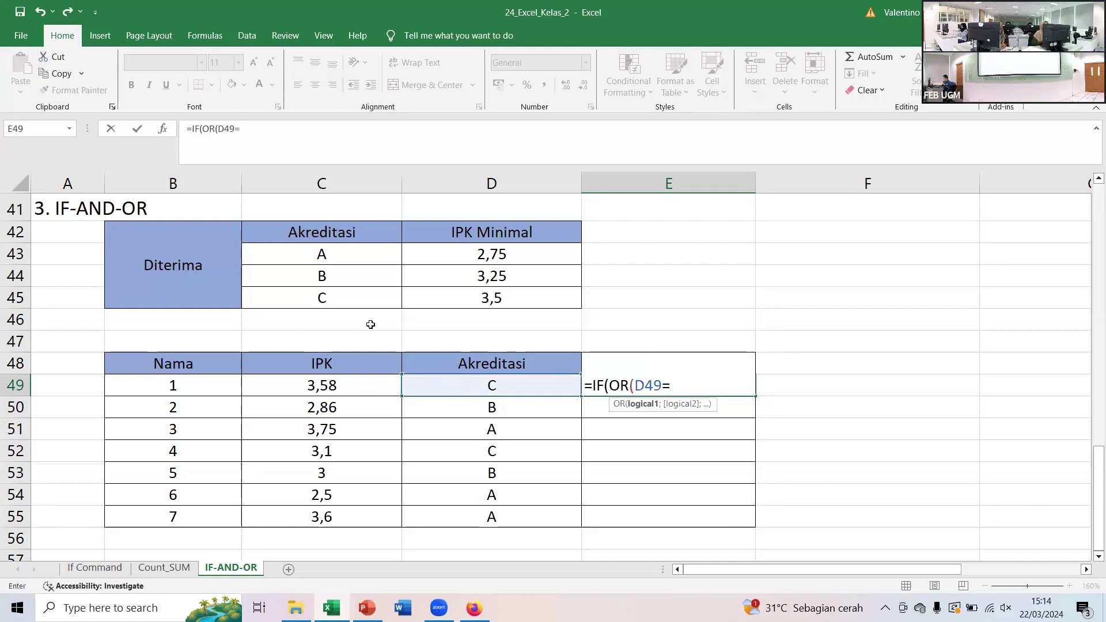
{"action": "left_click", "coordinate": [302, 256]}
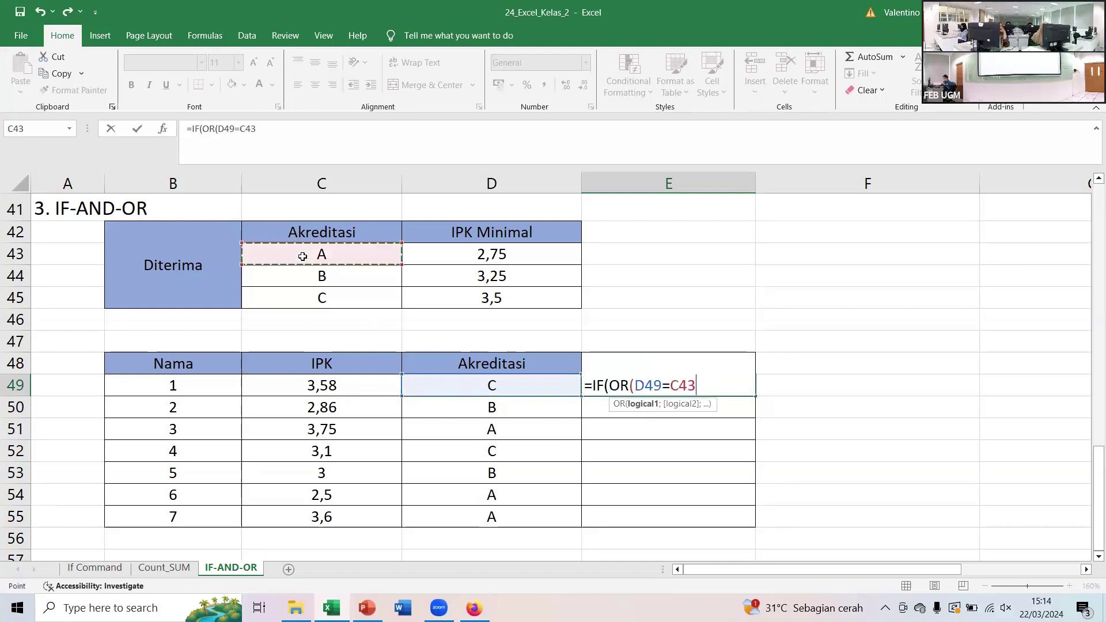
{"action": "key", "text": "F4"}
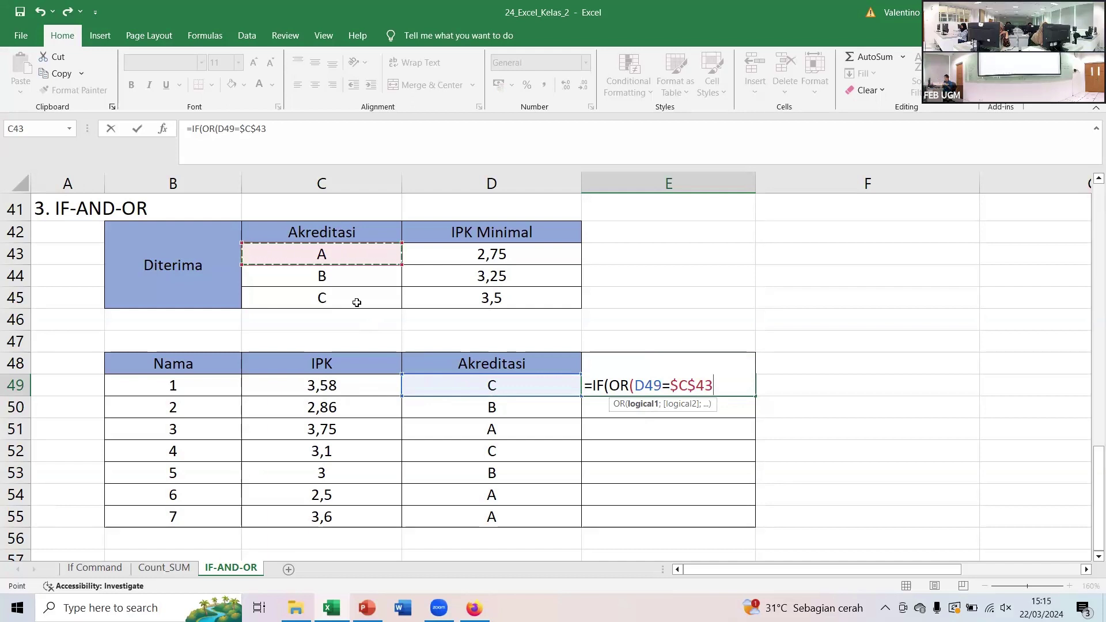
- Wrap the D49=$C$43 comparison in an AND function nested inside E49's OR test, ready for a second argument
{"action": "left_click", "coordinate": [636, 381]}
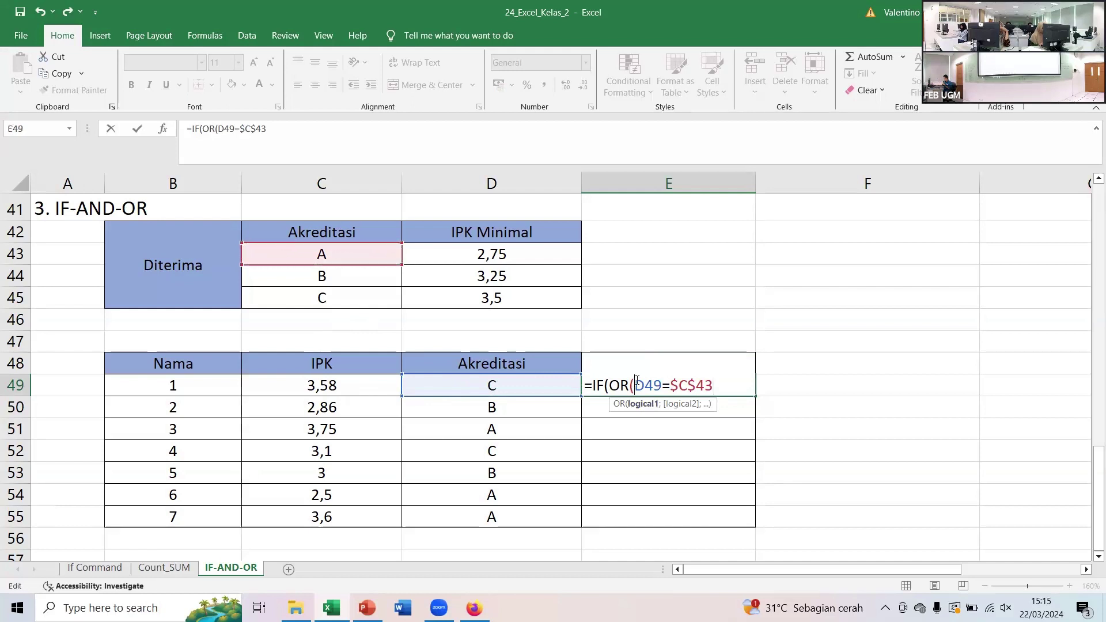
{"action": "type", "text": "AND"}
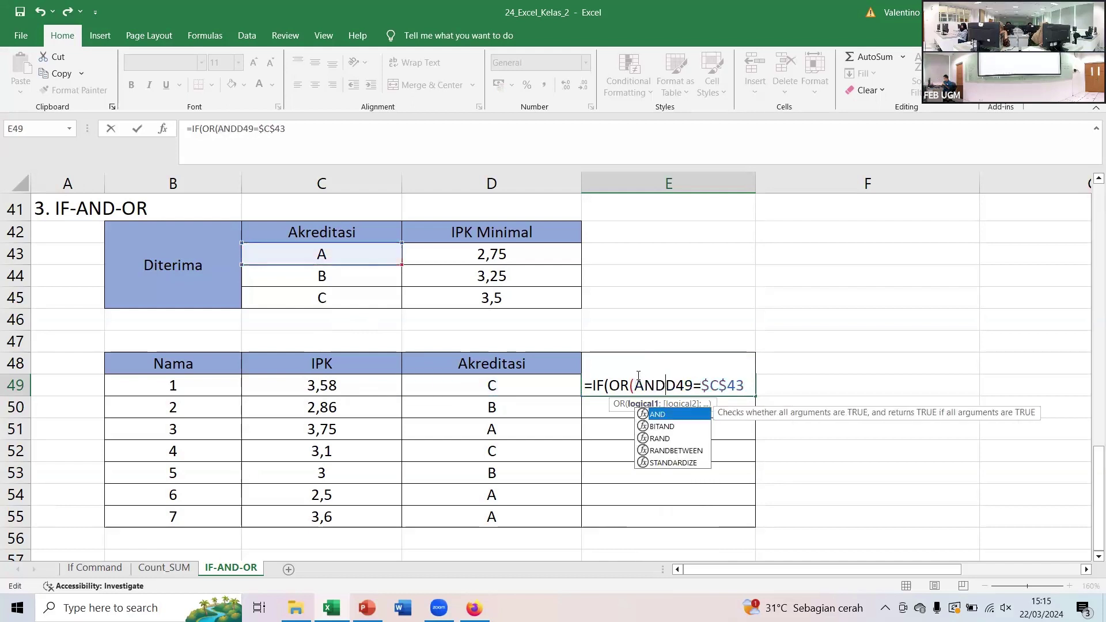
{"action": "type", "text": "("}
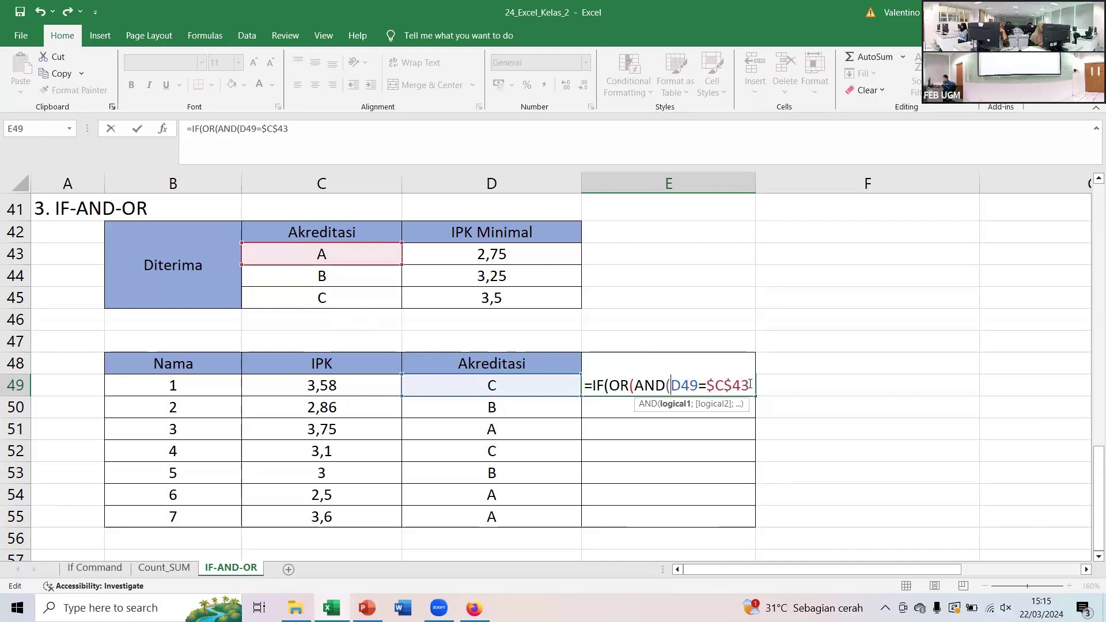
{"action": "type", "text": ";"}
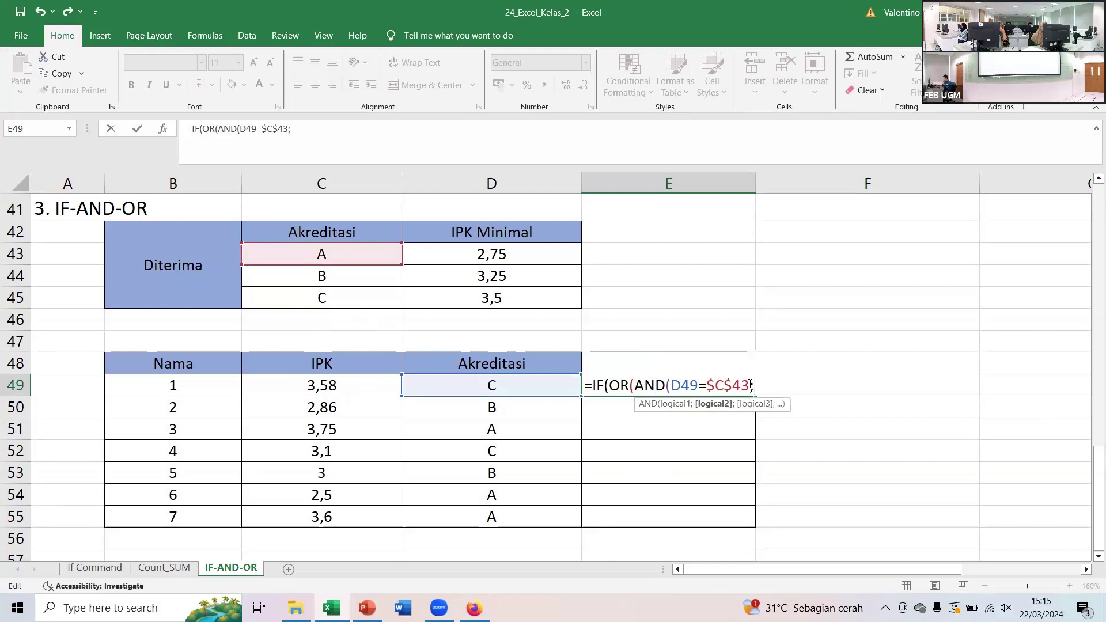
- Add the minimum IPK condition C49>=$D$43 to E49's first AND test and close that AND function
{"action": "left_click", "coordinate": [333, 384]}
{"action": "type", "text": ">="}
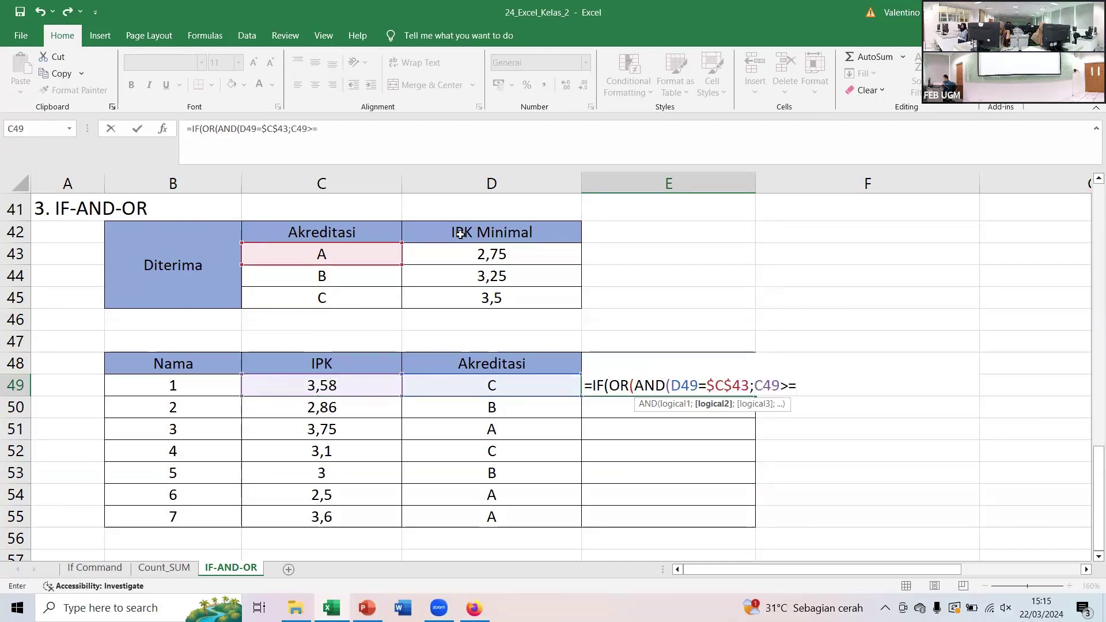
{"action": "left_click", "coordinate": [488, 254]}
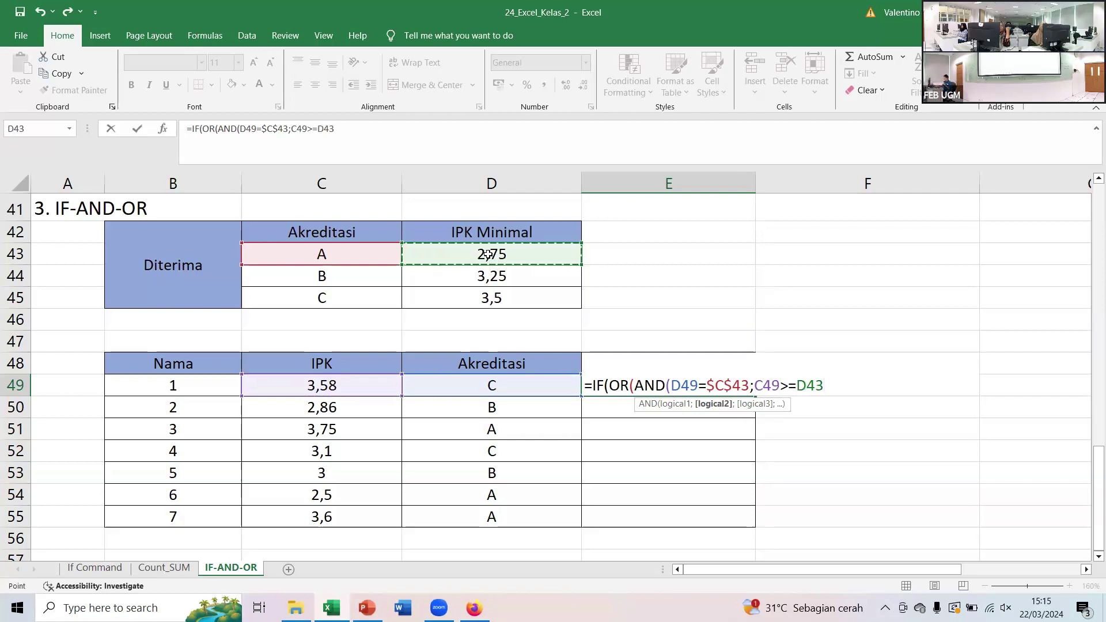
{"action": "key", "text": "F4"}
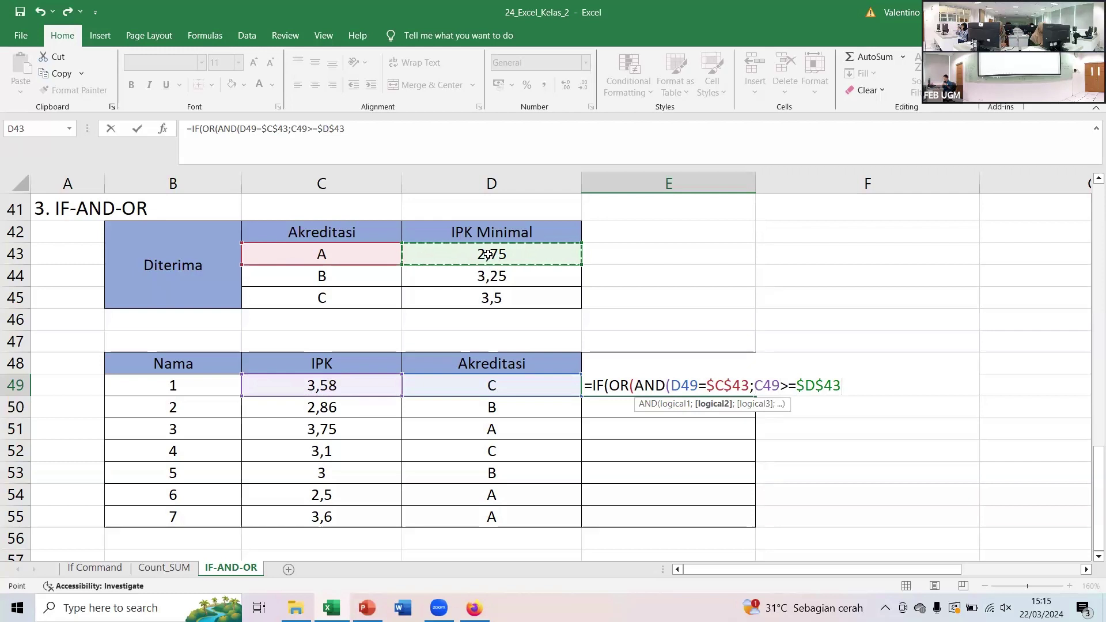
{"action": "type", "text": ")"}
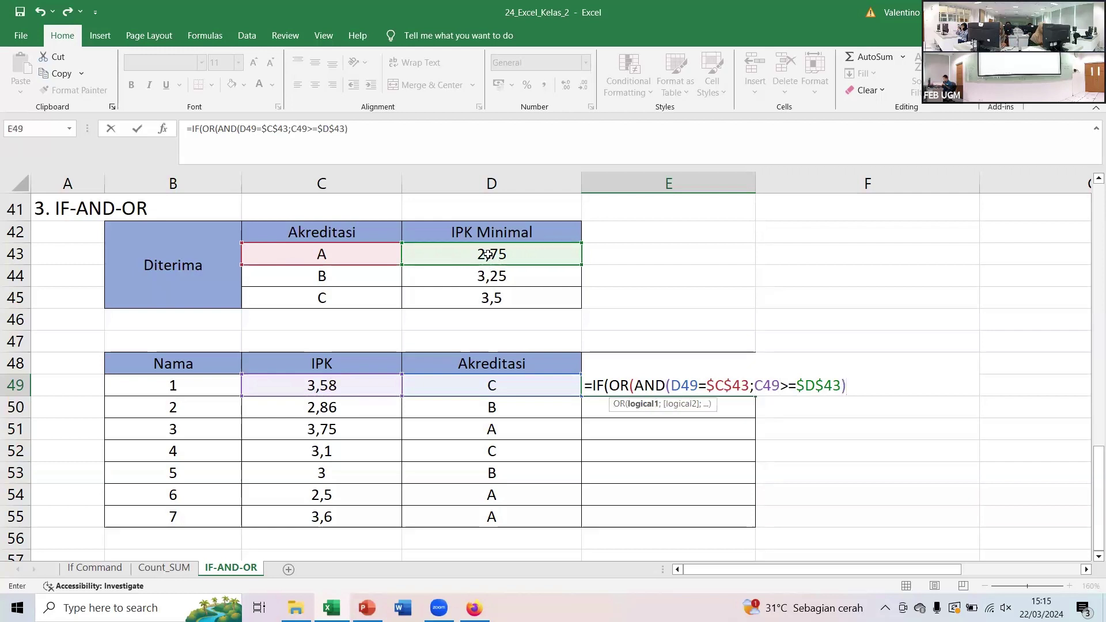
{"action": "type", "text": ";"}
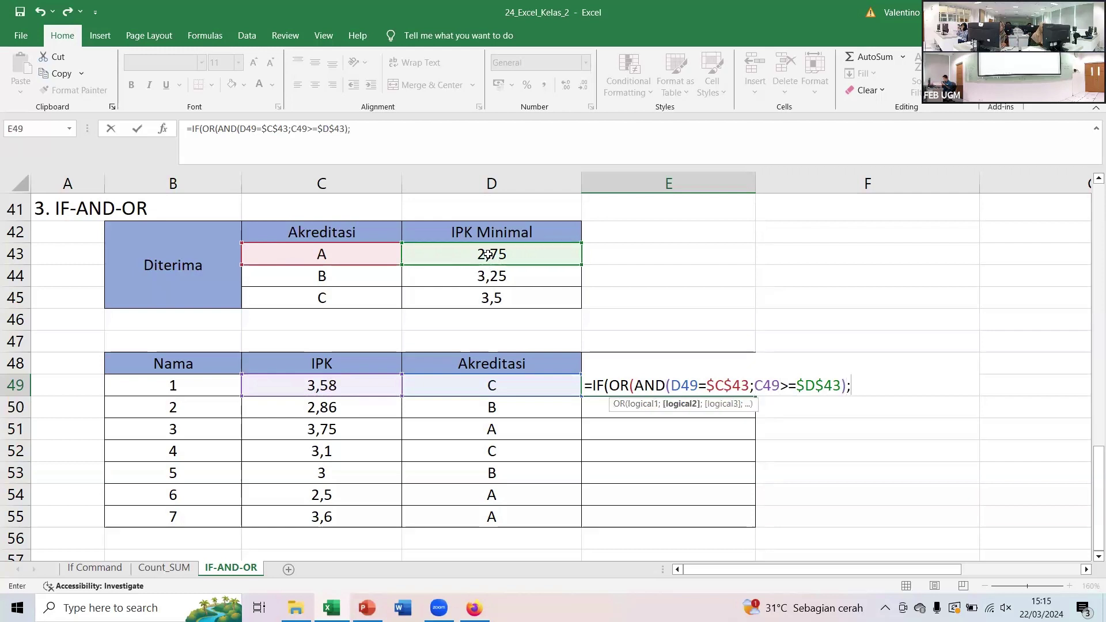
{"action": "key", "text": "BackSpace"}
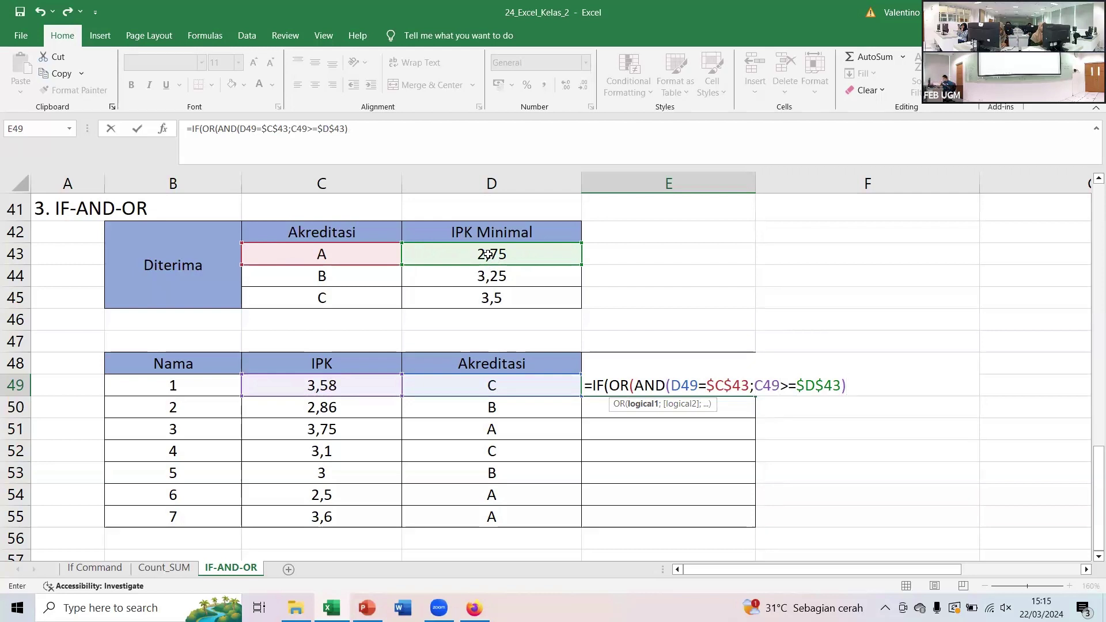
{"action": "type", "text": ";"}
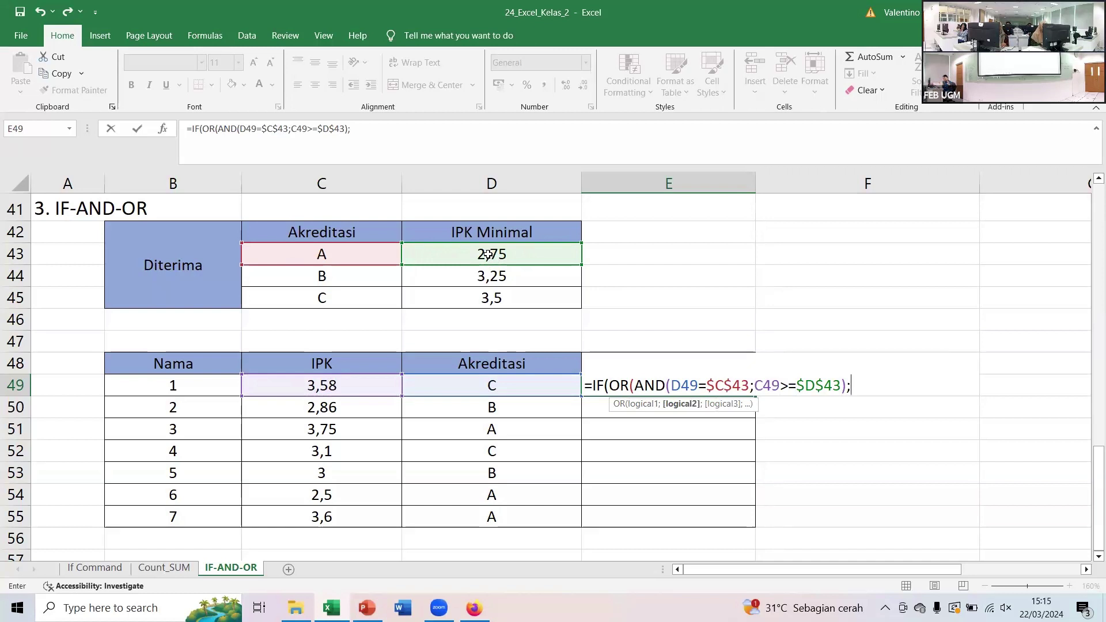
- Begin a second AND test inside E49's OR function with the Akreditasi condition D49=$C$44
{"action": "type", "text": "AND"}
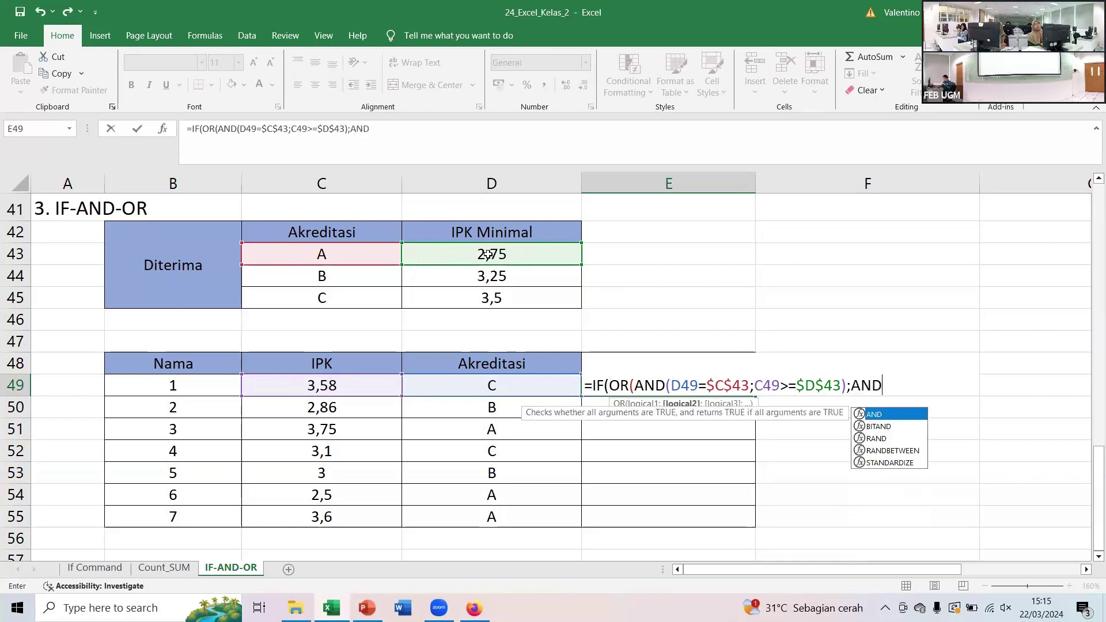
{"action": "type", "text": "("}
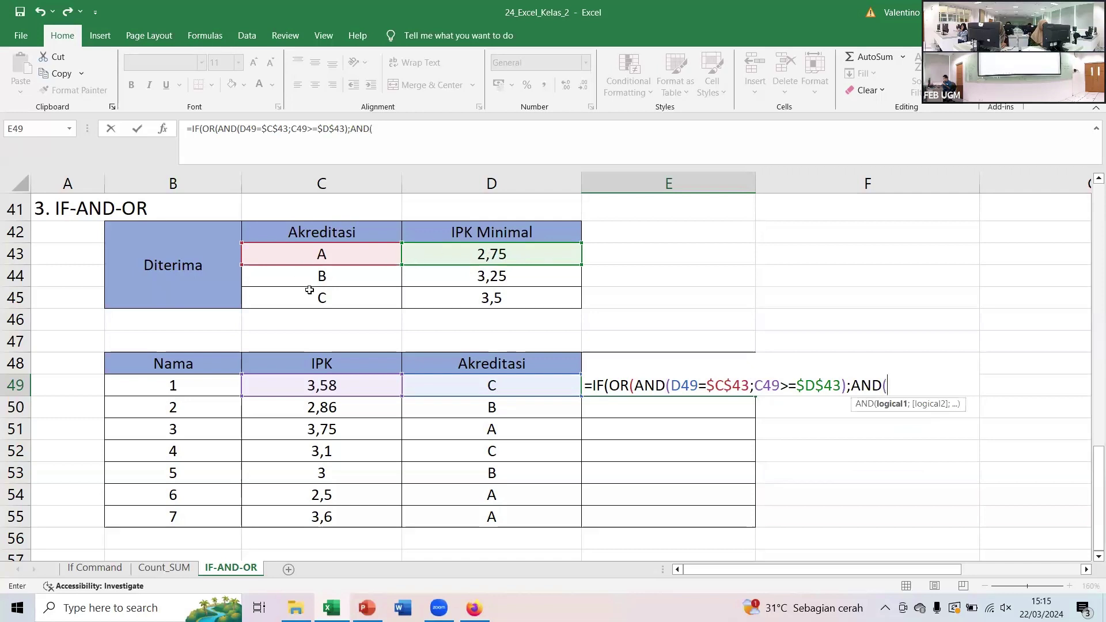
{"action": "left_click", "coordinate": [505, 387]}
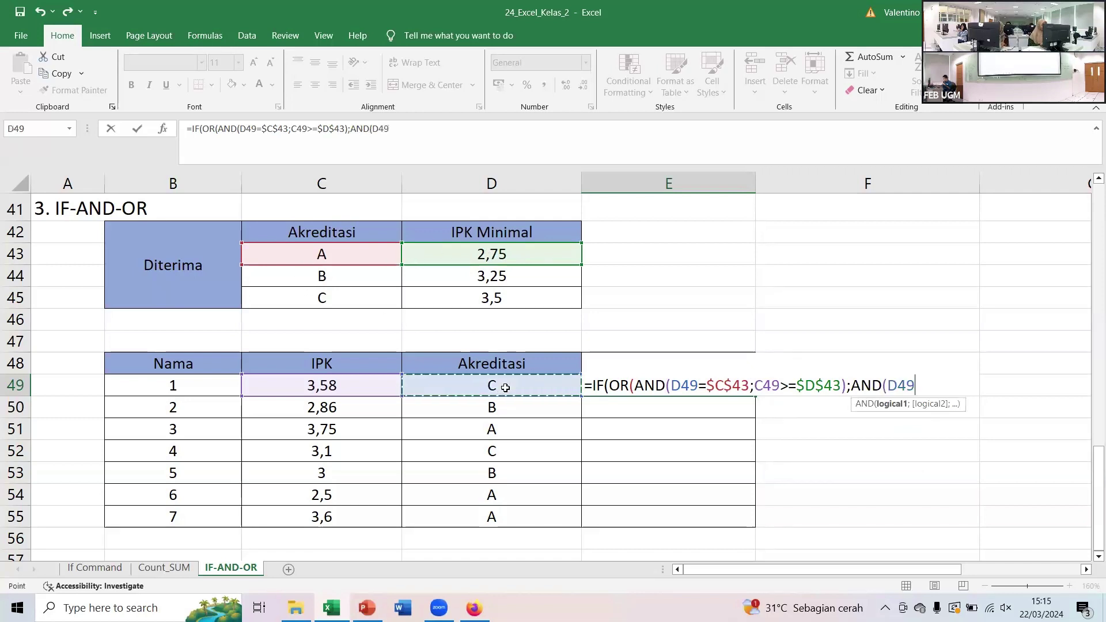
{"action": "type", "text": "="}
{"action": "left_click", "coordinate": [336, 276]}
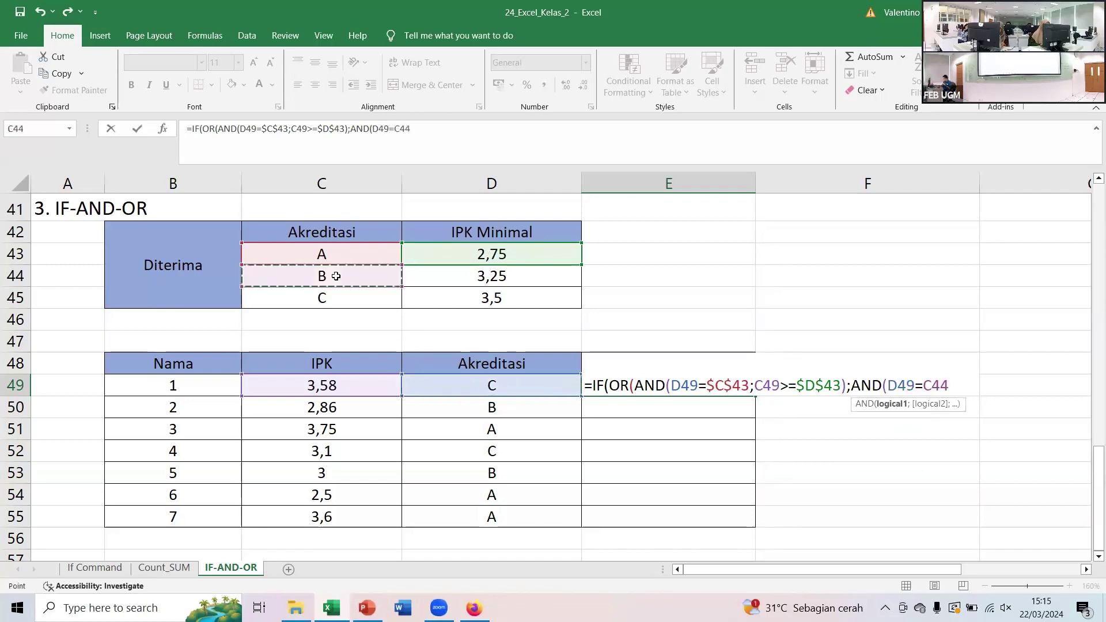
{"action": "key", "text": "F4"}
{"action": "type", "text": ";"}
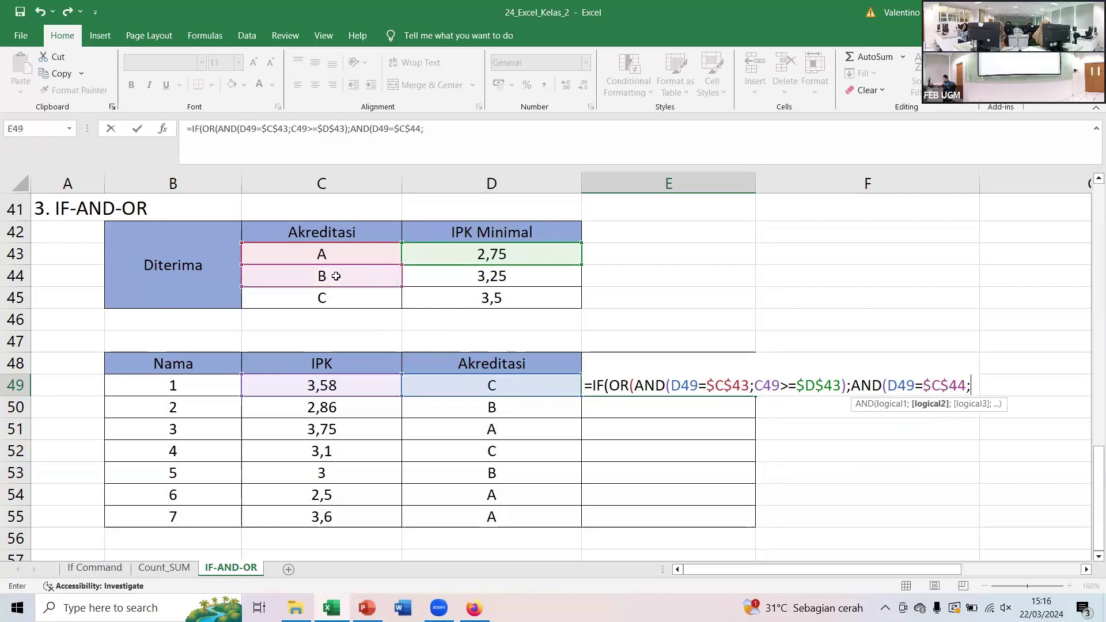
- Complete E49's second AND test with the minimum IPK condition C49>=D44 and close it
{"action": "left_click", "coordinate": [342, 385]}
{"action": "type", "text": ">="}
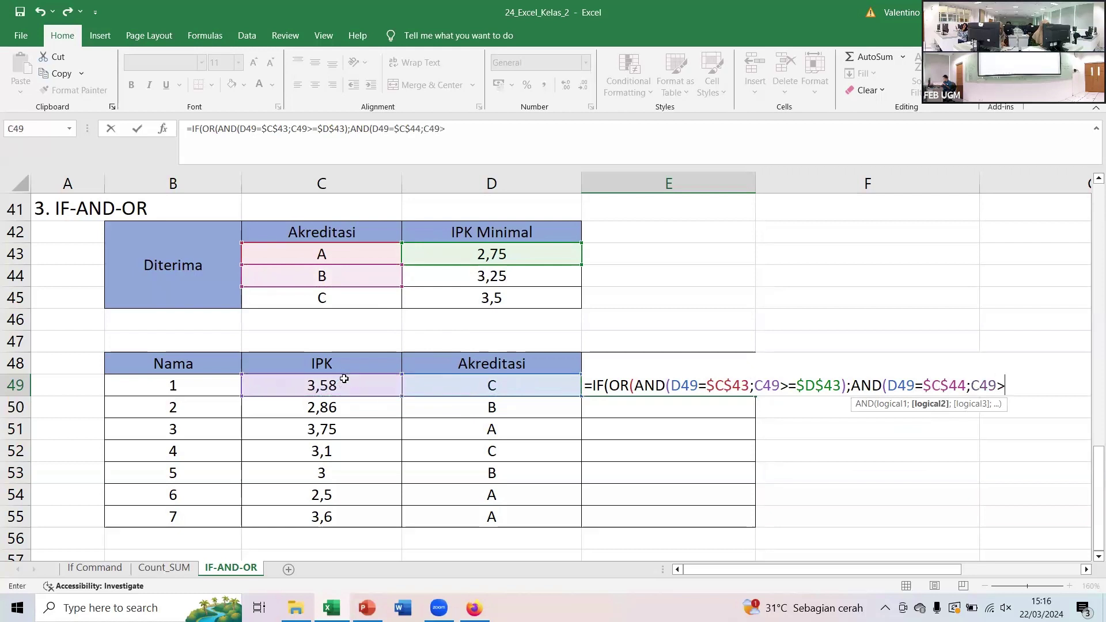
{"action": "left_click", "coordinate": [456, 273]}
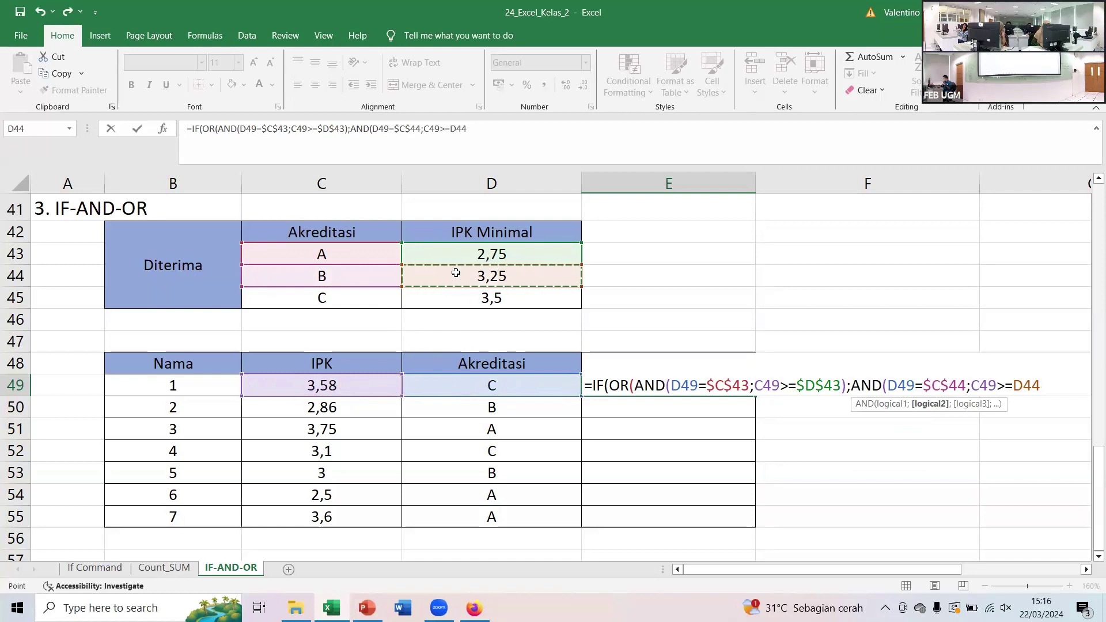
{"action": "type", "text": ")"}
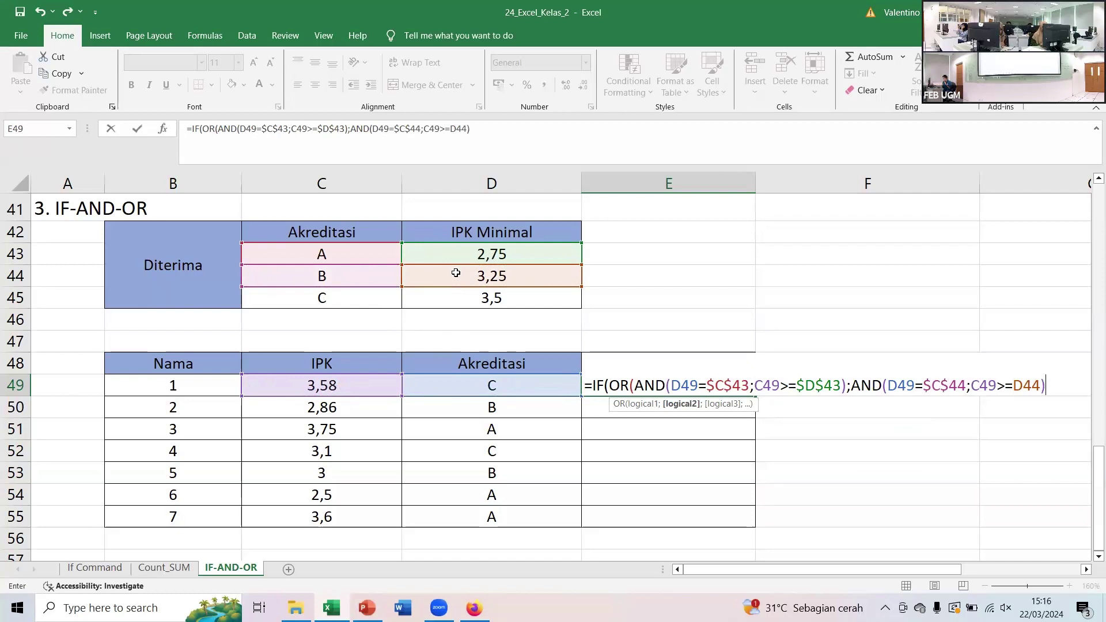
{"action": "type", "text": ";"}
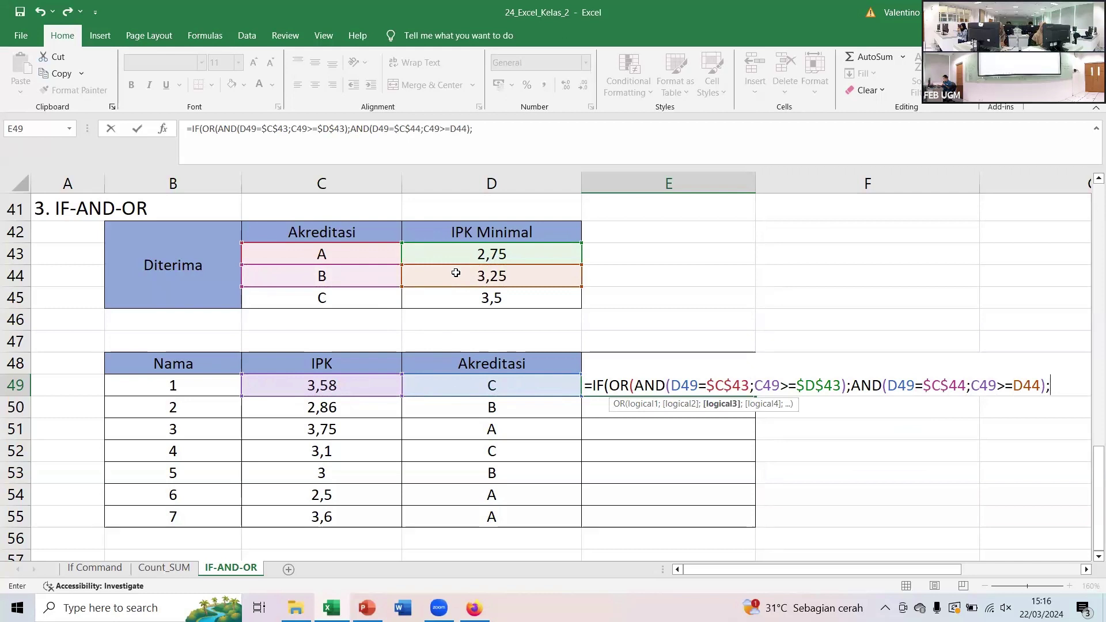
- Begin a third AND test inside E49's OR function with the Akreditasi condition D49=C45
{"action": "type", "text": "AND("}
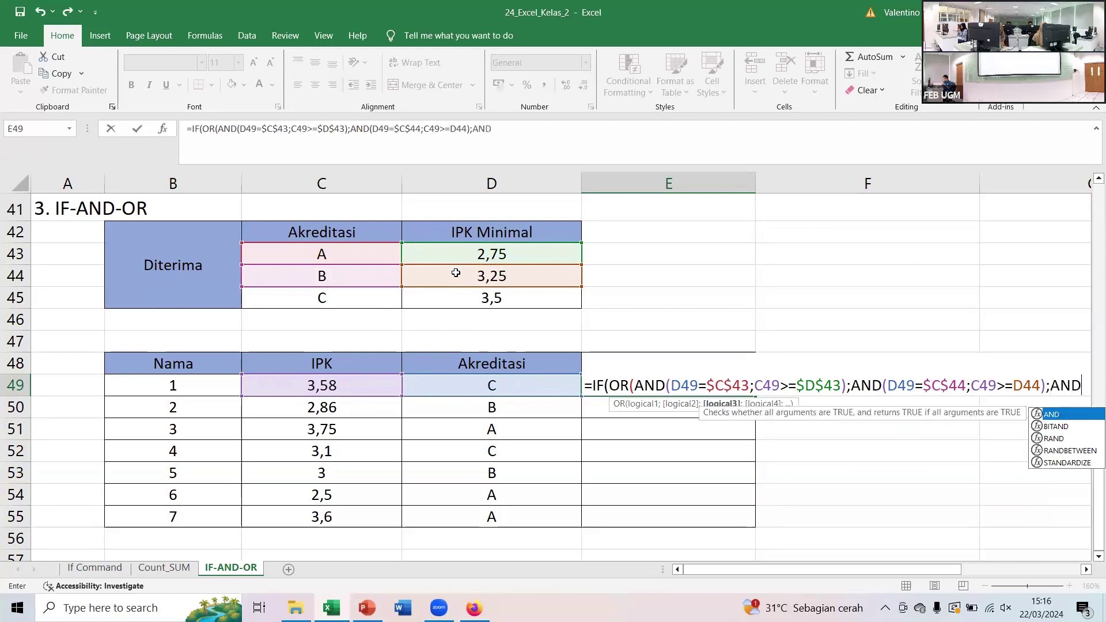
{"action": "left_click", "coordinate": [321, 298]}
{"action": "key", "text": "BackSpace"}
{"action": "key", "text": "BackSpace"}
{"action": "key", "text": "BackSpace"}
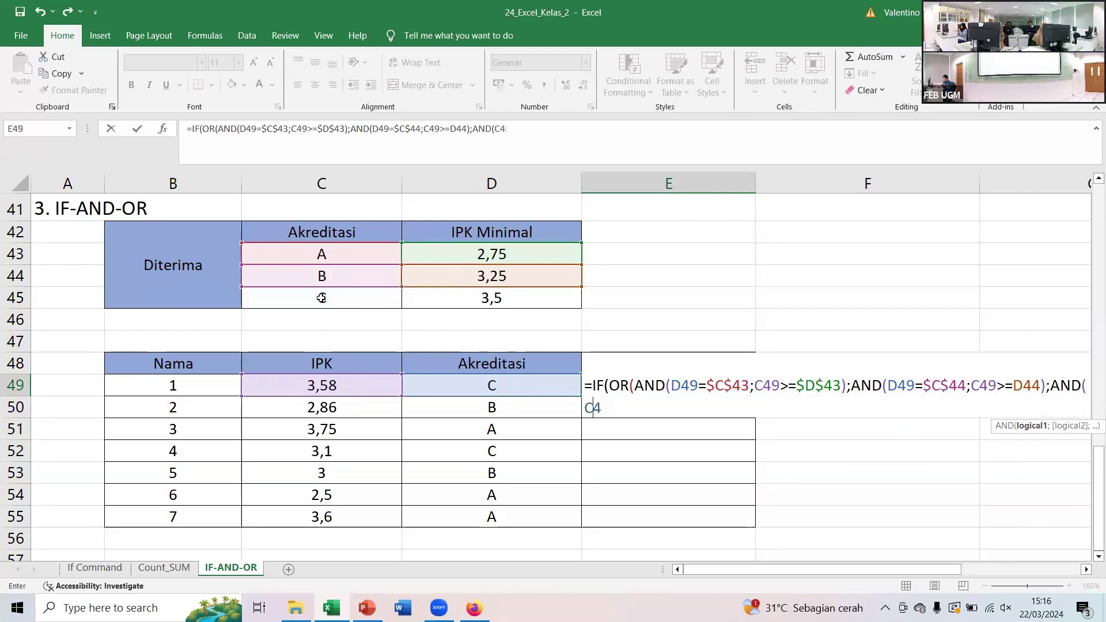
{"action": "left_click", "coordinate": [450, 384]}
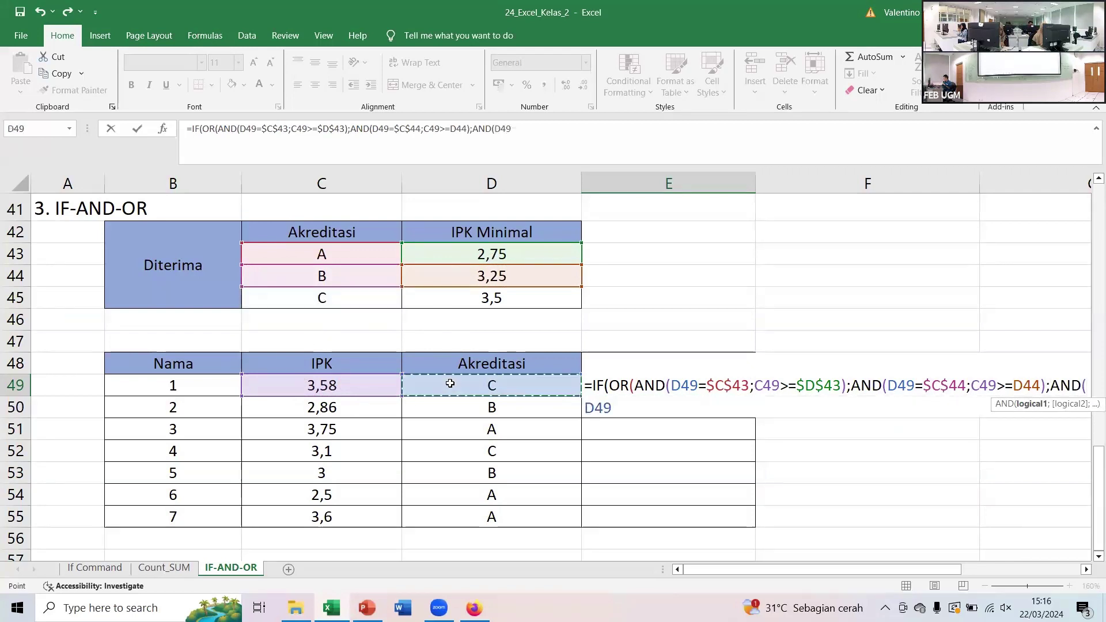
{"action": "type", "text": "="}
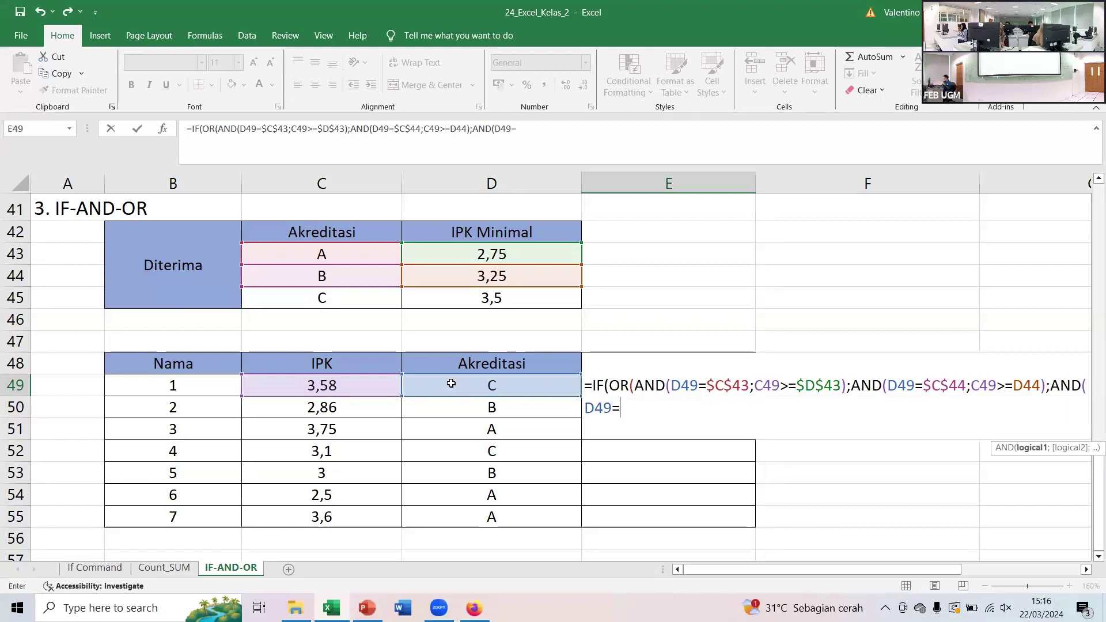
{"action": "left_click", "coordinate": [320, 298]}
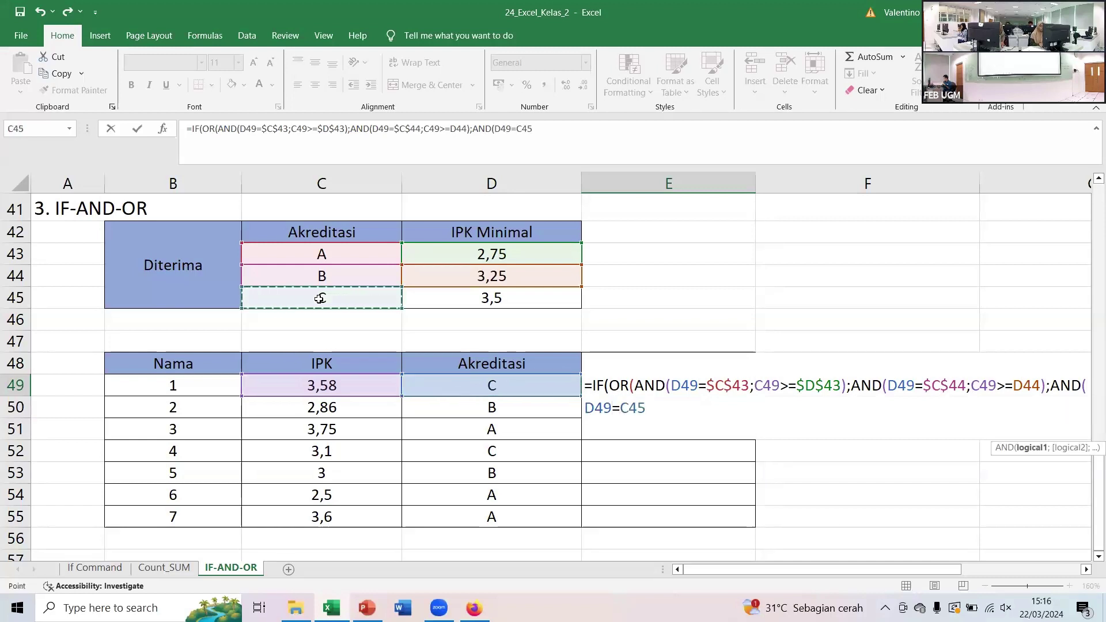
{"action": "type", "text": ";"}
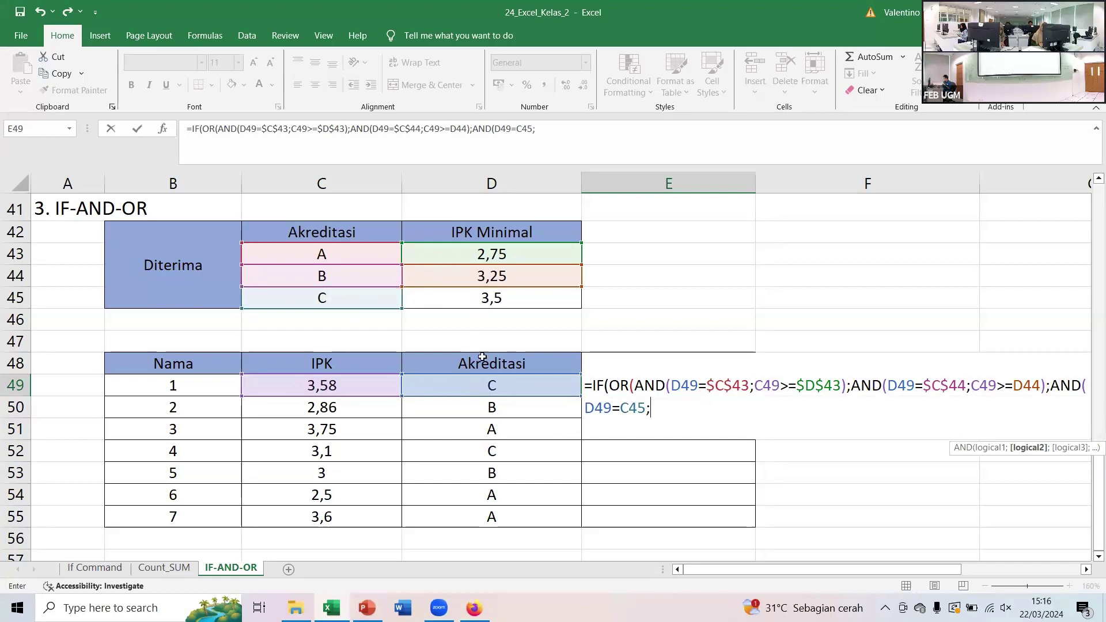
- Complete E49's third AND test with the minimum IPK condition C49>=D45 and close both the AND and OR functions
{"action": "left_click", "coordinate": [313, 386]}
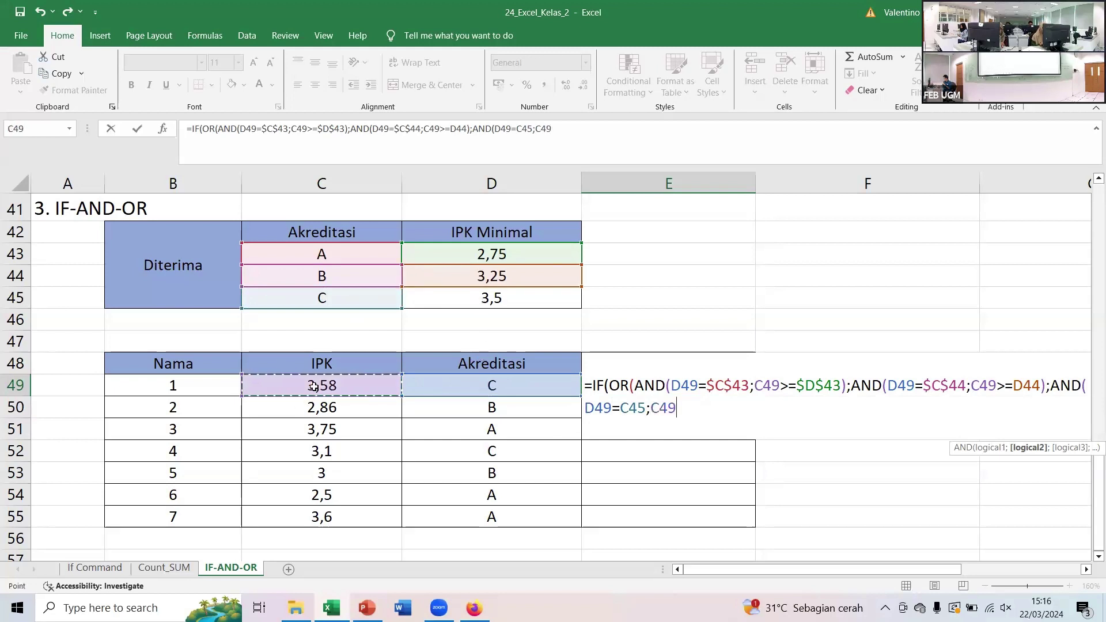
{"action": "type", "text": ">="}
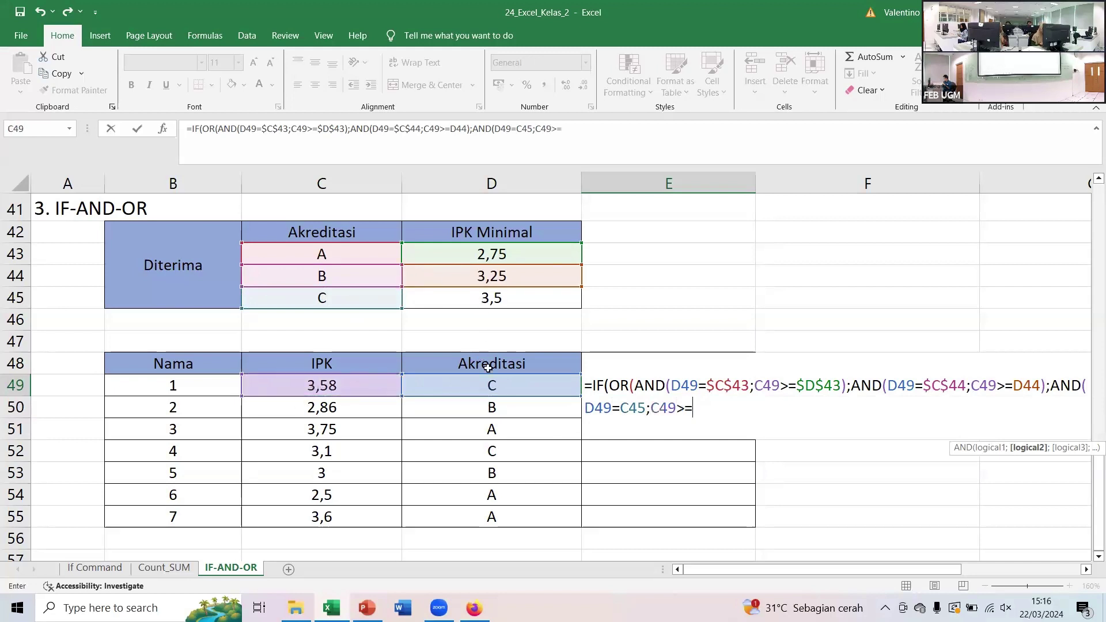
{"action": "left_click", "coordinate": [518, 300]}
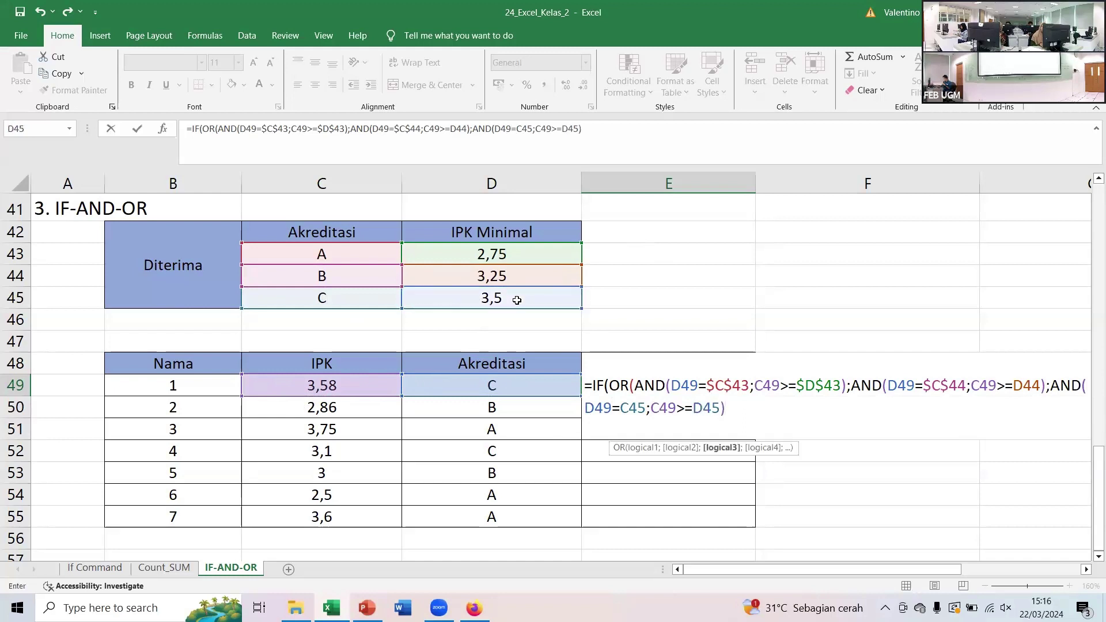
{"action": "type", "text": ")"}
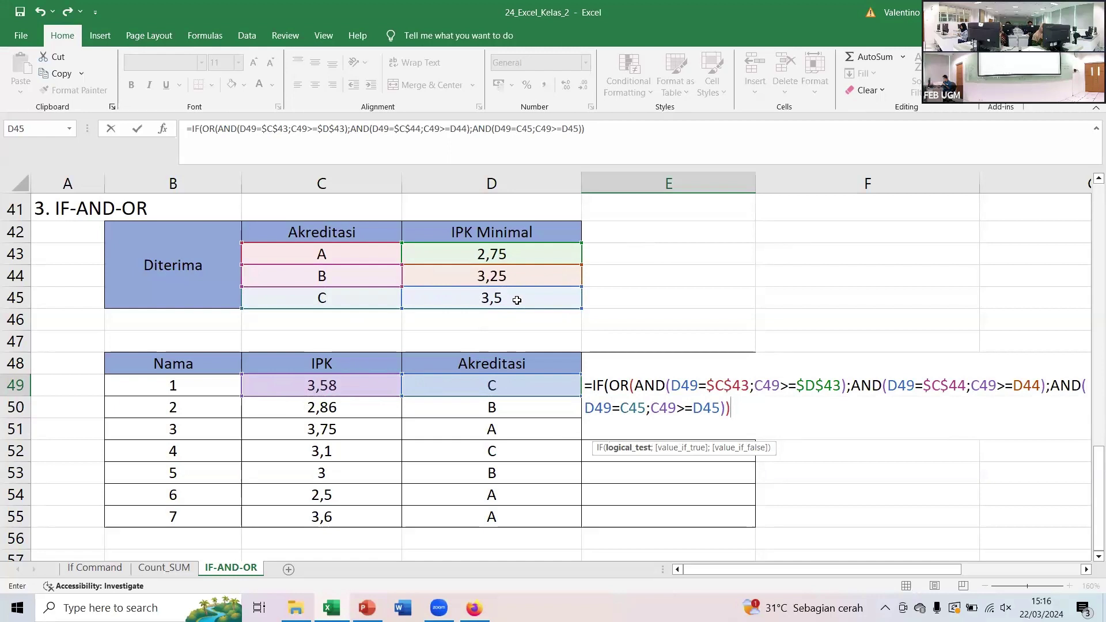
{"action": "type", "text": ")"}
{"action": "key", "text": "BackSpace"}
{"action": "type", "text": ";"}
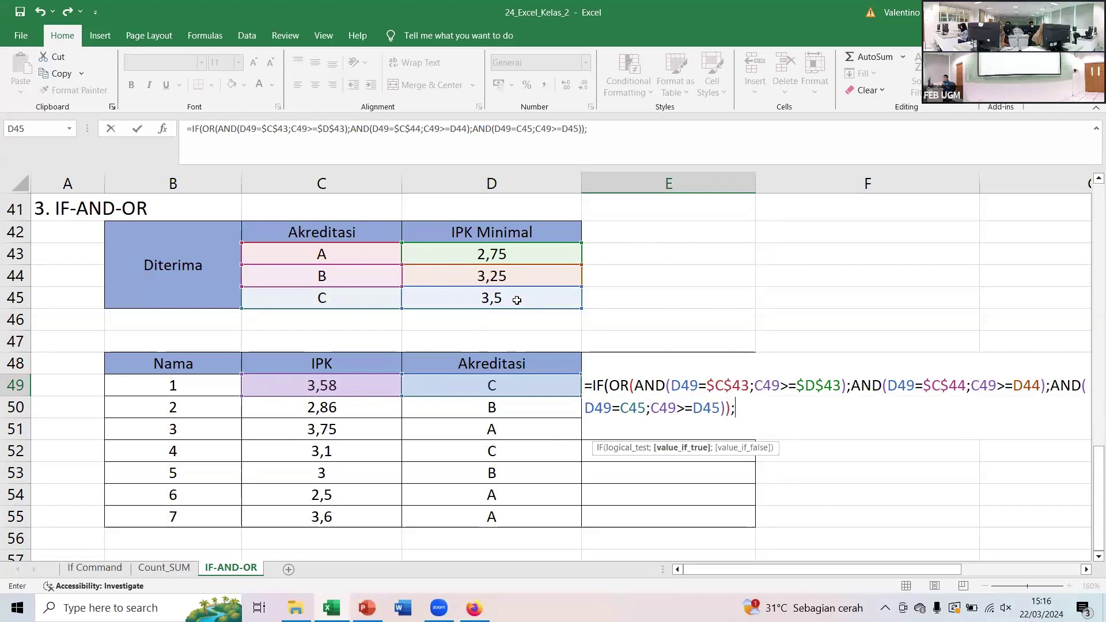
- Finish E49's IF formula with "DITERIMA" as the true result and "TIDAK DITERIMA" as the false result, accepting the suggested typo correction
{"action": "type", "text": "\"DITERIMA"}
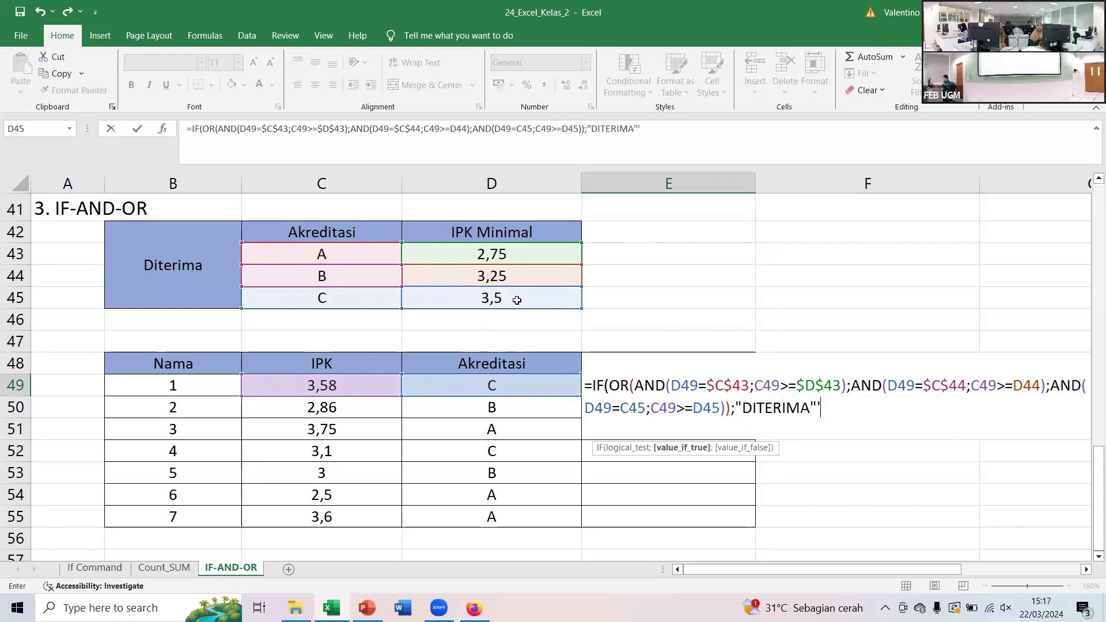
{"action": "type", "text": " ;"}
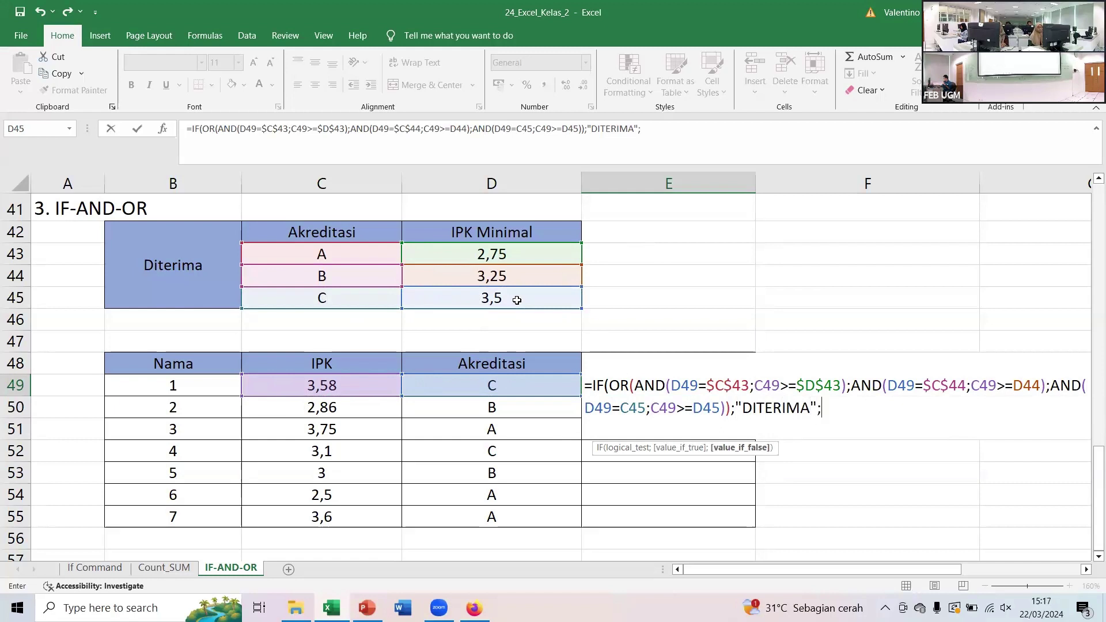
{"action": "type", "text": " \"TIDAJ"}
{"action": "key", "text": "BackSpace"}
{"action": "type", "text": "K DITER"}
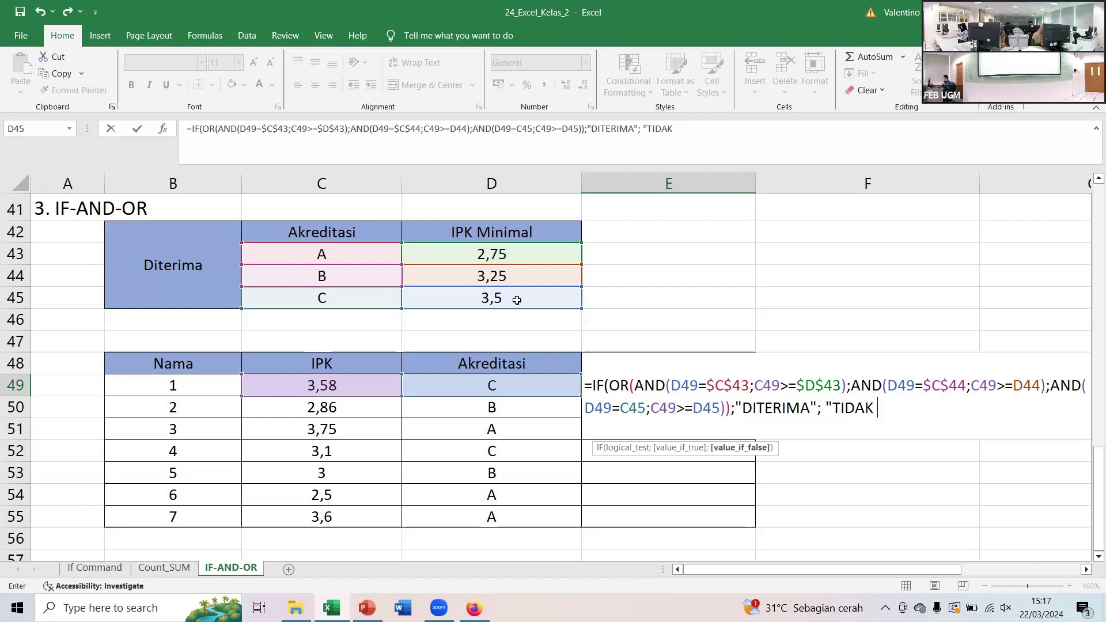
{"action": "type", "text": "IMA"}
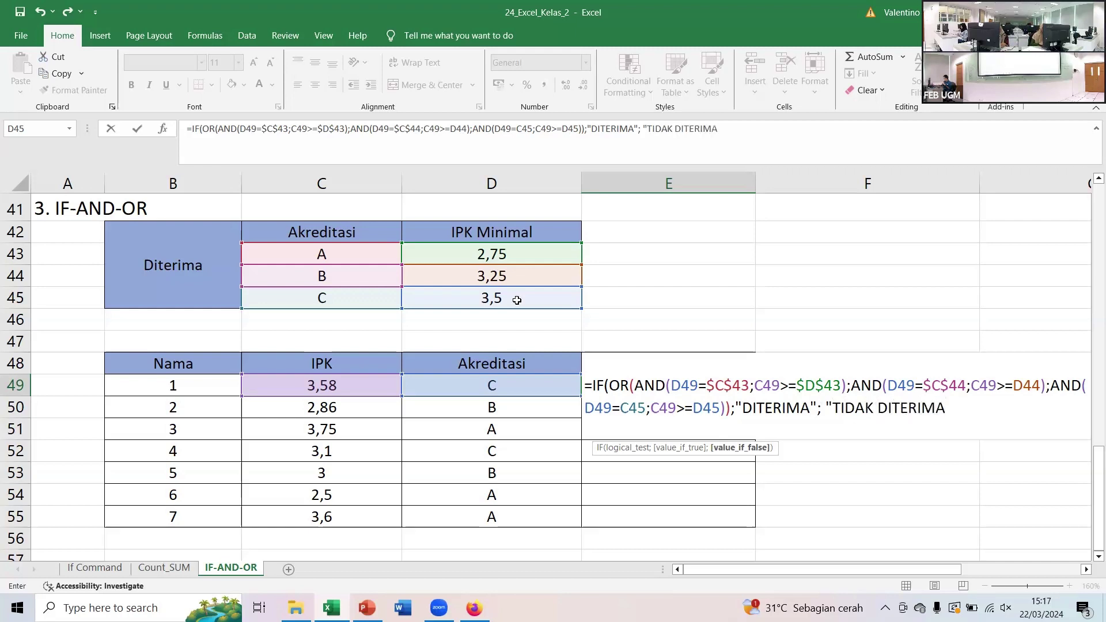
{"action": "type", "text": ")"}
{"action": "key", "text": "Return"}
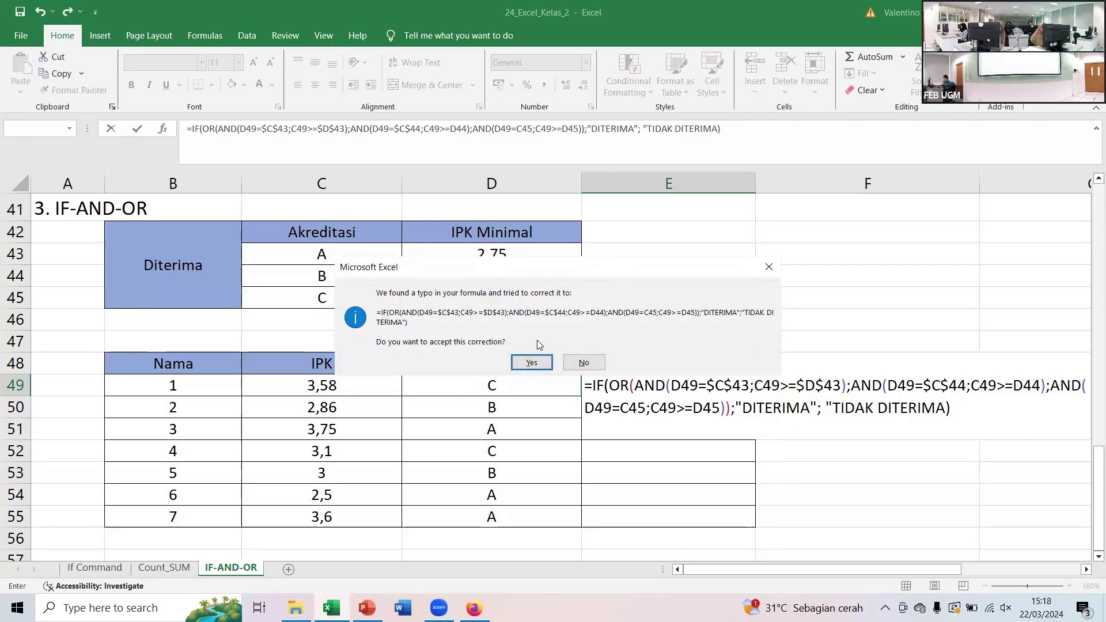
{"action": "left_click", "coordinate": [536, 363]}
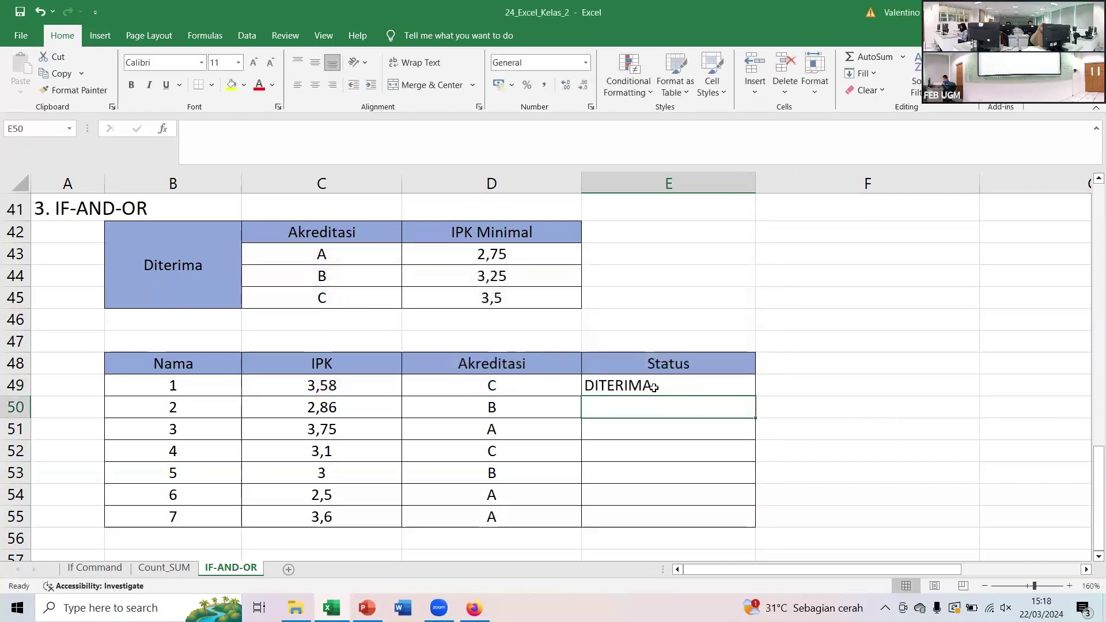
{"action": "double_click", "coordinate": [654, 387]}
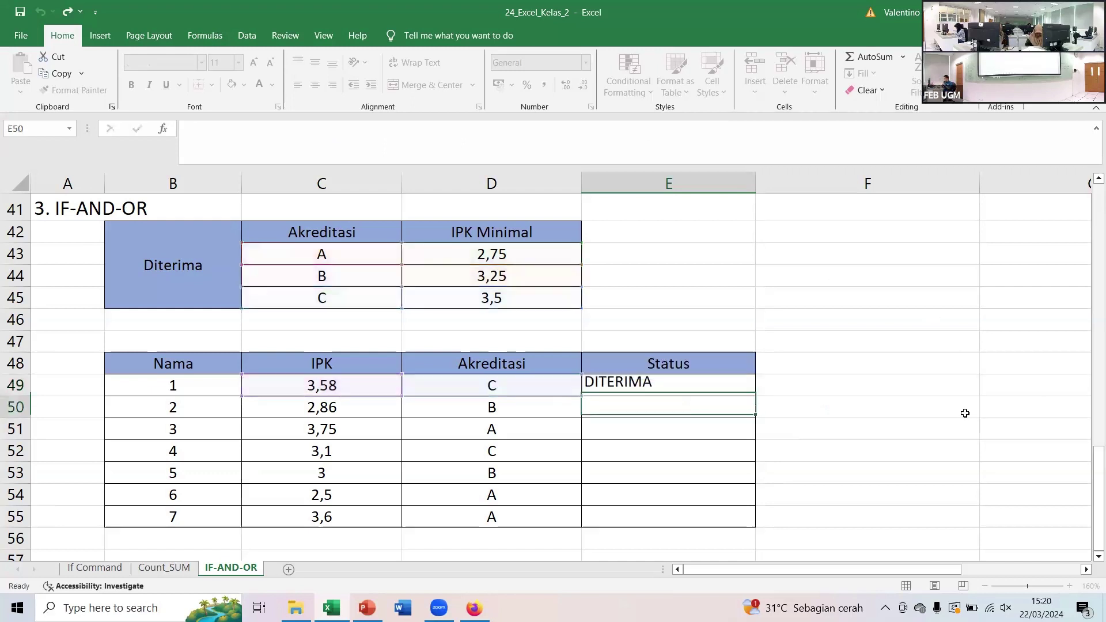
{"action": "key", "text": "Return"}
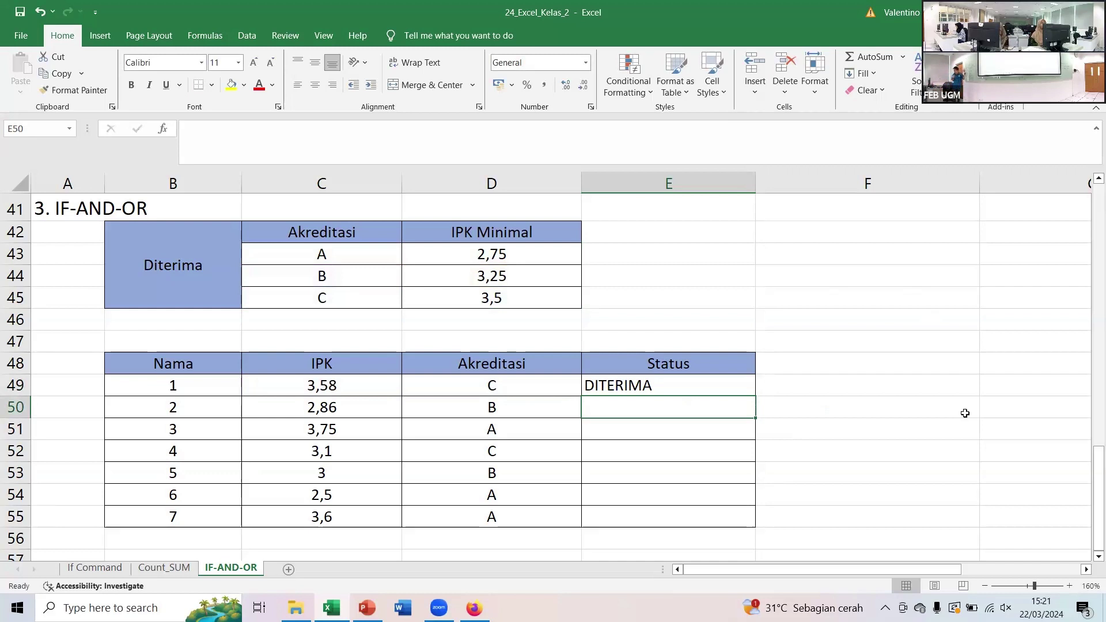
- Go back to exercise 2 and examine the IF-AND-OR formula in Status cell F33
{"action": "key", "text": "Down"}
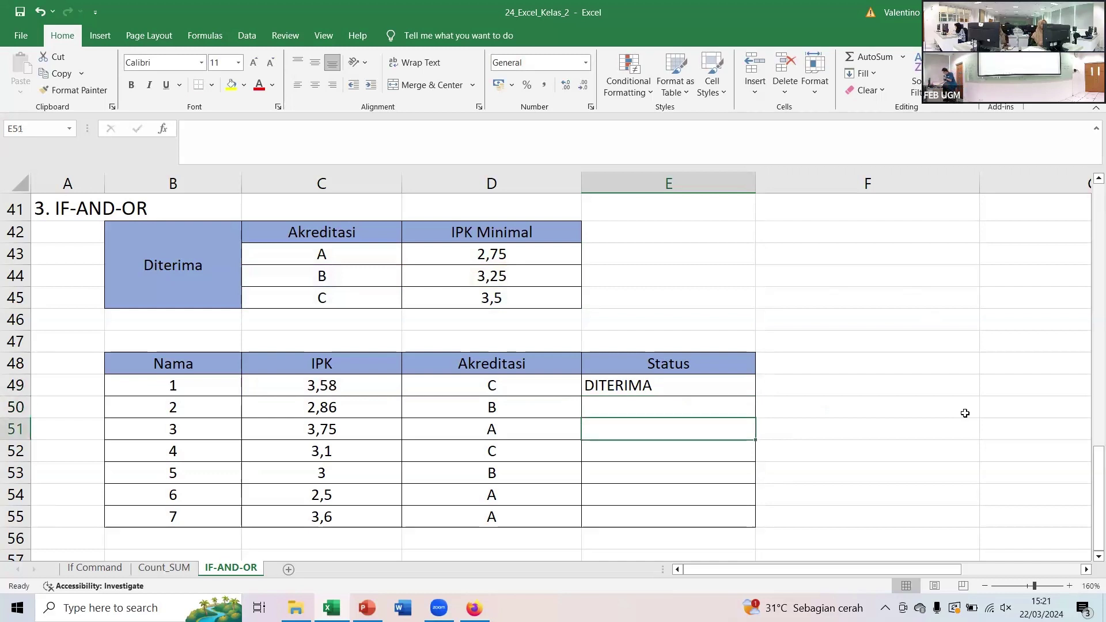
{"action": "key", "text": "Up"}
{"action": "key", "text": "Up"}
{"action": "key", "text": "Up"}
{"action": "key", "text": "Up"}
{"action": "key", "text": "Up"}
{"action": "key", "text": "Up"}
{"action": "key", "text": "Up"}
{"action": "key", "text": "Up"}
{"action": "key", "text": "Up"}
{"action": "key", "text": "Up"}
{"action": "key", "text": "Up"}
{"action": "key", "text": "Up"}
{"action": "key", "text": "Up"}
{"action": "key", "text": "Up"}
{"action": "key", "text": "Up"}
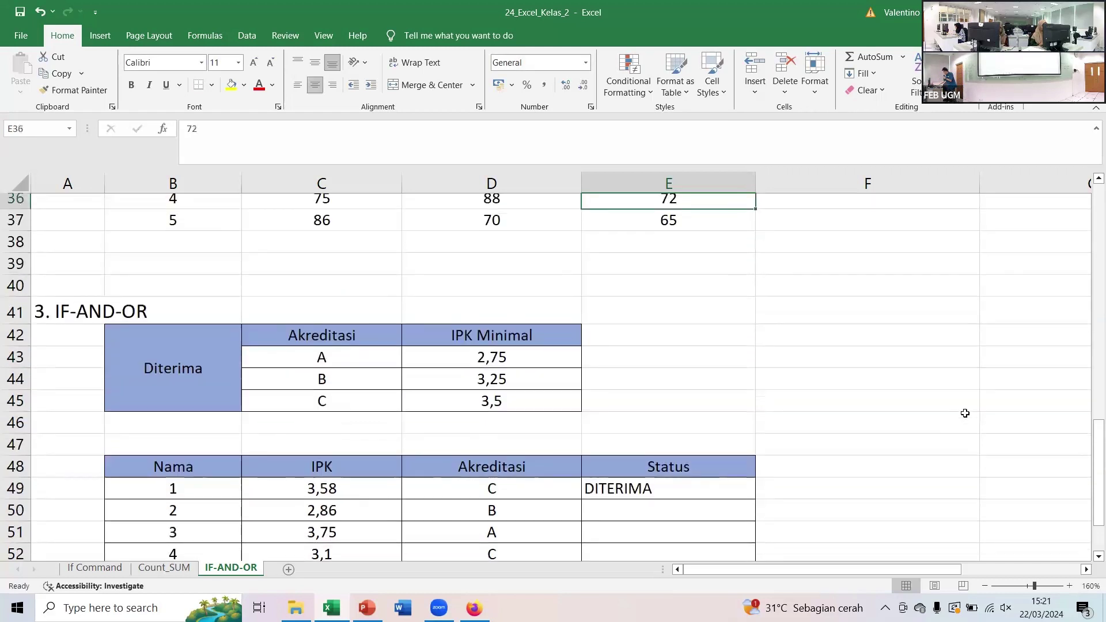
{"action": "key", "text": "Up"}
{"action": "key", "text": "Up"}
{"action": "key", "text": "Up"}
{"action": "key", "text": "Up"}
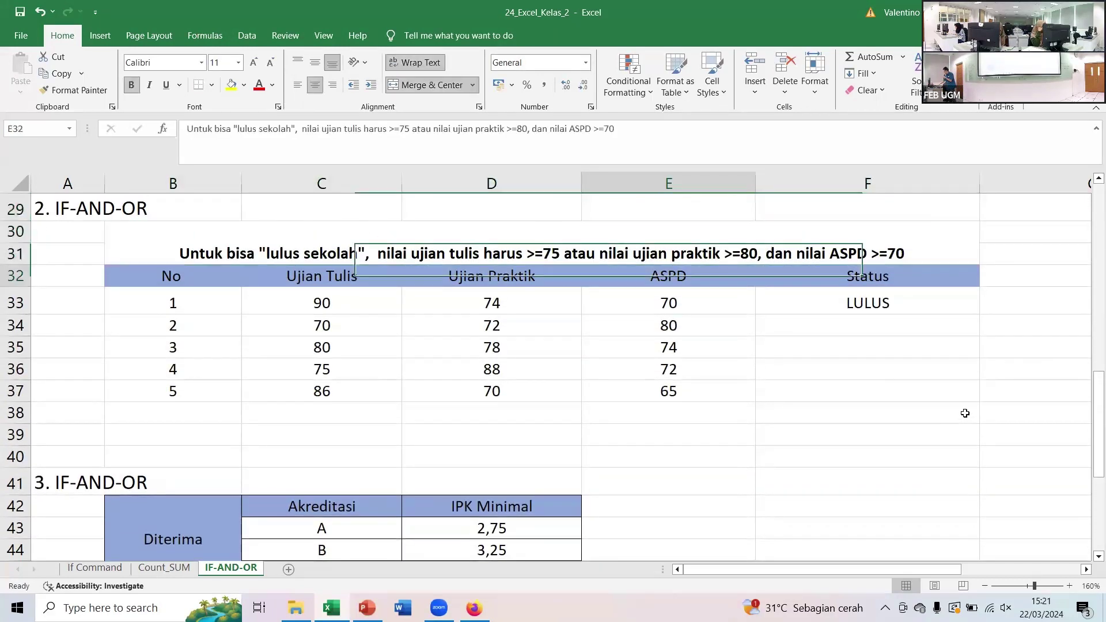
{"action": "key", "text": "Down"}
{"action": "key", "text": "Right"}
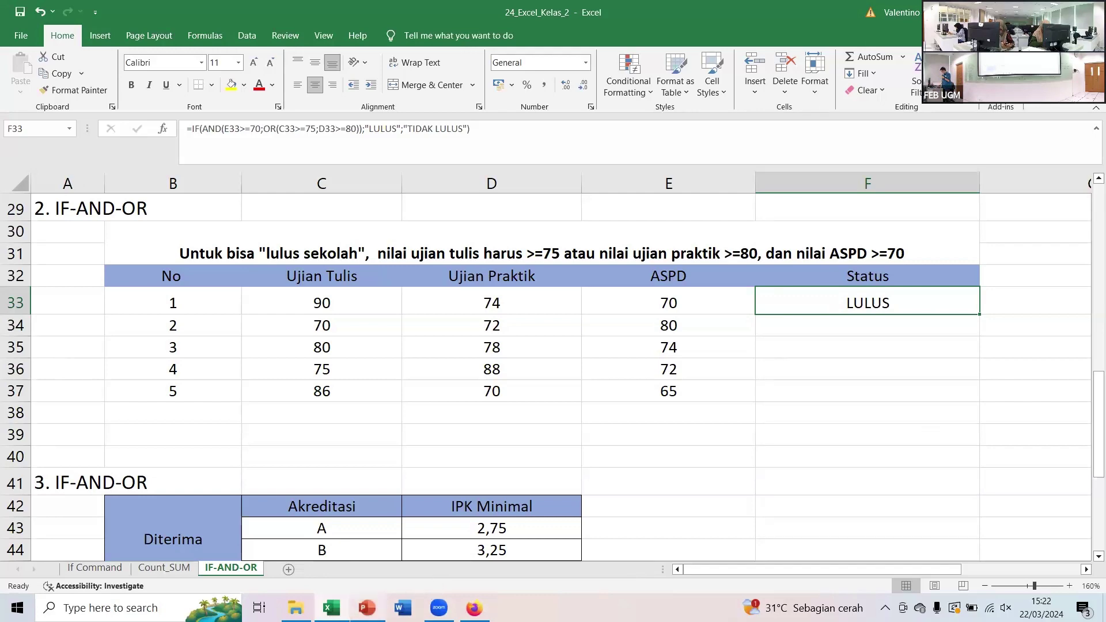
- Switch to the PowerPoint training deck, find the COUNTIF slide and present it full screen
{"action": "left_click", "coordinate": [415, 495]}
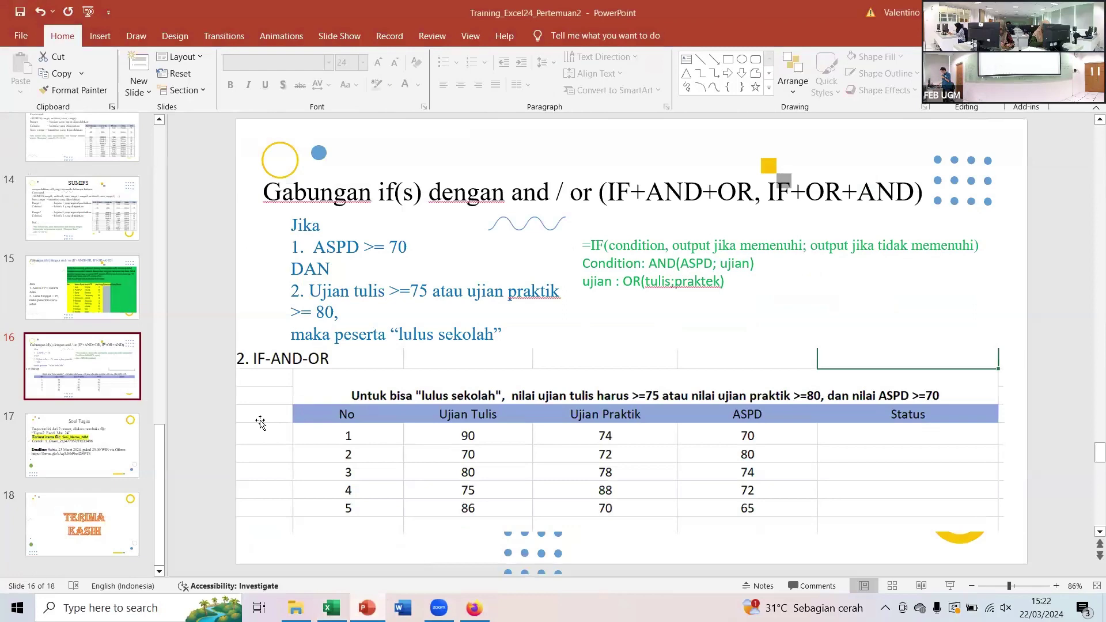
{"action": "scroll", "coordinate": [260, 424], "scroll_direction": "up", "scroll_amount": 7}
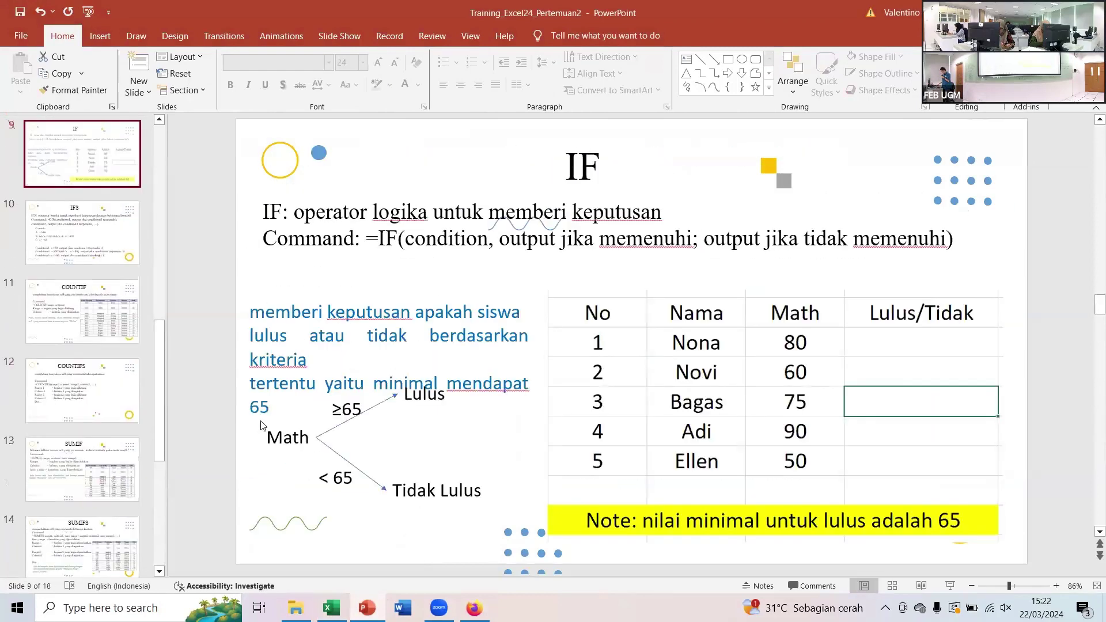
{"action": "scroll", "coordinate": [261, 423], "scroll_direction": "down", "scroll_amount": 2}
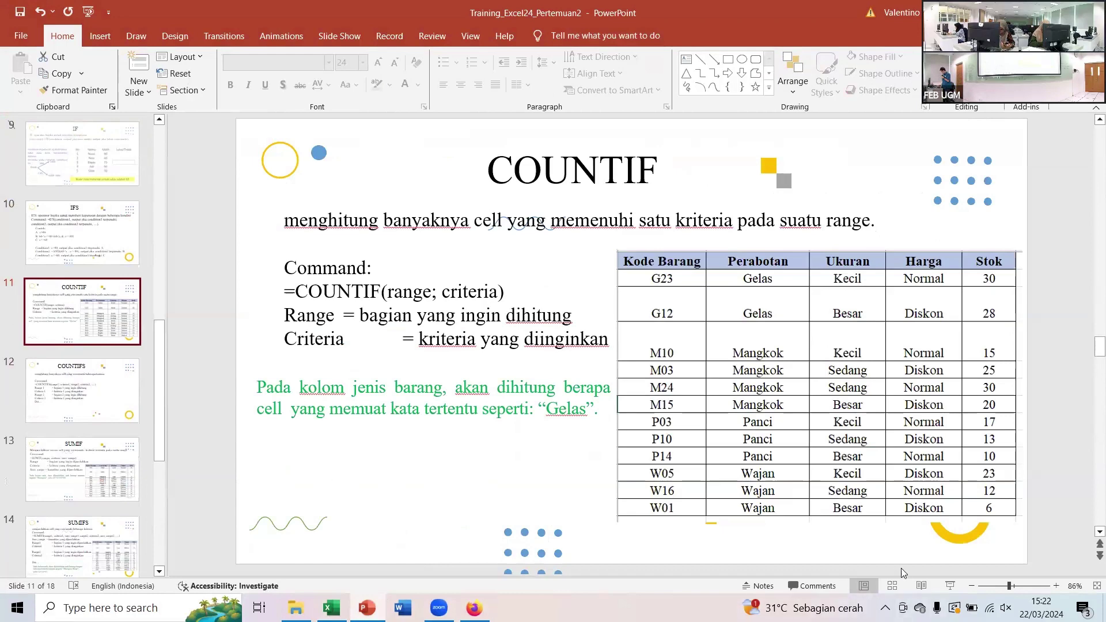
{"action": "left_click", "coordinate": [950, 585]}
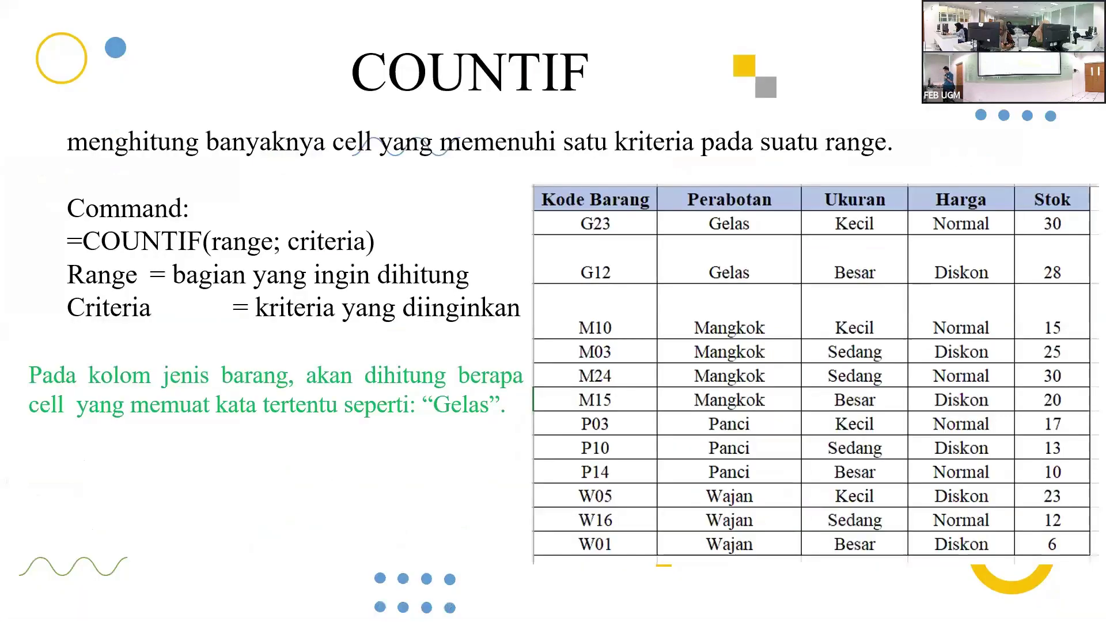
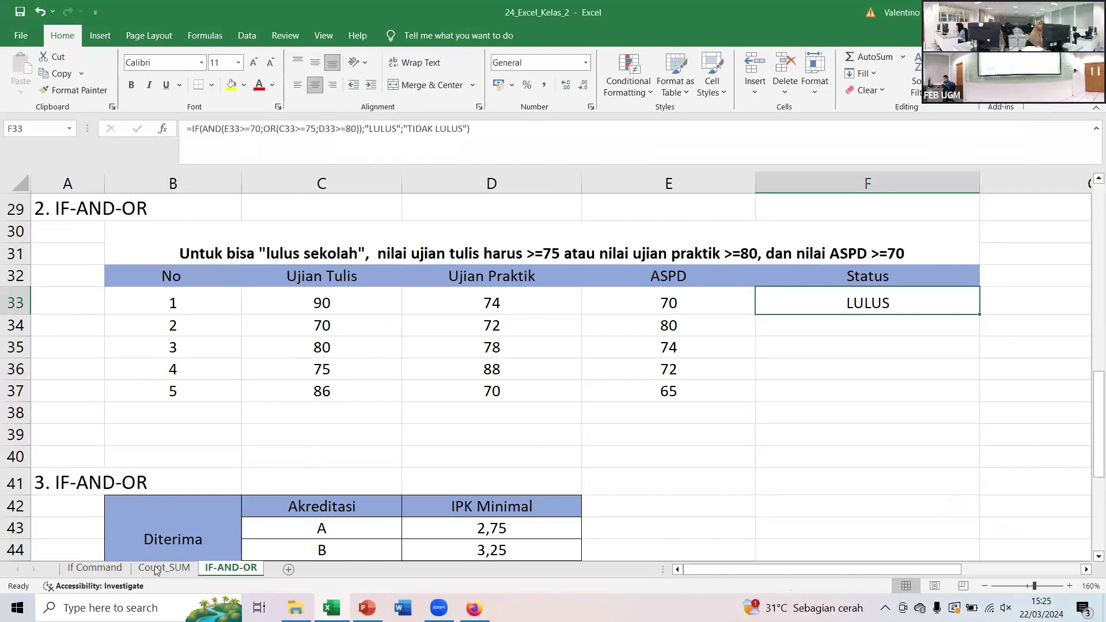
- Clear the existing COUNTIF results in I8:I11 on the Count_SUM sheet
{"action": "left_click", "coordinate": [164, 567]}
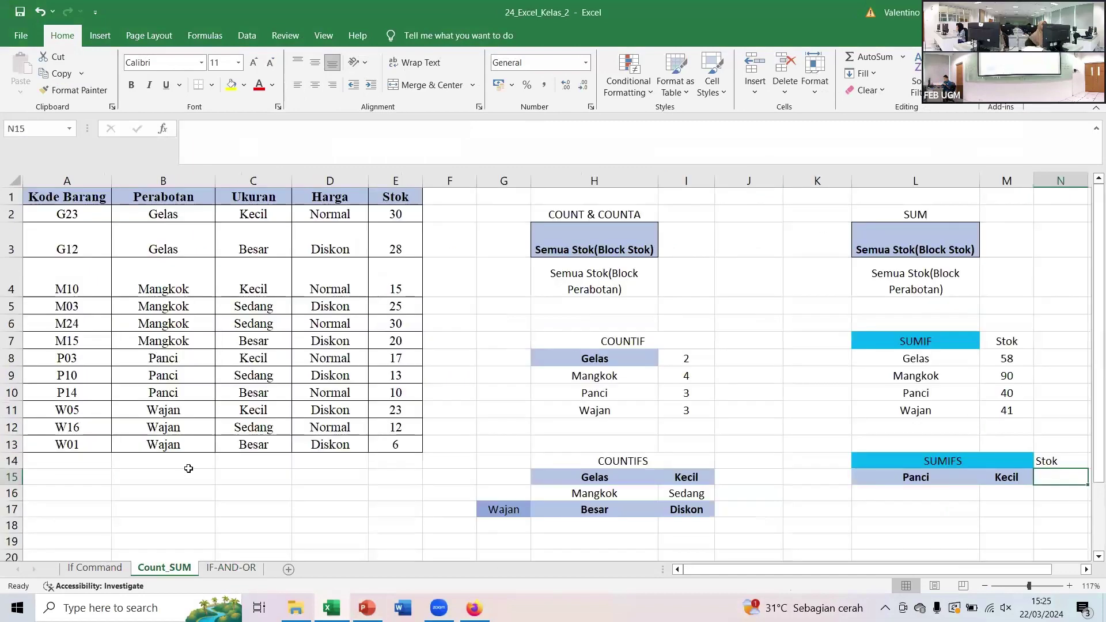
{"action": "left_click", "coordinate": [679, 358]}
{"action": "key", "text": "shift+Down"}
{"action": "key", "text": "shift+Down"}
{"action": "key", "text": "shift+Down"}
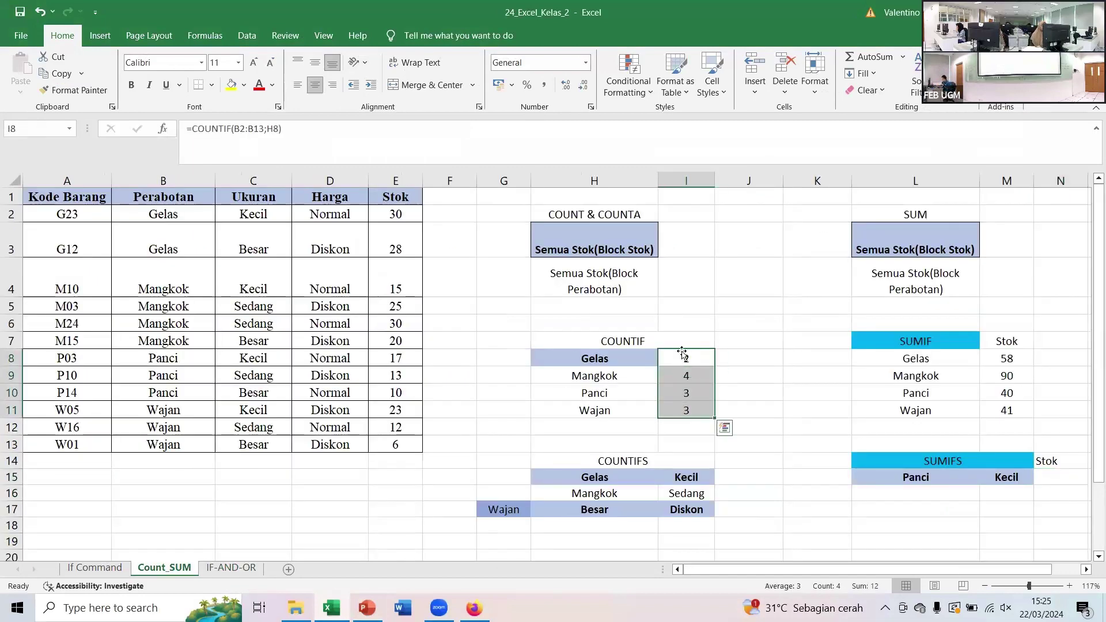
{"action": "right_click", "coordinate": [680, 358]}
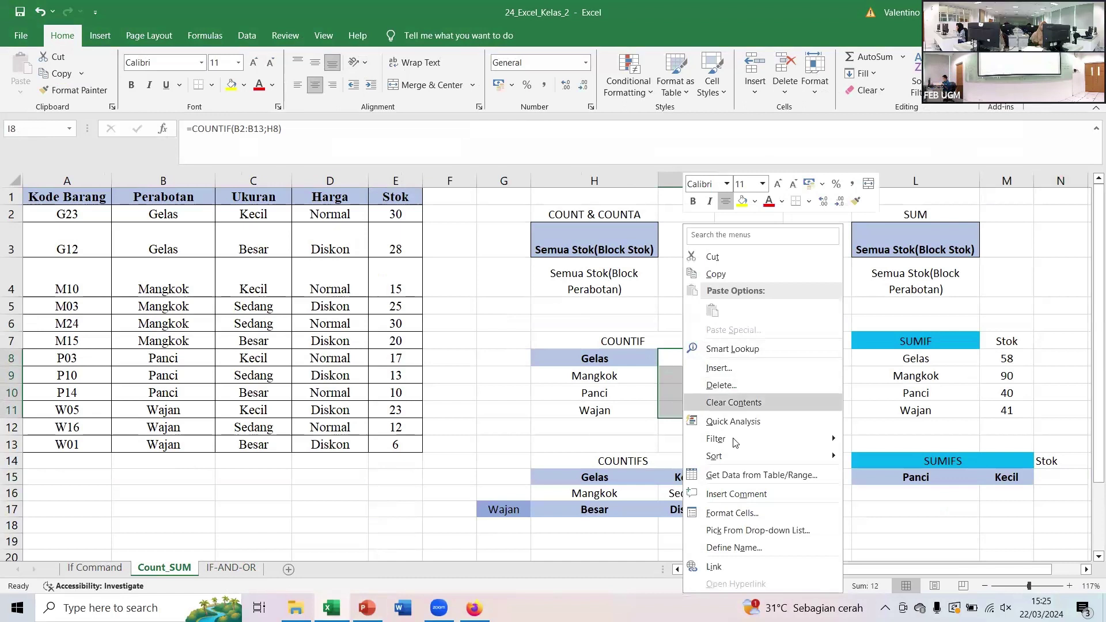
{"action": "left_click", "coordinate": [741, 403]}
- Count the Gelas entries in I8 with =COUNTIF($B$2:$B$13;H8), locking the Perabotan range as absolute
{"action": "left_click", "coordinate": [688, 357]}
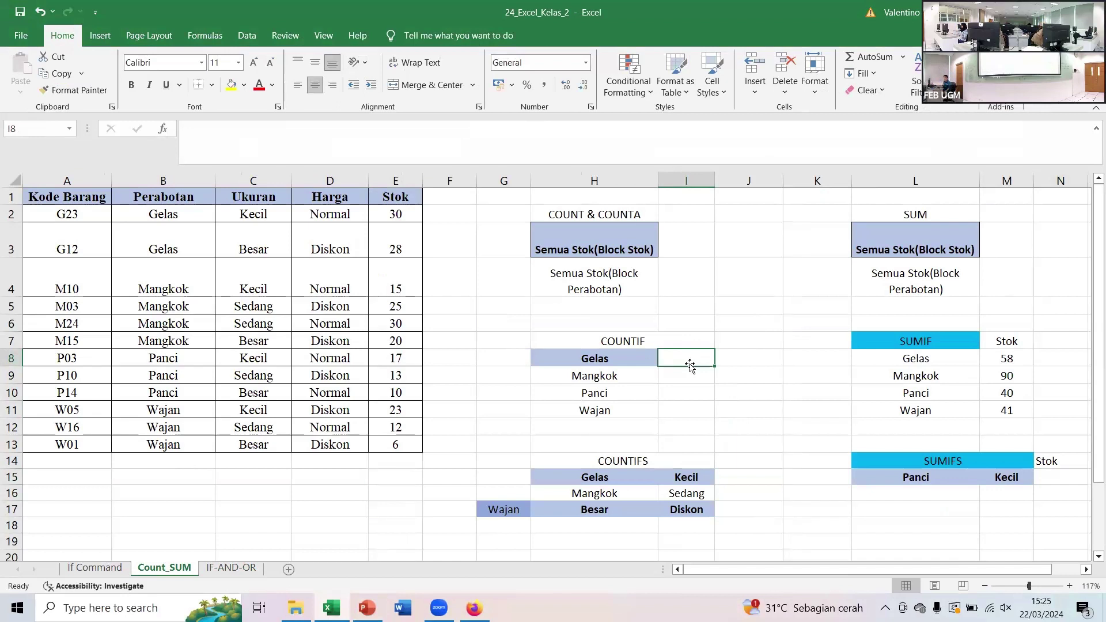
{"action": "type", "text": "="}
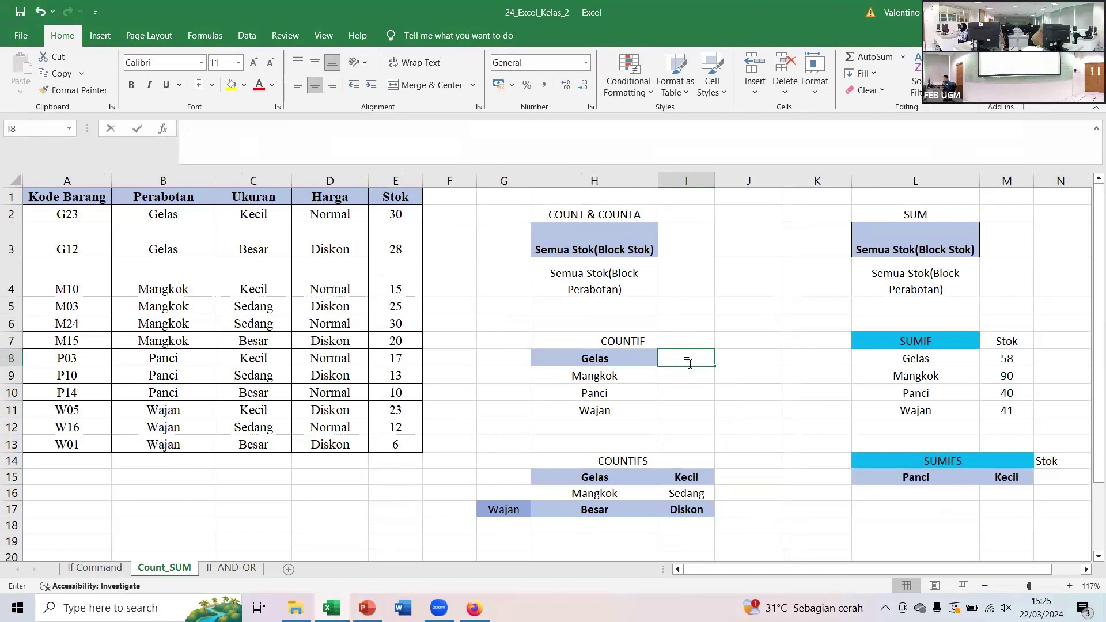
{"action": "type", "text": "COUNTIG"}
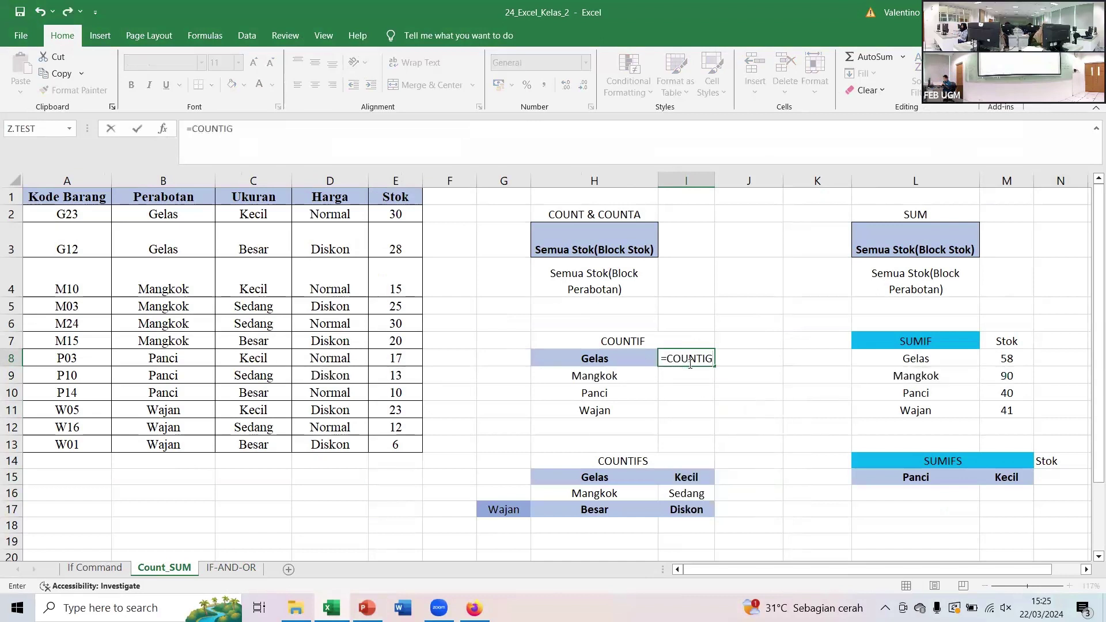
{"action": "key", "text": "BackSpace"}
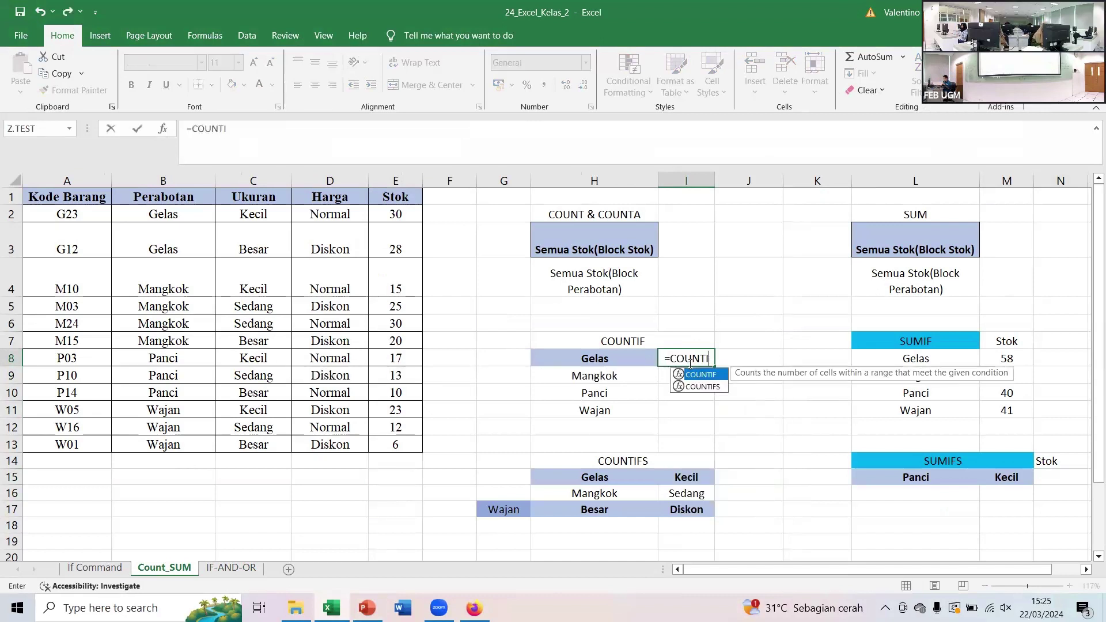
{"action": "type", "text": "F("}
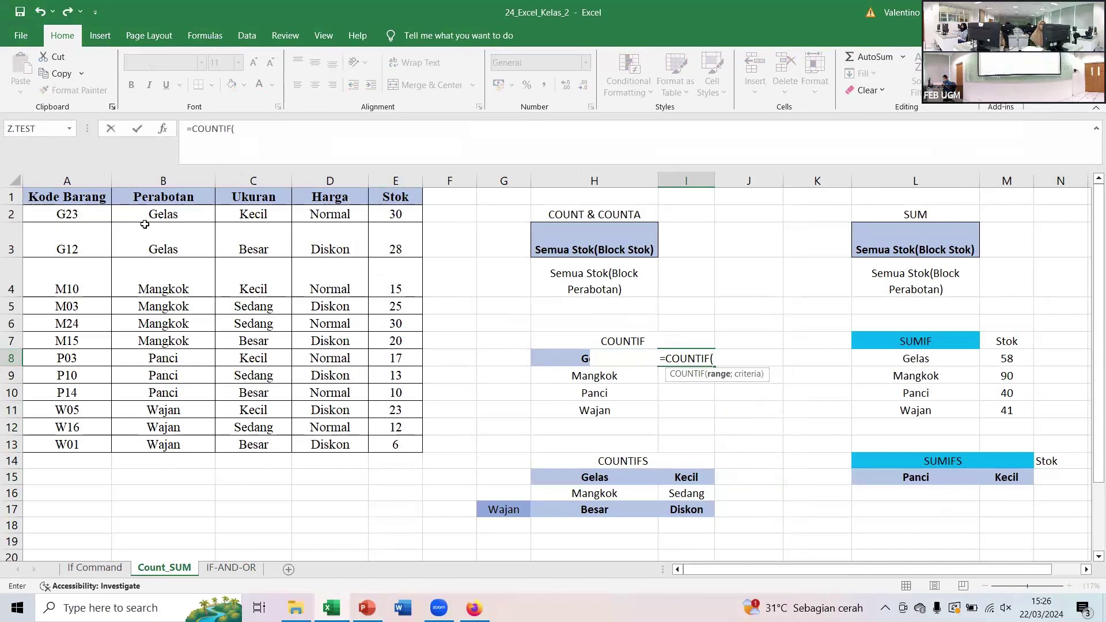
{"action": "left_click_drag", "start_coordinate": [153, 222], "coordinate": [170, 447]}
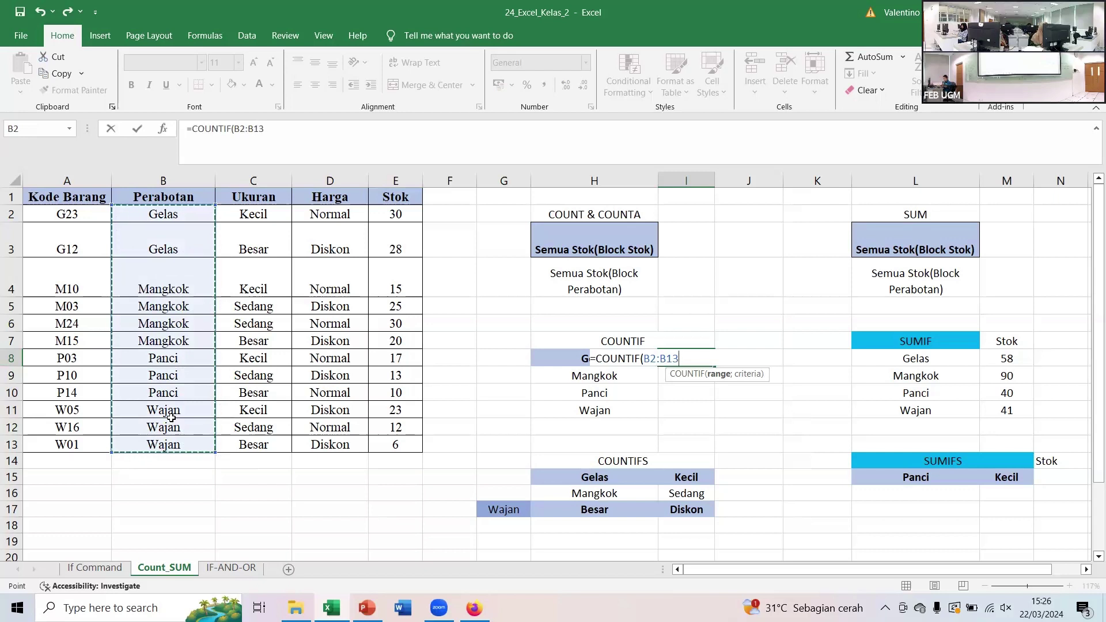
{"action": "key", "text": "F4"}
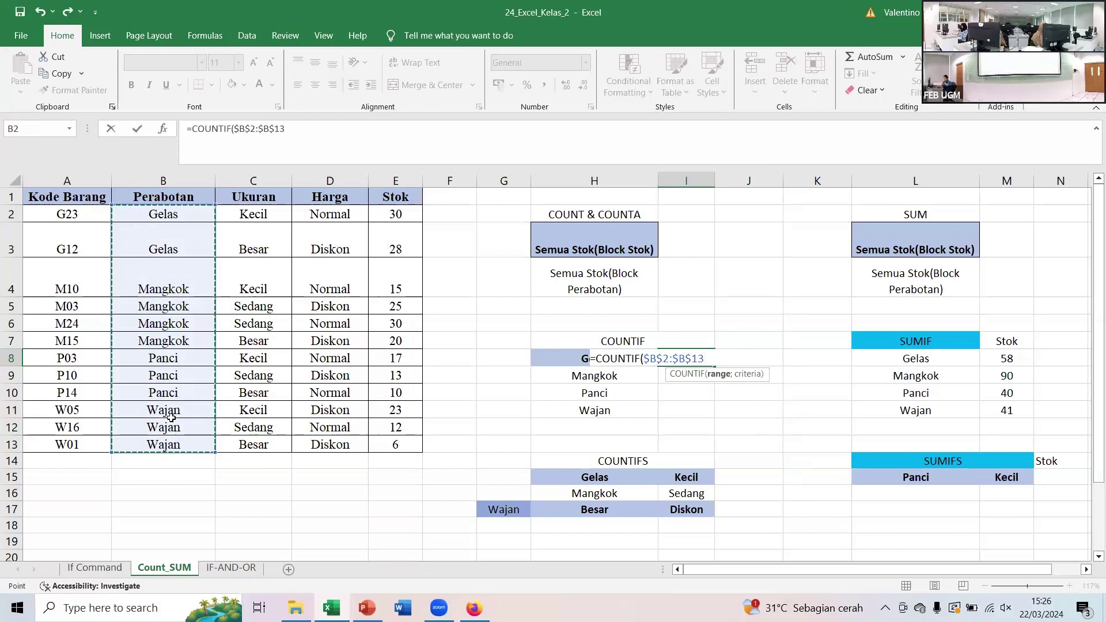
{"action": "type", "text": ";"}
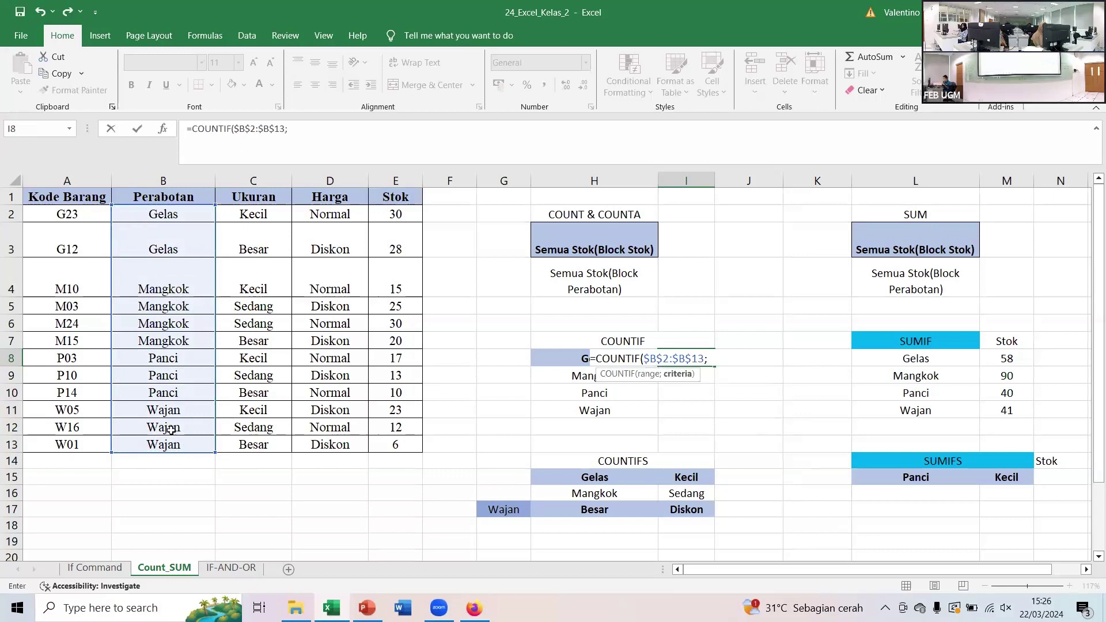
{"action": "left_click", "coordinate": [541, 352]}
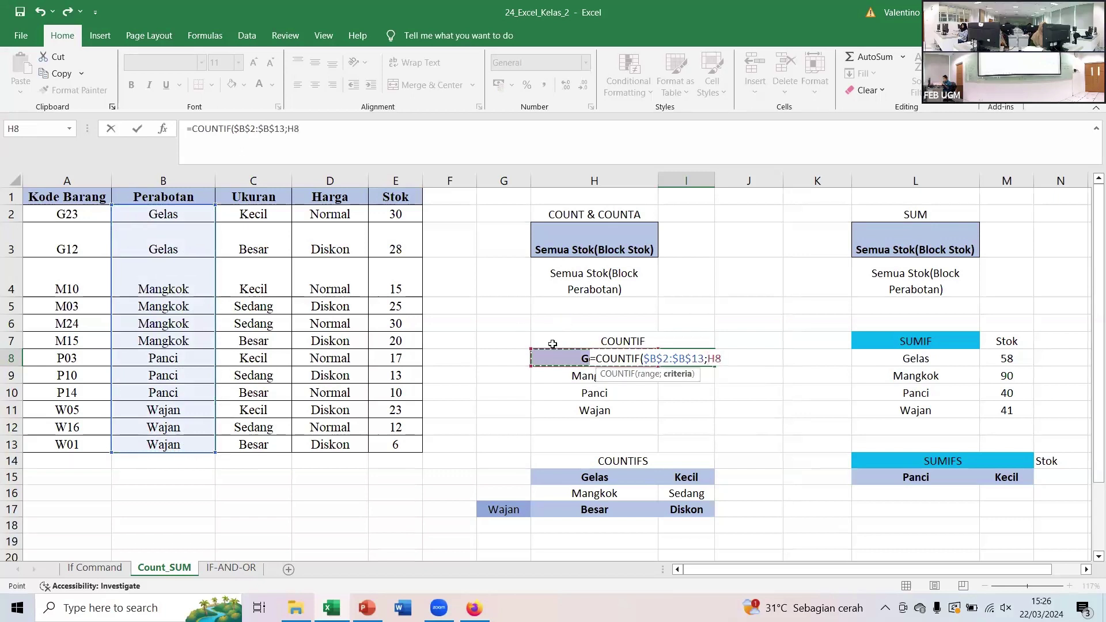
{"action": "type", "text": ")"}
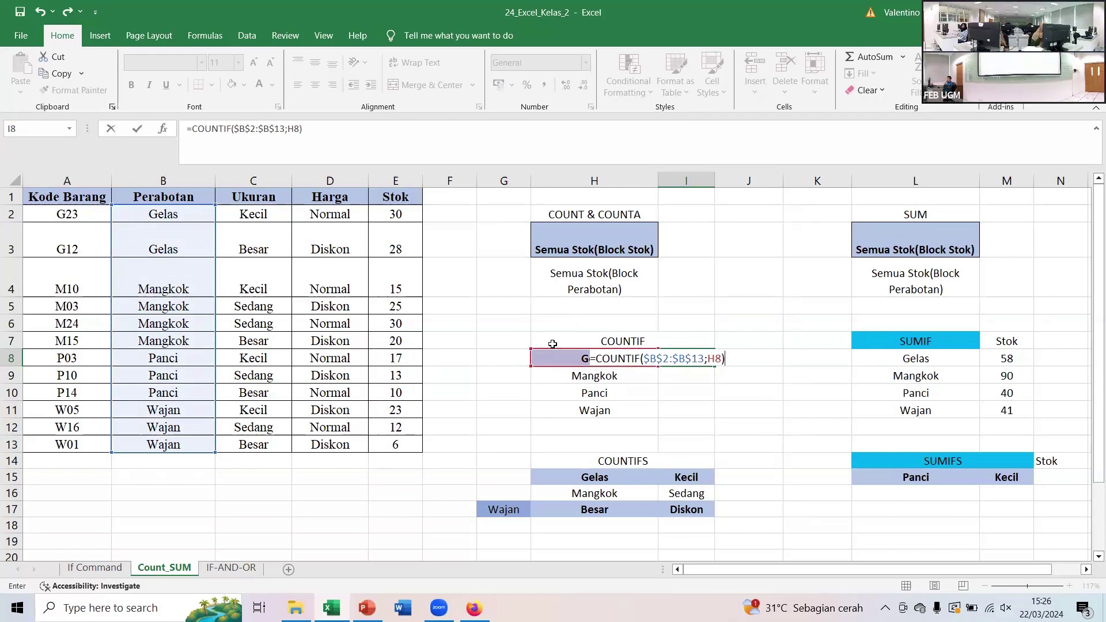
{"action": "key", "text": "Return"}
{"action": "key", "text": "Up"}
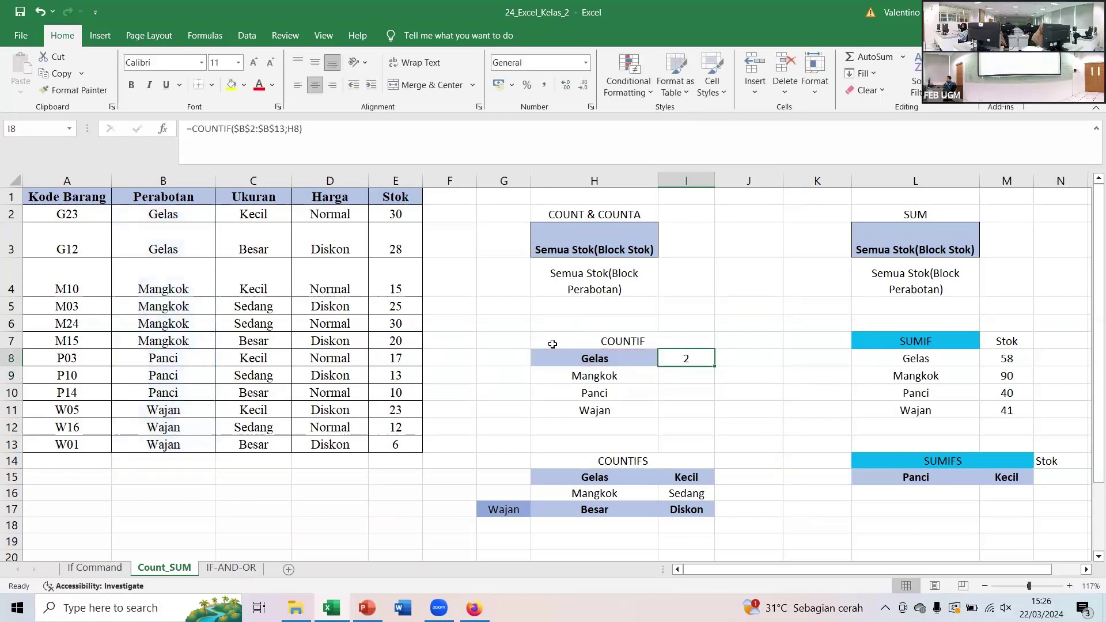
- Fill I8's COUNTIF formula down to I11 and check the Mangkok count against the entries in the Perabotan column
{"action": "left_click_drag", "start_coordinate": [716, 363], "coordinate": [710, 410]}
{"action": "left_click", "coordinate": [707, 371]}
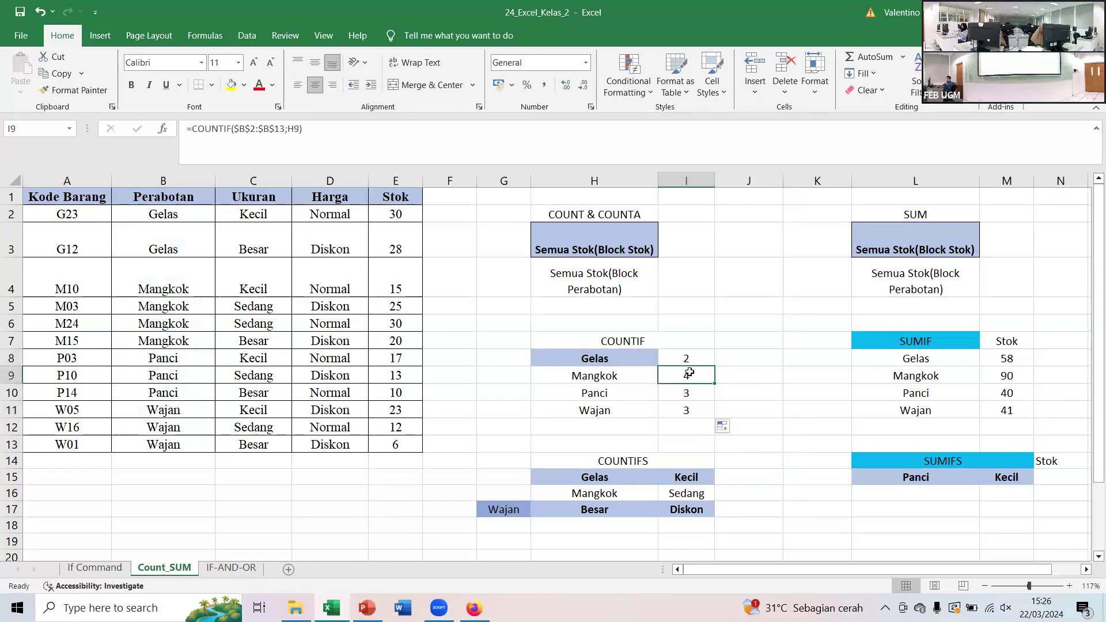
{"action": "left_click", "coordinate": [165, 290]}
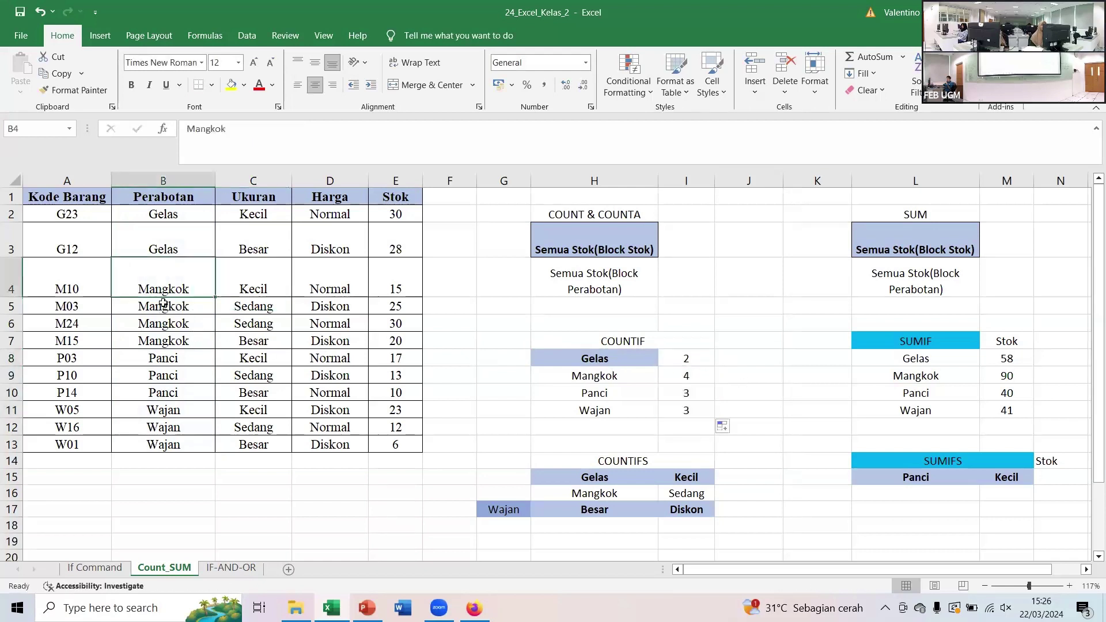
{"action": "key", "text": "Down"}
{"action": "key", "text": "Down"}
{"action": "key", "text": "Down"}
{"action": "key", "text": "Down"}
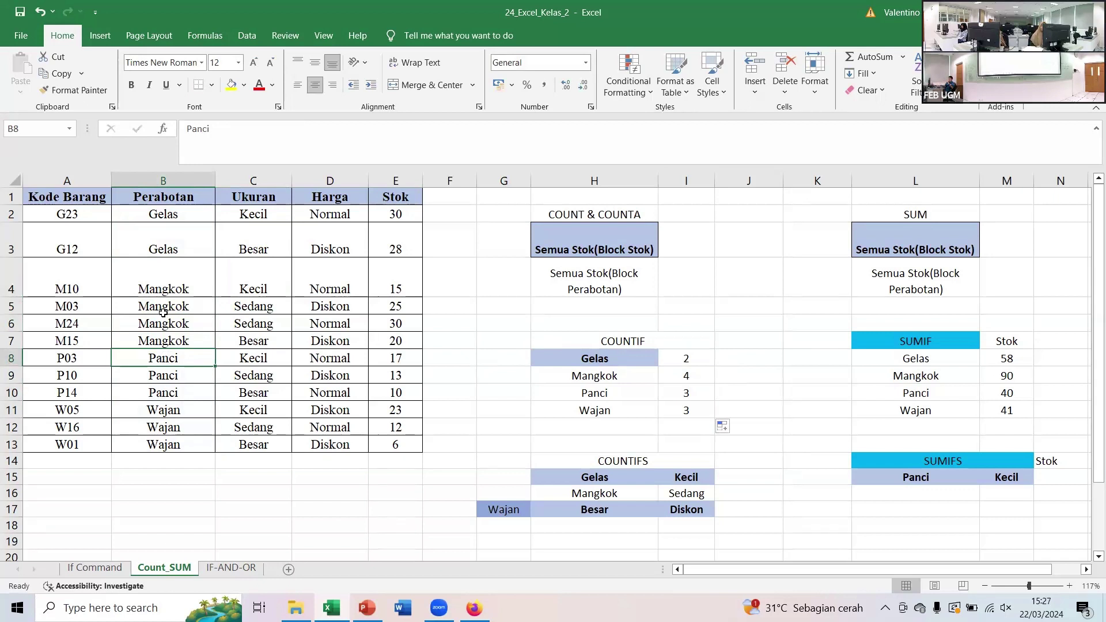
- Start a COUNTIFS formula in J15 with the absolute range $B$1:$B$13 and H15 as its first criterion
{"action": "left_click", "coordinate": [735, 477]}
{"action": "type", "text": "=C"}
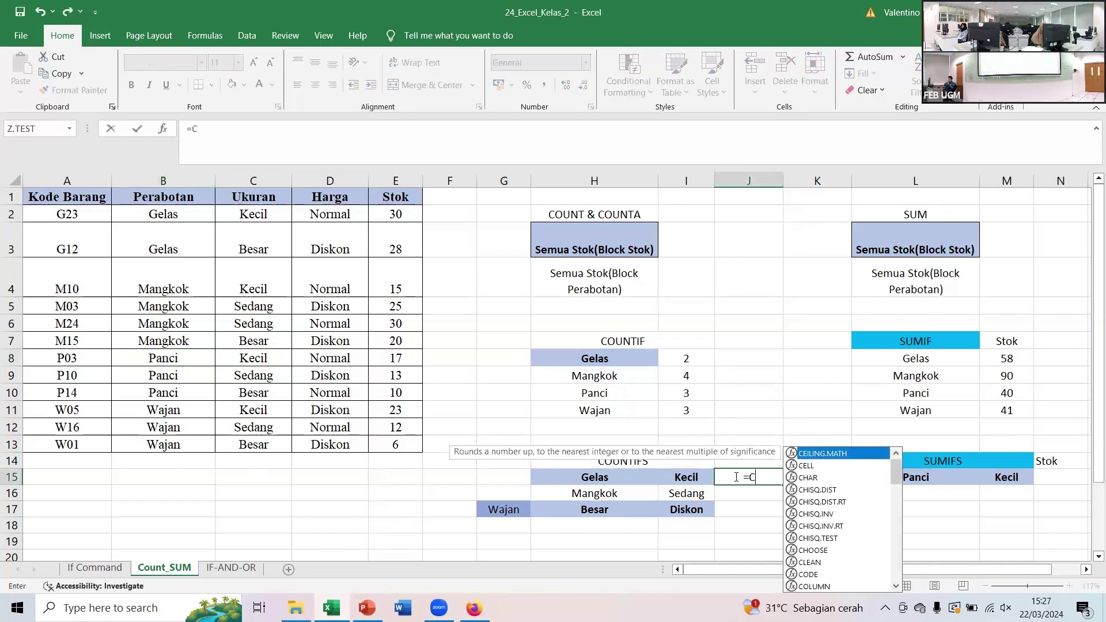
{"action": "type", "text": "OUNTI"}
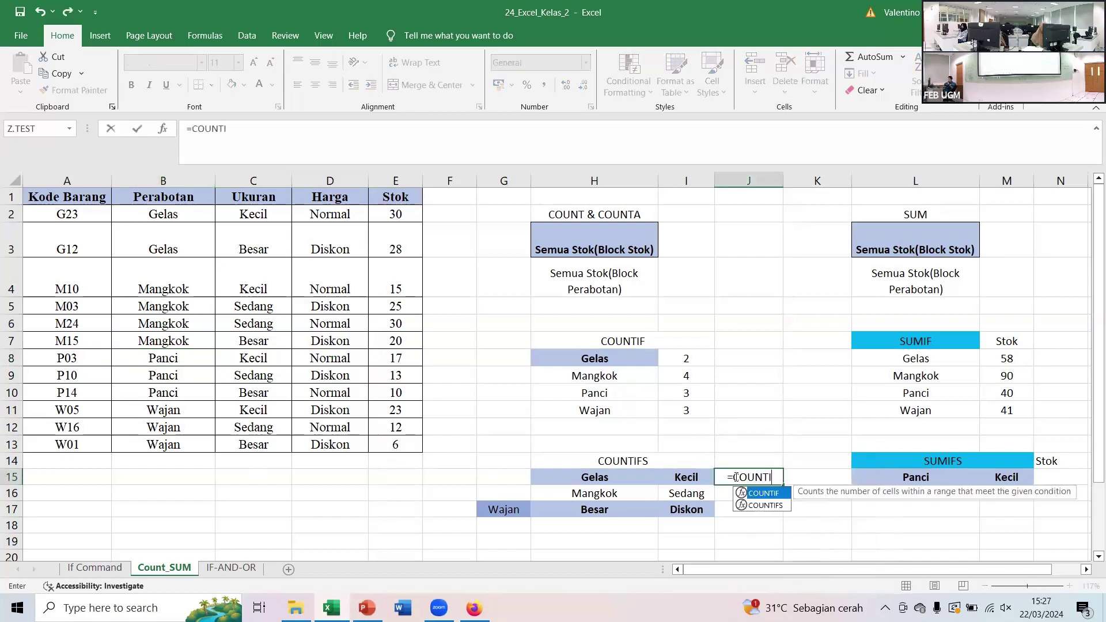
{"action": "type", "text": "FS("}
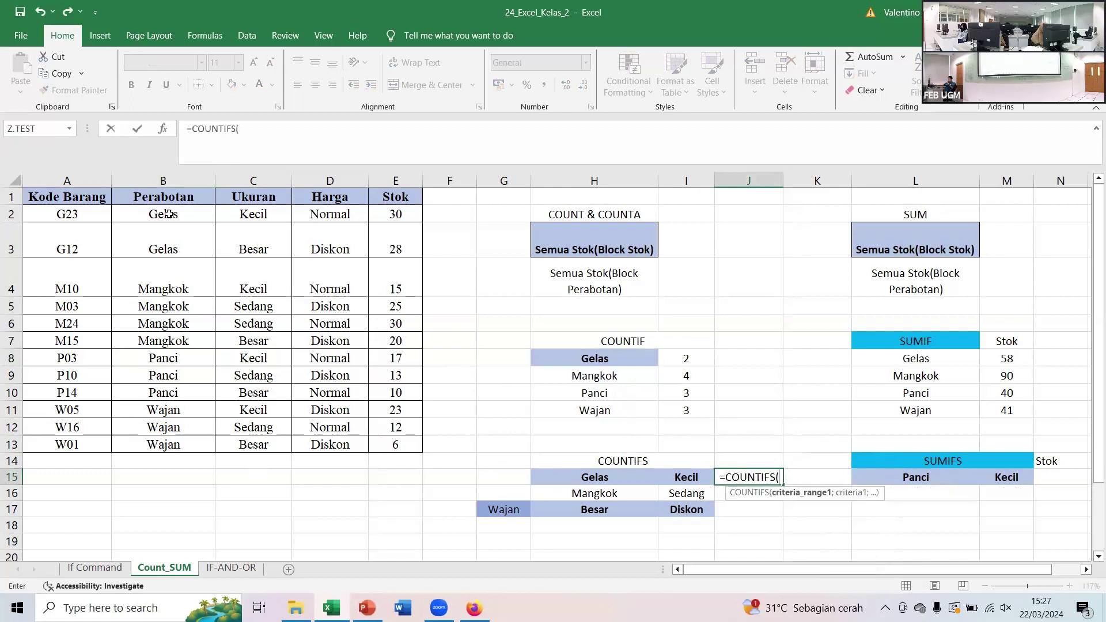
{"action": "left_click_drag", "start_coordinate": [169, 196], "coordinate": [154, 453]}
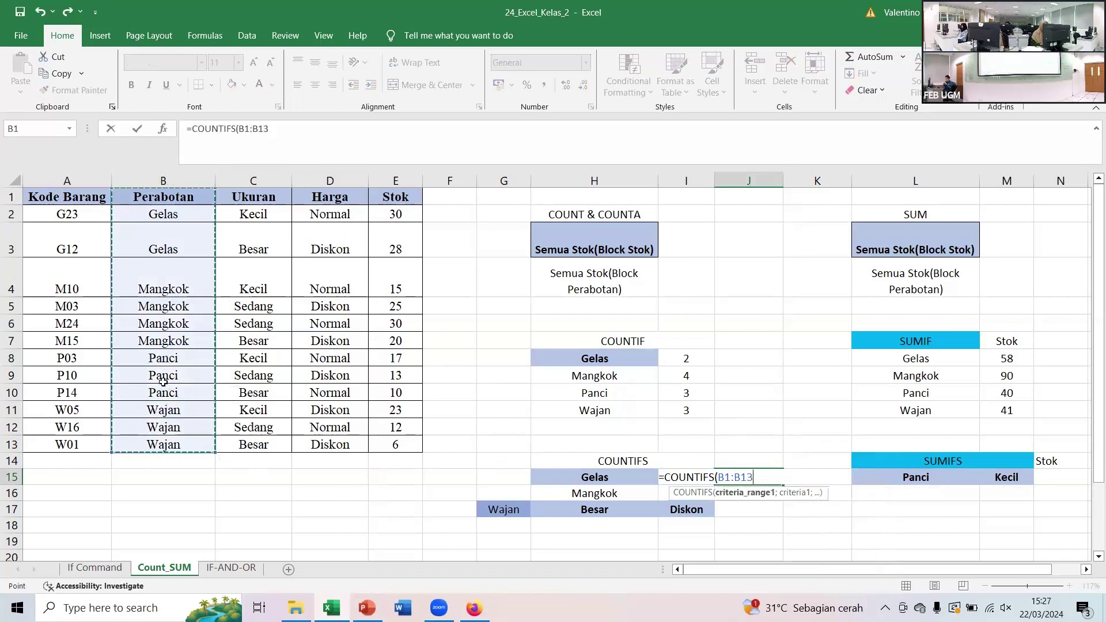
{"action": "key", "text": "F4"}
{"action": "type", "text": ";"}
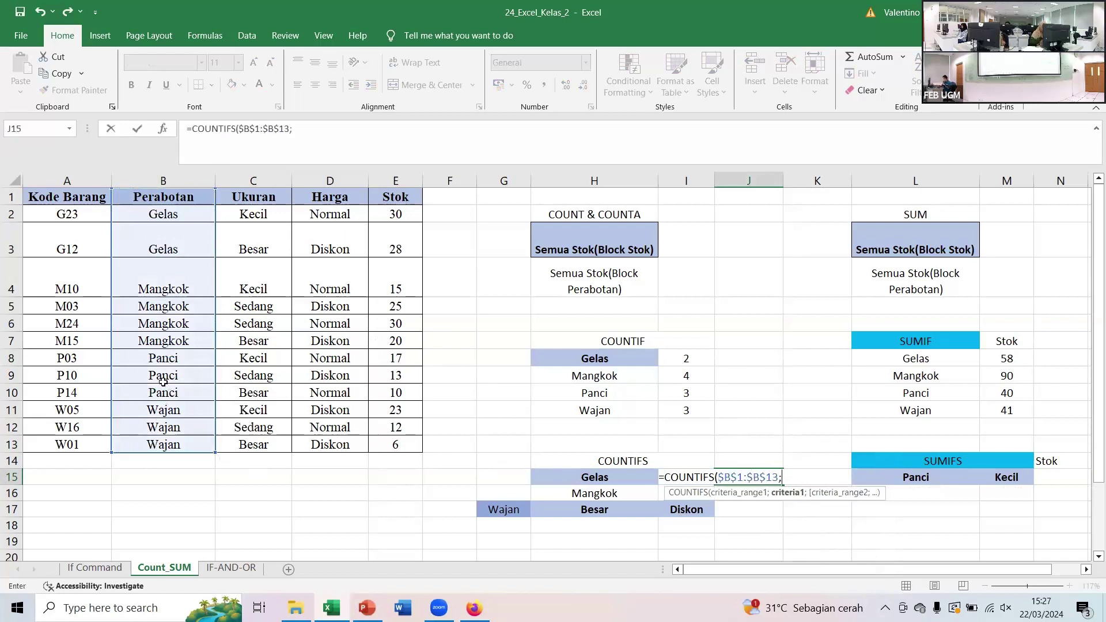
{"action": "left_click", "coordinate": [608, 473]}
{"action": "type", "text": ";"}
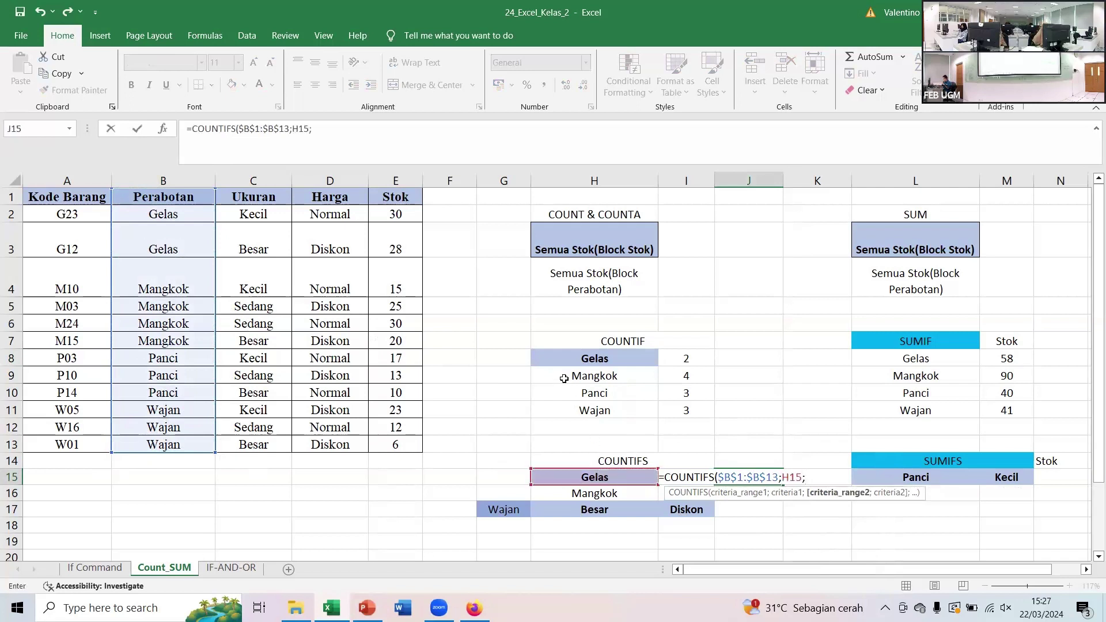
- Complete J15's COUNTIFS formula with the absolute Ukuran range $C$1:$C$13 and I15 as the second criterion
{"action": "left_click_drag", "start_coordinate": [246, 197], "coordinate": [266, 445]}
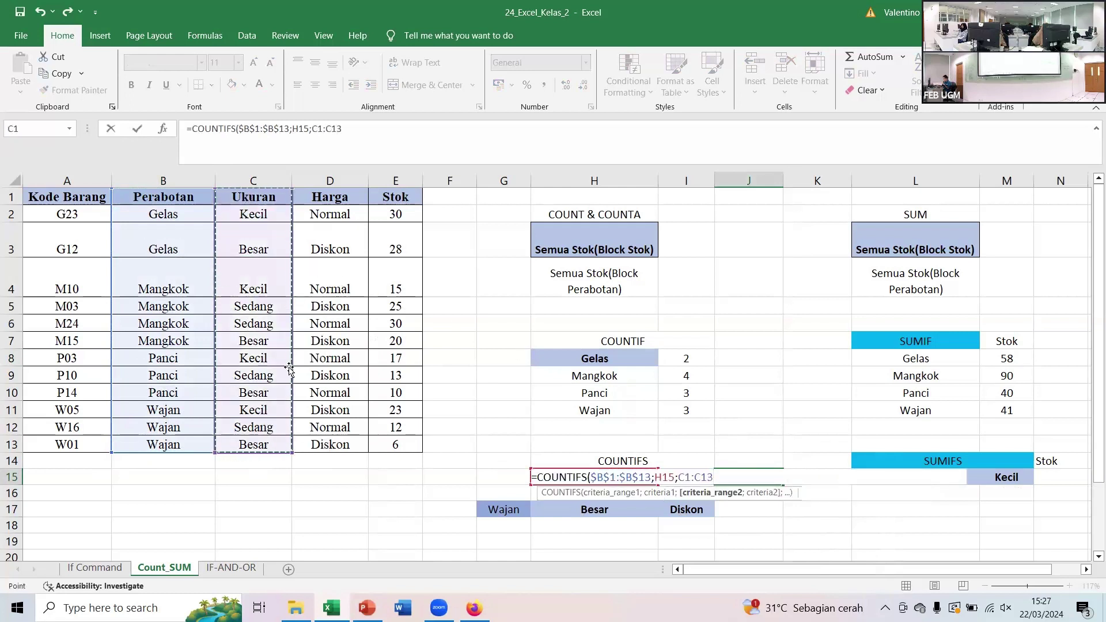
{"action": "key", "text": "F4"}
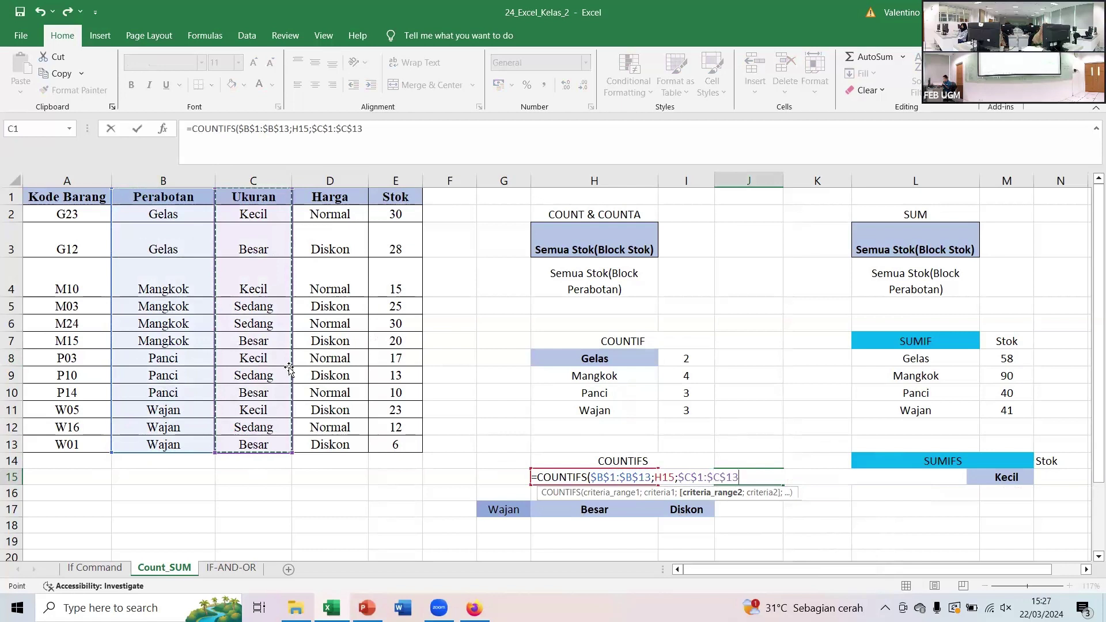
{"action": "type", "text": ";"}
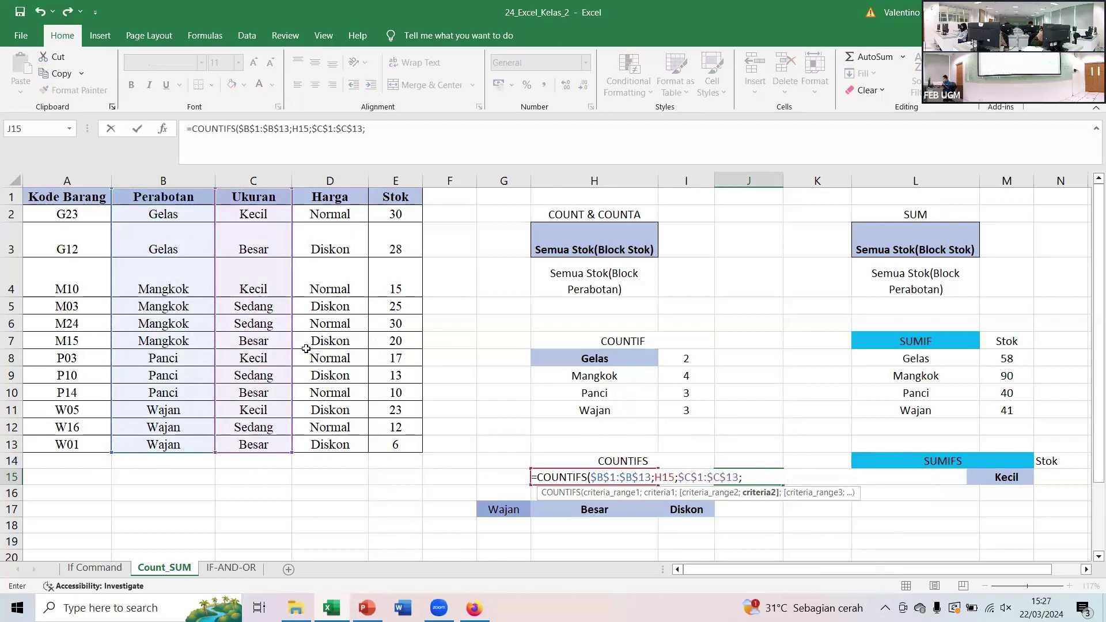
{"action": "type", "text": "I15)"}
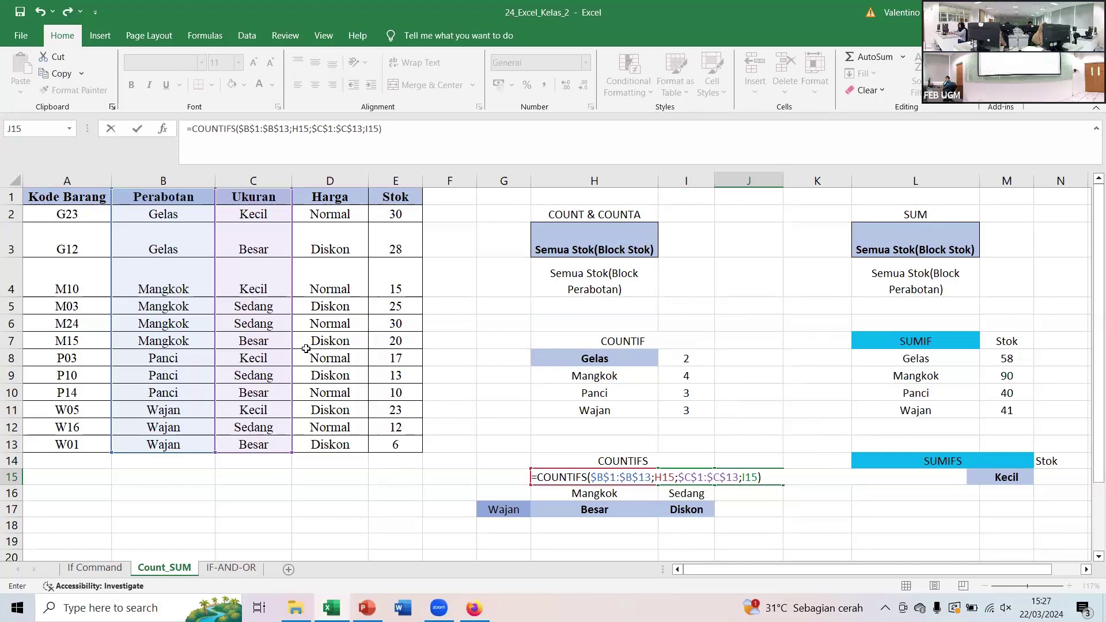
{"action": "key", "text": "Return"}
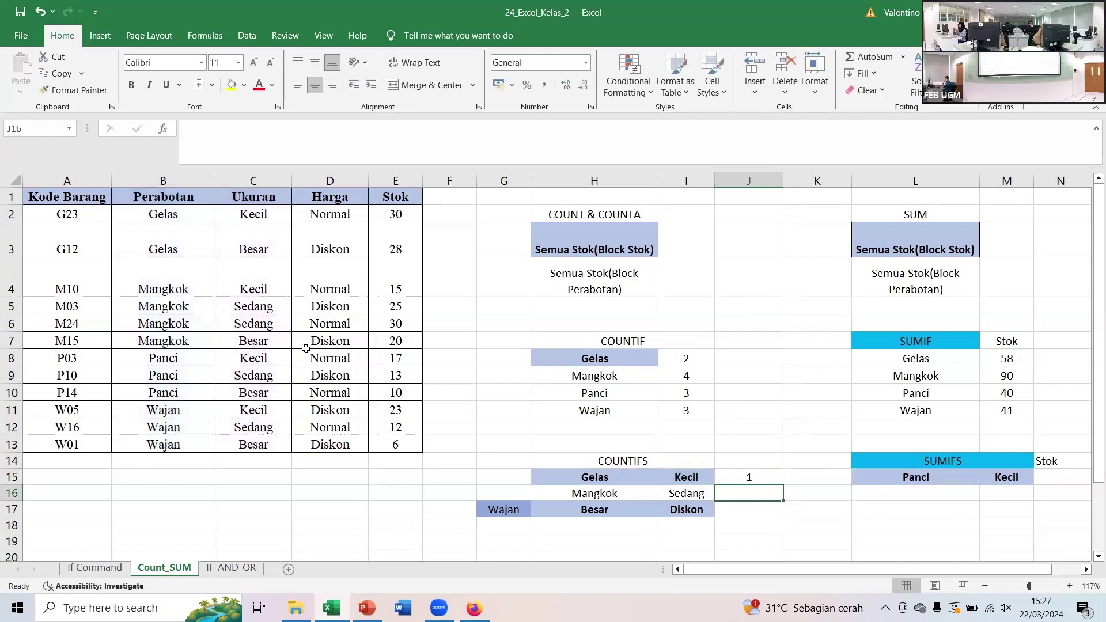
- Fill J15's COUNTIFS formula down to J16 and inspect the copied formula for Mangkok Sedang
{"action": "key", "text": "Up"}
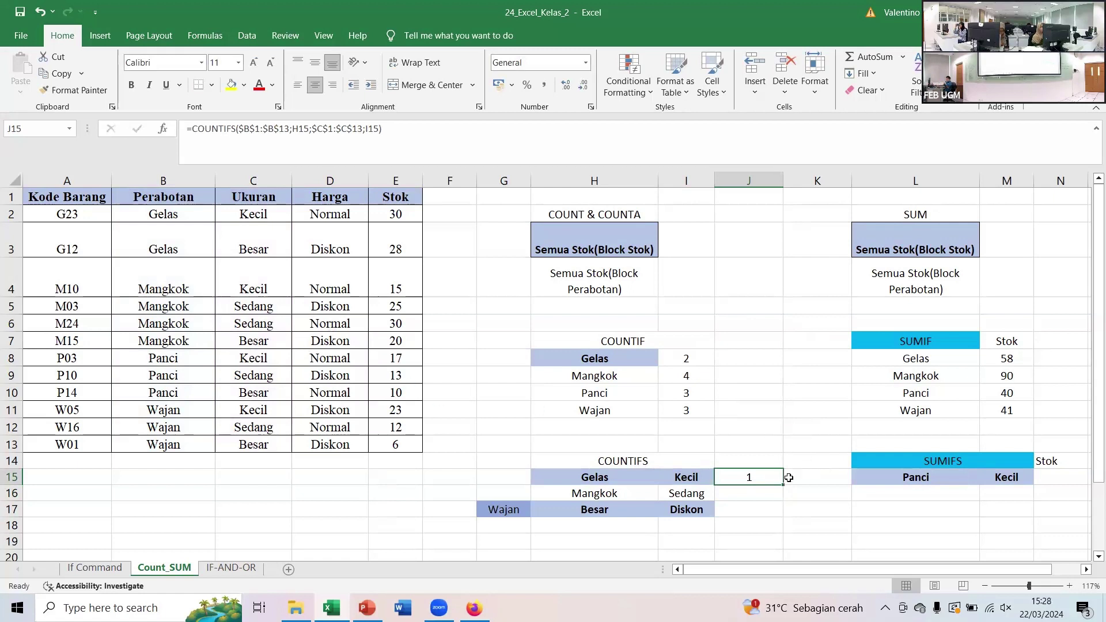
{"action": "left_click_drag", "start_coordinate": [783, 486], "coordinate": [781, 500]}
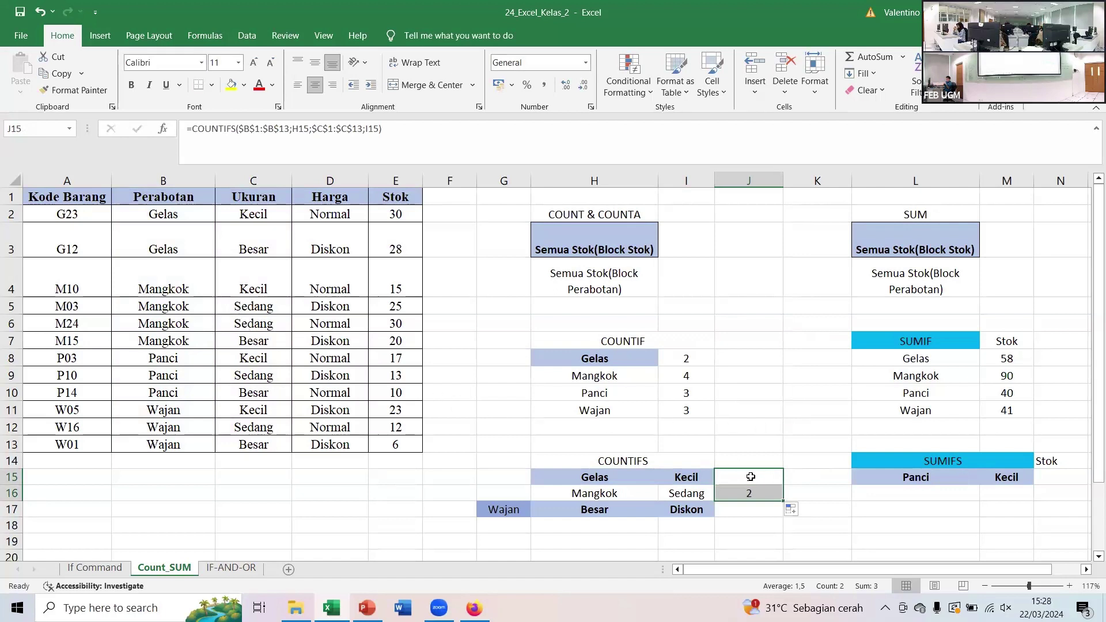
{"action": "left_click", "coordinate": [734, 495]}
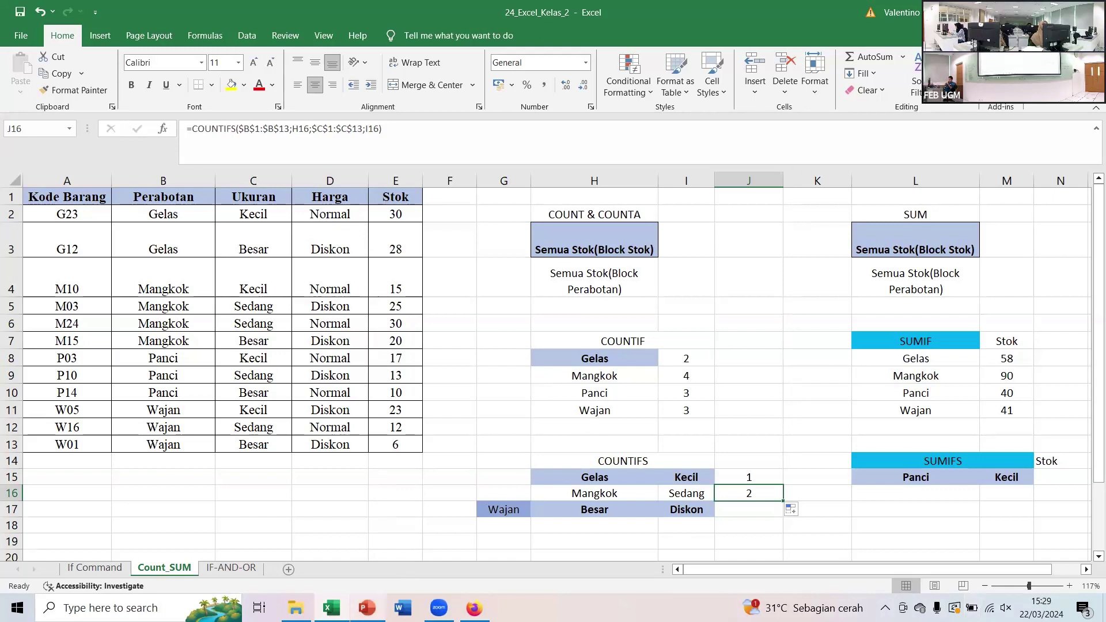
- Switch to the PowerPoint training deck, present the COUNTIFS slide full screen and advance to the SUMIF slide
{"action": "mouse_move", "coordinate": [367, 608]}
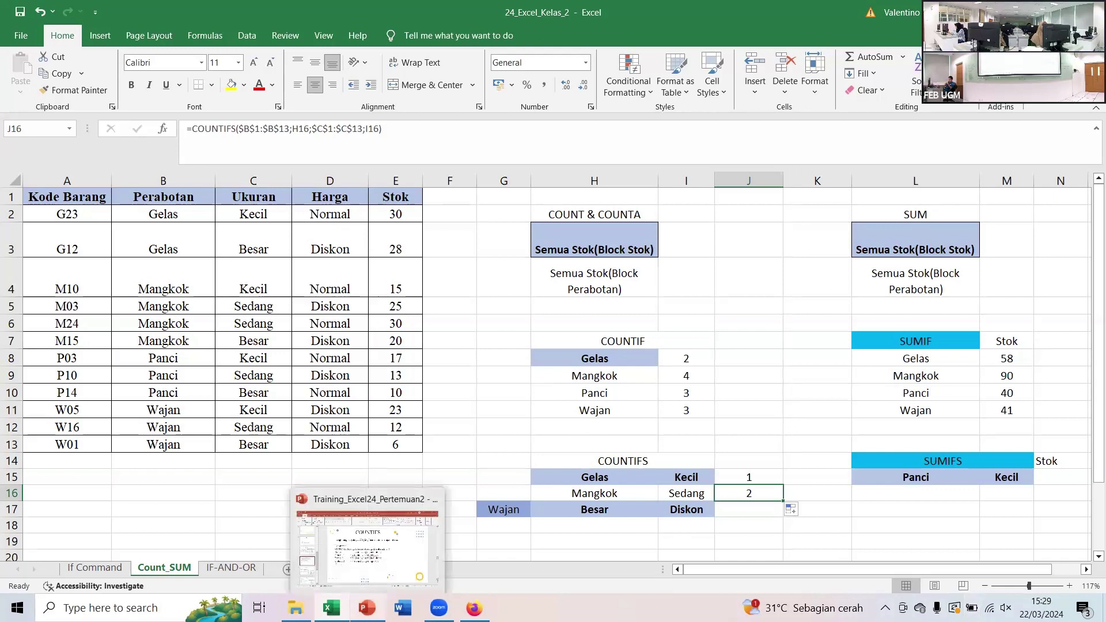
{"action": "left_click", "coordinate": [369, 558]}
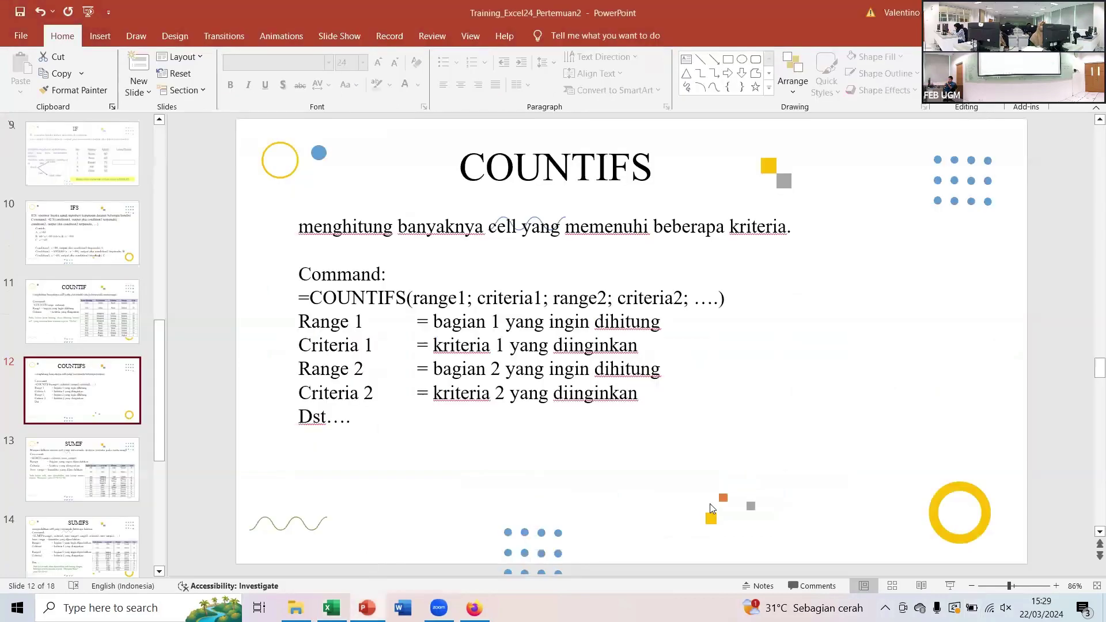
{"action": "left_click", "coordinate": [950, 586]}
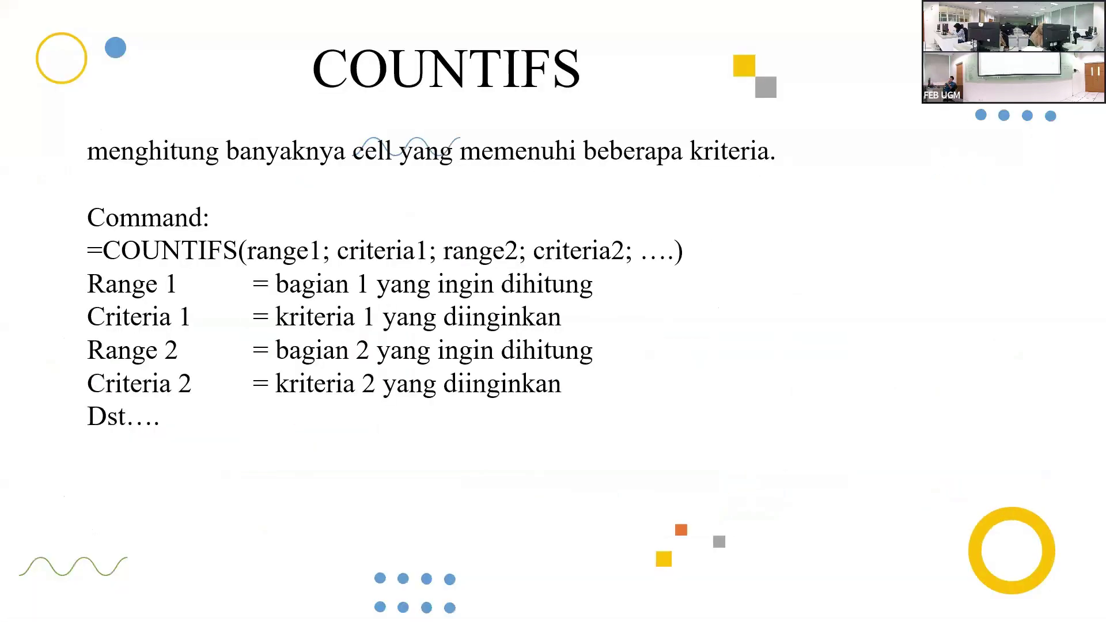
{"action": "key", "text": "Right"}
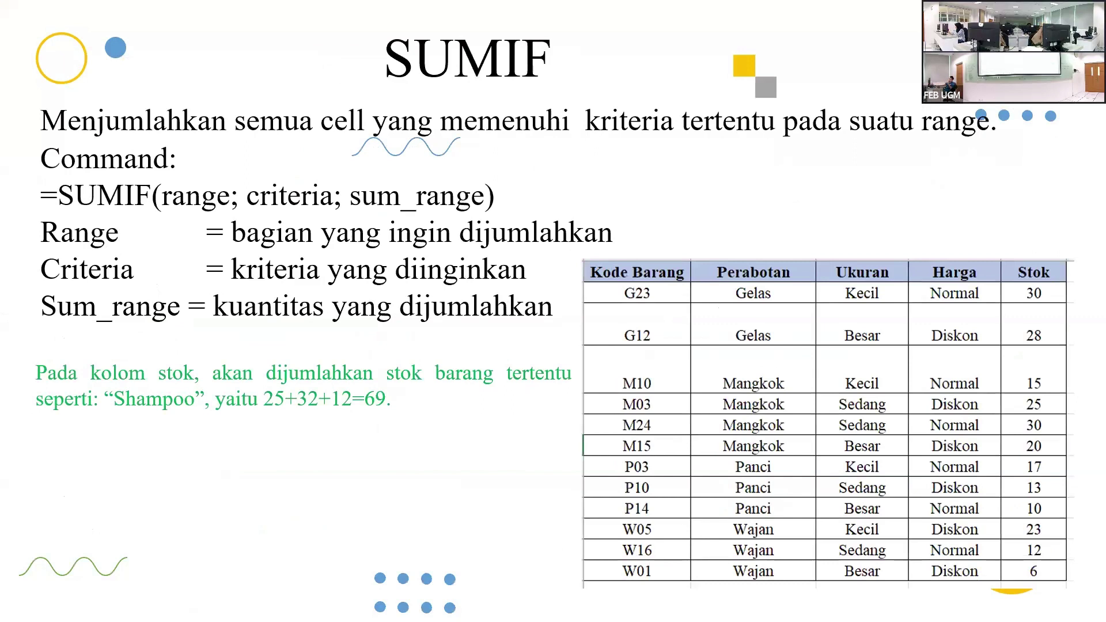
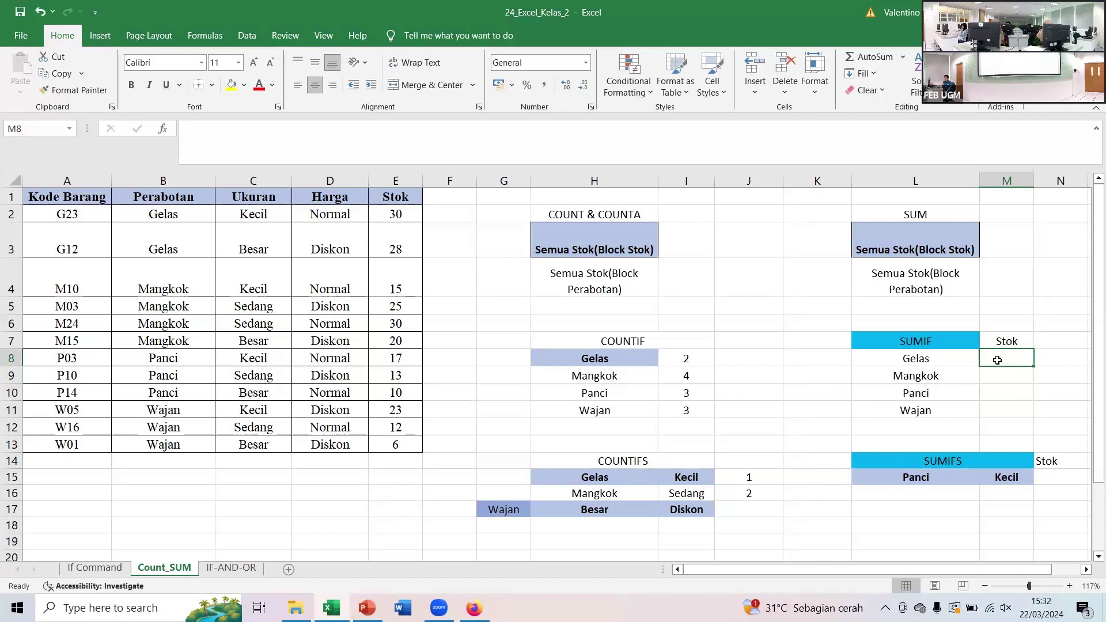
- Start a SUMIF formula in M8 with the absolute Perabotan range $B$2:$B$13
{"action": "type", "text": "="}
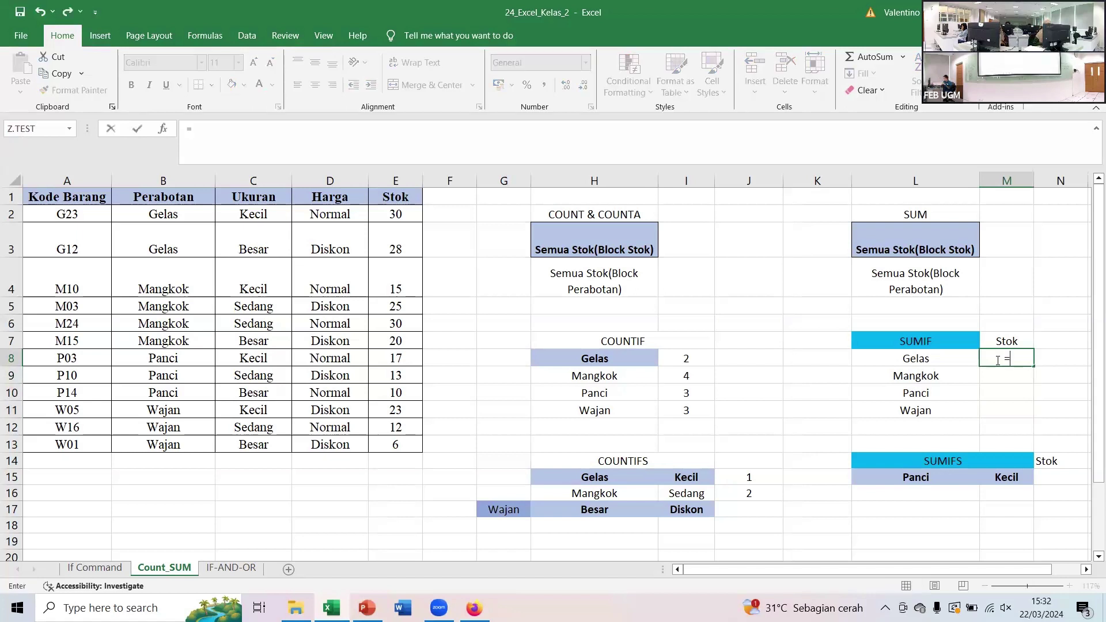
{"action": "type", "text": "SUM"}
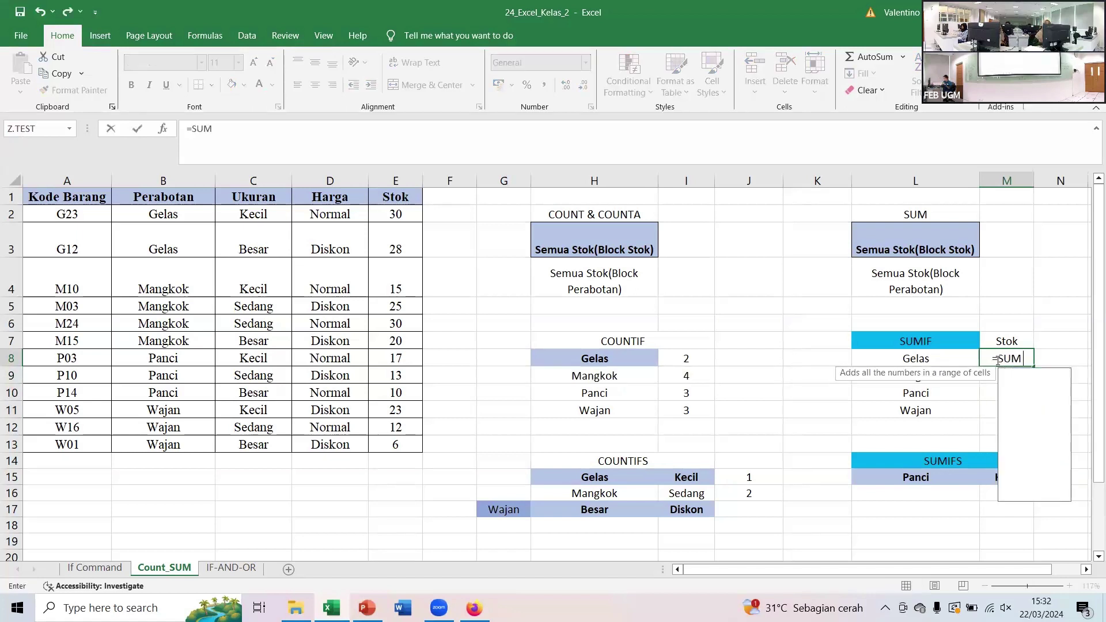
{"action": "type", "text": "IF("}
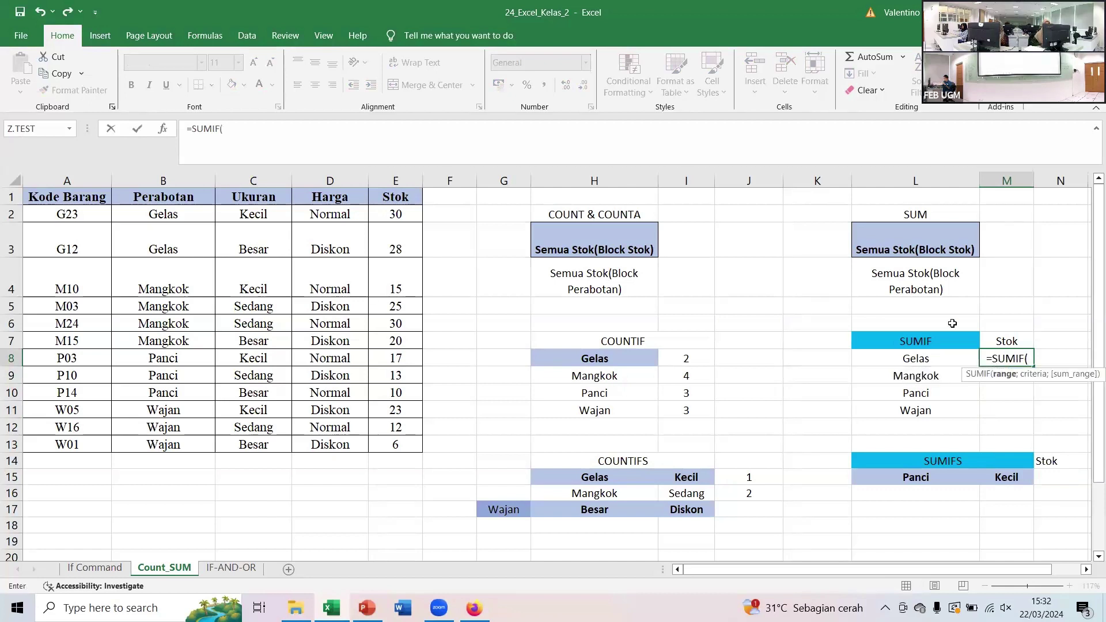
{"action": "left_click_drag", "start_coordinate": [159, 213], "coordinate": [184, 445]}
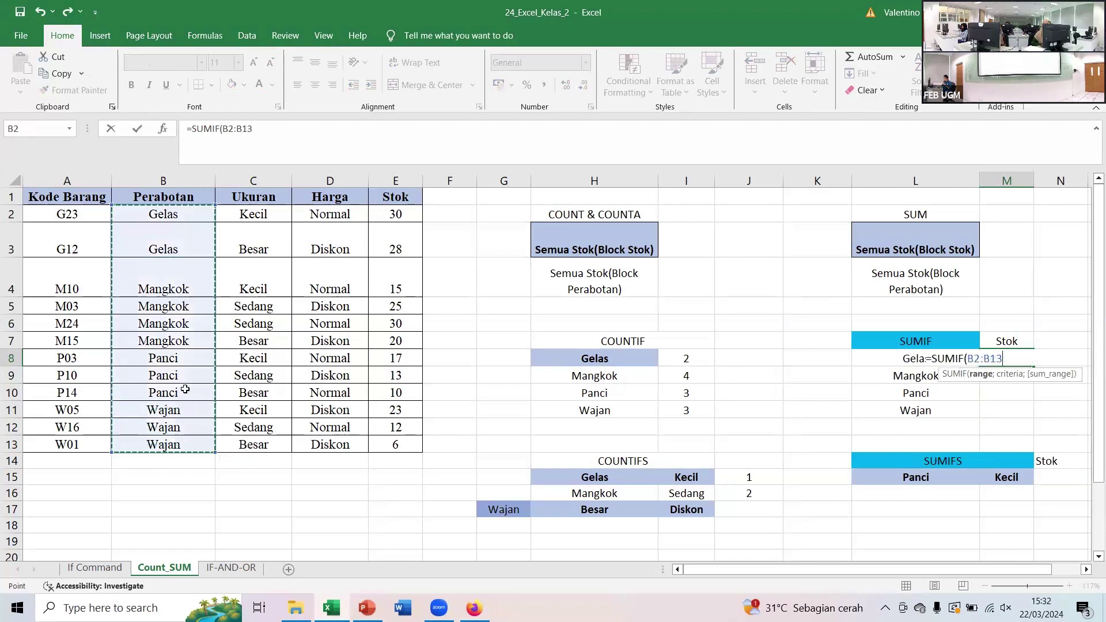
{"action": "key", "text": "F4"}
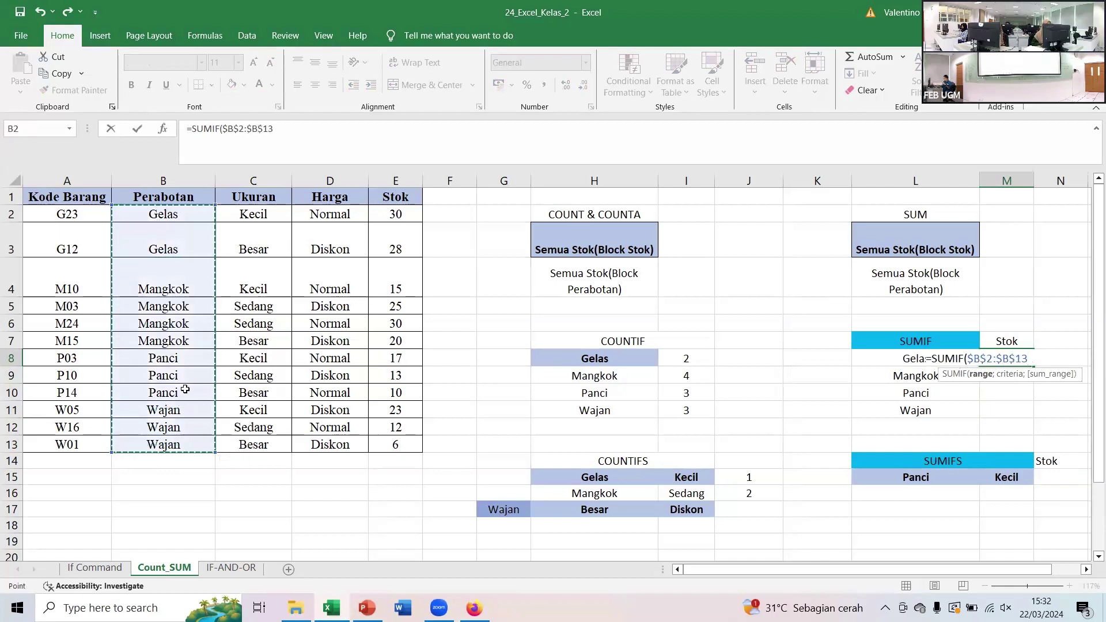
{"action": "type", "text": ";"}
{"action": "key", "text": "BackSpace"}
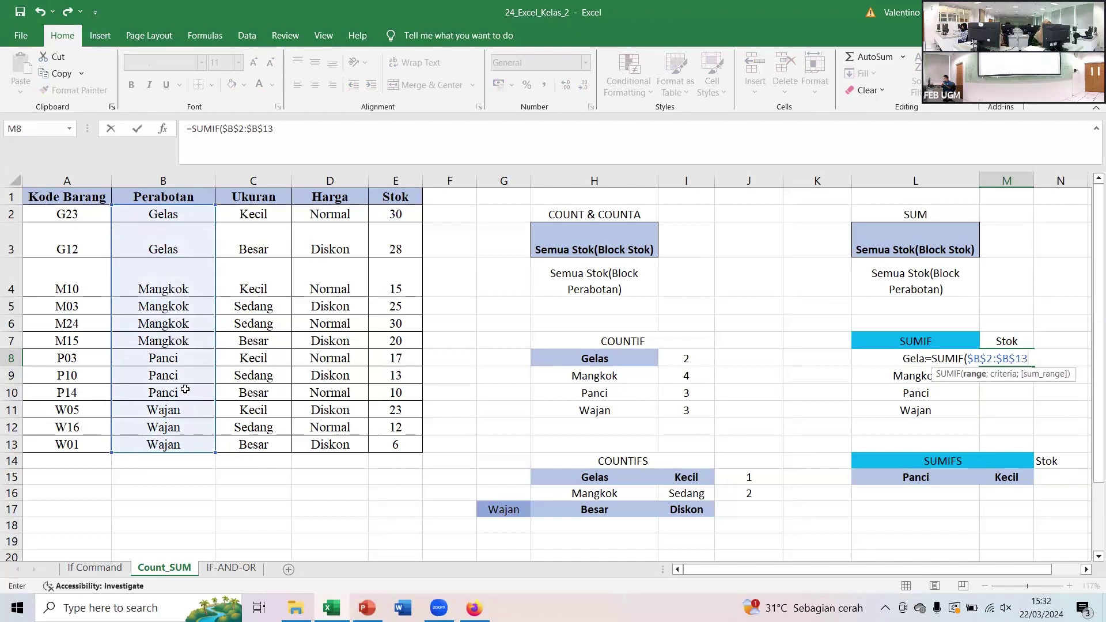
- Complete M8's SUMIF formula with L8 as the criterion and E2:E13 as the sum range
{"action": "type", "text": ";"}
{"action": "left_click", "coordinate": [880, 355]}
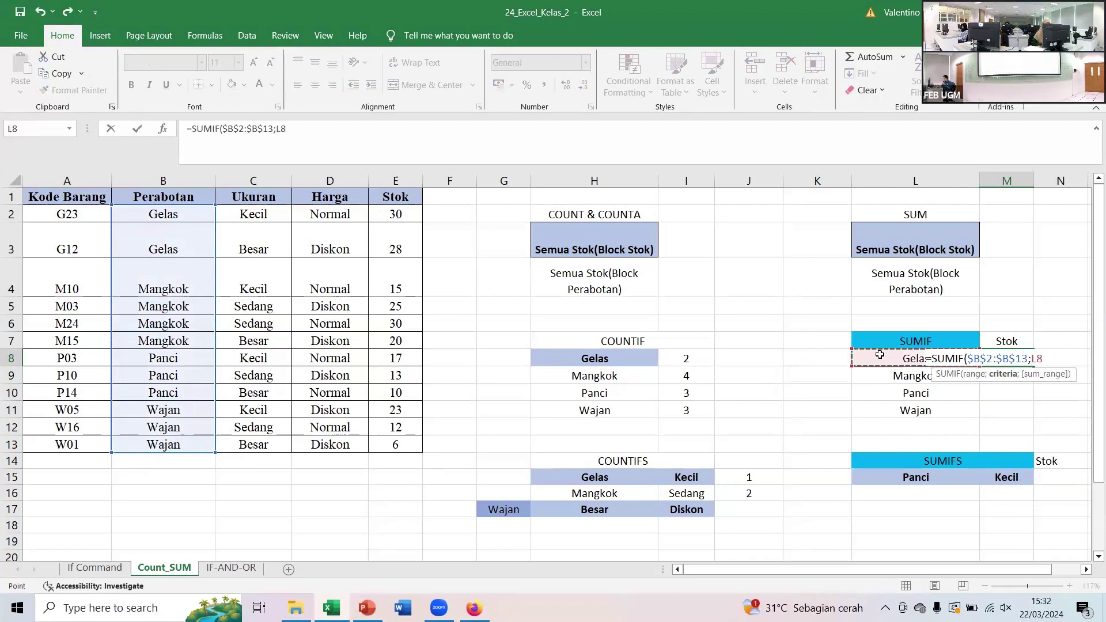
{"action": "type", "text": ";"}
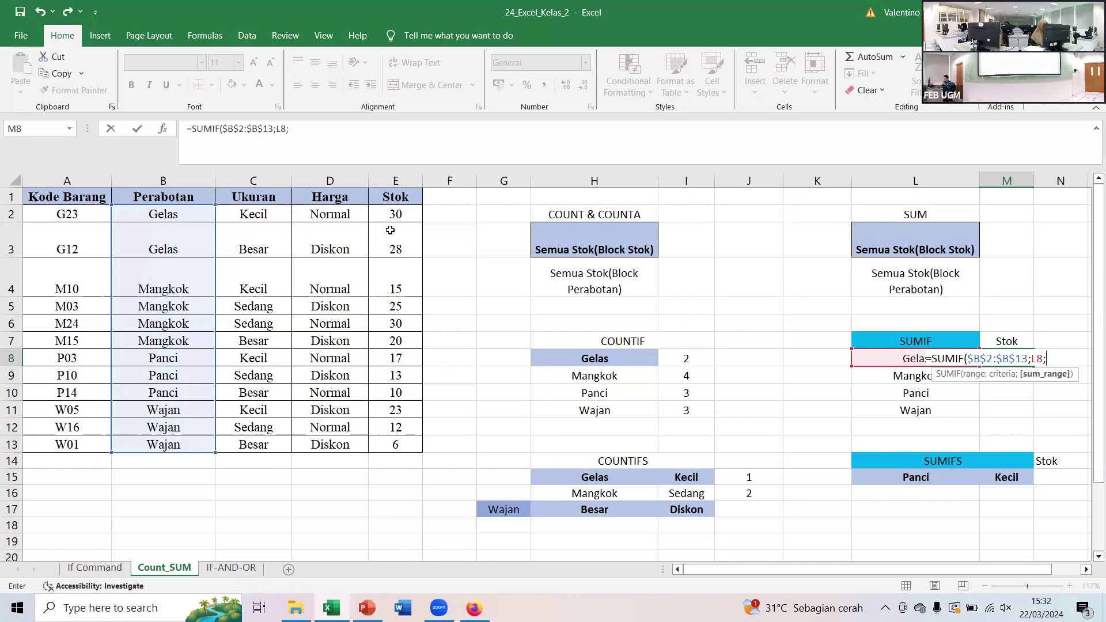
{"action": "left_click_drag", "start_coordinate": [386, 213], "coordinate": [394, 444]}
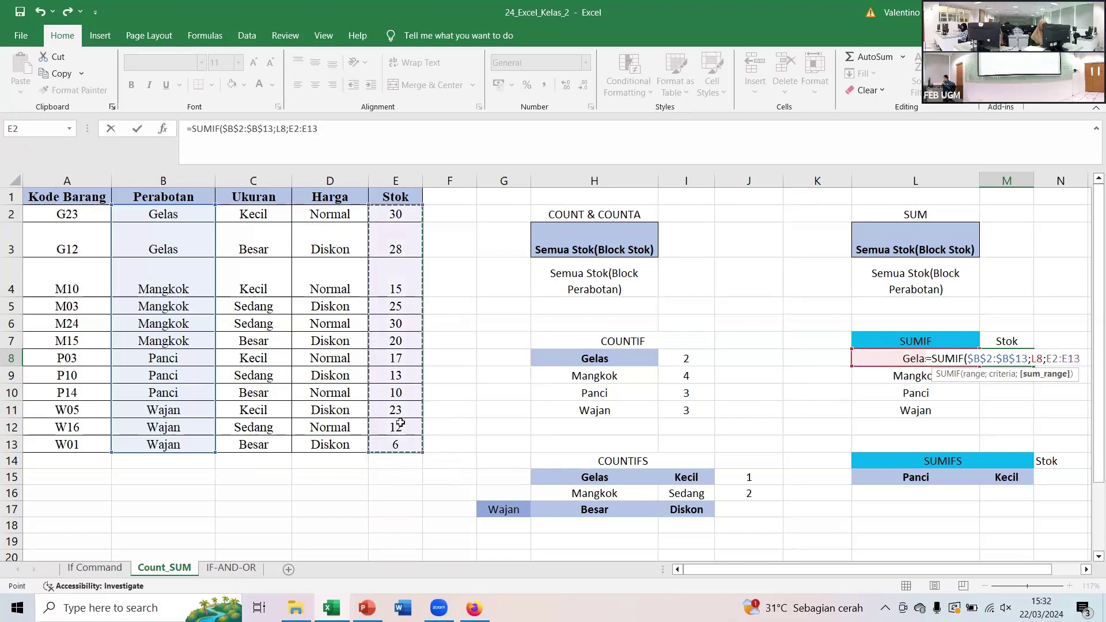
{"action": "type", "text": ")"}
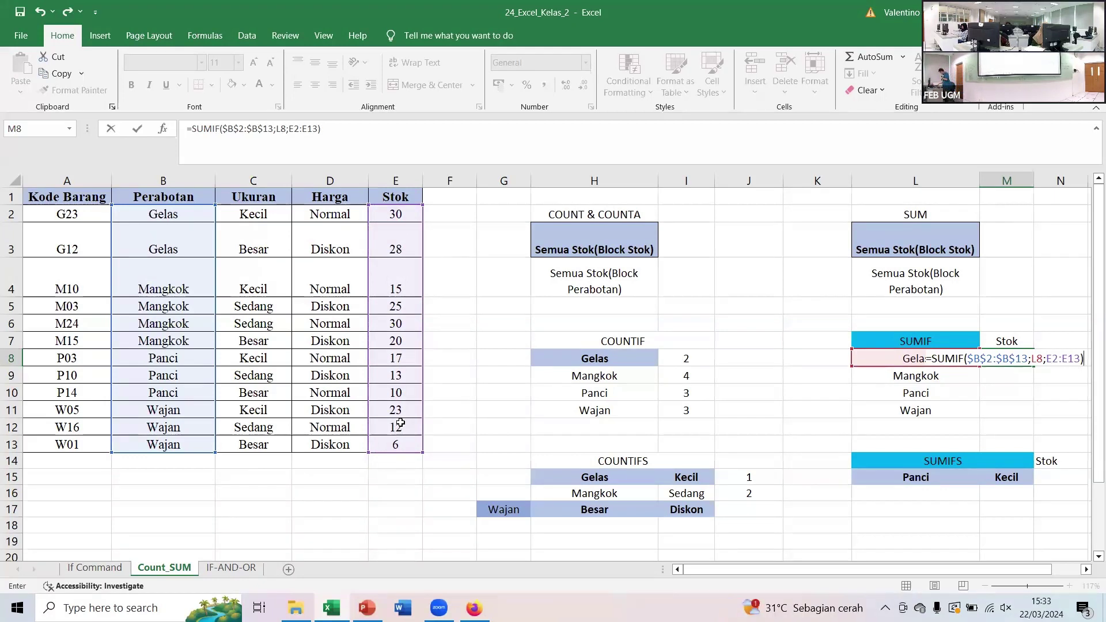
{"action": "key", "text": "Return"}
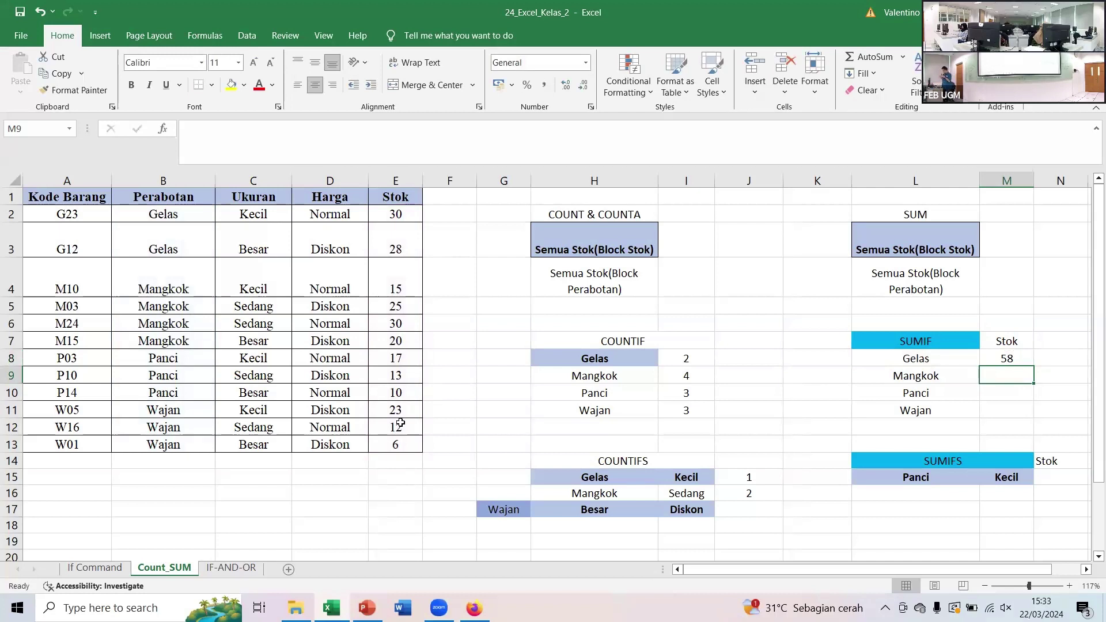
- Fill M8's SUMIF formula with the relative sum range down to M11
{"action": "left_click", "coordinate": [1011, 358]}
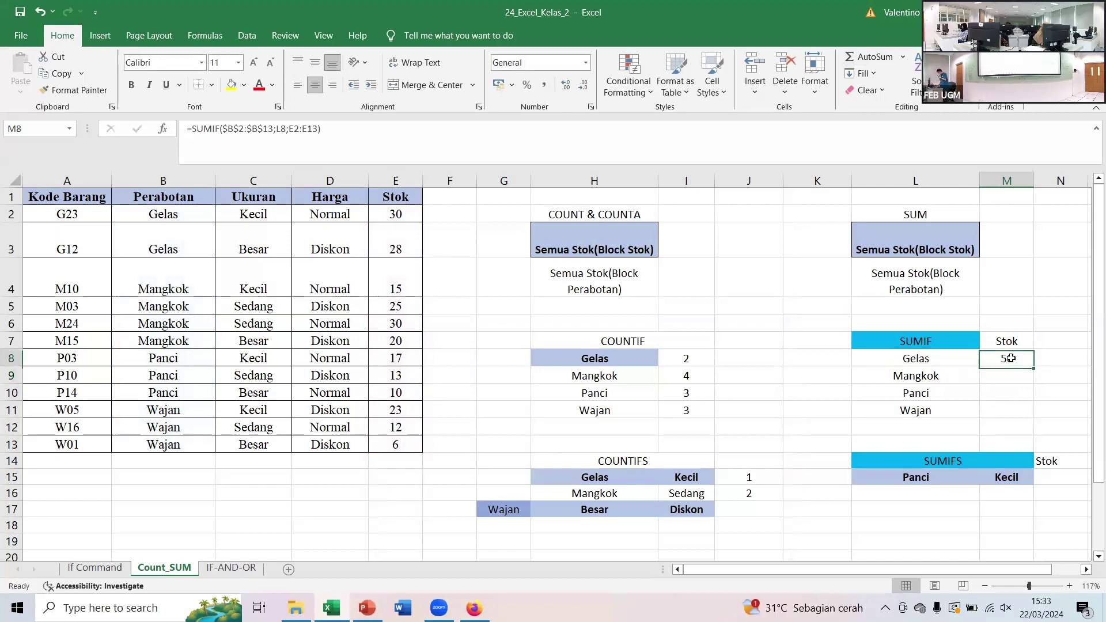
{"action": "left_click_drag", "start_coordinate": [1034, 367], "coordinate": [1029, 422]}
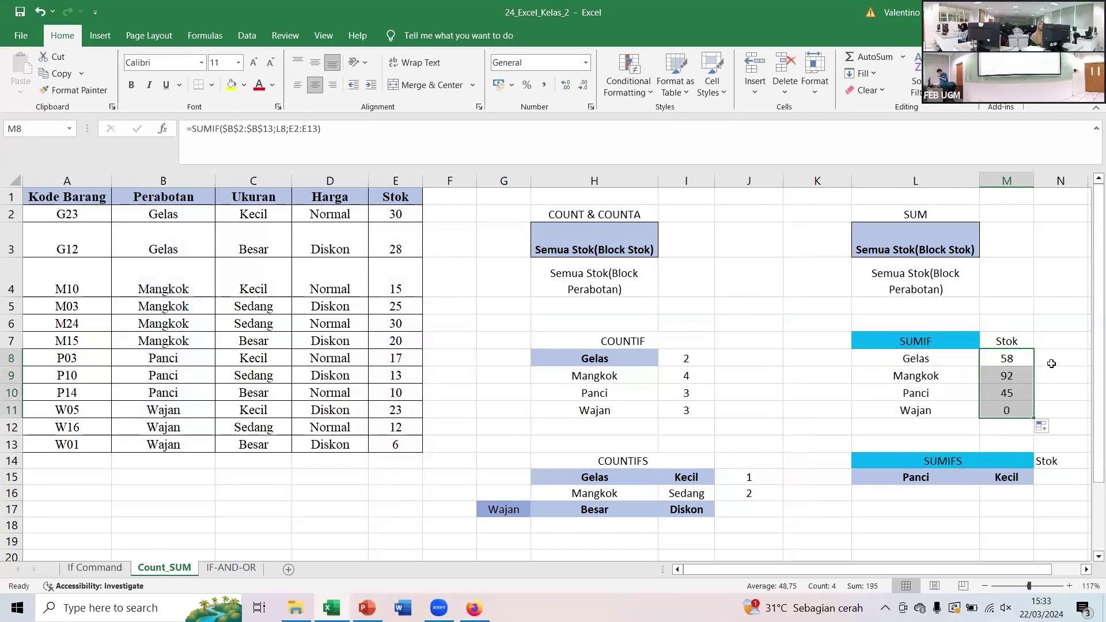
- Compare the copied SUMIF formulas in M8 through M11, checking how their sum ranges shift
{"action": "left_click", "coordinate": [1004, 414]}
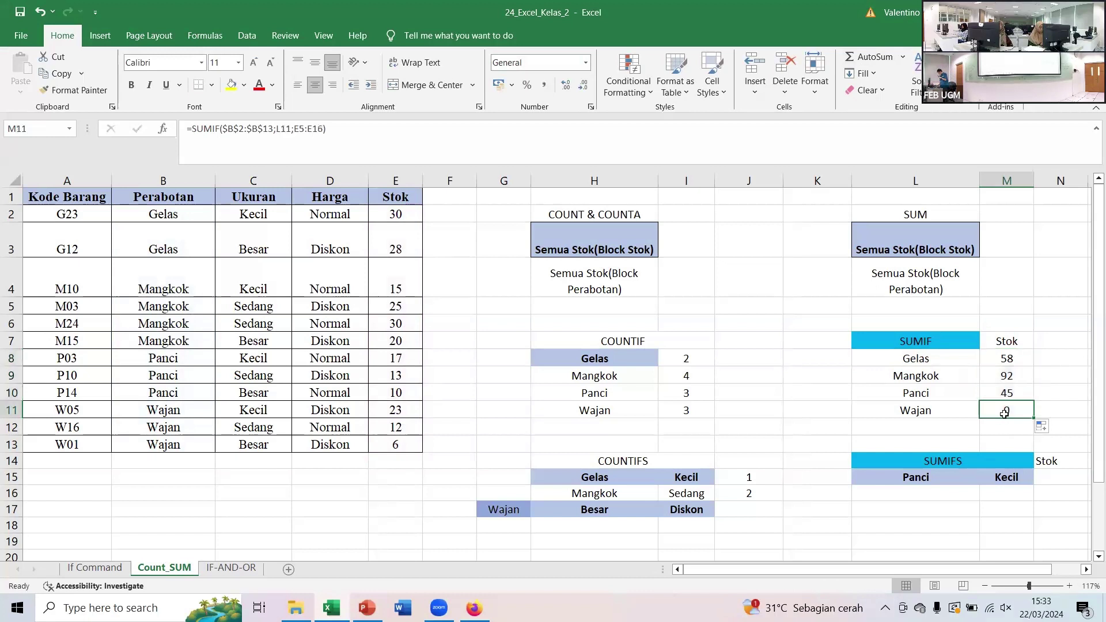
{"action": "left_click", "coordinate": [1013, 362]}
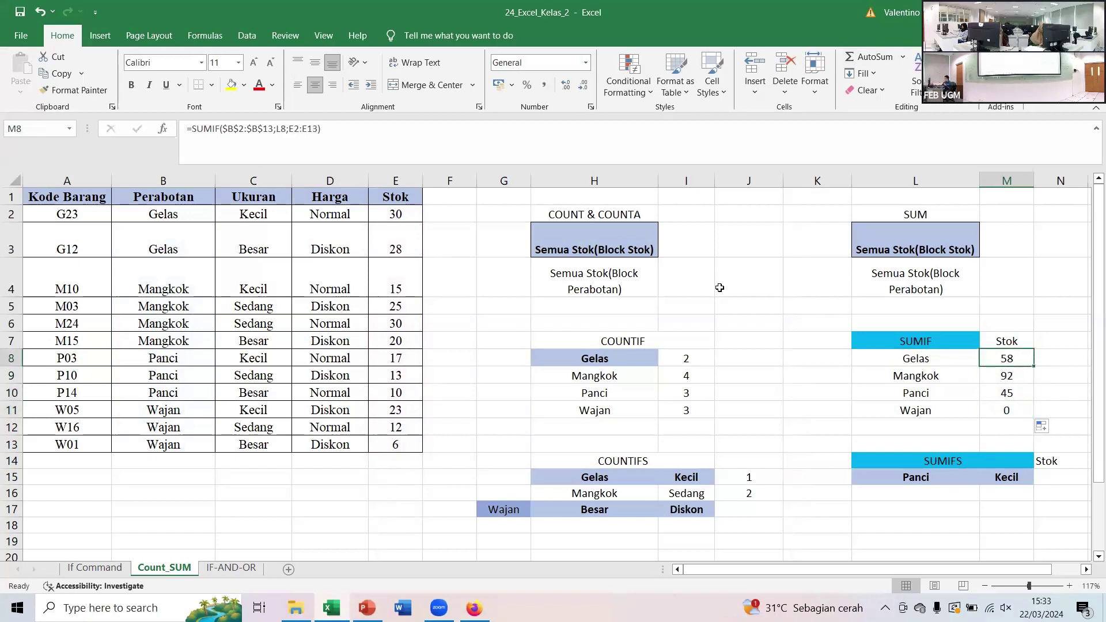
{"action": "left_click", "coordinate": [1015, 408]}
{"action": "left_click", "coordinate": [1020, 358]}
{"action": "key", "text": "Down"}
{"action": "key", "text": "Down"}
{"action": "key", "text": "Down"}
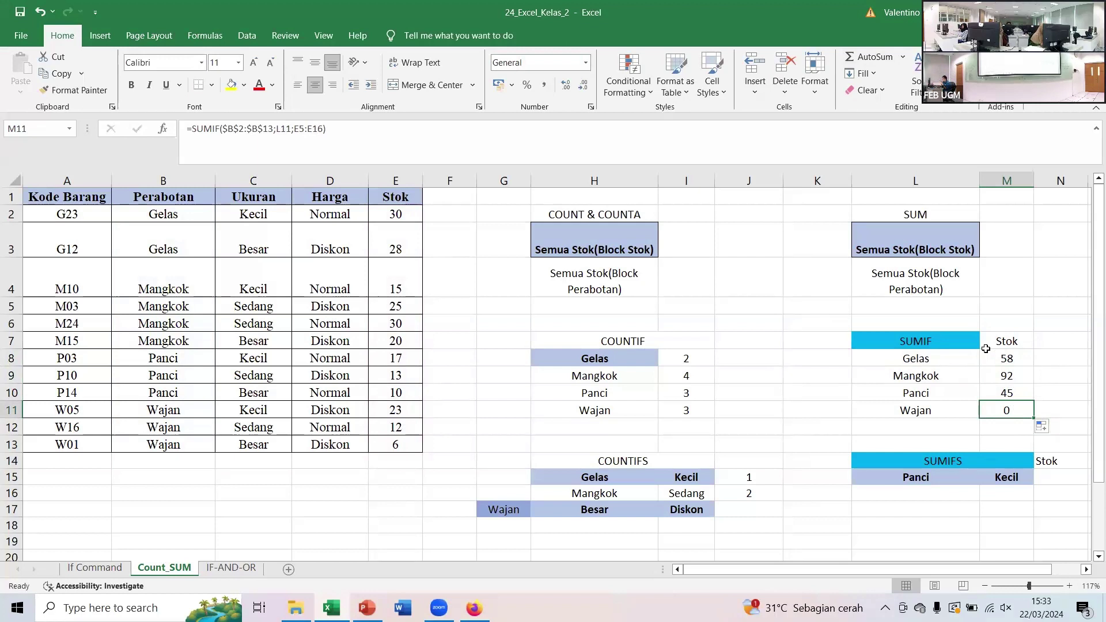
{"action": "key", "text": "Up"}
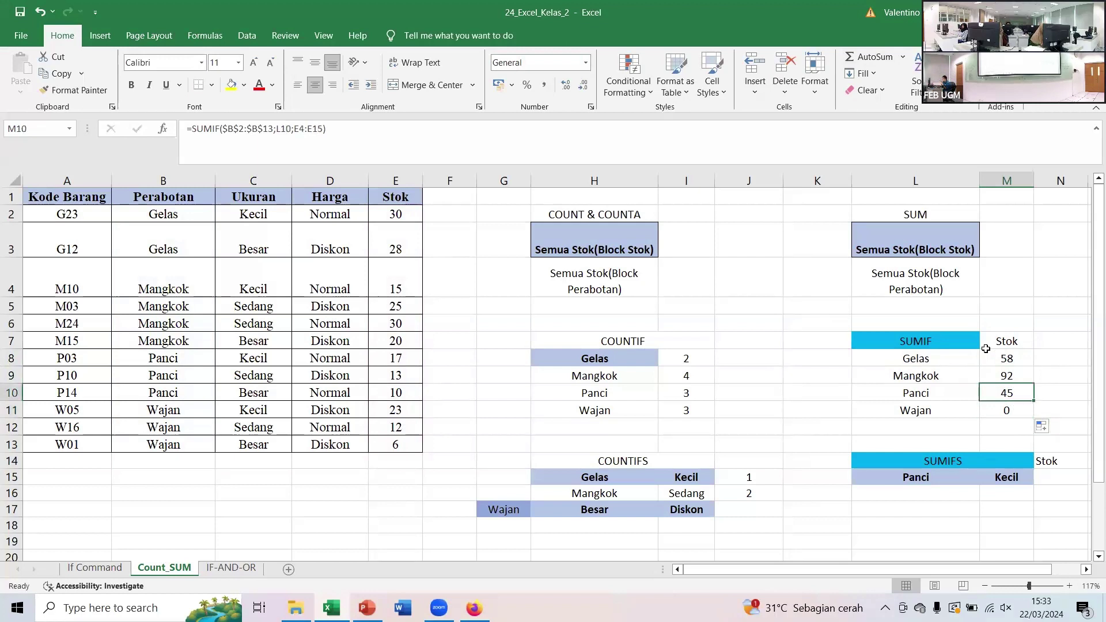
{"action": "key", "text": "Up"}
{"action": "key", "text": "Up"}
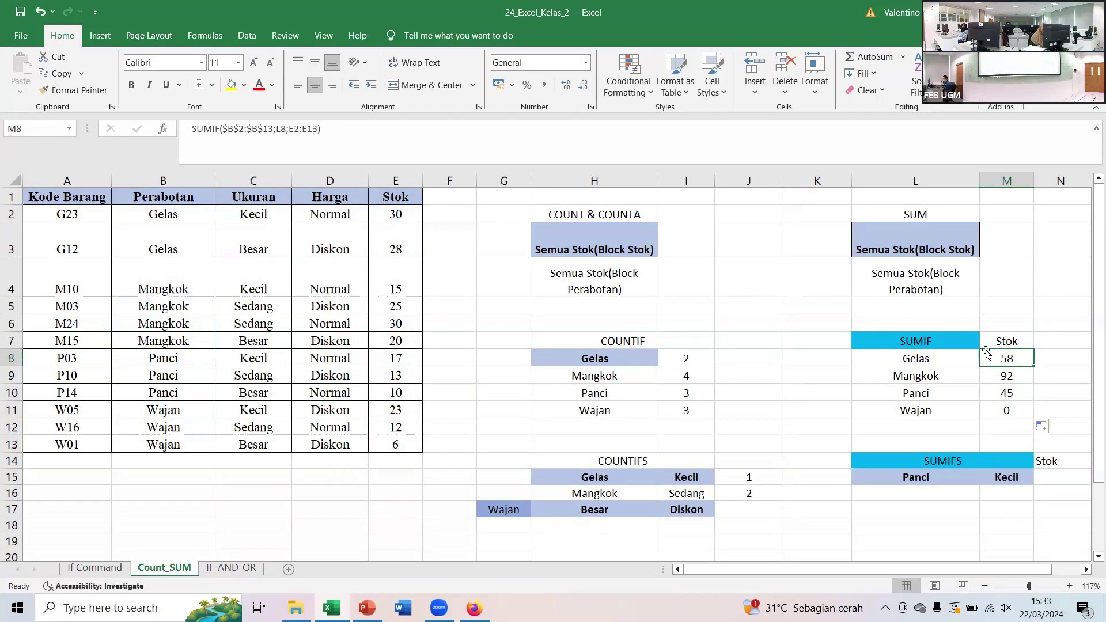
- Make the Stok sum range in M8's SUMIF formula absolute as $E$2:$E$13
{"action": "double_click", "coordinate": [999, 358]}
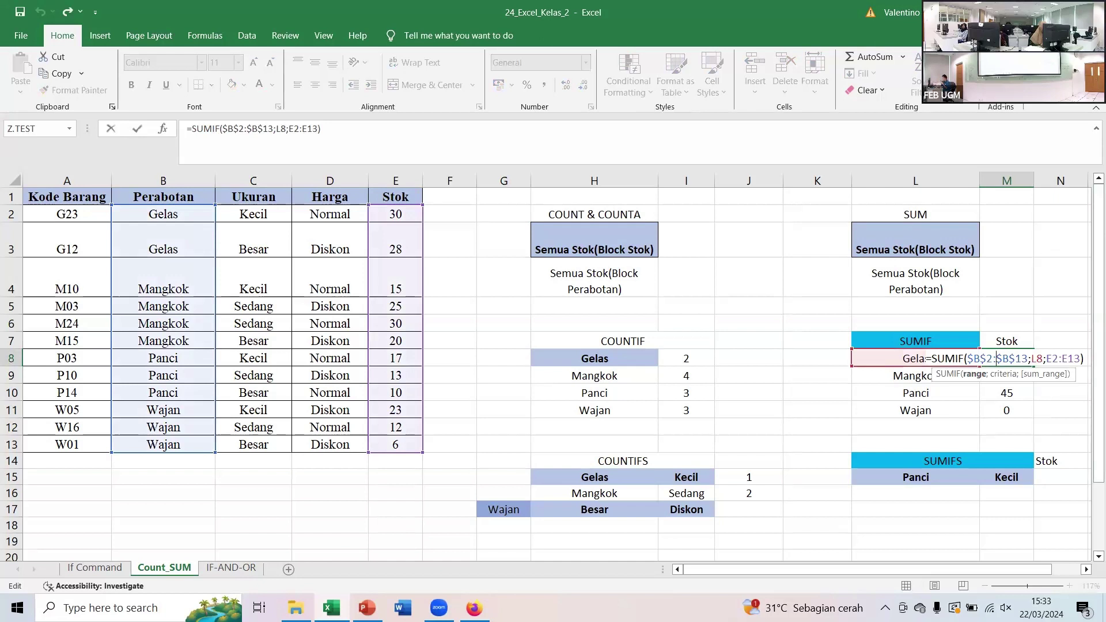
{"action": "key", "text": "End"}
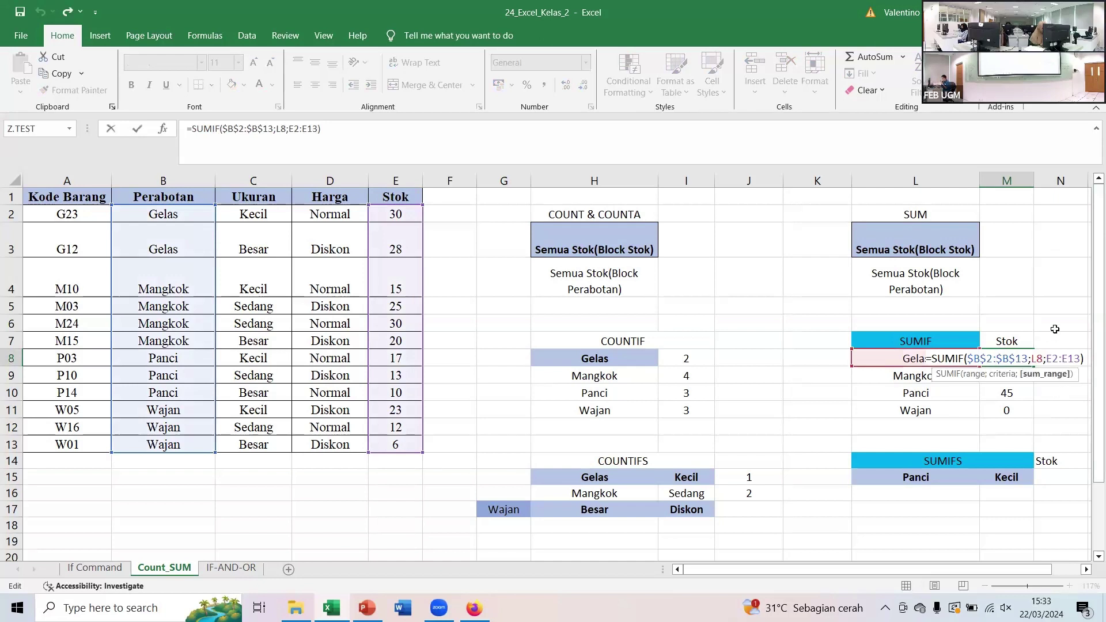
{"action": "key", "text": "F4"}
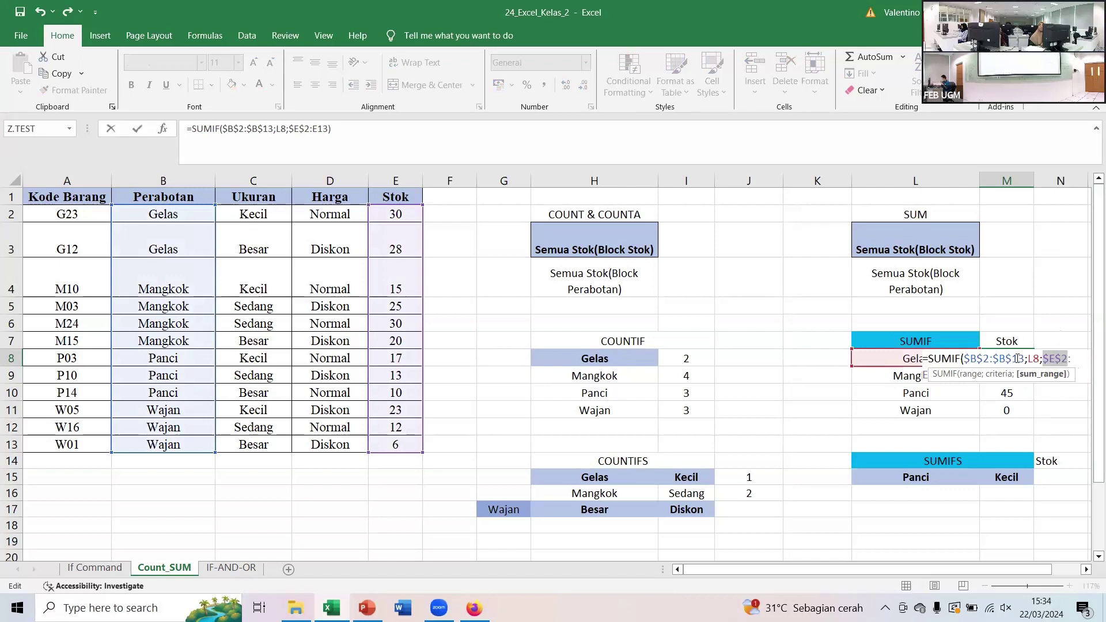
{"action": "key", "text": "Home"}
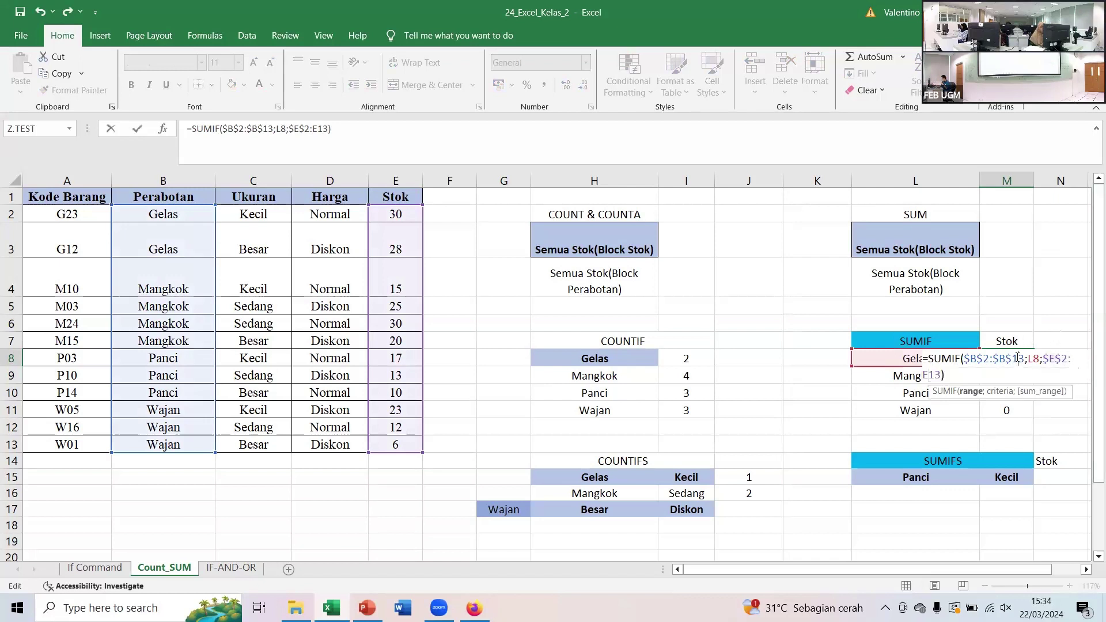
{"action": "left_click", "coordinate": [926, 375]}
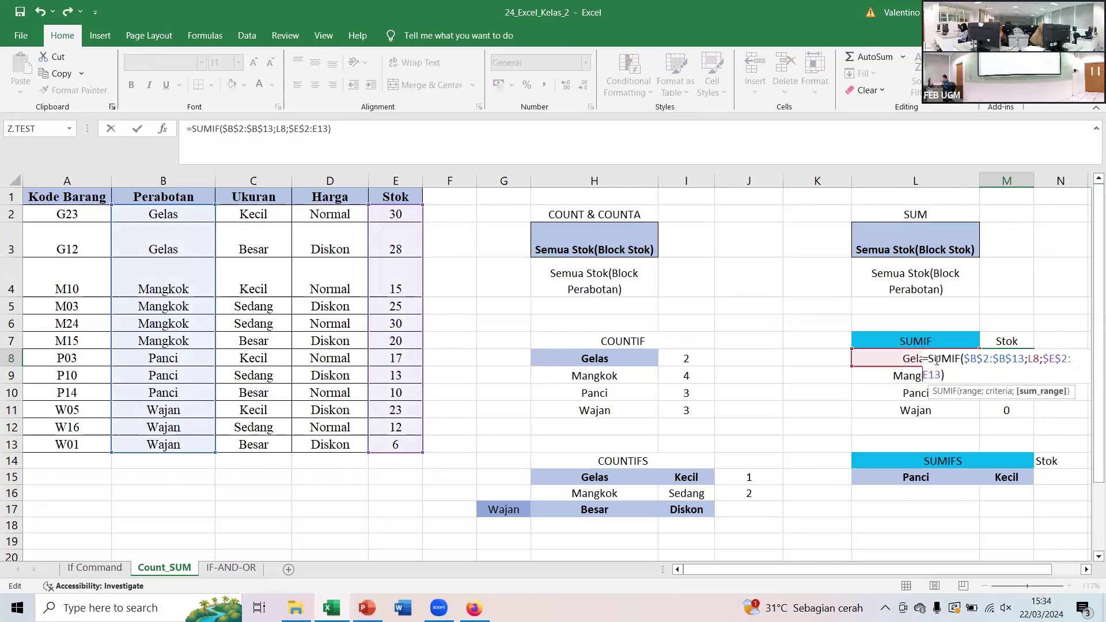
{"action": "key", "text": "F4"}
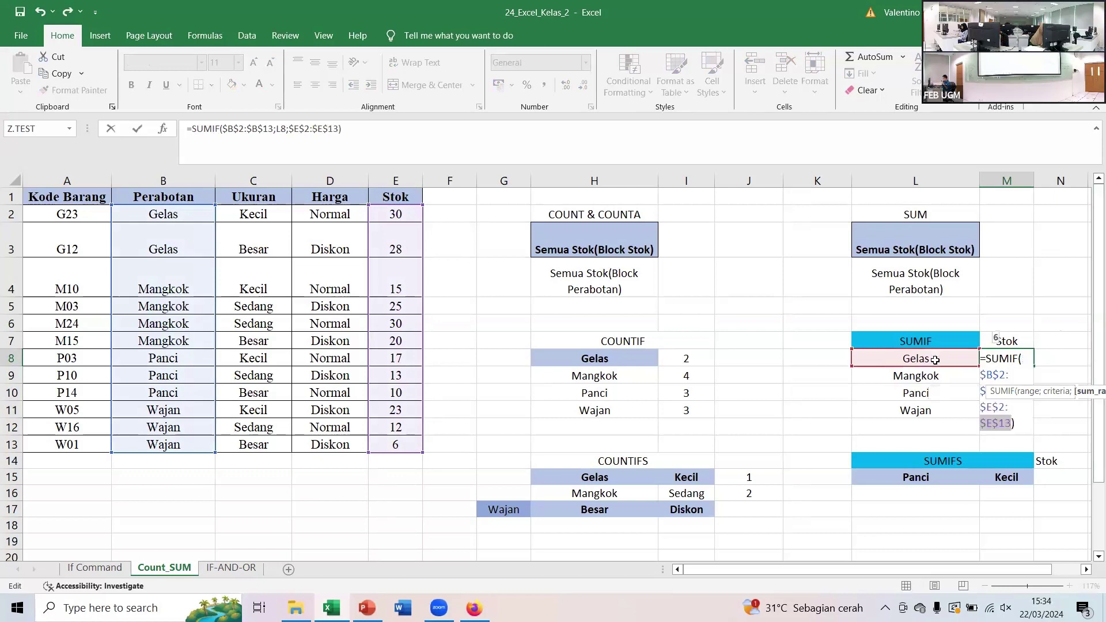
{"action": "key", "text": "Return"}
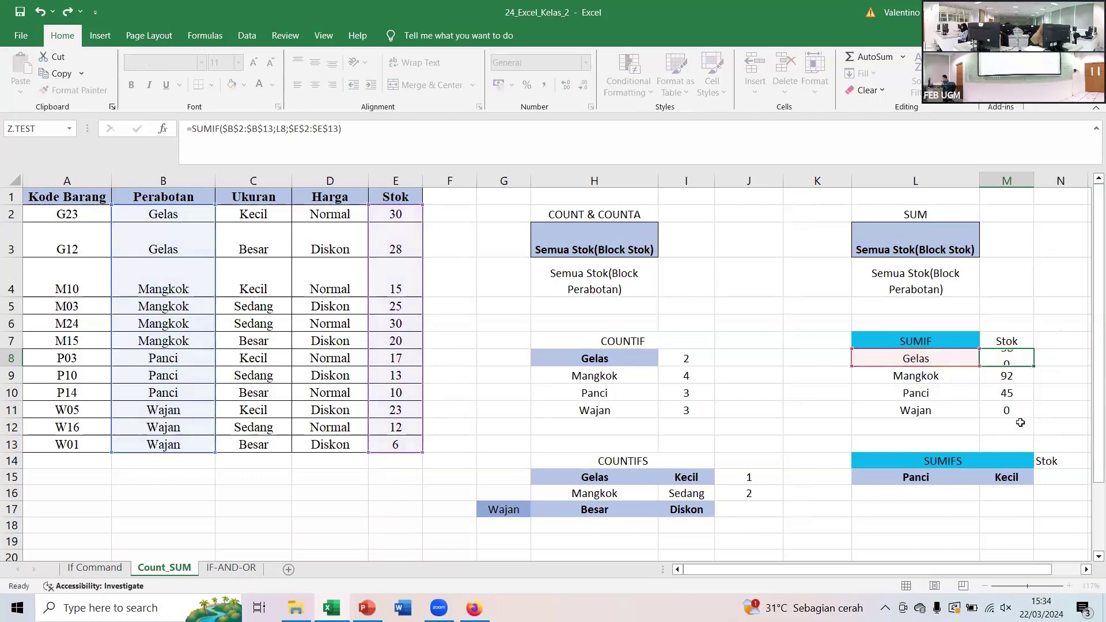
- Fill M8's corrected SUMIF formula down to M11 and check the copied formula for Mangkok
{"action": "left_click", "coordinate": [1007, 357]}
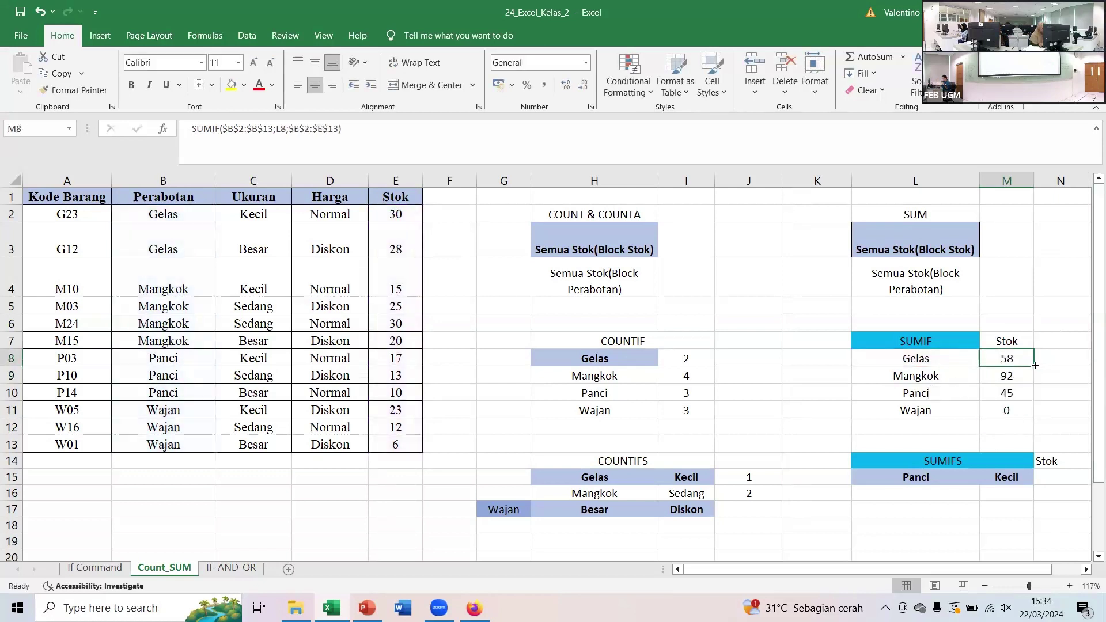
{"action": "left_click_drag", "start_coordinate": [1034, 366], "coordinate": [1023, 416]}
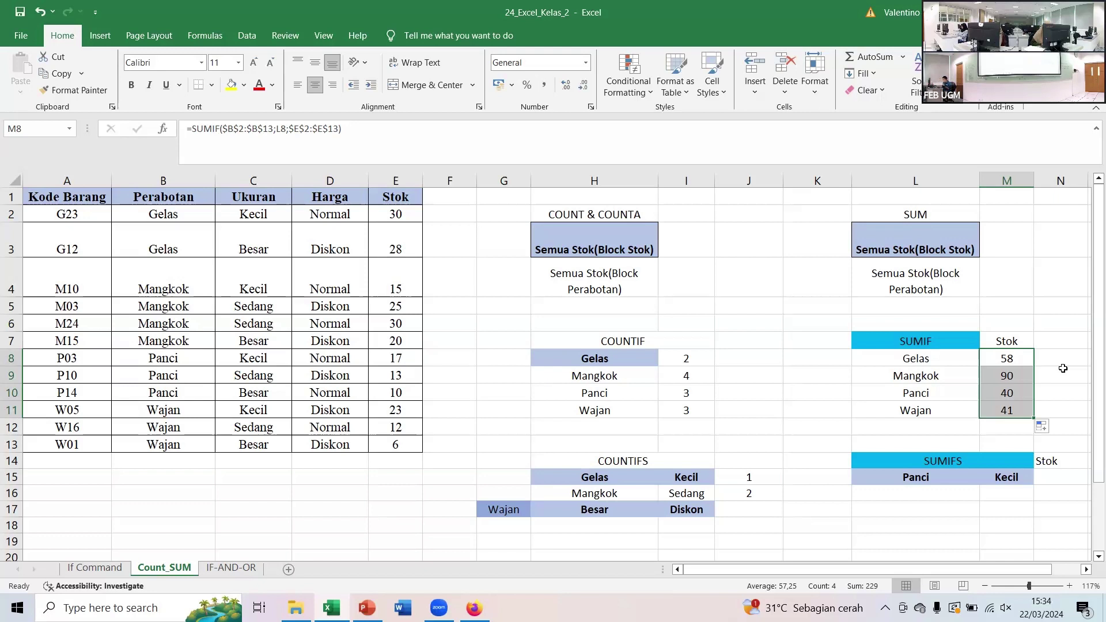
{"action": "key", "text": "Down"}
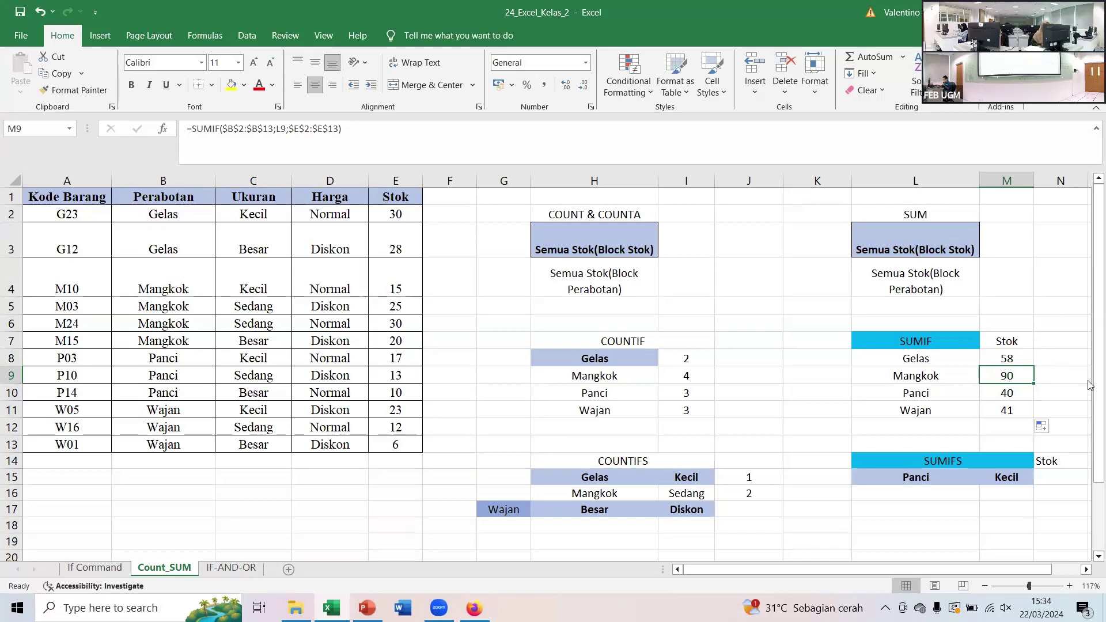
- Consult the SUMIFS slide in the PowerPoint deck, then return to Excel and review J15's COUNTIFS formula
{"action": "left_click", "coordinate": [367, 608]}
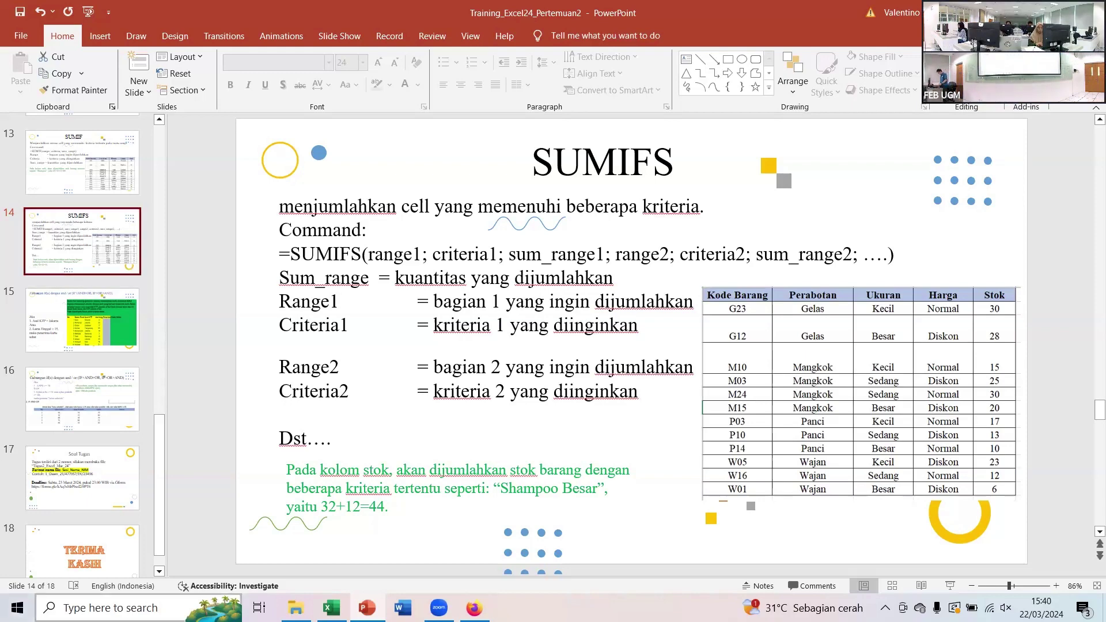
{"action": "key", "text": "alt+Tab"}
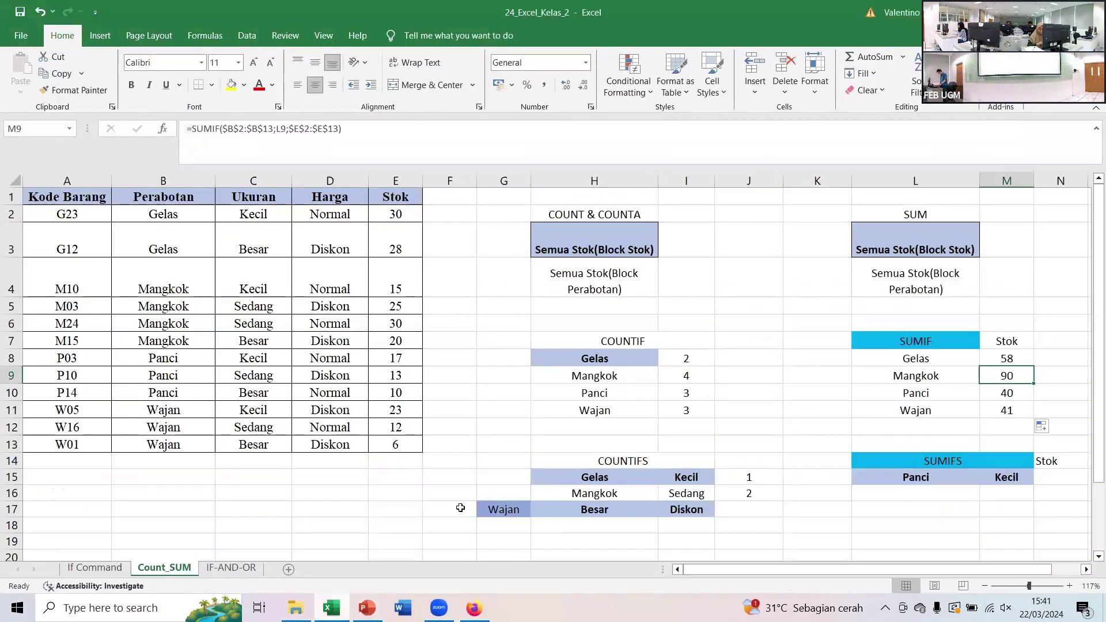
{"action": "left_click", "coordinate": [695, 479]}
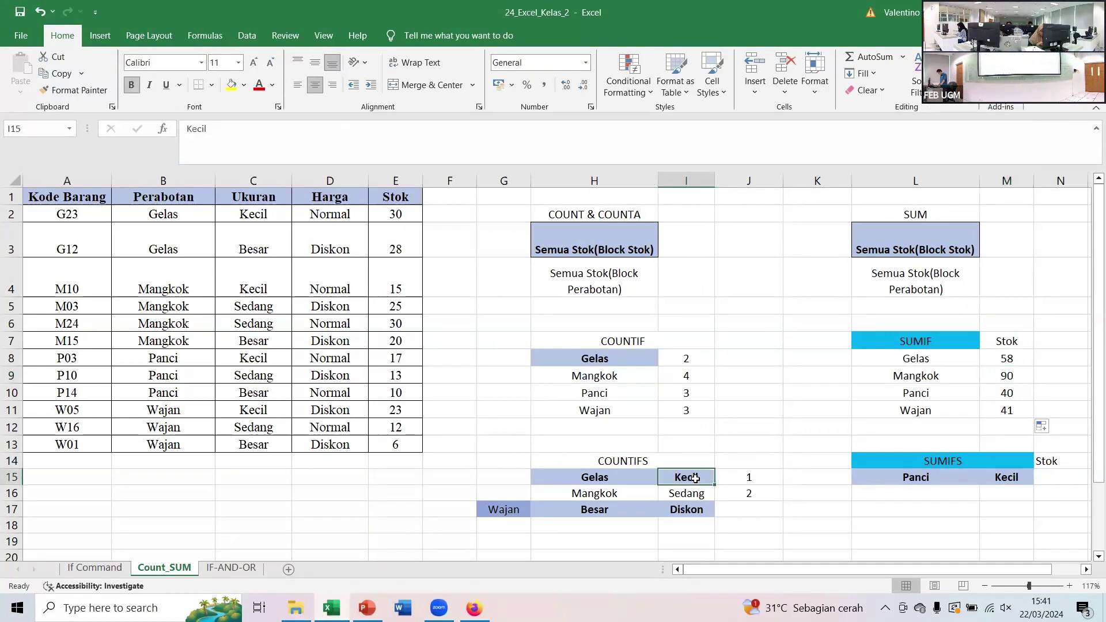
{"action": "left_click", "coordinate": [741, 476]}
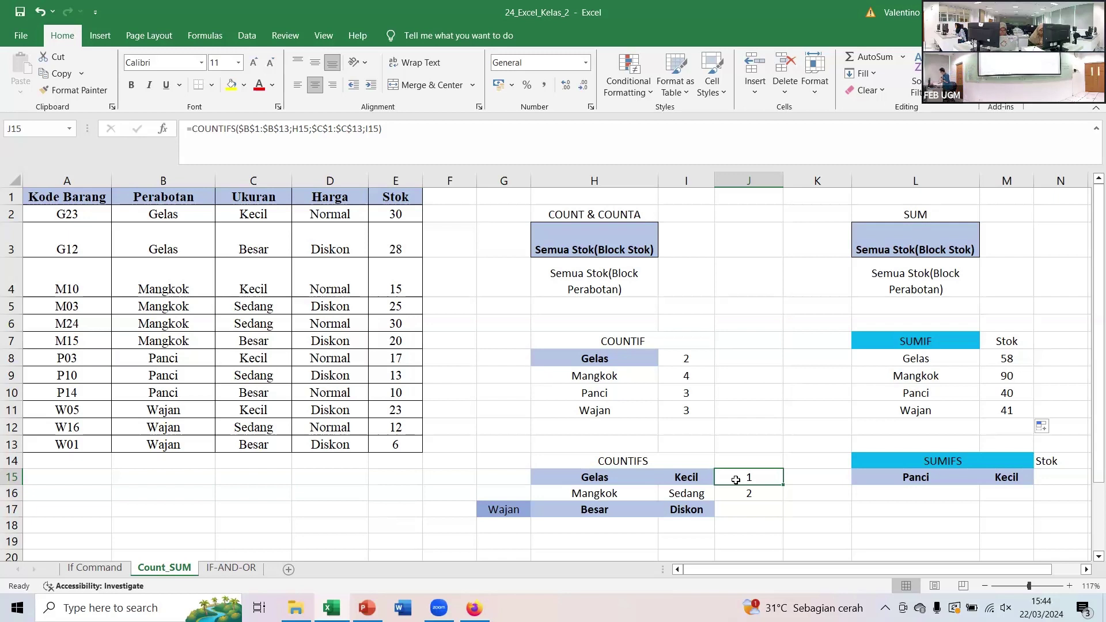
- Start a SUMIFS formula in N15 with the Stok values E2:E13 as the sum range
{"action": "left_click", "coordinate": [1051, 476]}
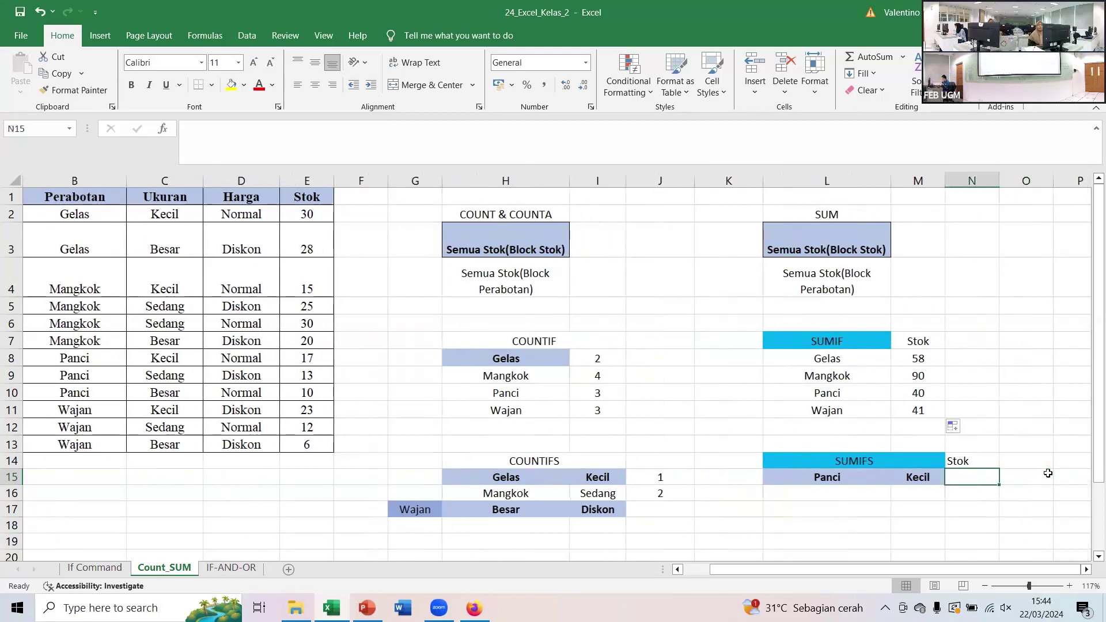
{"action": "type", "text": "=SU"}
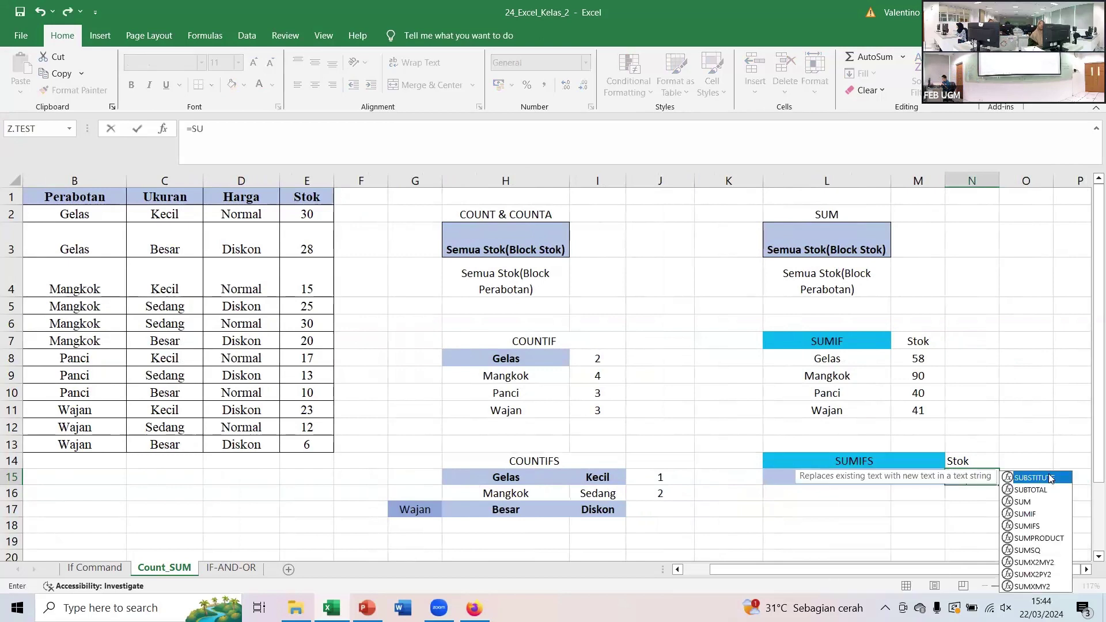
{"action": "type", "text": "MIFS("}
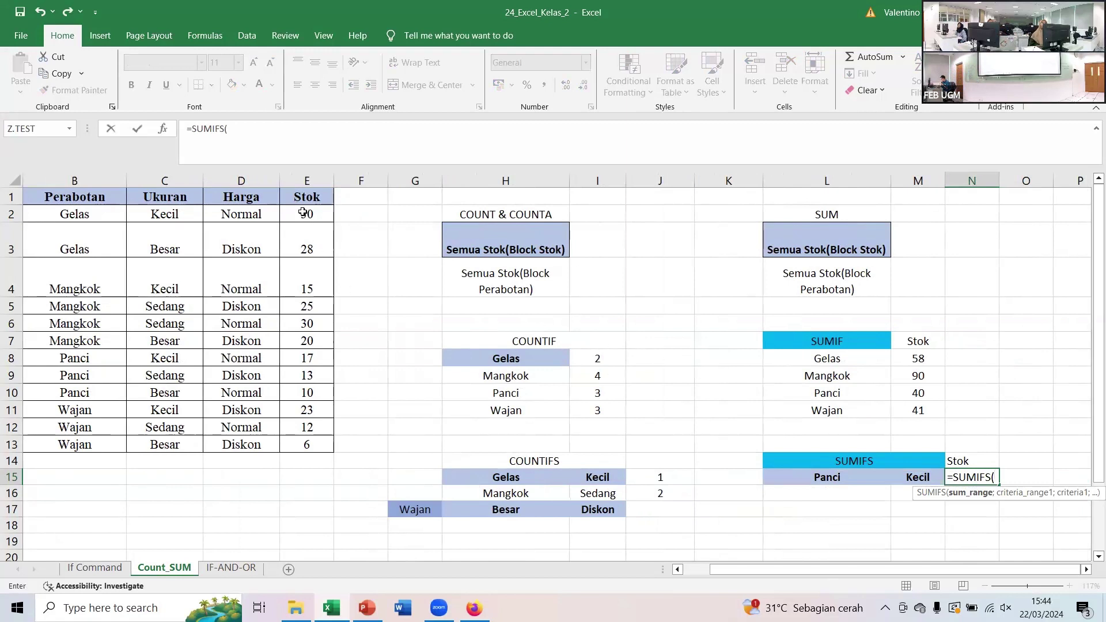
{"action": "left_click_drag", "start_coordinate": [302, 215], "coordinate": [309, 441]}
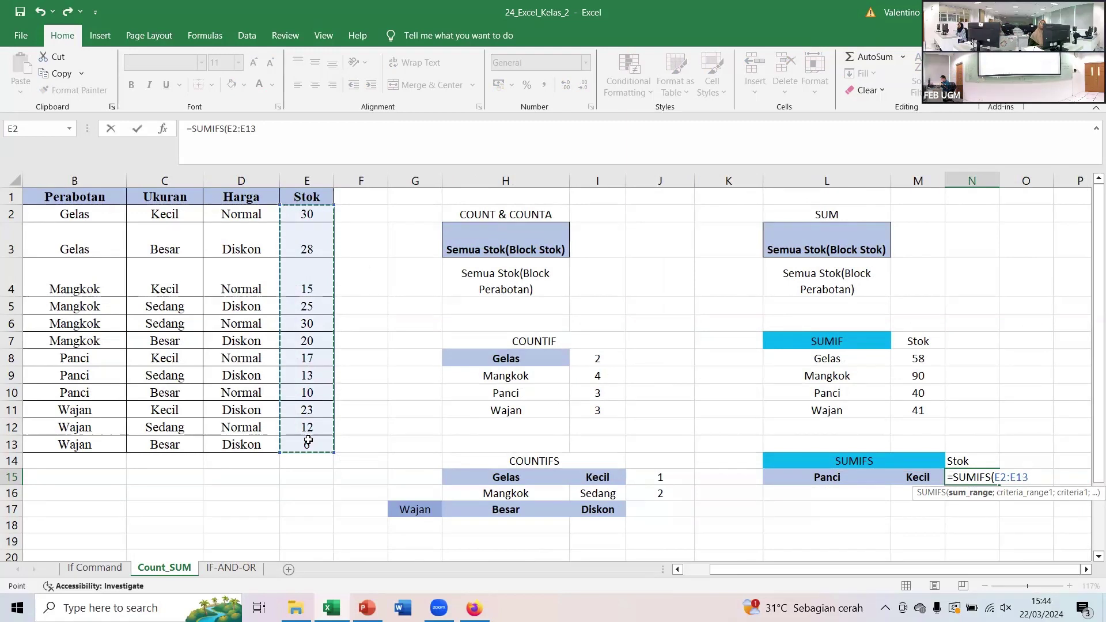
{"action": "type", "text": ";"}
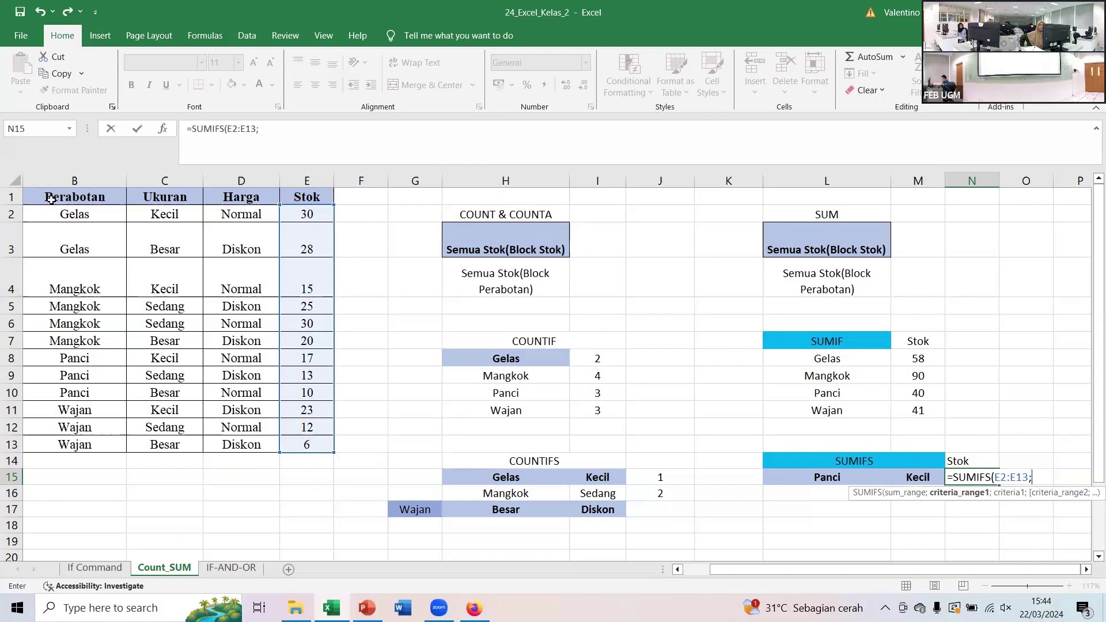
- Add the absolute Perabotan range $B$2:$B$13 to N15's SUMIFS formula, with Panci in L15 as its criterion
{"action": "left_click_drag", "start_coordinate": [67, 212], "coordinate": [73, 441]}
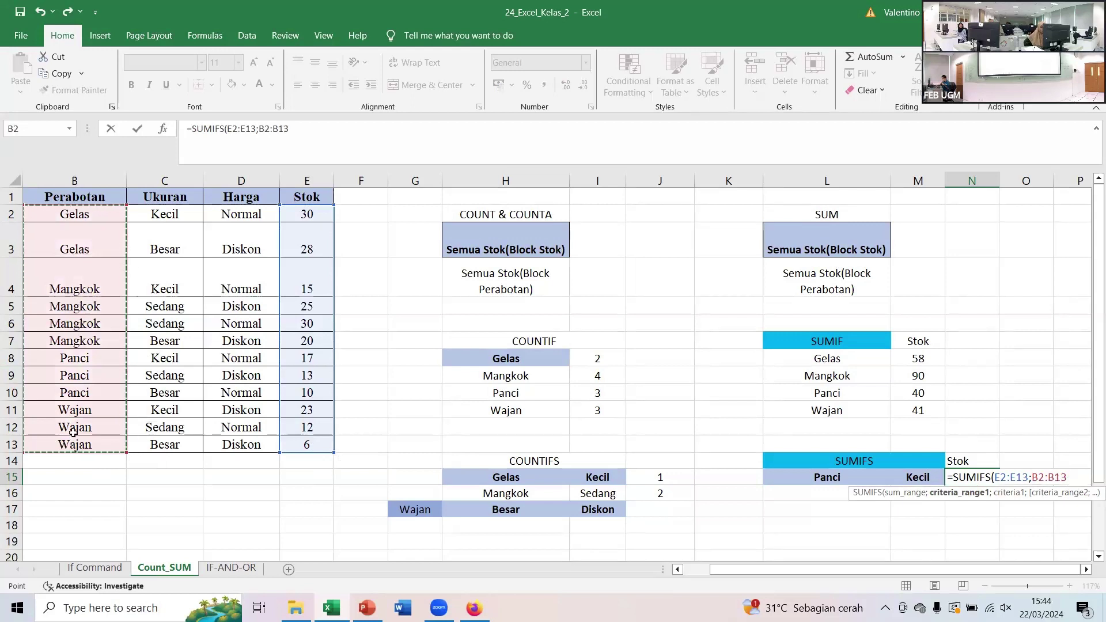
{"action": "key", "text": "F4"}
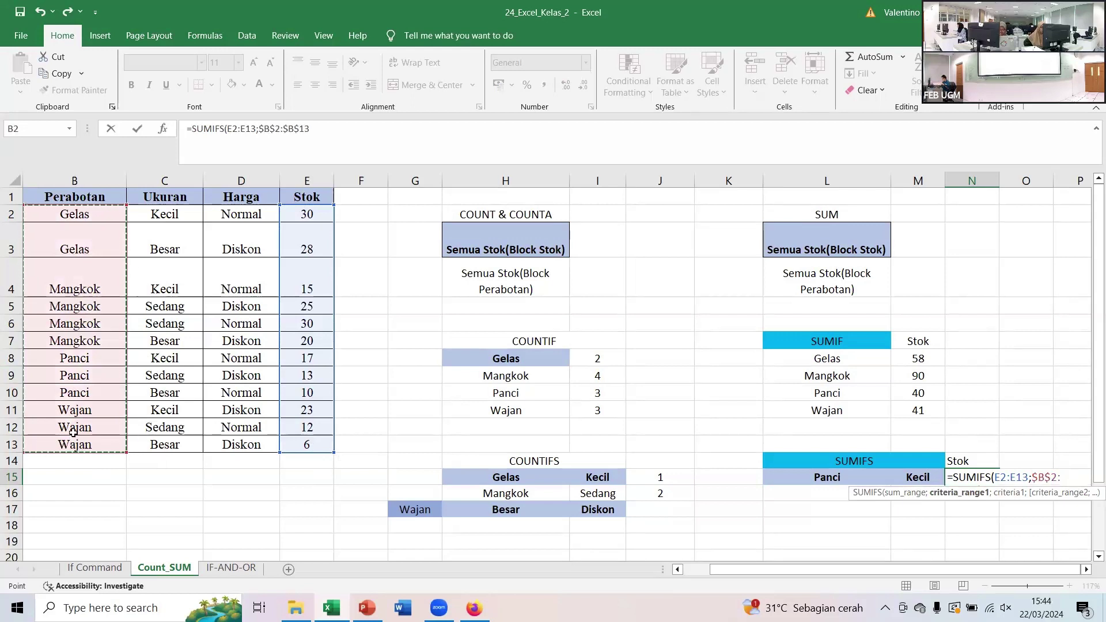
{"action": "type", "text": ";"}
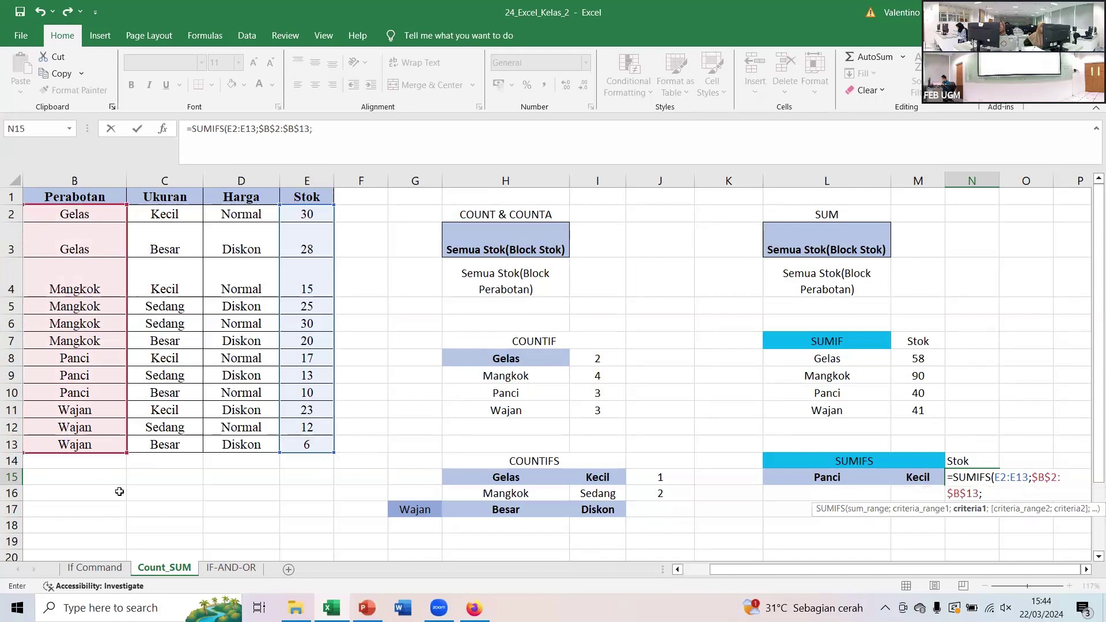
{"action": "left_click", "coordinate": [815, 478]}
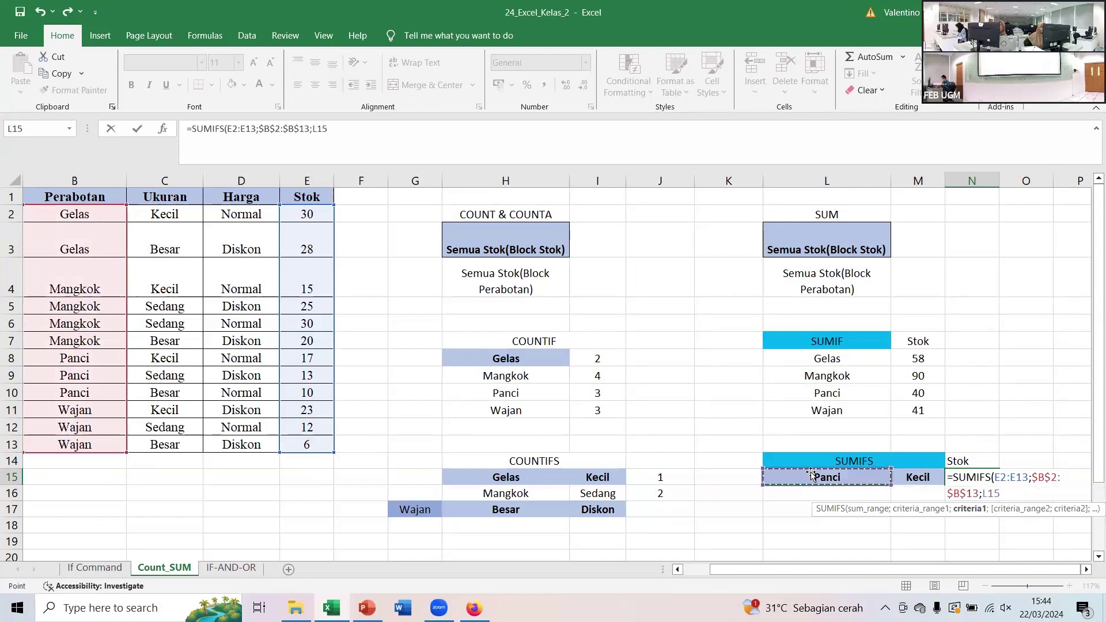
{"action": "type", "text": ";"}
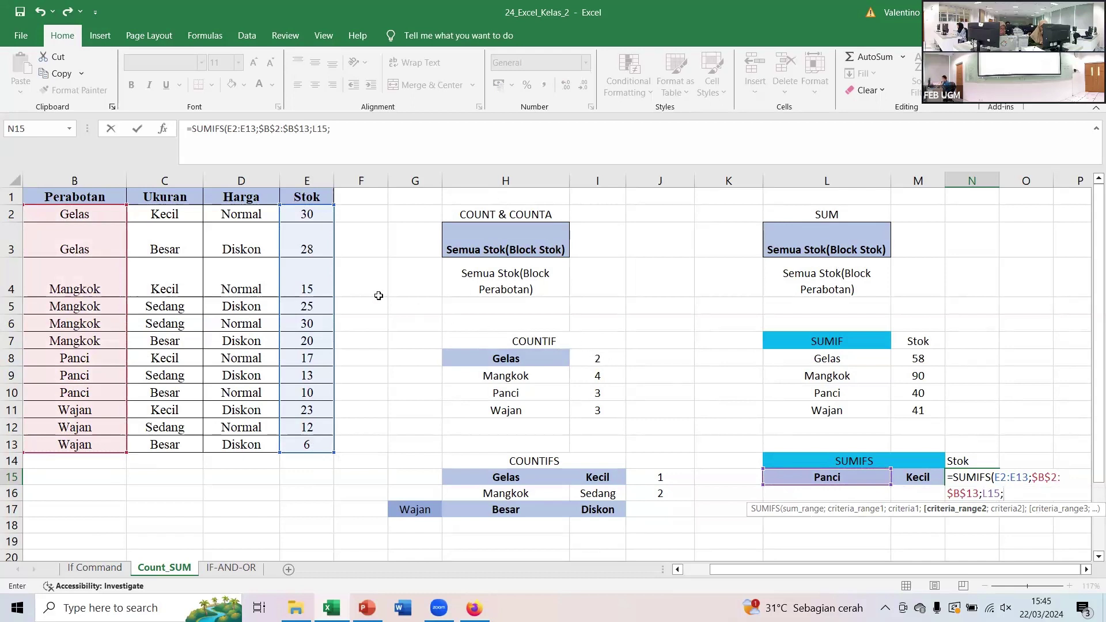
- Complete N15's SUMIFS formula with the absolute Ukuran range $C$2:$C$13 and Kecil in M15 as the second criterion
{"action": "left_click_drag", "start_coordinate": [182, 212], "coordinate": [188, 444]}
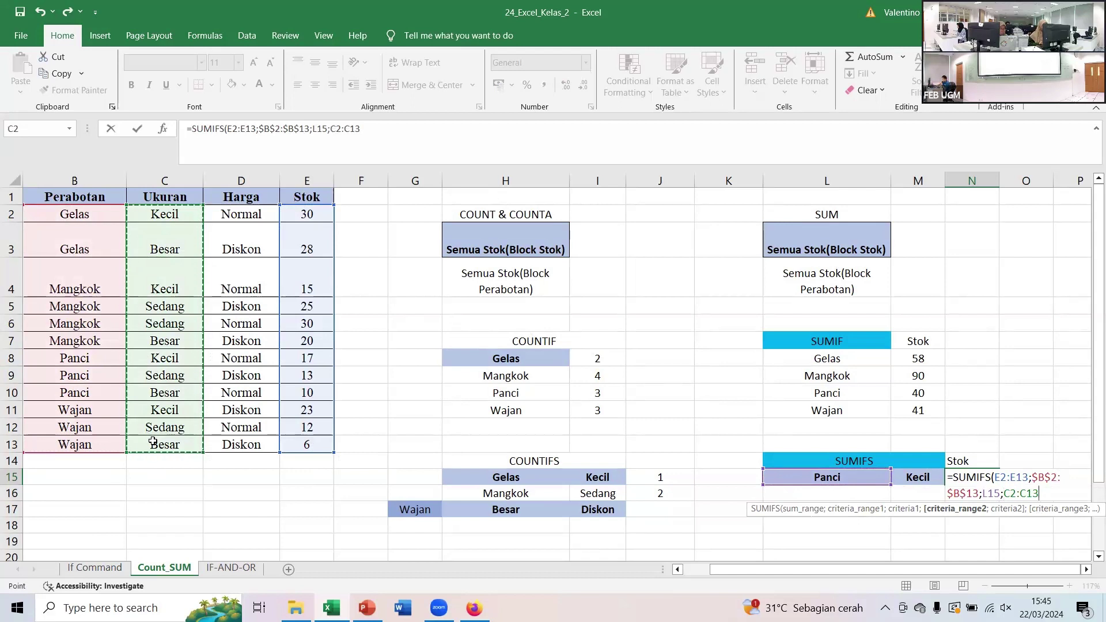
{"action": "key", "text": "F4"}
{"action": "type", "text": ";"}
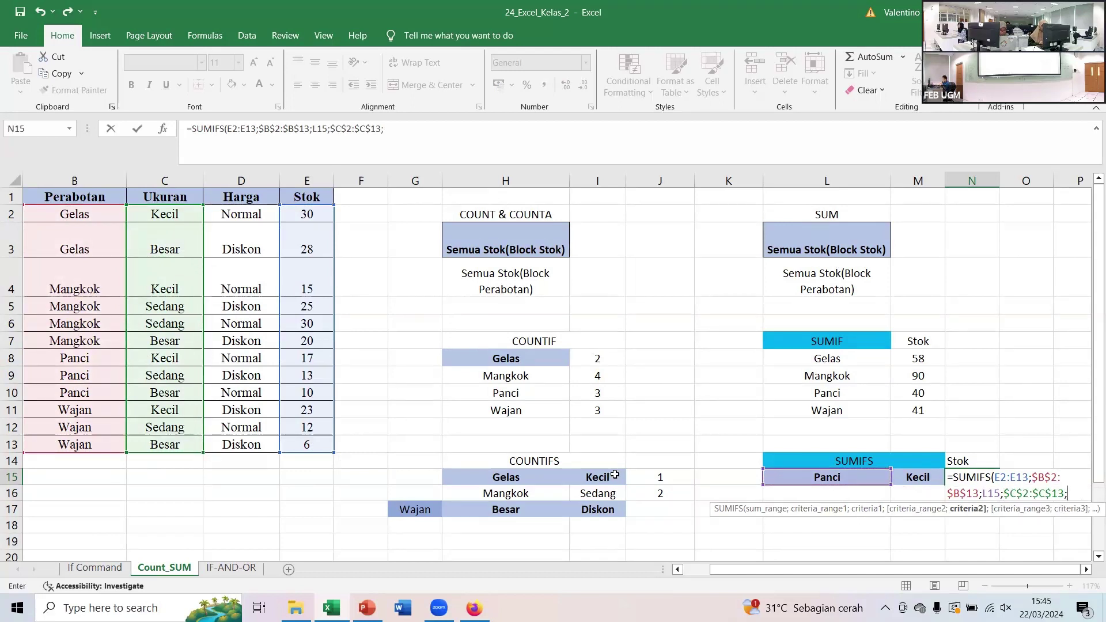
{"action": "left_click", "coordinate": [910, 476]}
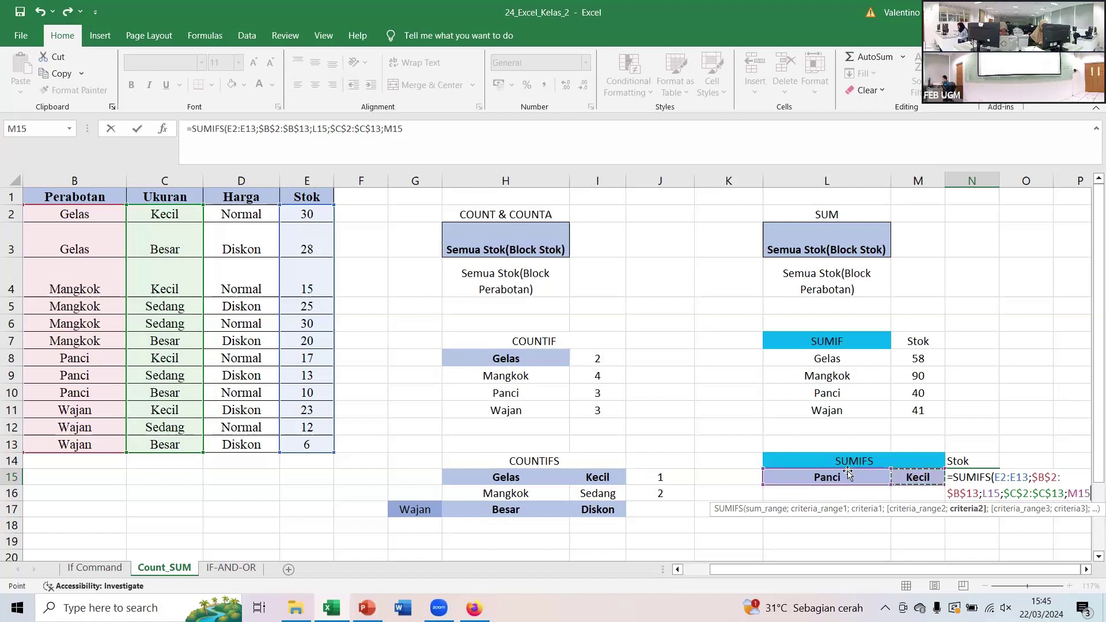
{"action": "type", "text": ")"}
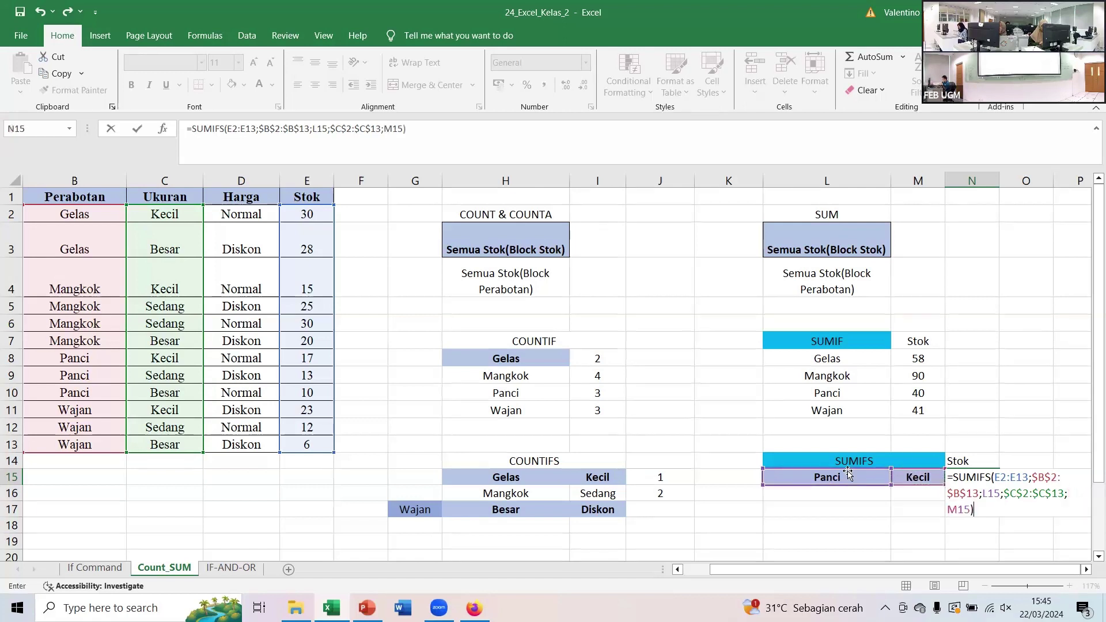
{"action": "key", "text": "Return"}
{"action": "key", "text": "Up"}
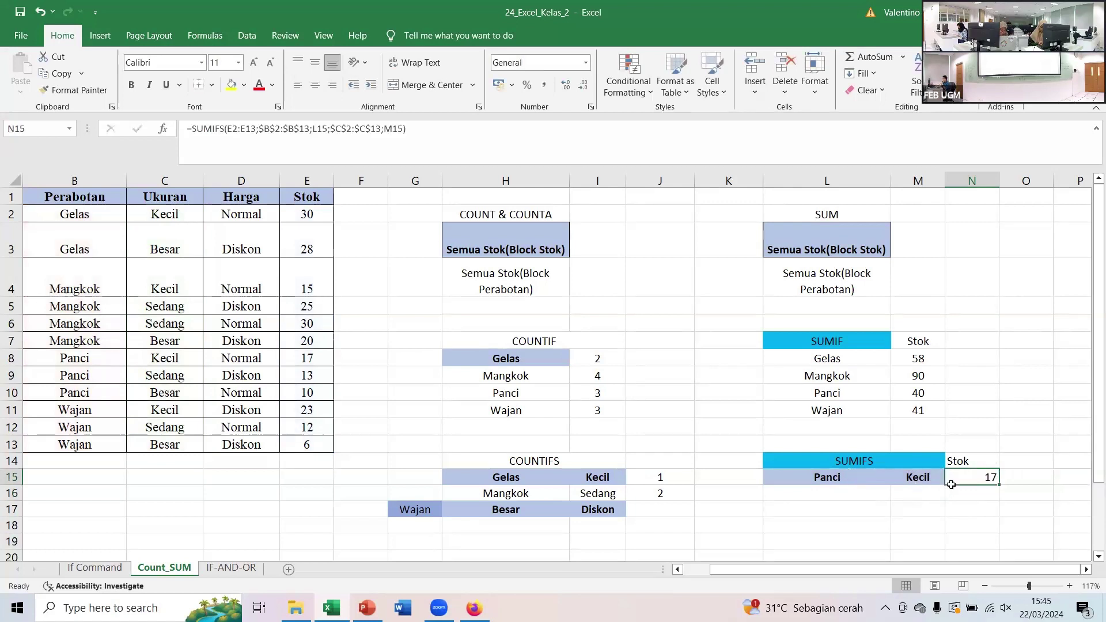
- Review N15's SUMIFS formula, compare it with the argument order on the PowerPoint SUMIFS slide, and return to Excel
{"action": "double_click", "coordinate": [965, 477]}
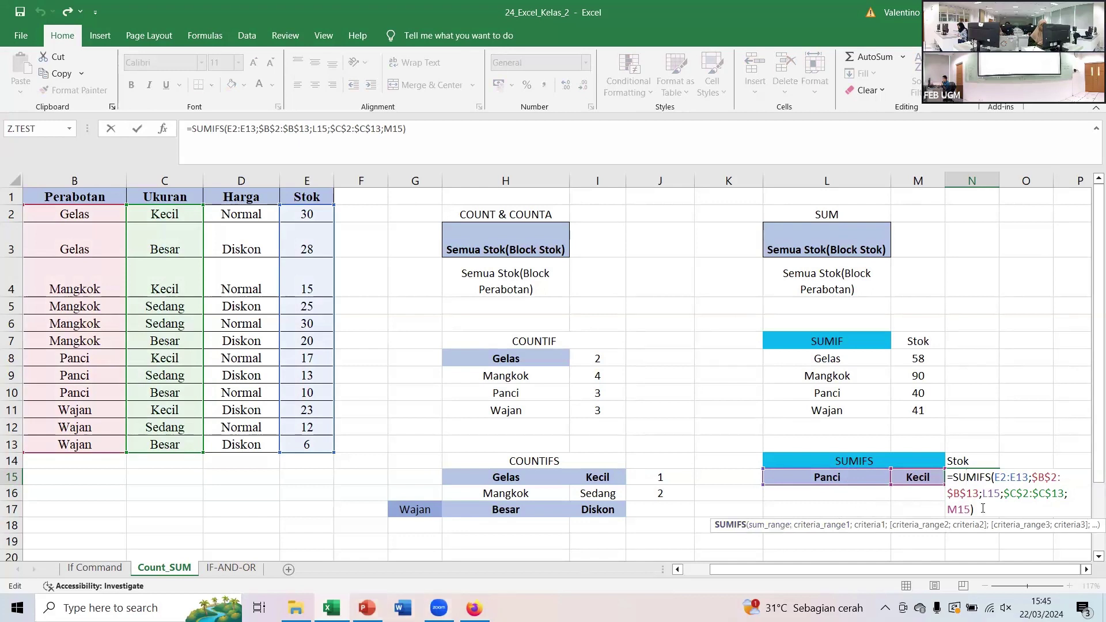
{"action": "key", "text": "Return"}
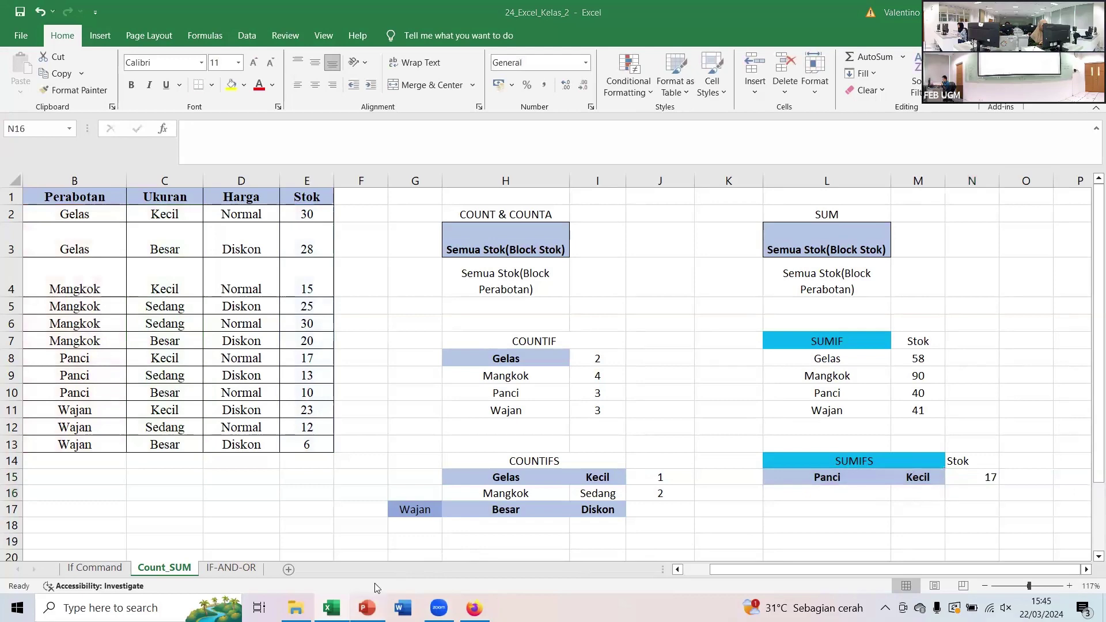
{"action": "left_click", "coordinate": [367, 608]}
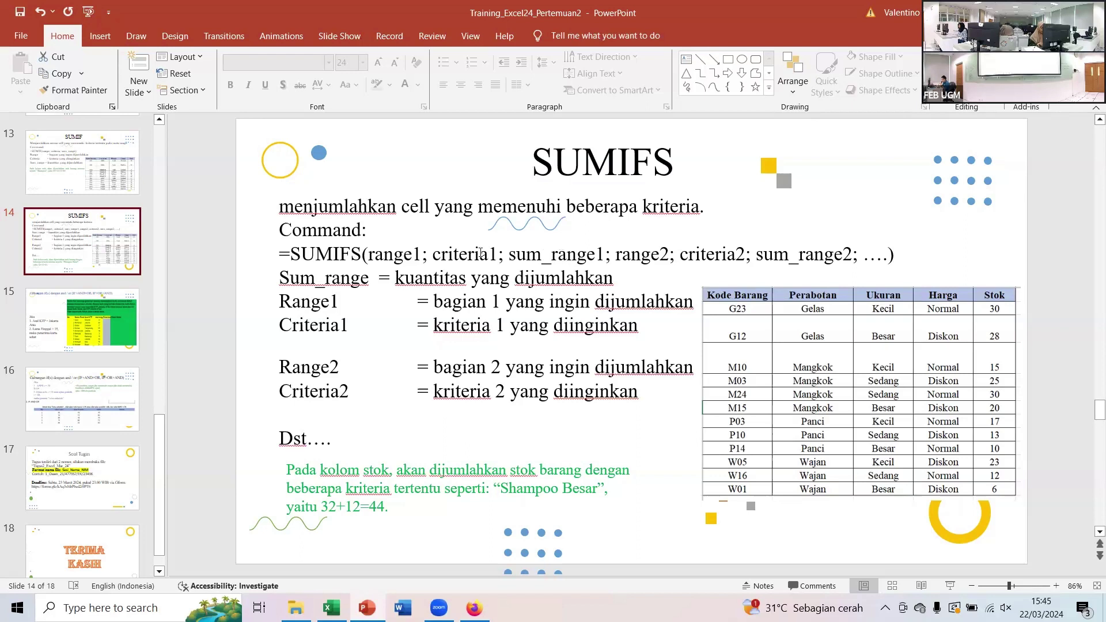
{"action": "left_click_drag", "start_coordinate": [369, 254], "coordinate": [560, 254]}
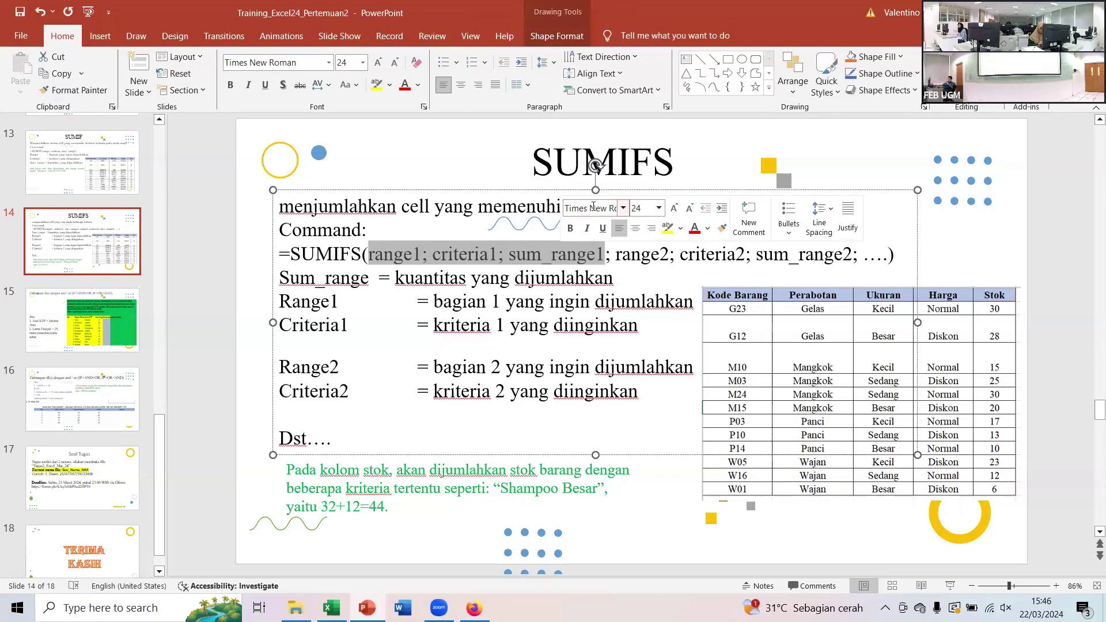
{"action": "left_click", "coordinate": [573, 252]}
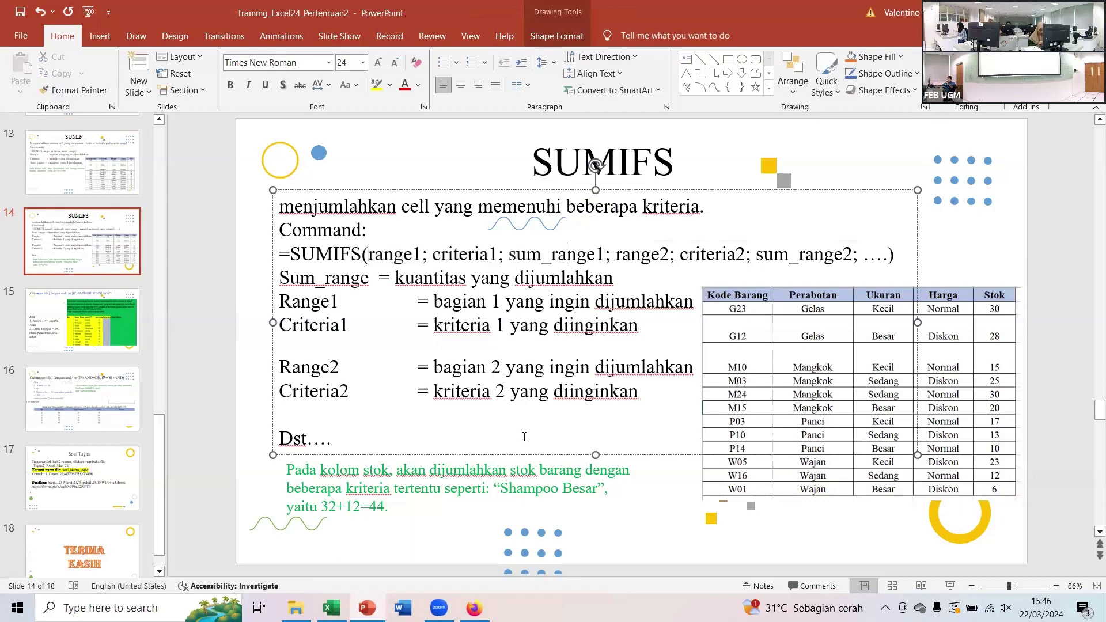
{"action": "left_click", "coordinate": [331, 606]}
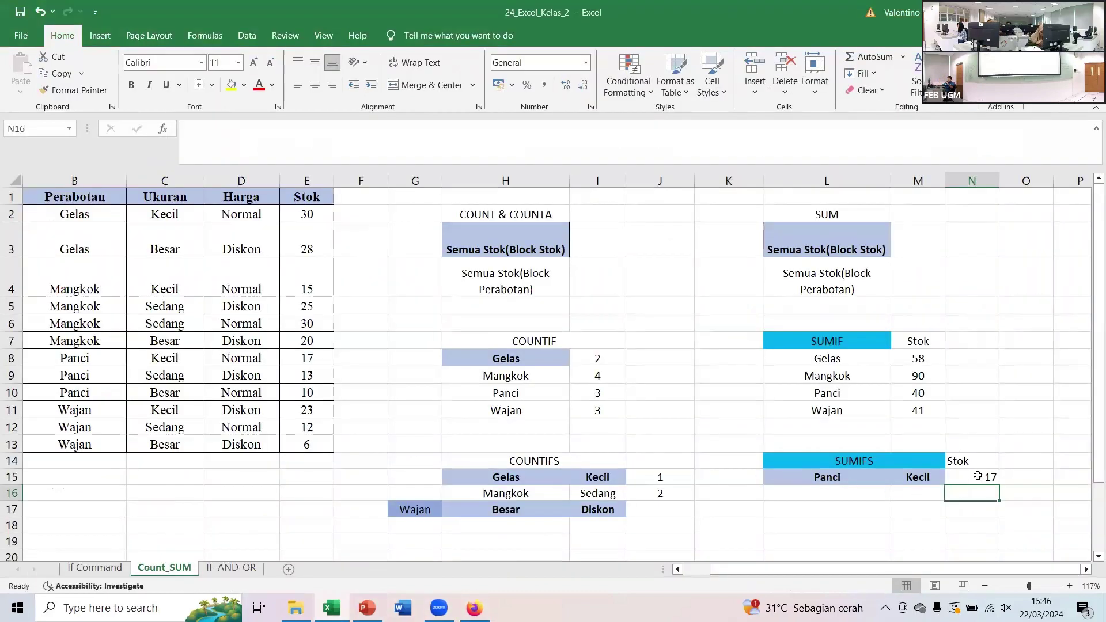
- Inspect the sum_range and criteria_range1 arguments of N15's SUMIFS formula, leaving the formula as is
{"action": "double_click", "coordinate": [975, 478]}
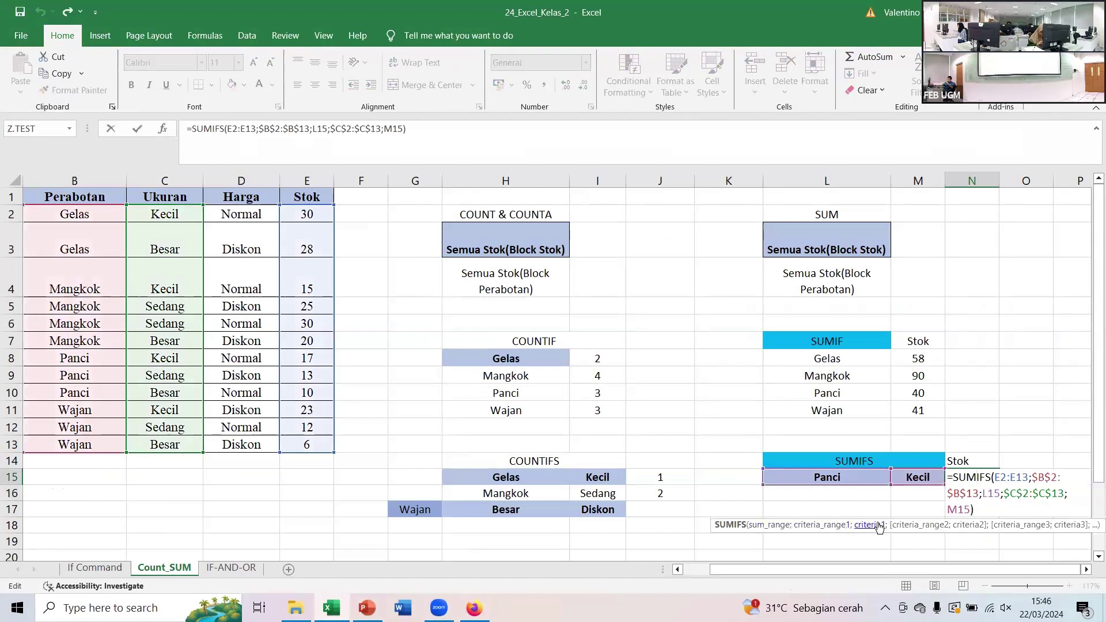
{"action": "left_click", "coordinate": [772, 526]}
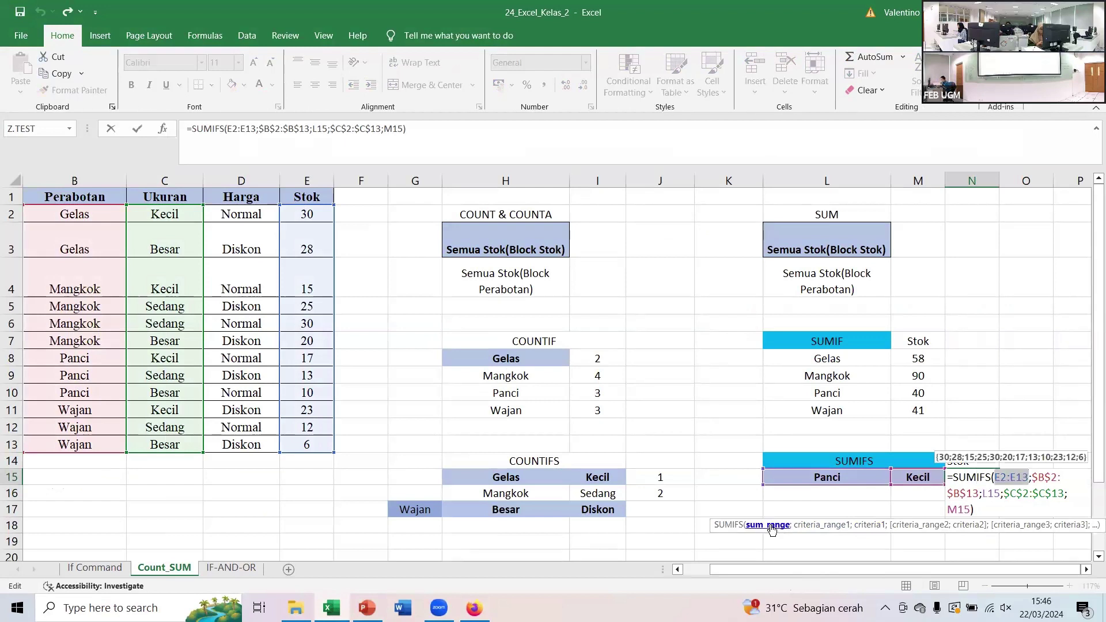
{"action": "left_click", "coordinate": [816, 525]}
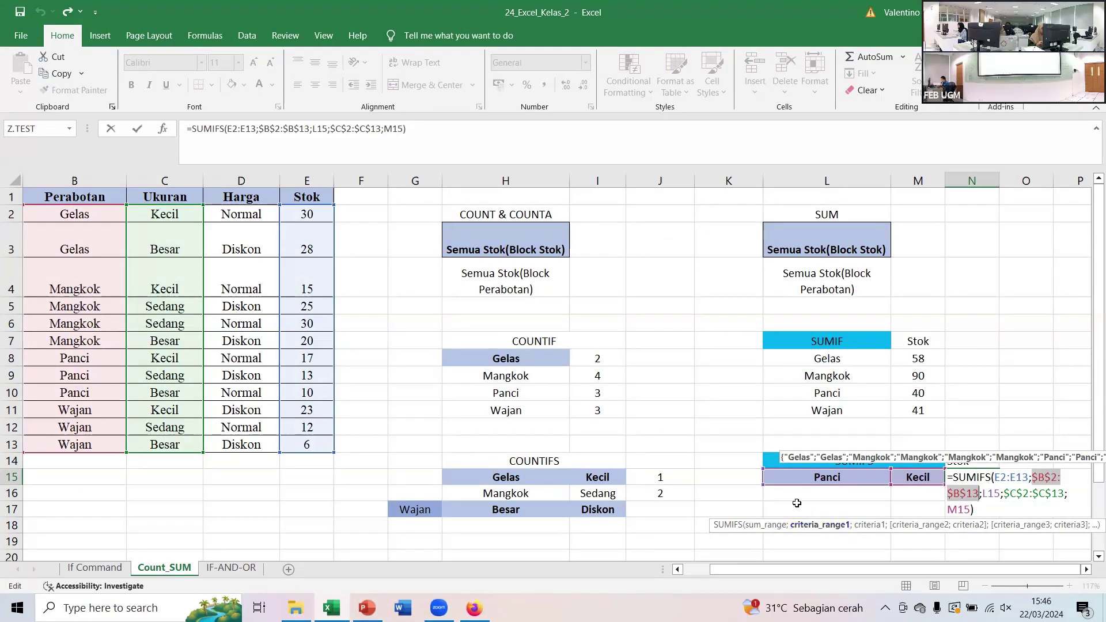
{"action": "left_click", "coordinate": [990, 510]}
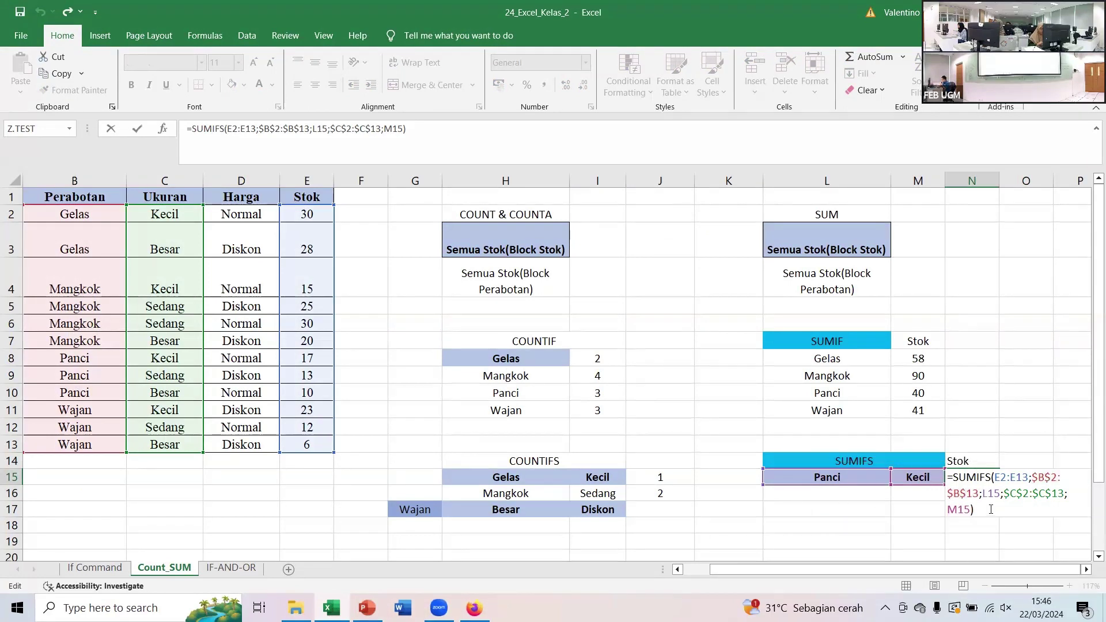
{"action": "key", "text": "Return"}
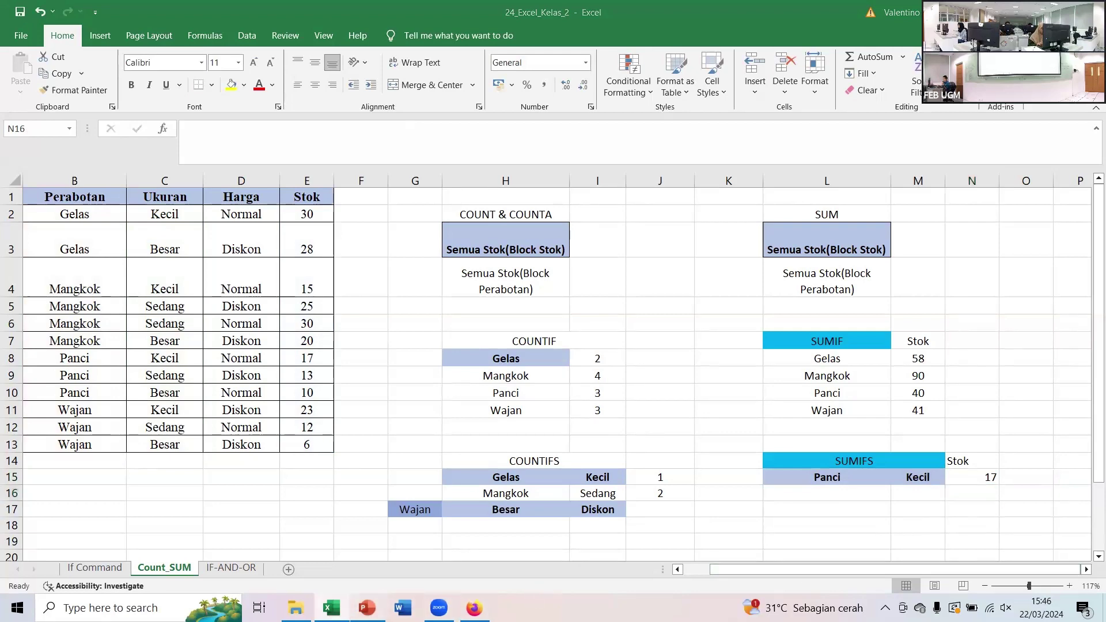
- Switch to PowerPoint and view the Soal Tugas slide
{"action": "left_click", "coordinate": [367, 608]}
{"action": "left_click", "coordinate": [107, 482]}
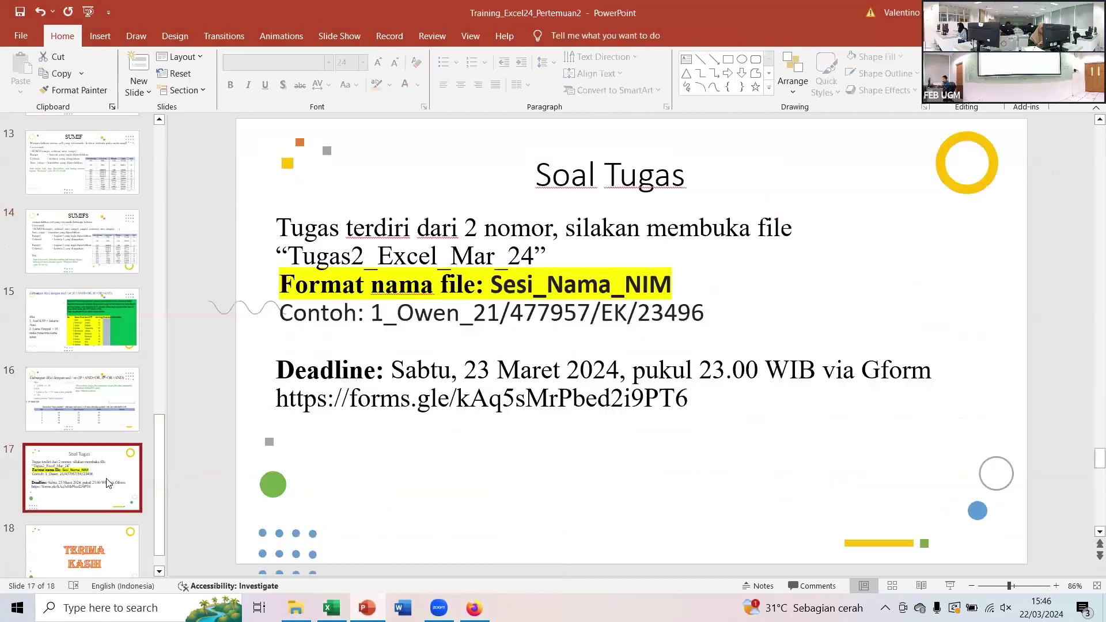